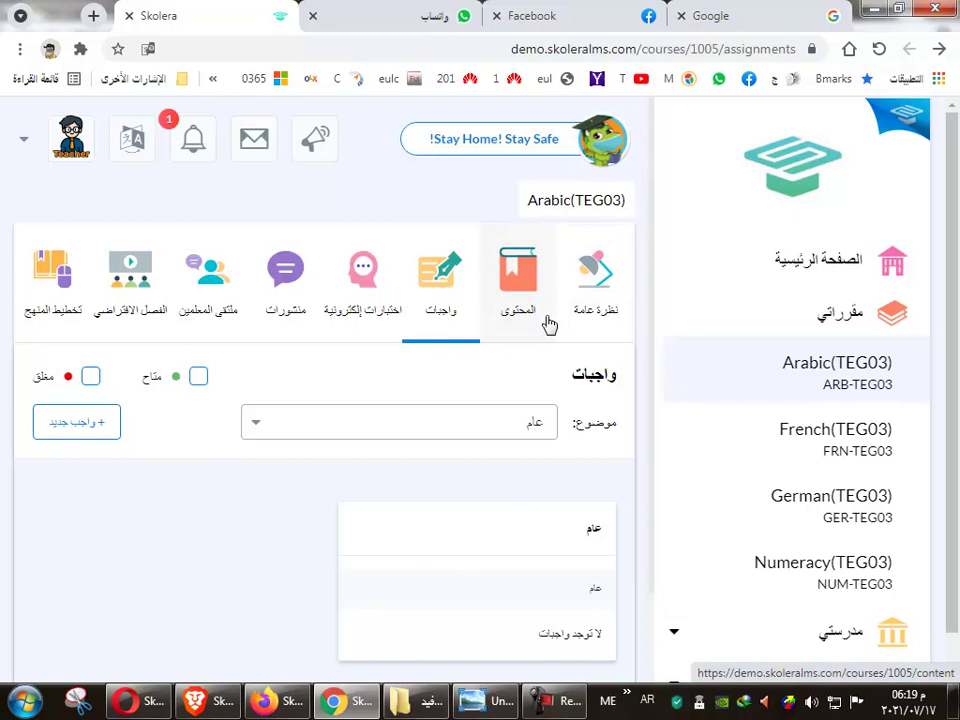
Open the electronic quizzes section (اختبارات إلكترونية) of the Arabic(TEG03) course.
click(369, 322)
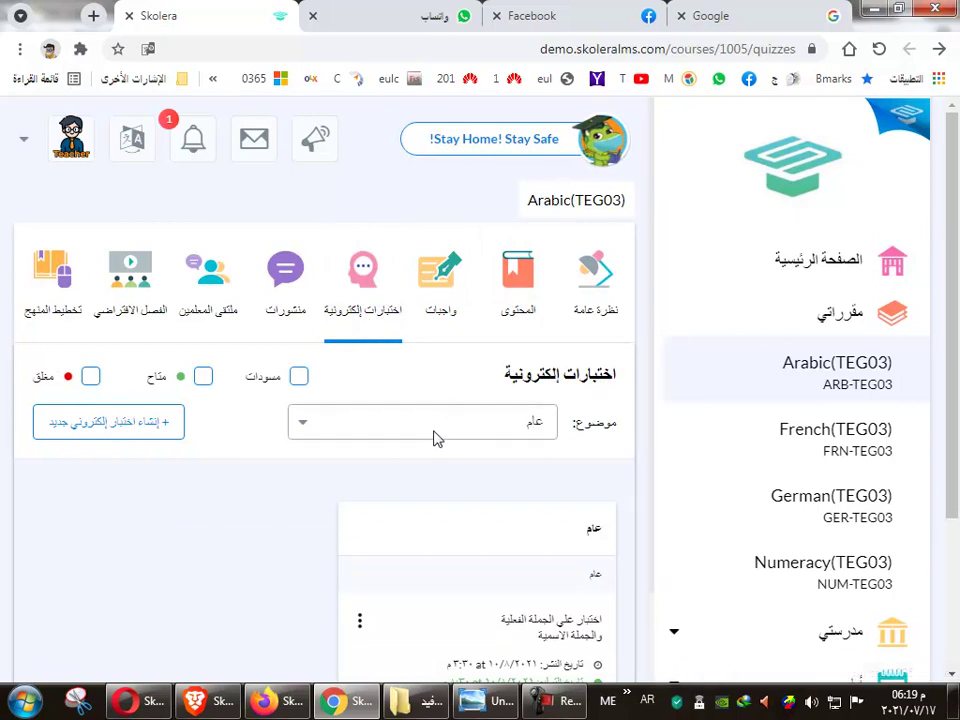
scroll(428, 444, down, 1)
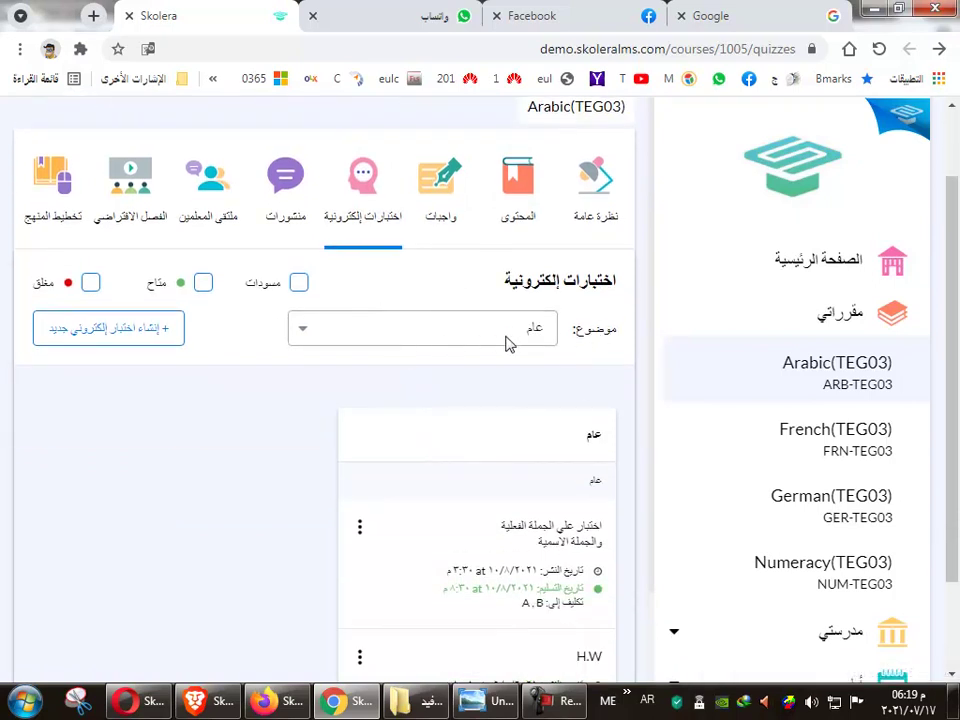
Check the role shown on the account's profile page in Firefox, and return to the teacher's quiz list in Chrome.
click(278, 700)
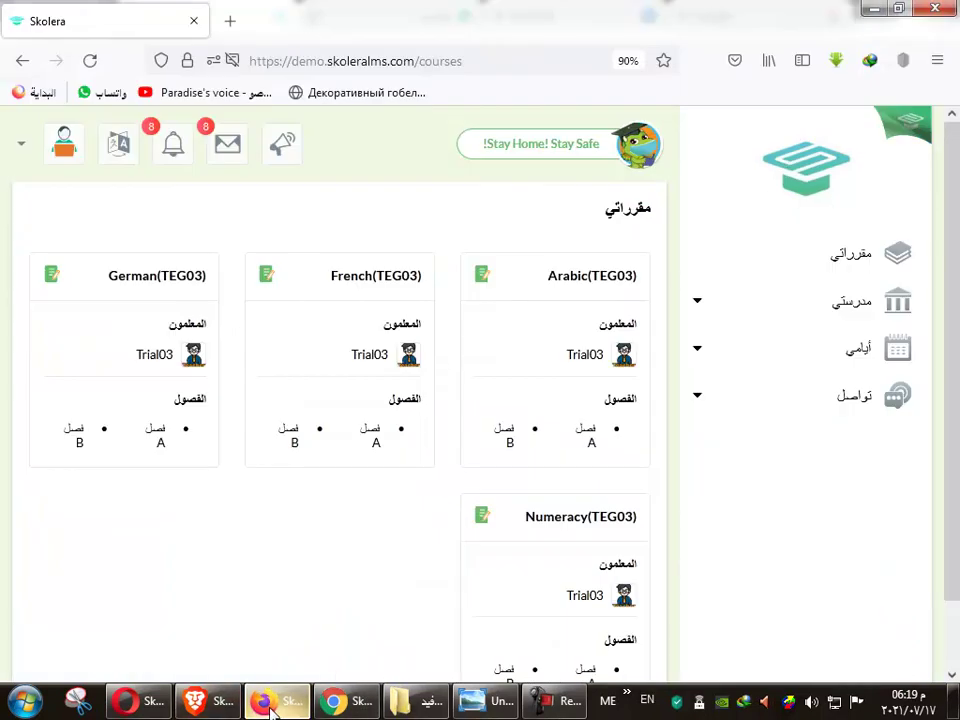
click(63, 150)
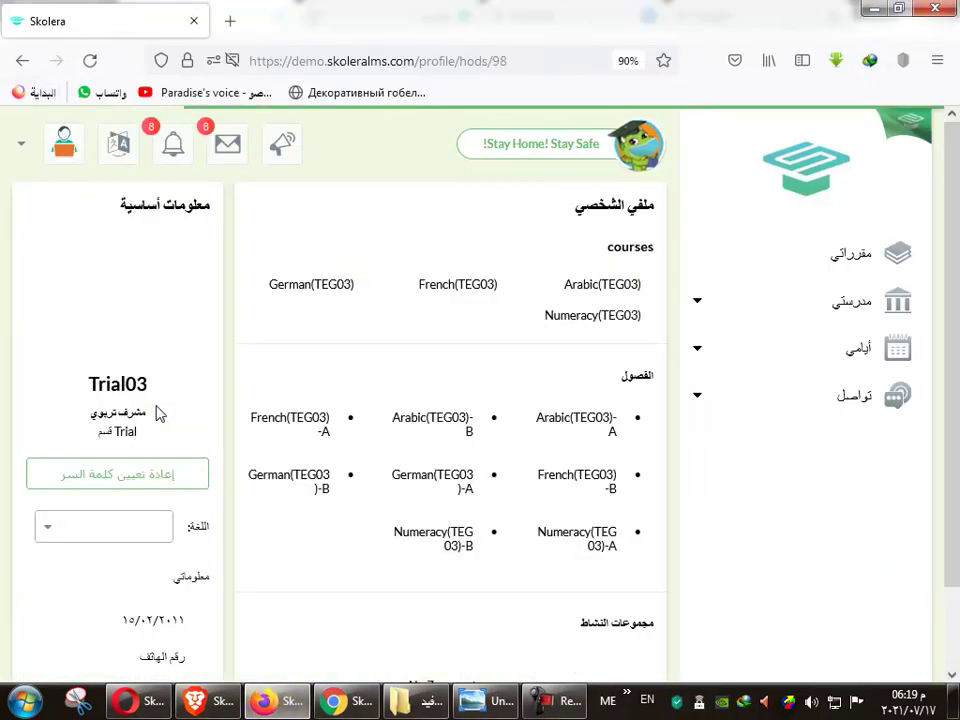
drag(134, 414, 85, 414)
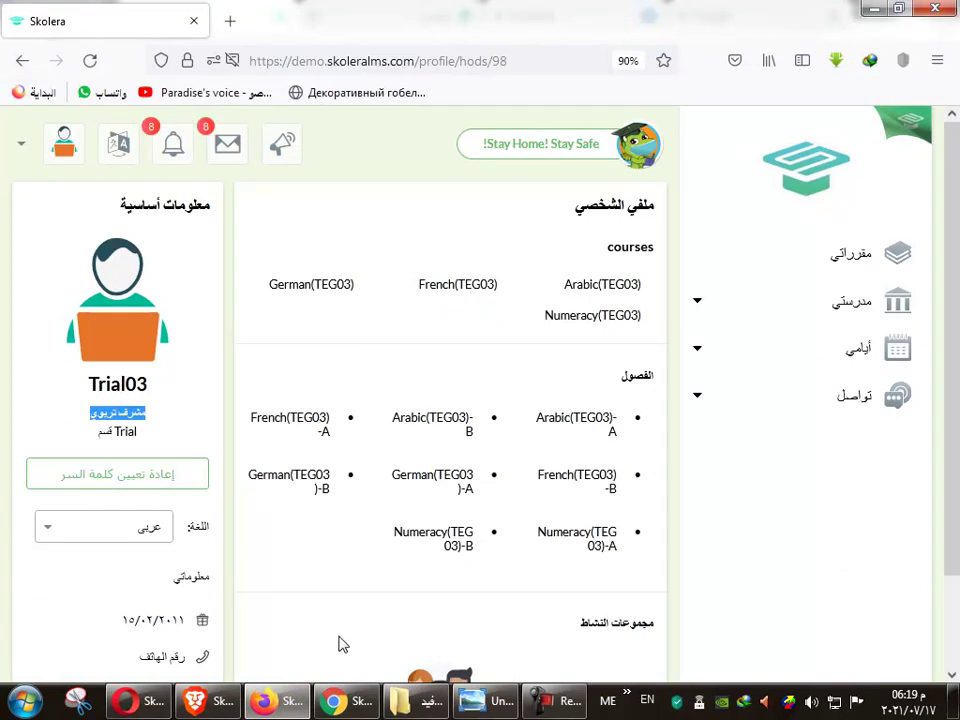
click(350, 706)
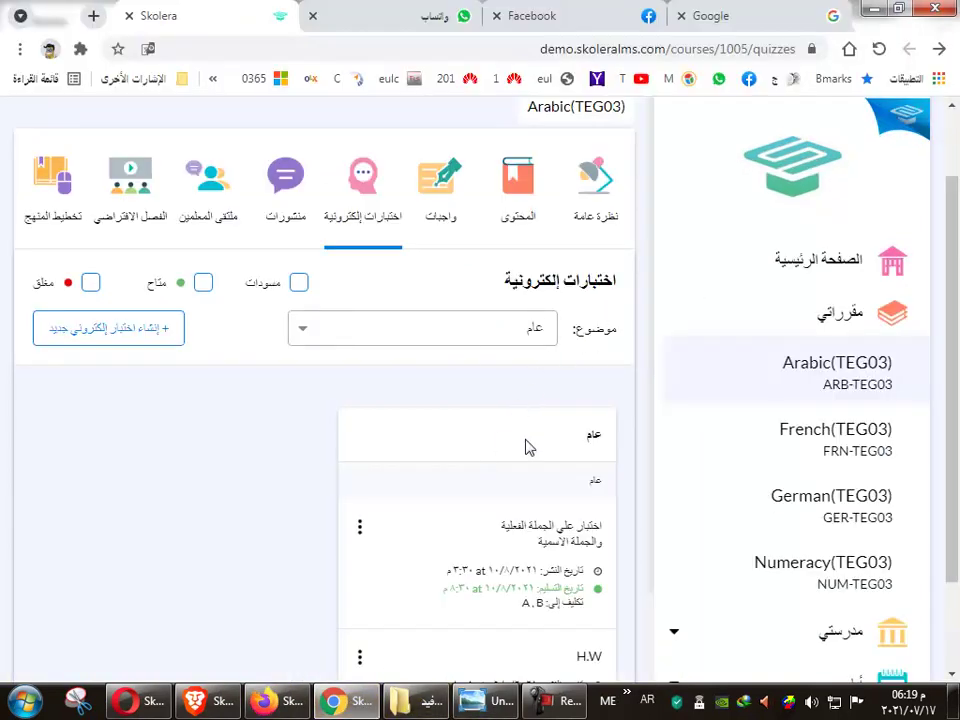
Look over the quizzes listed for the course and the topics offered by the topic filter (موضوع).
scroll(548, 558, down, 1)
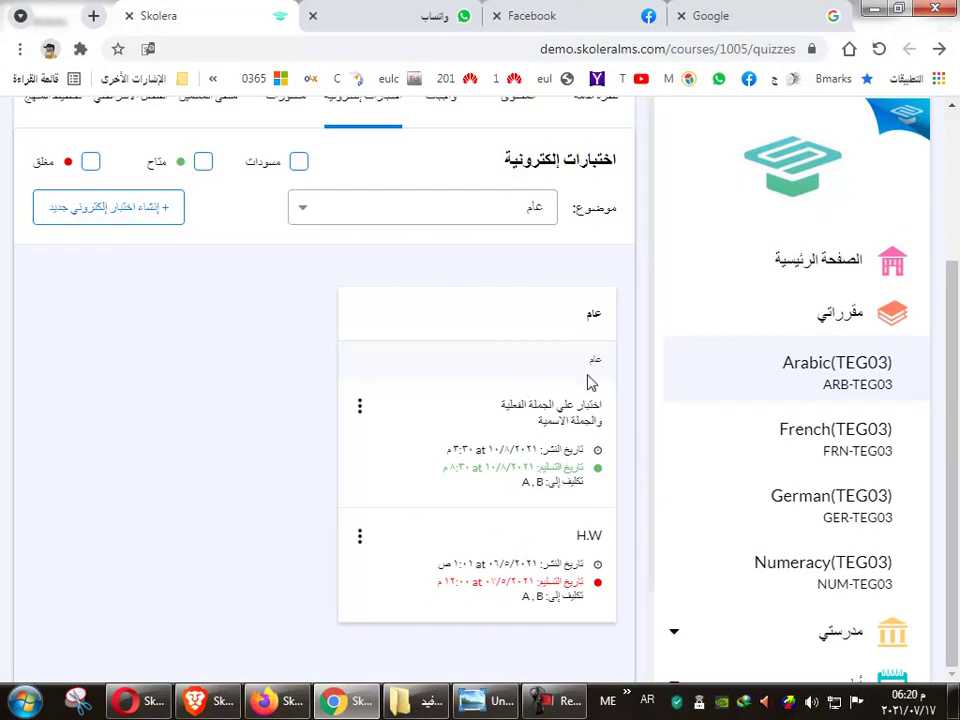
scroll(563, 379, up, 1)
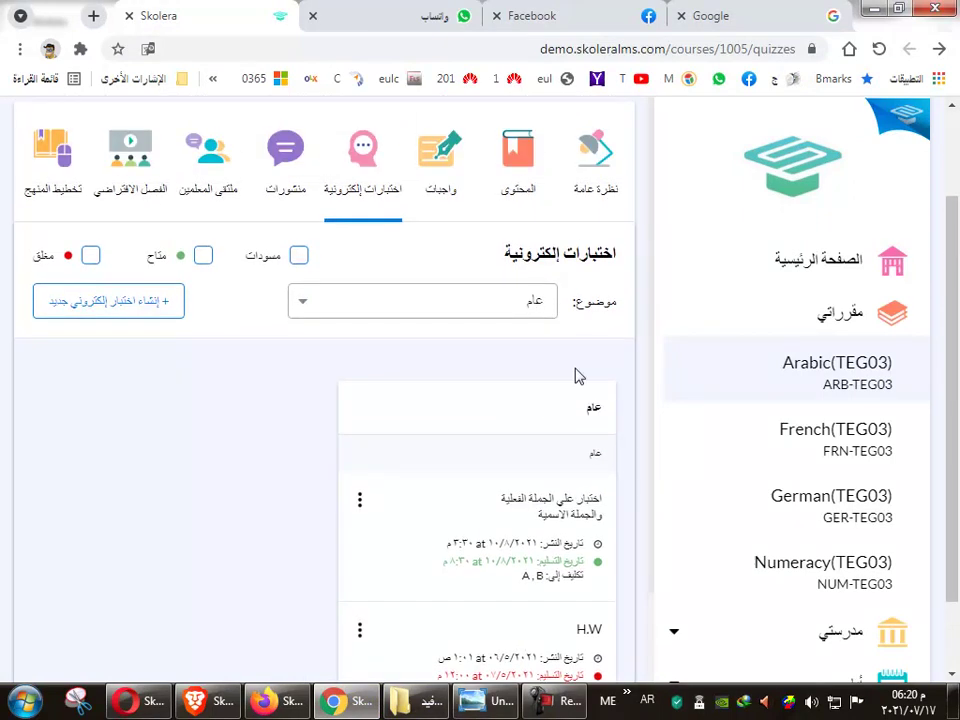
click(530, 314)
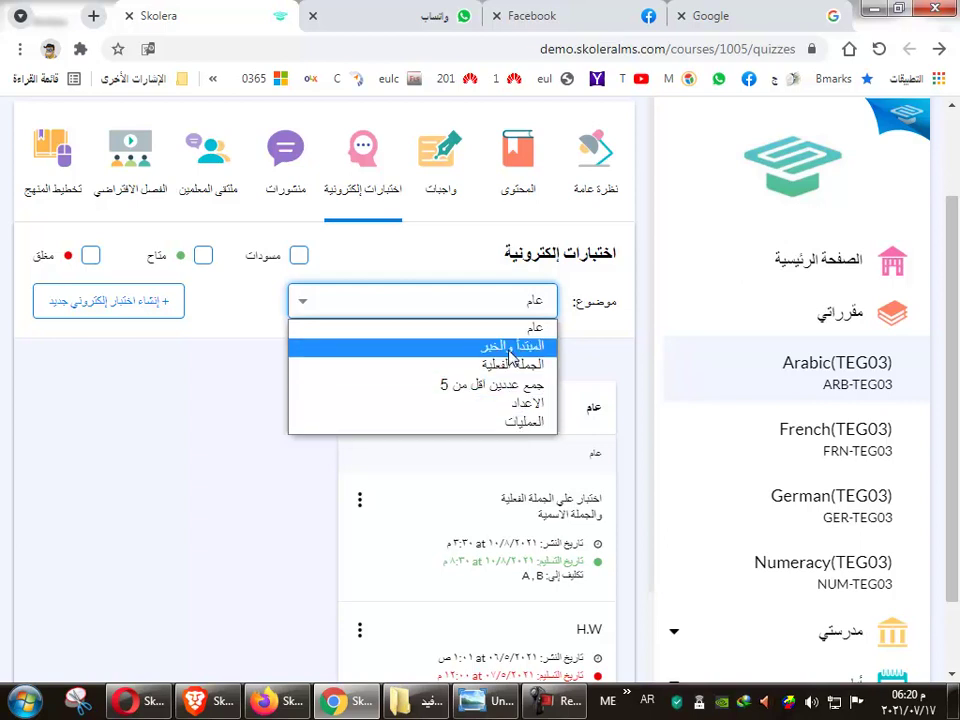
View the topics in the Arabic(TEG03) course plan in Firefox, and return to the quiz list in Chrome.
click(265, 700)
click(868, 260)
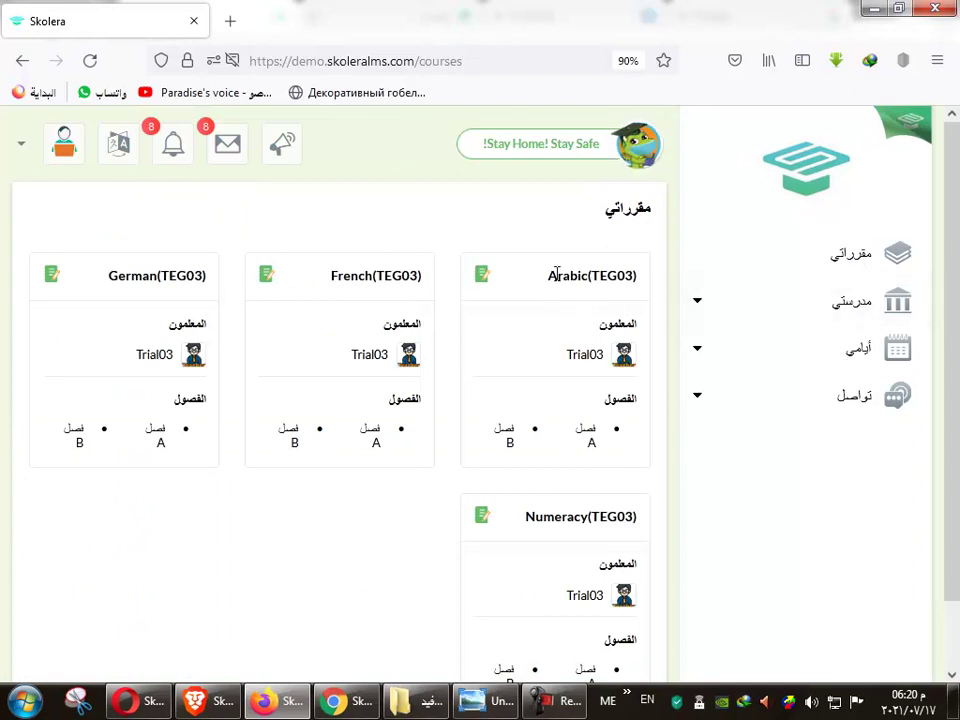
click(484, 279)
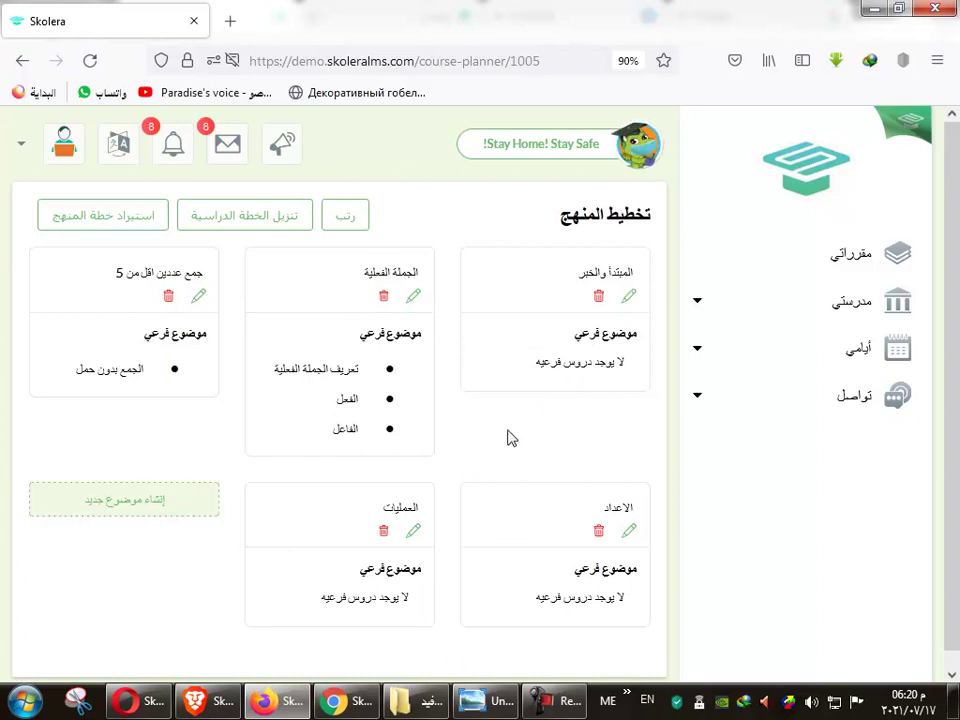
click(336, 700)
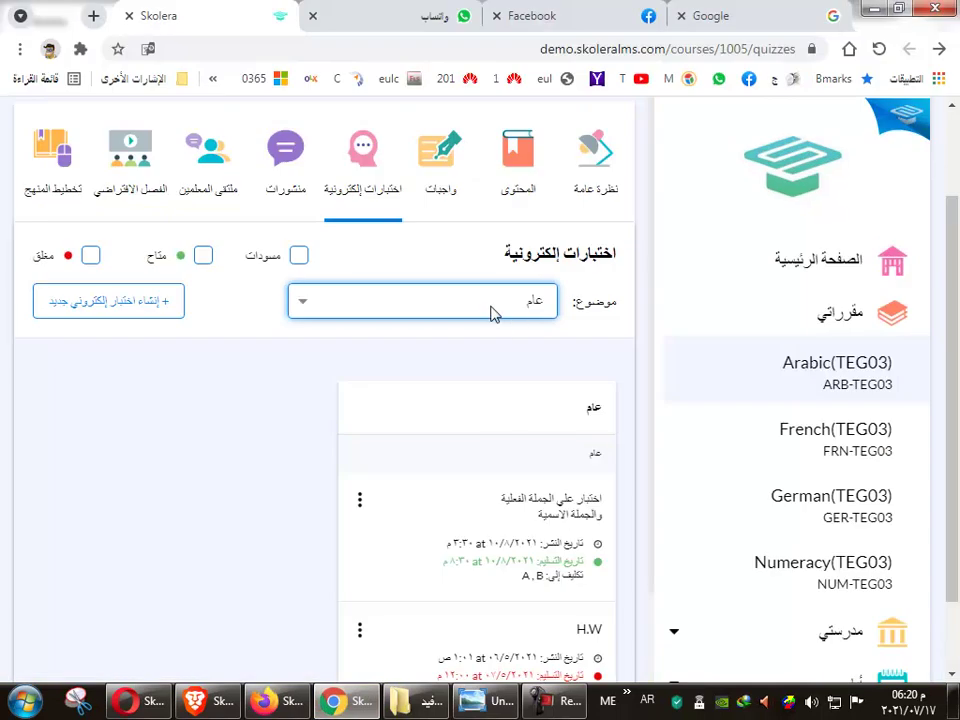
View the quizzes under the topics المبتدأ والخبر, الجملة الفعلية and جمع عددين اقل من 5, and set the topic filter back to عام.
click(500, 314)
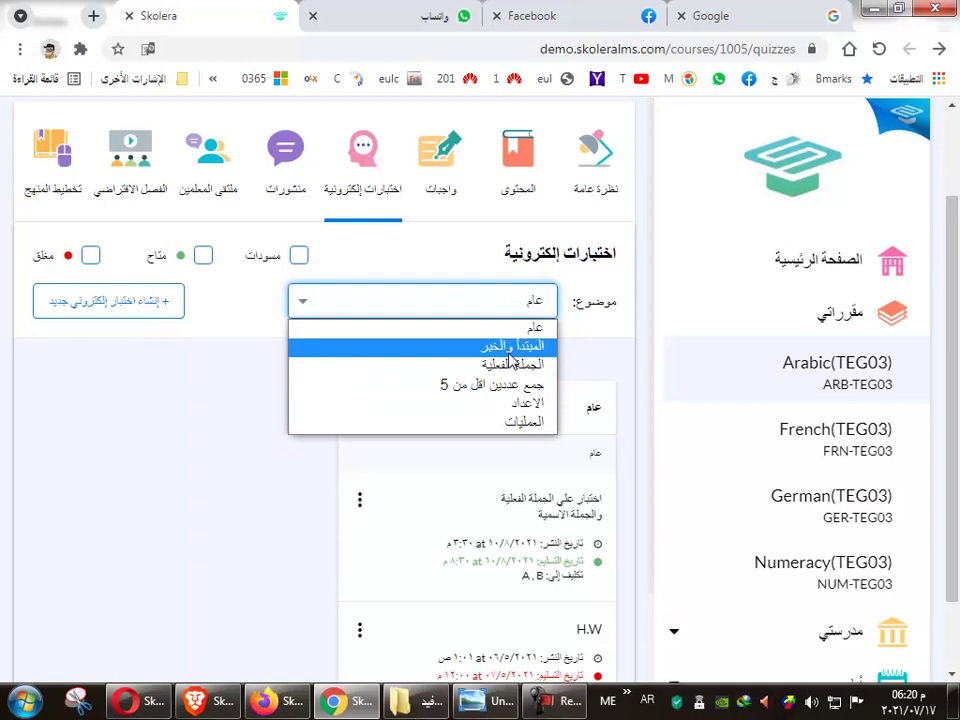
click(511, 350)
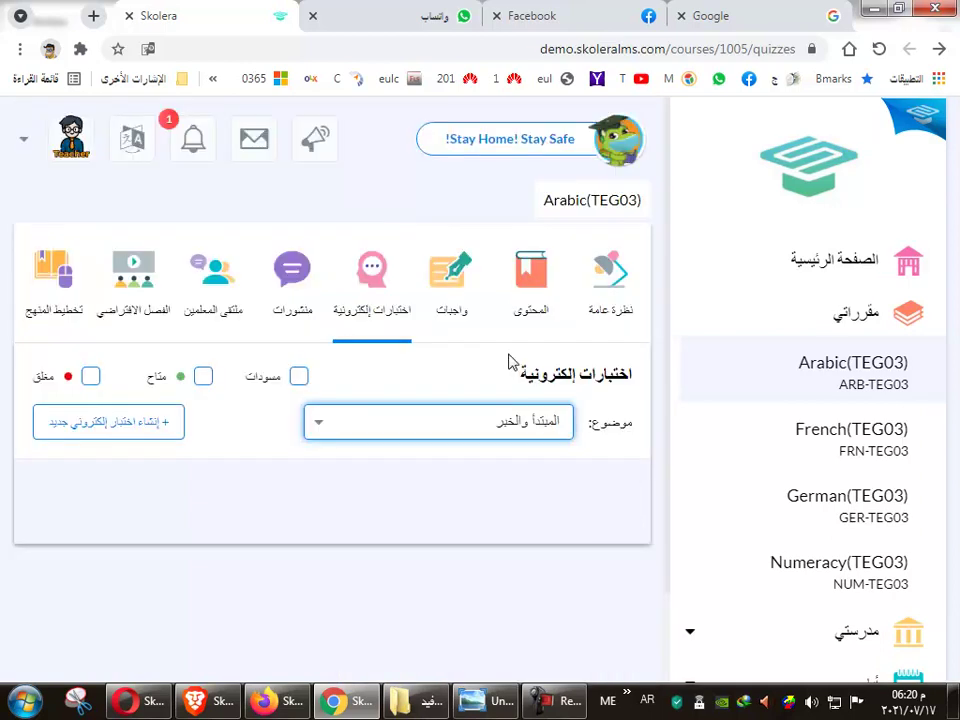
click(549, 445)
click(490, 486)
scroll(617, 529, down, 1)
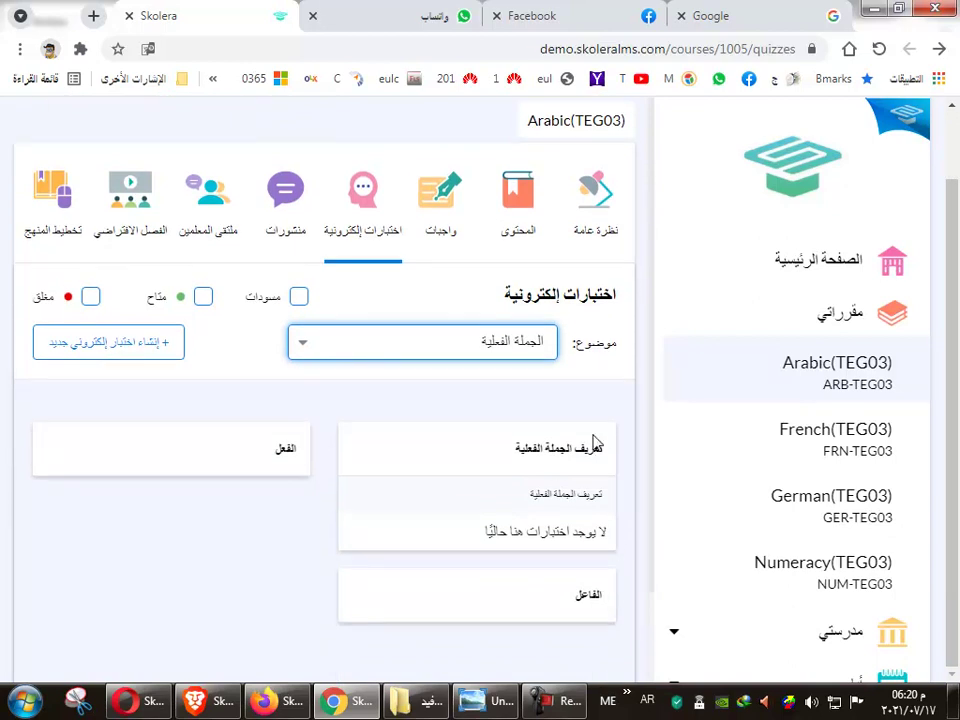
click(380, 342)
click(385, 424)
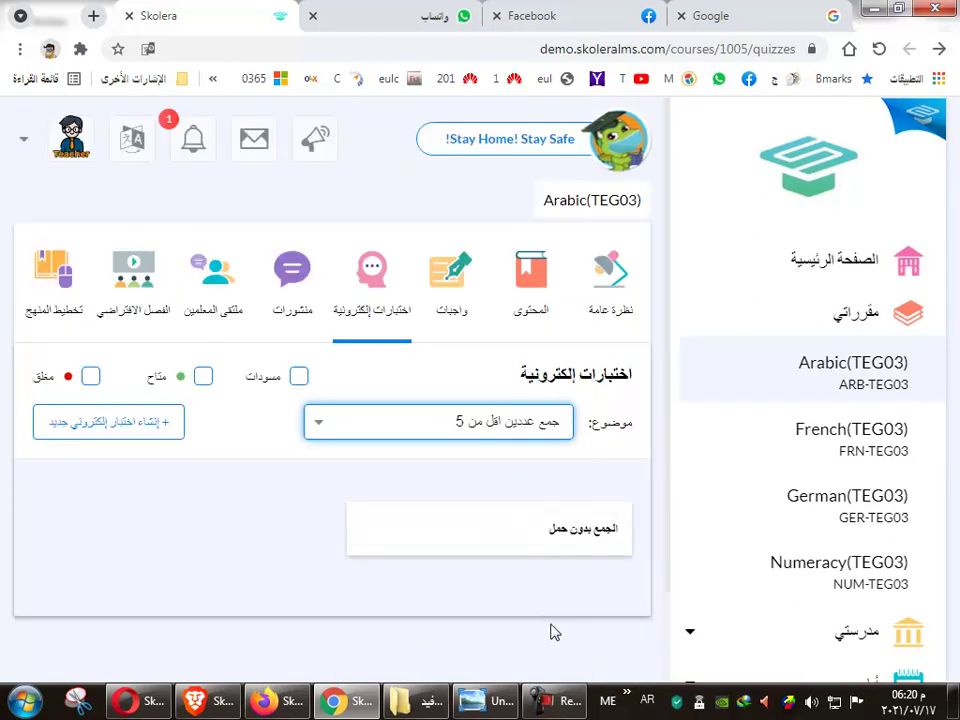
click(549, 433)
click(546, 449)
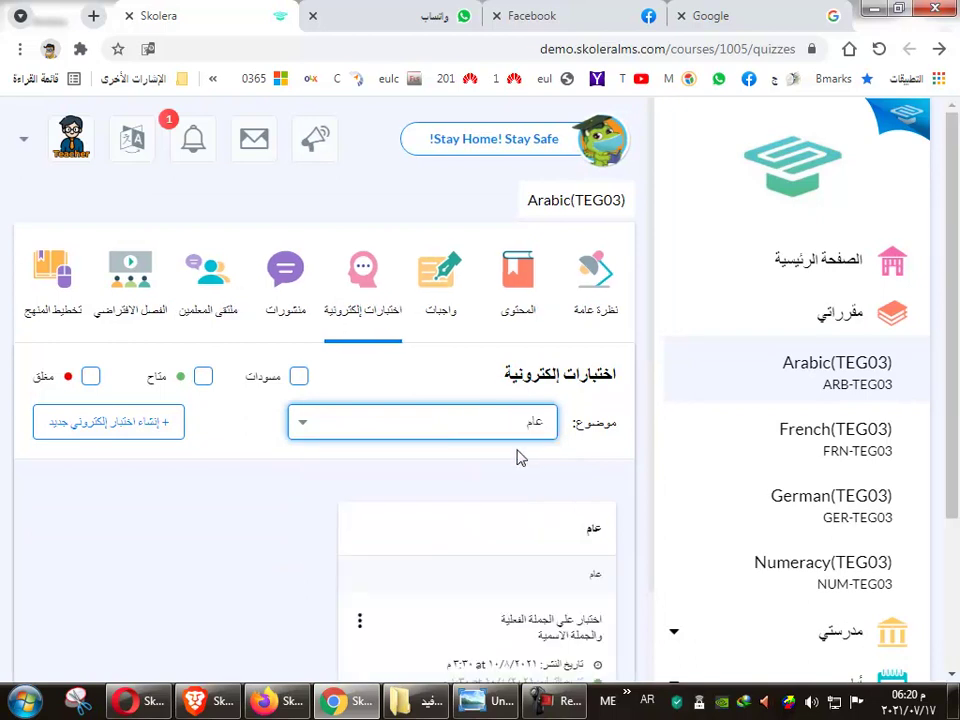
Examine the publish date and the submission date of the quiz on the verbal and nominal sentence.
scroll(553, 490, down, 2)
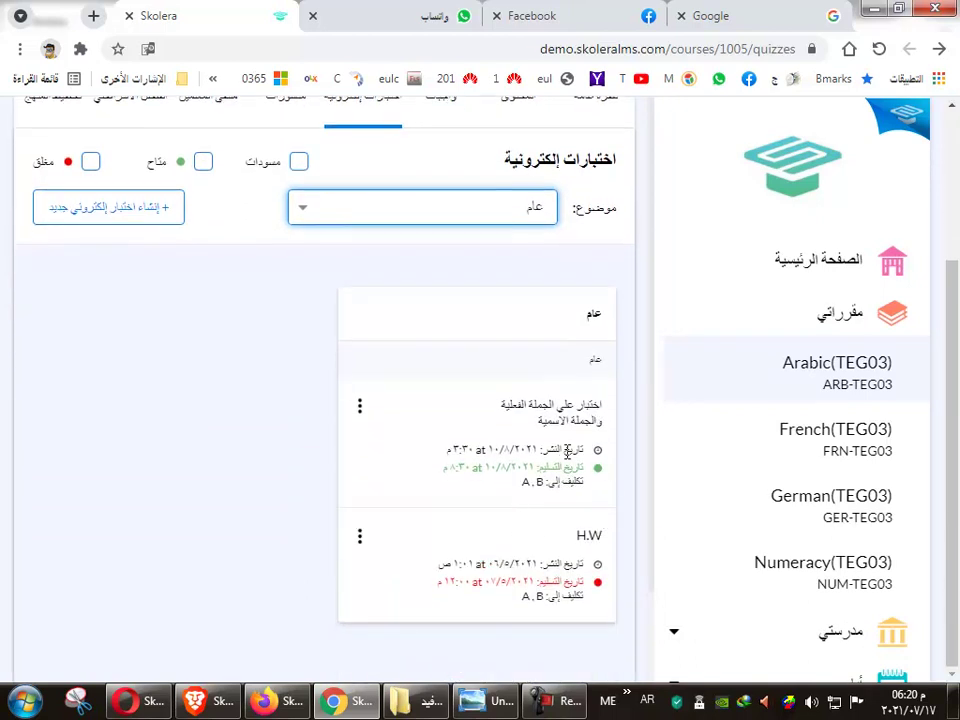
triple_click(567, 452)
triple_click(566, 468)
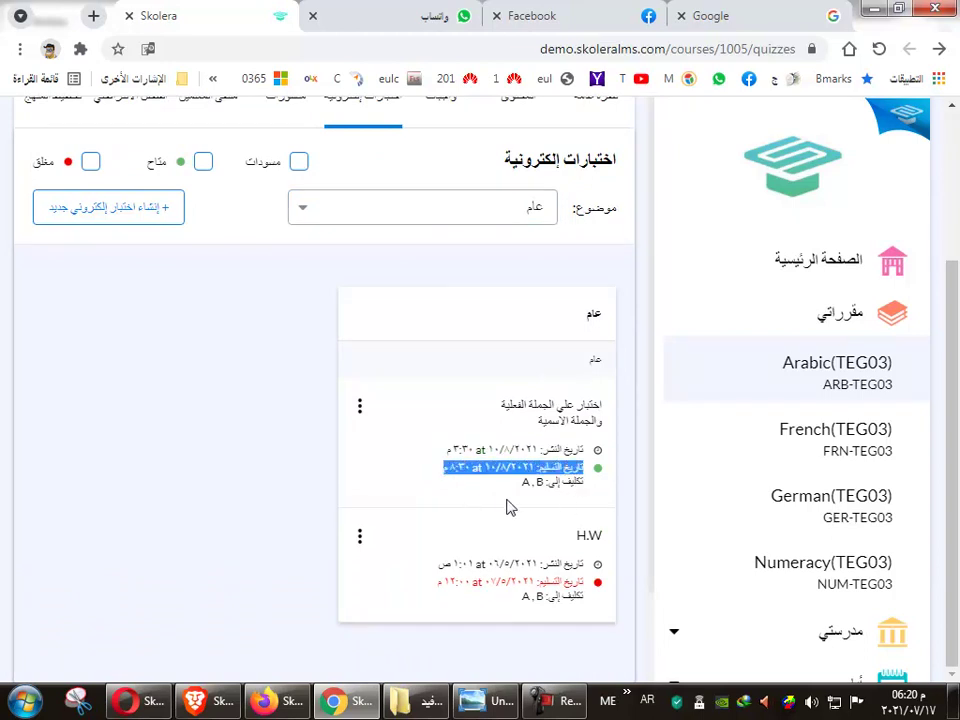
Compare the quizzes filtered by available (متاح) and by closed (مغلق), clearing each status filter again.
scroll(545, 512, up, 1)
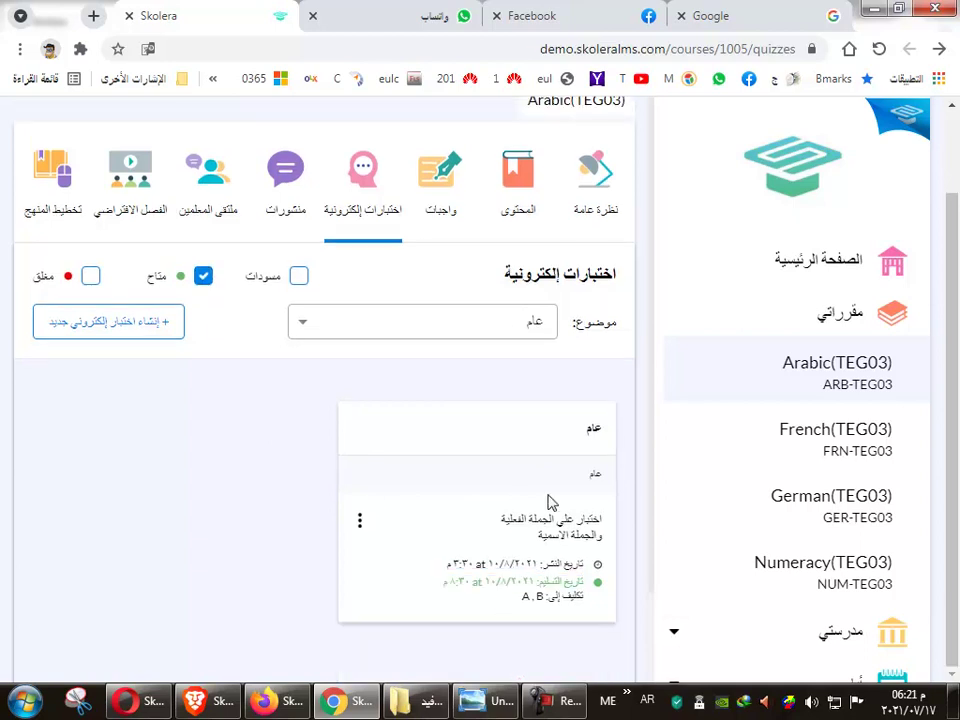
click(205, 282)
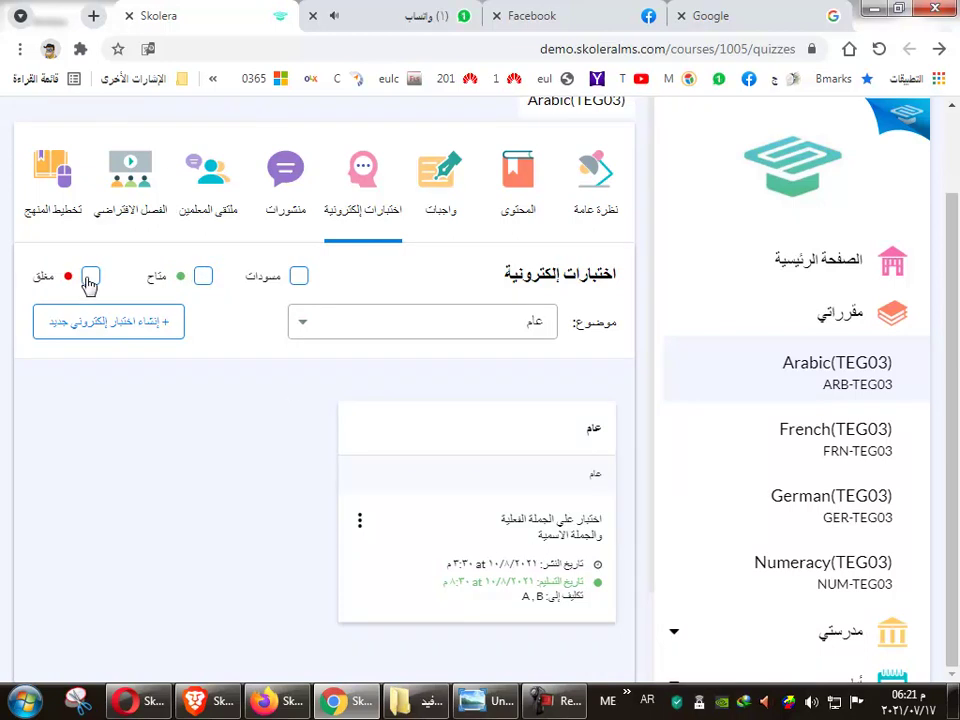
click(88, 281)
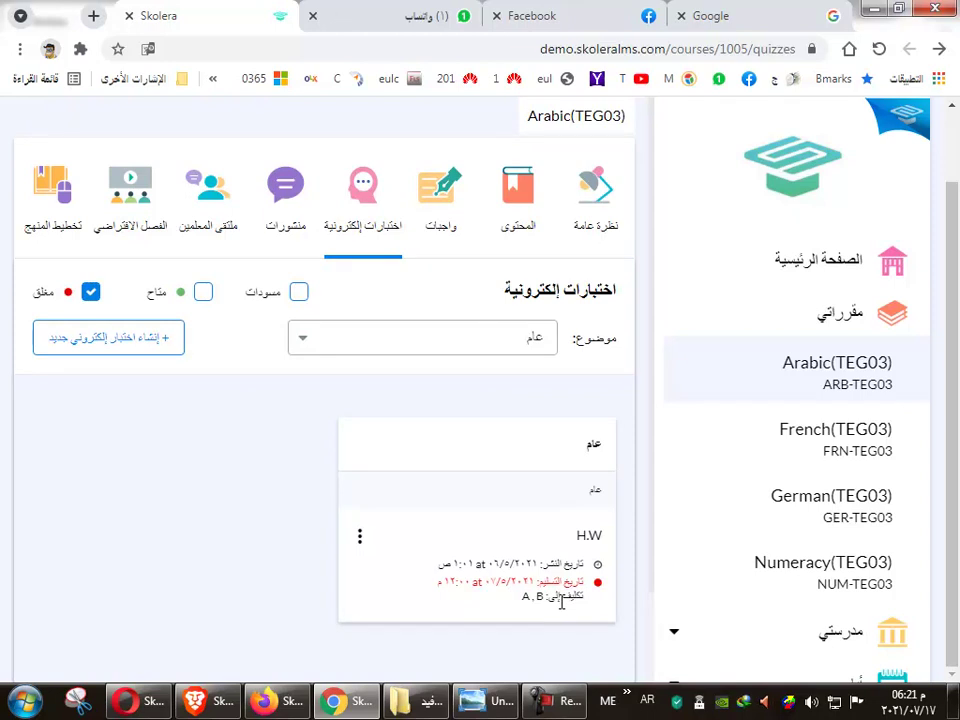
click(91, 295)
Reload the quizzes page and review the unfiltered quiz list with its status filters.
click(878, 50)
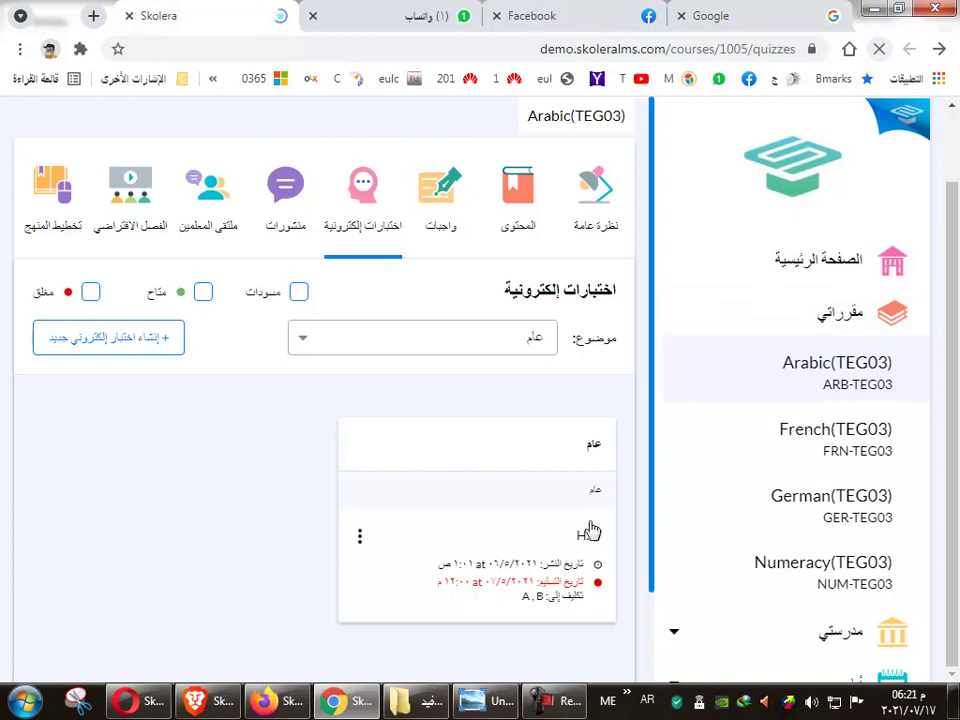
scroll(489, 600, down, 3)
scroll(493, 605, up, 2)
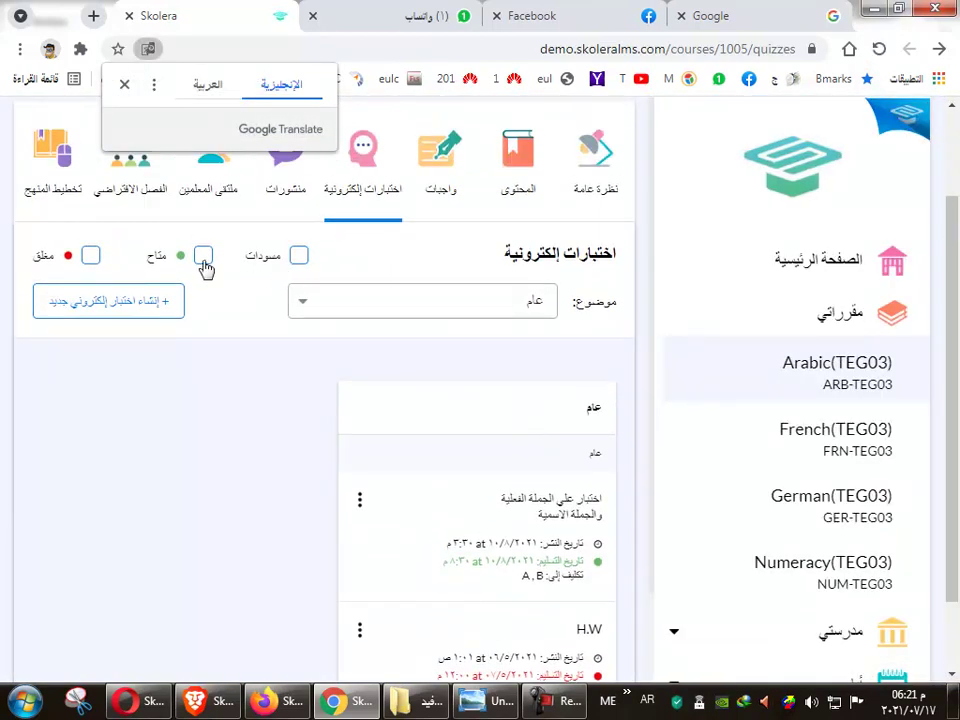
scroll(508, 542, down, 1)
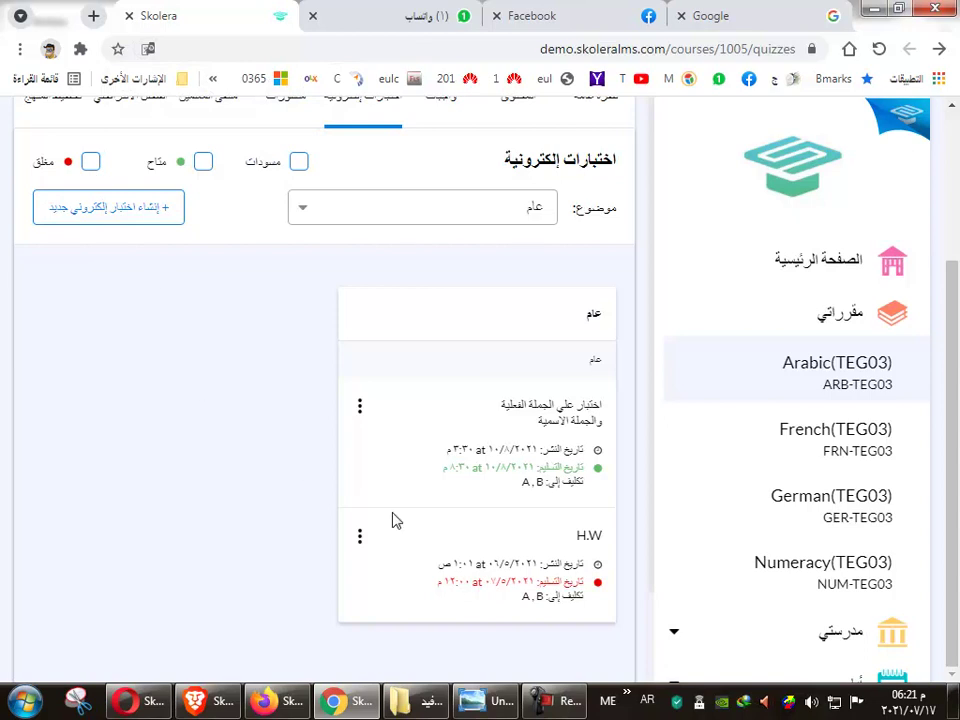
scroll(471, 542, up, 1)
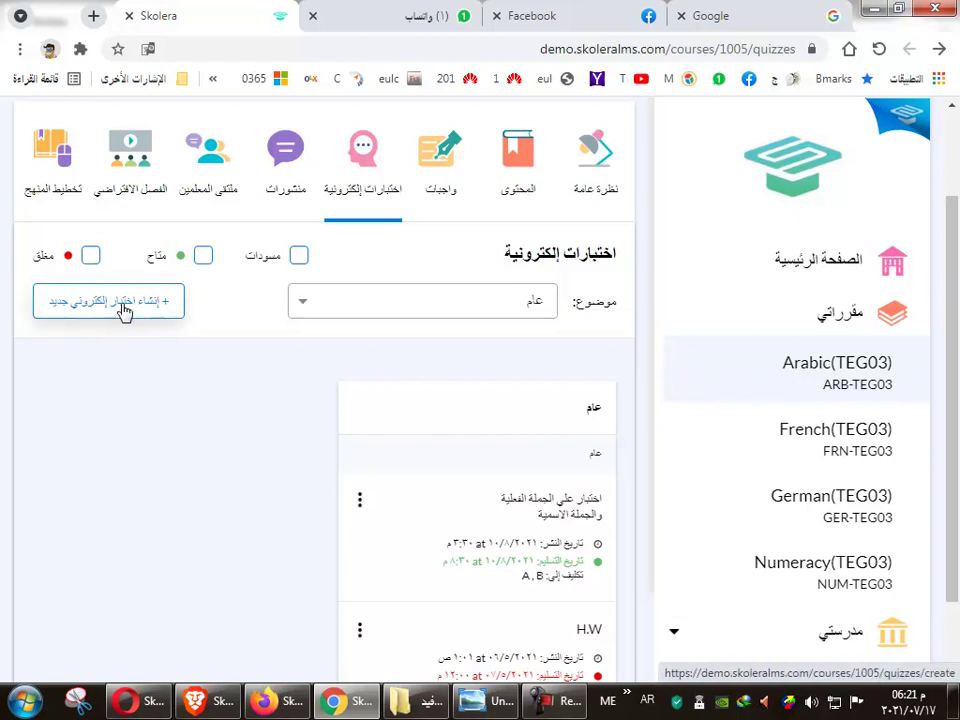
Start a new electronic quiz in the Arabic(TEG03) course and stay on its basic information form.
scroll(881, 398, up, 2)
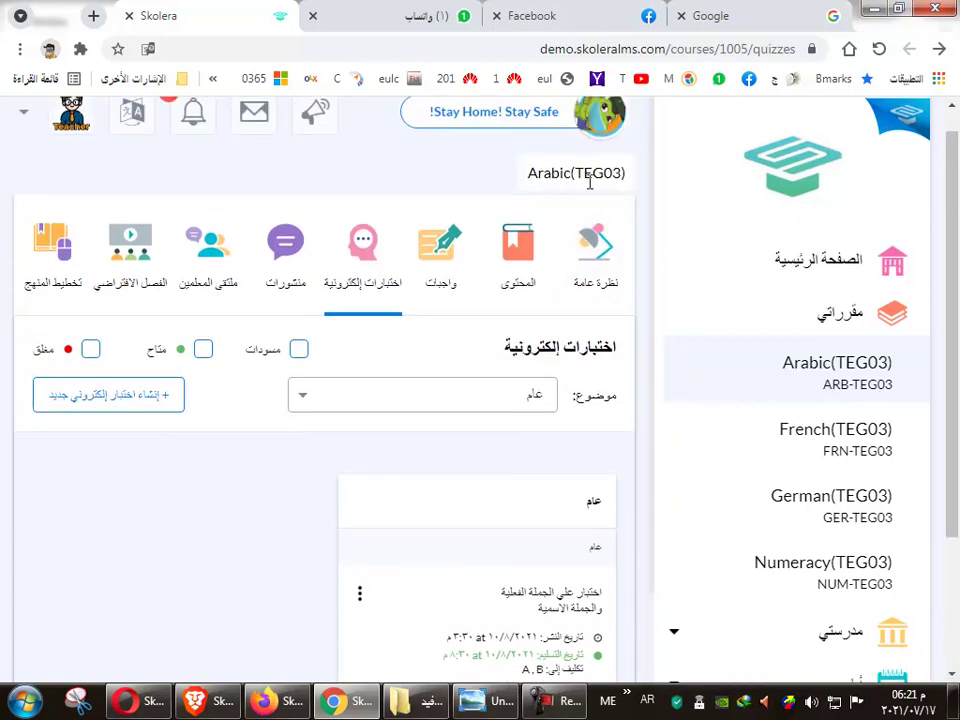
click(150, 406)
scroll(455, 503, up, 10)
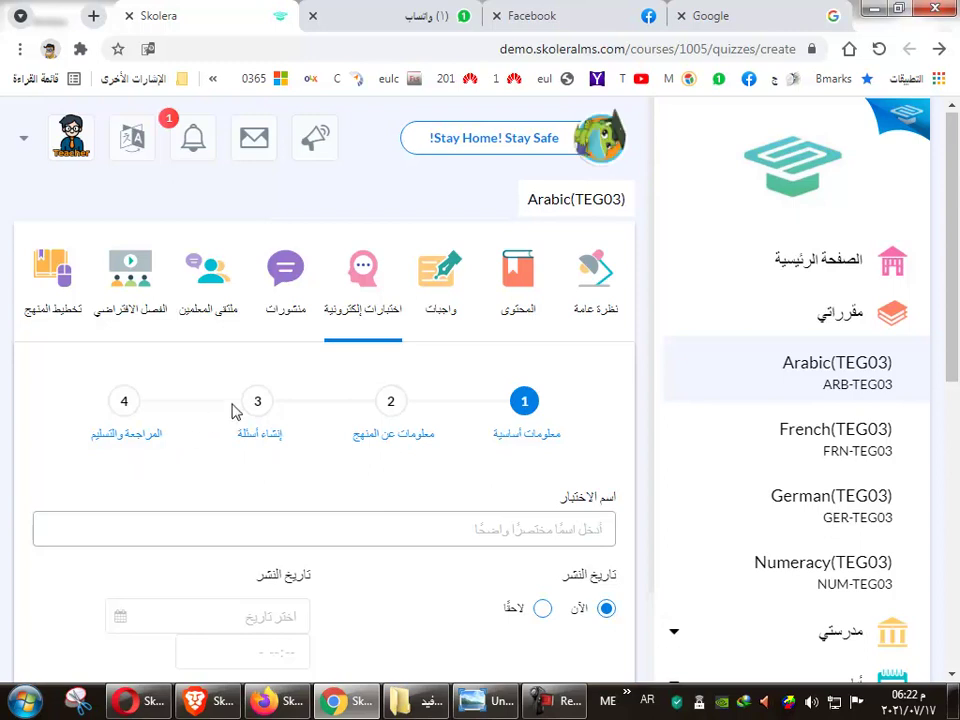
click(78, 148)
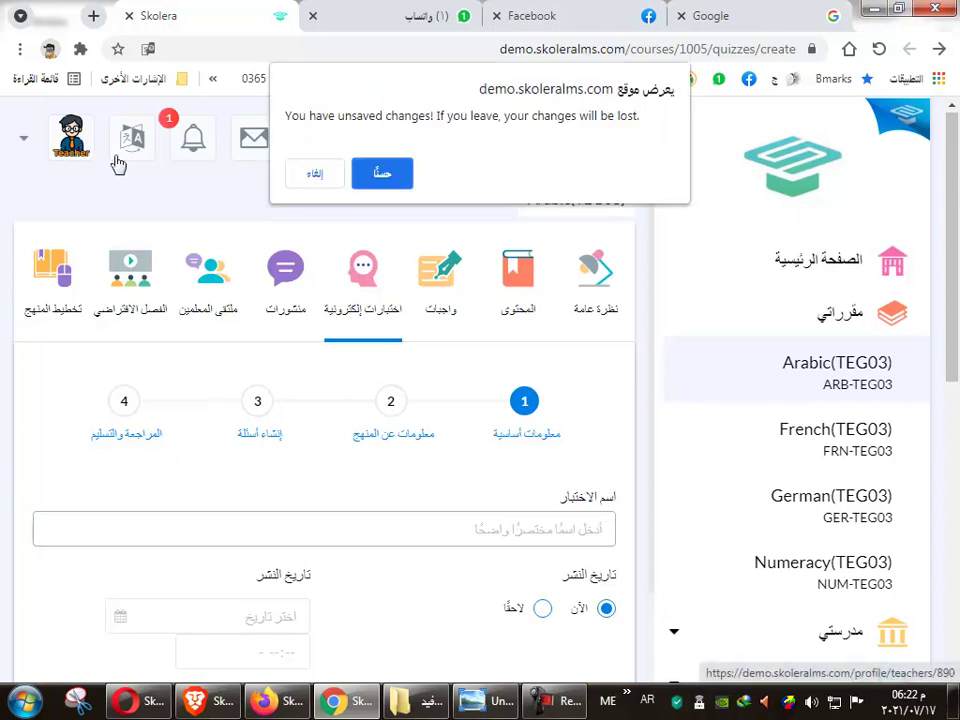
click(315, 176)
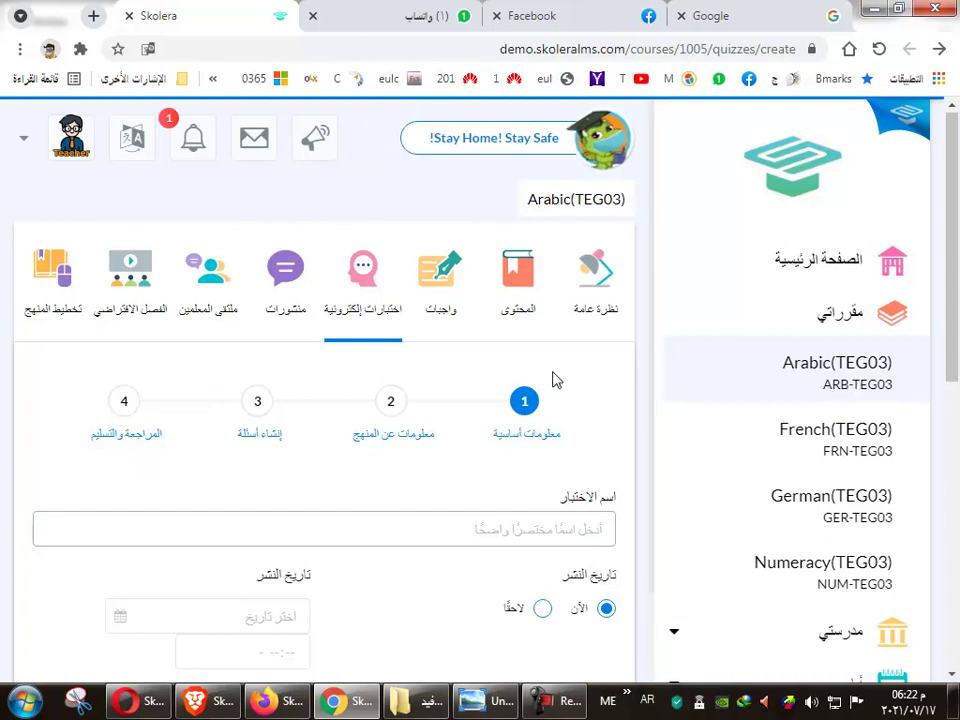
Name the quiz "اختبار علي الجملة الاسمية", reusing the beginning of the earlier quiz name.
scroll(558, 468, down, 1)
click(571, 437)
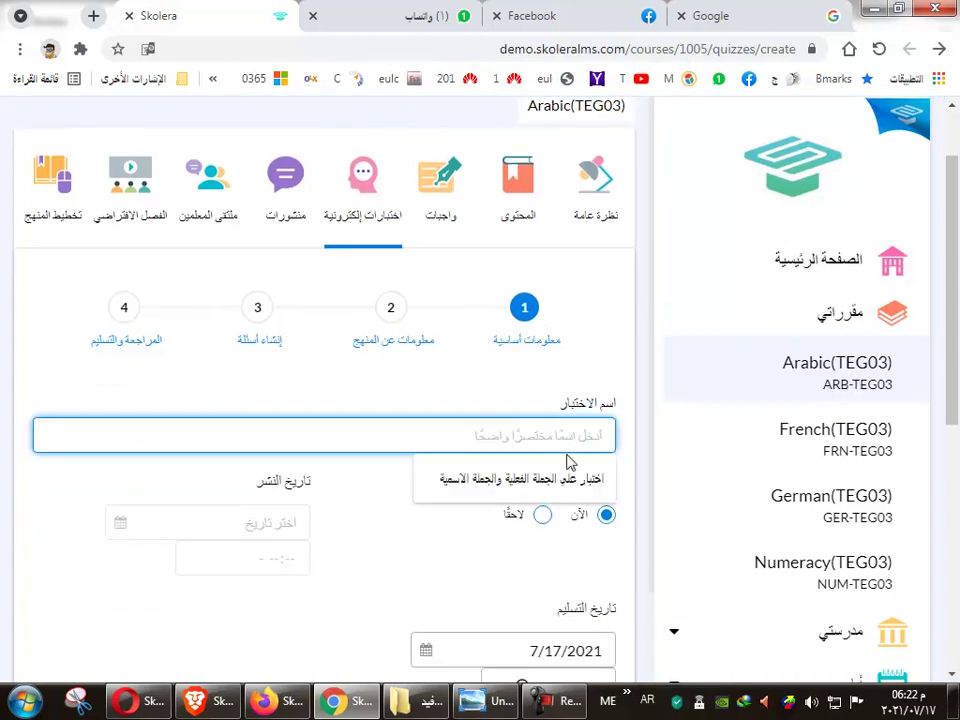
click(568, 479)
drag(411, 430, 516, 433)
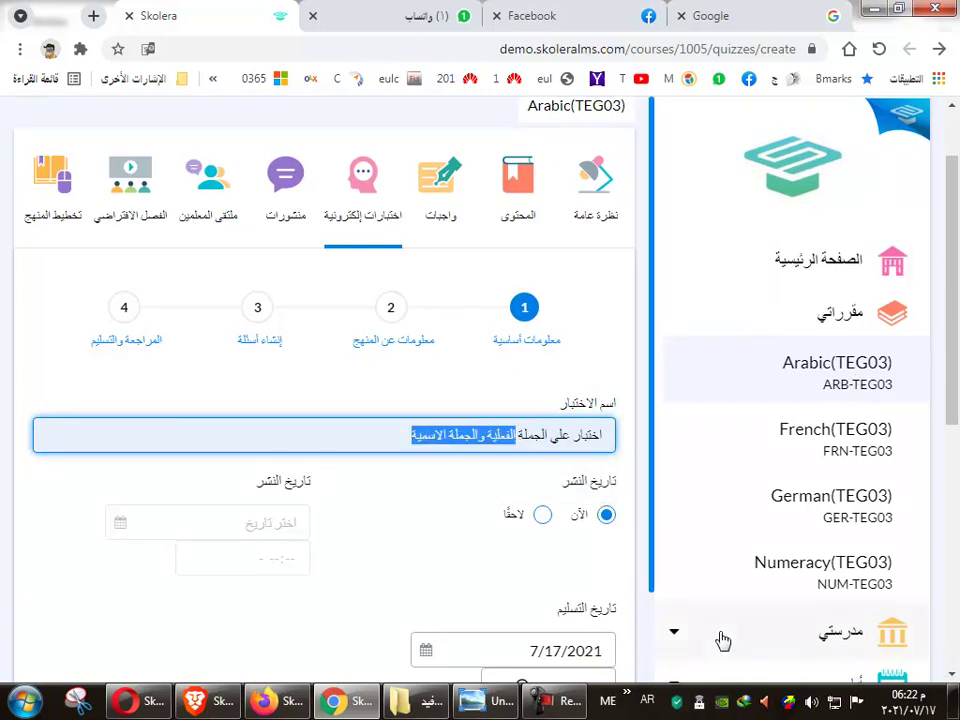
key(BackSpace)
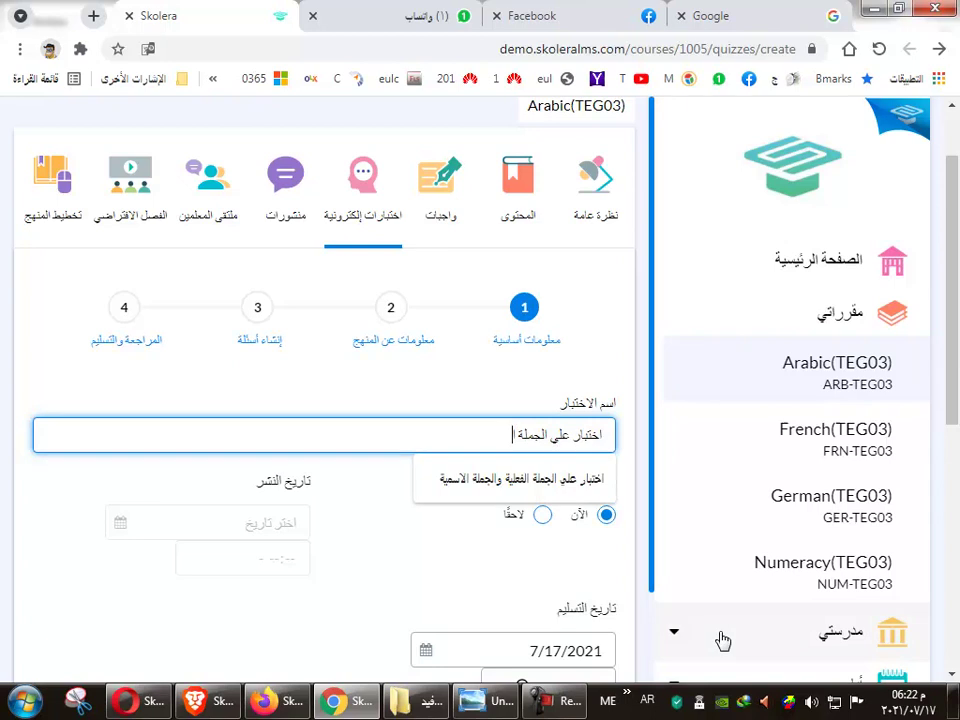
text(الاسمية)
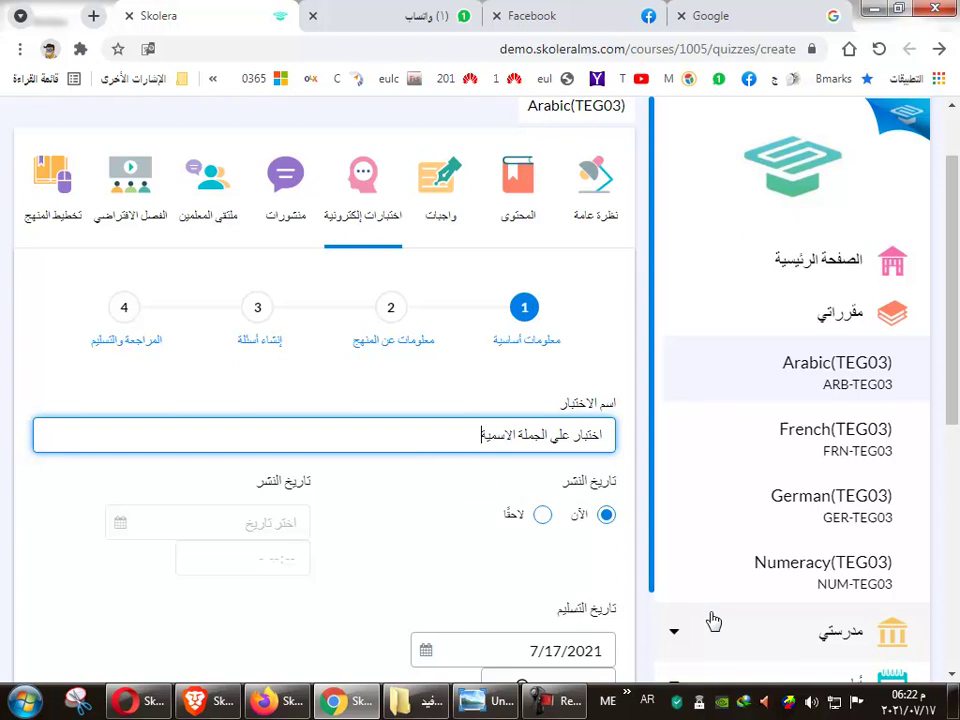
click(490, 518)
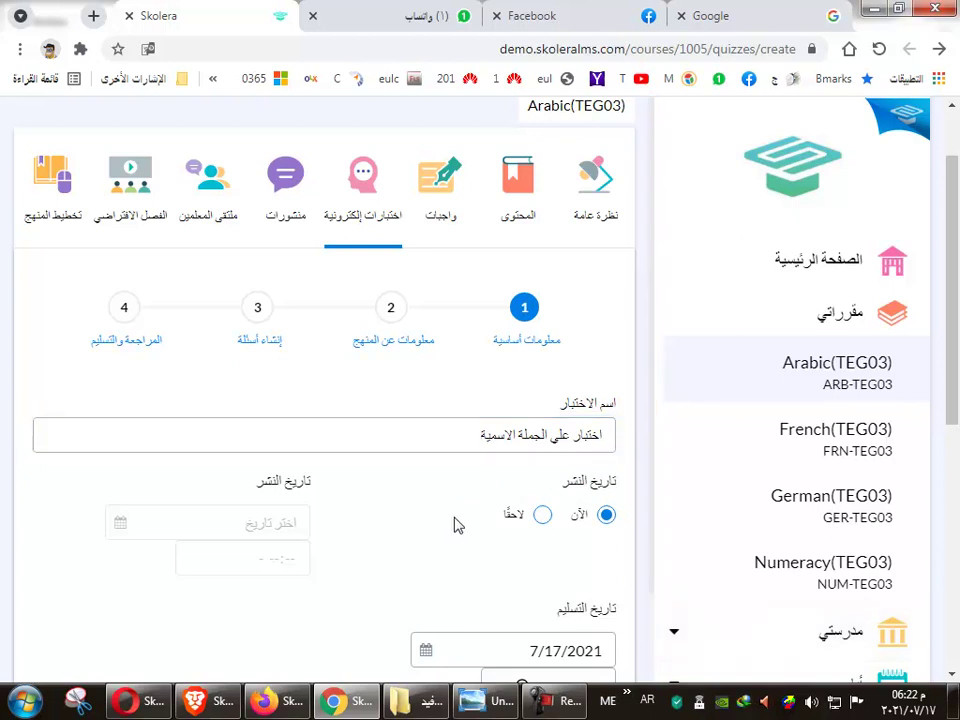
Schedule the quiz for publishing at a chosen time (لاحقًا) and set the publish date to 11/16/2021.
scroll(453, 525, down, 1)
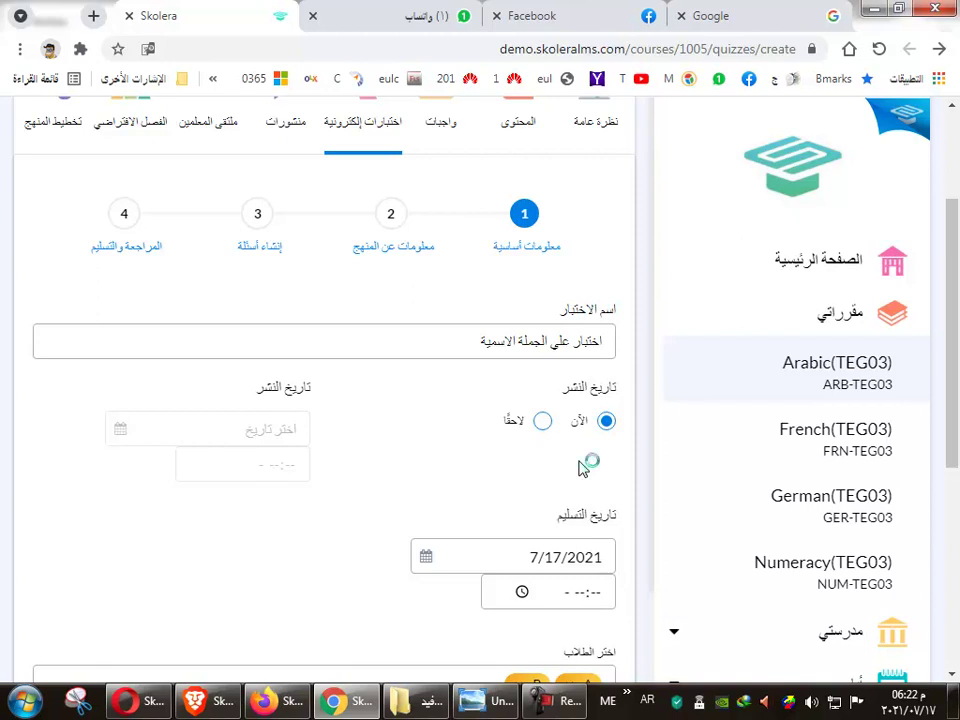
click(542, 421)
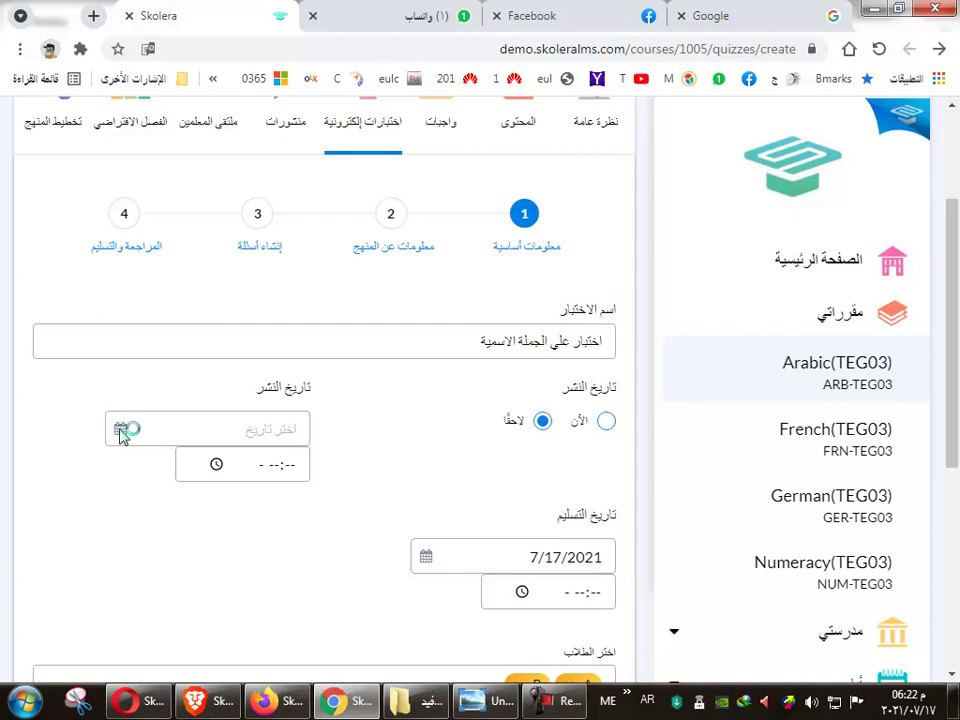
click(120, 432)
click(363, 146)
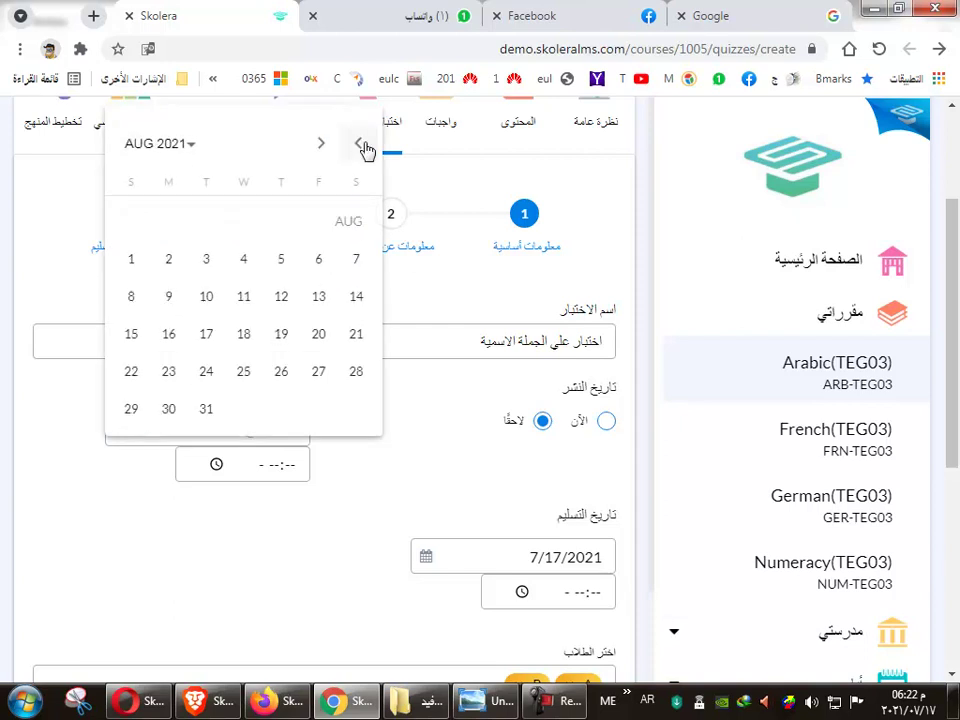
click(189, 145)
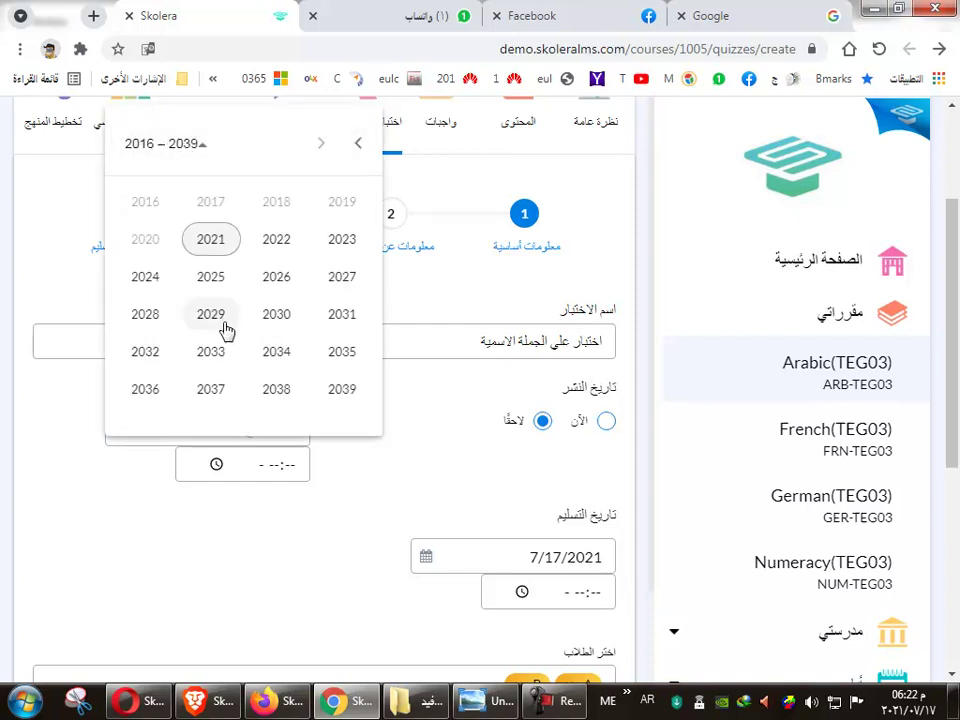
click(210, 241)
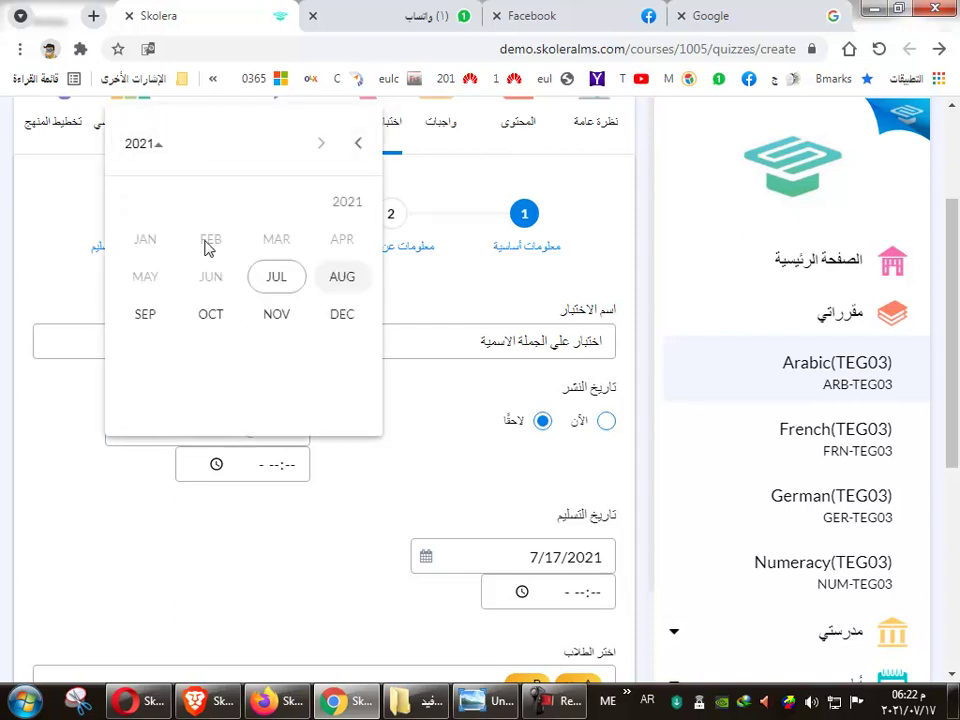
click(270, 318)
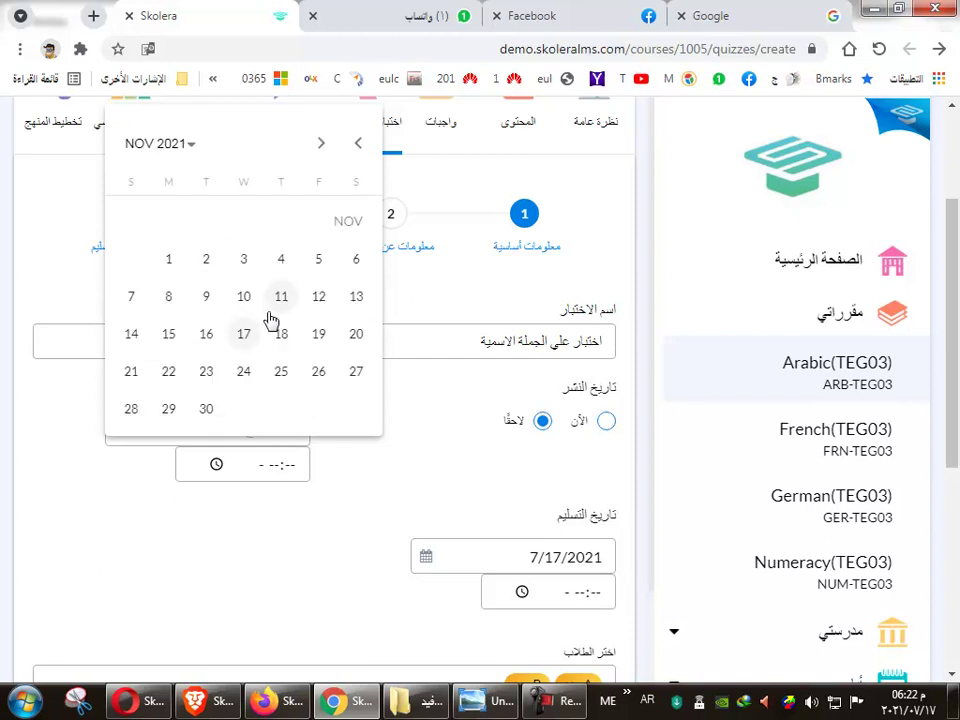
click(206, 334)
Set the quiz's publish time to 08:30 PM (٠٨:٣٠ م).
click(213, 468)
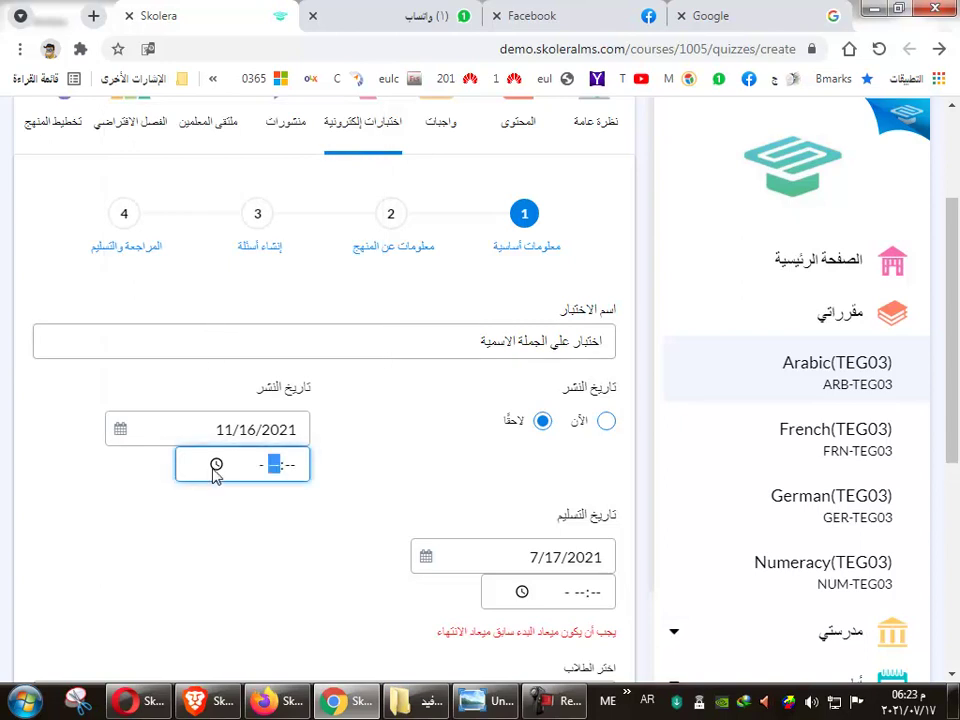
click(186, 292)
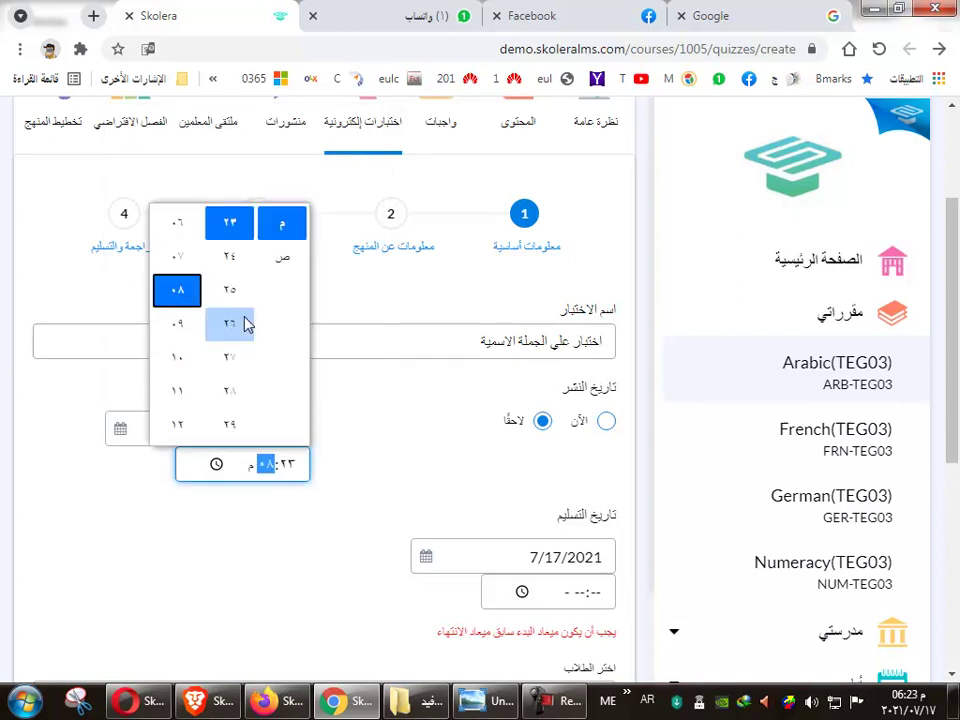
click(238, 432)
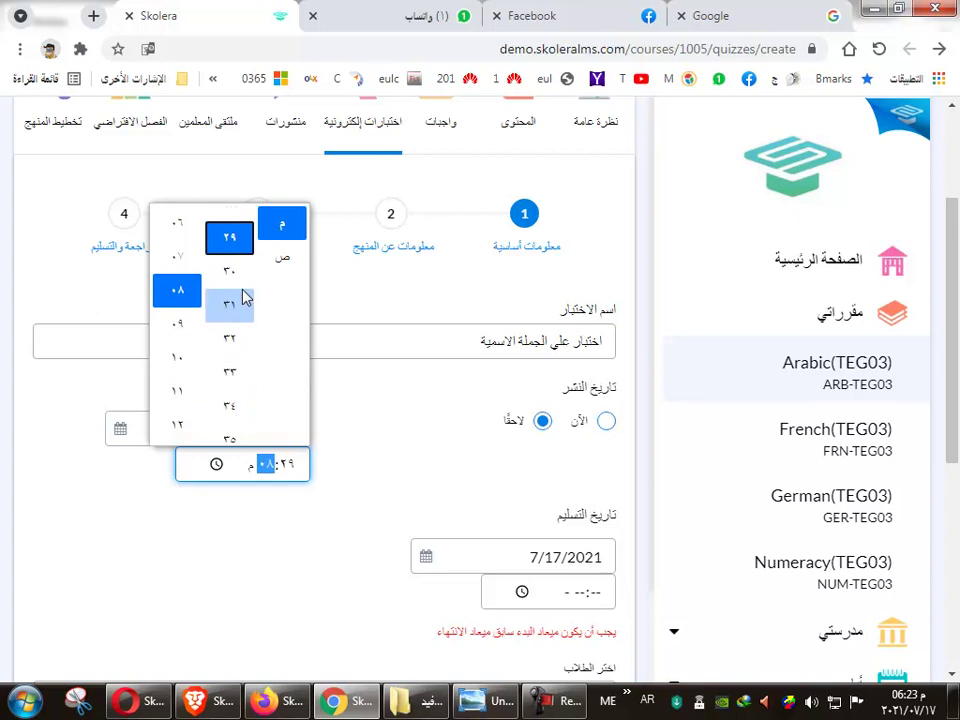
click(246, 302)
click(292, 260)
click(282, 222)
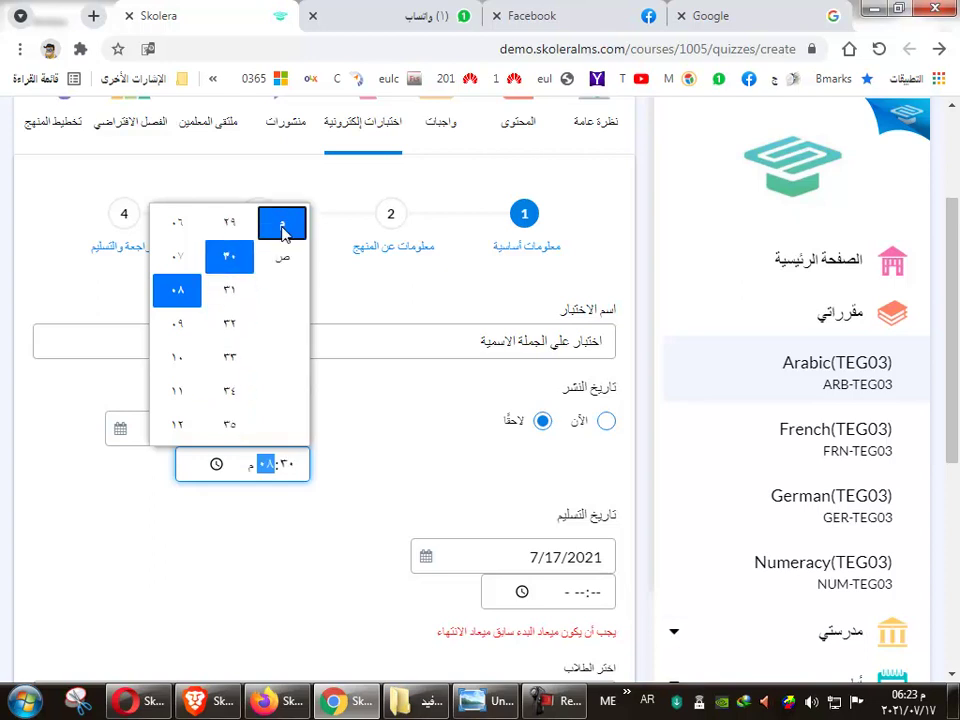
click(155, 502)
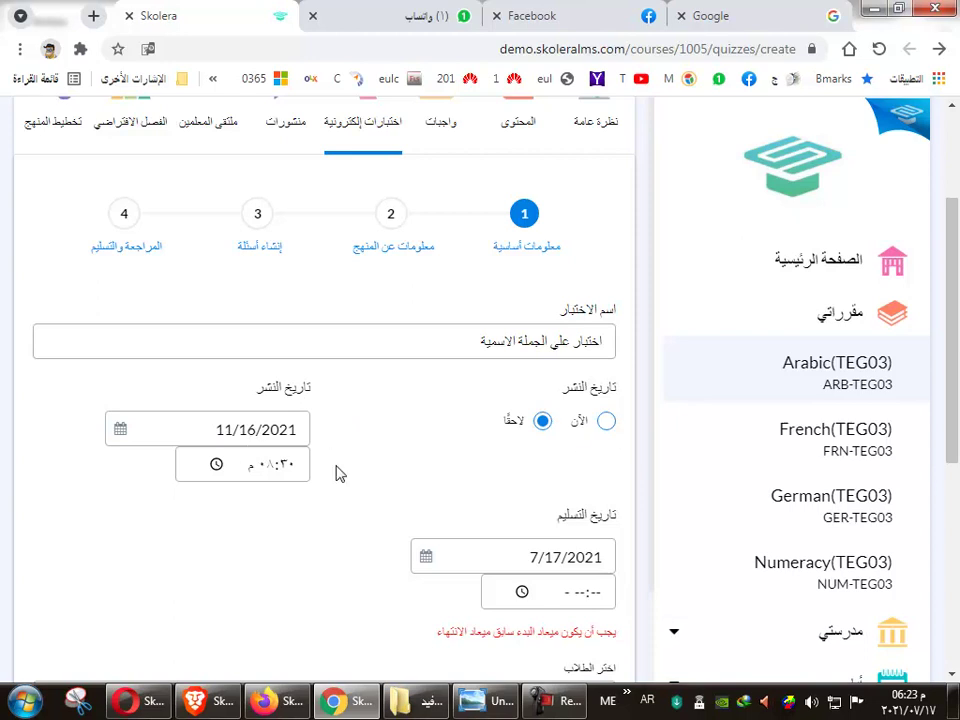
Set the quiz's submission date (تاريخ التسليم) to 11/17/2021.
scroll(521, 508, down, 3)
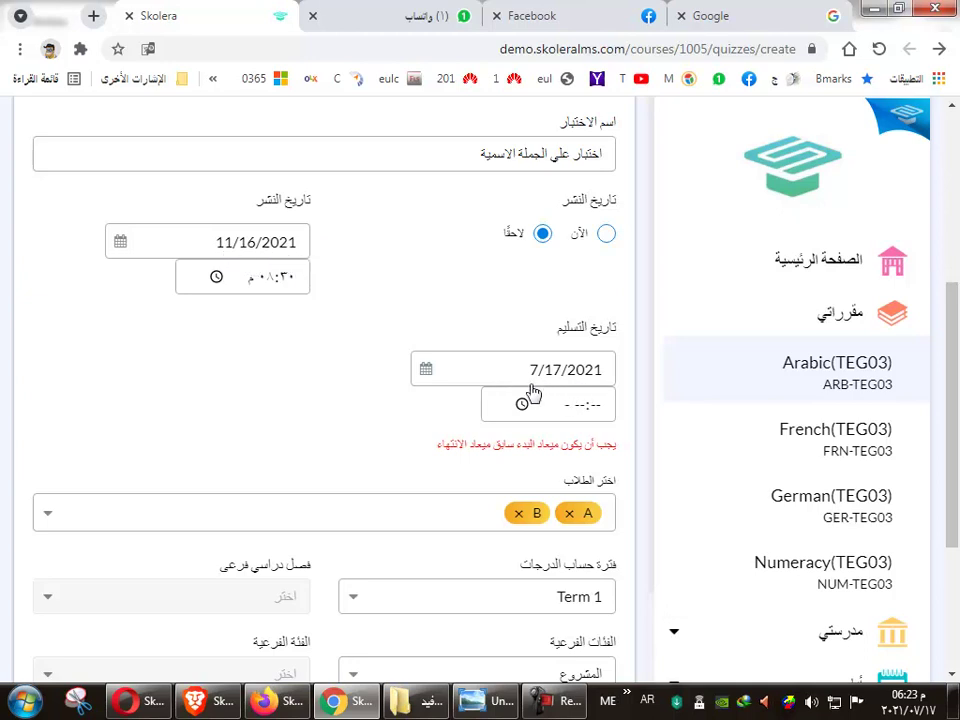
click(422, 377)
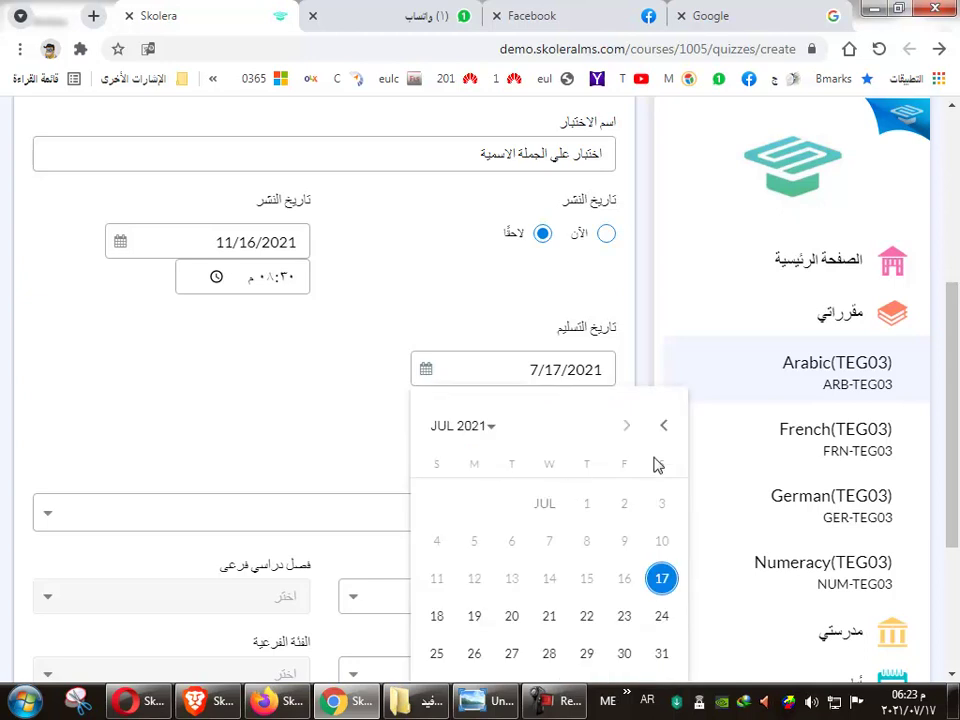
click(506, 428)
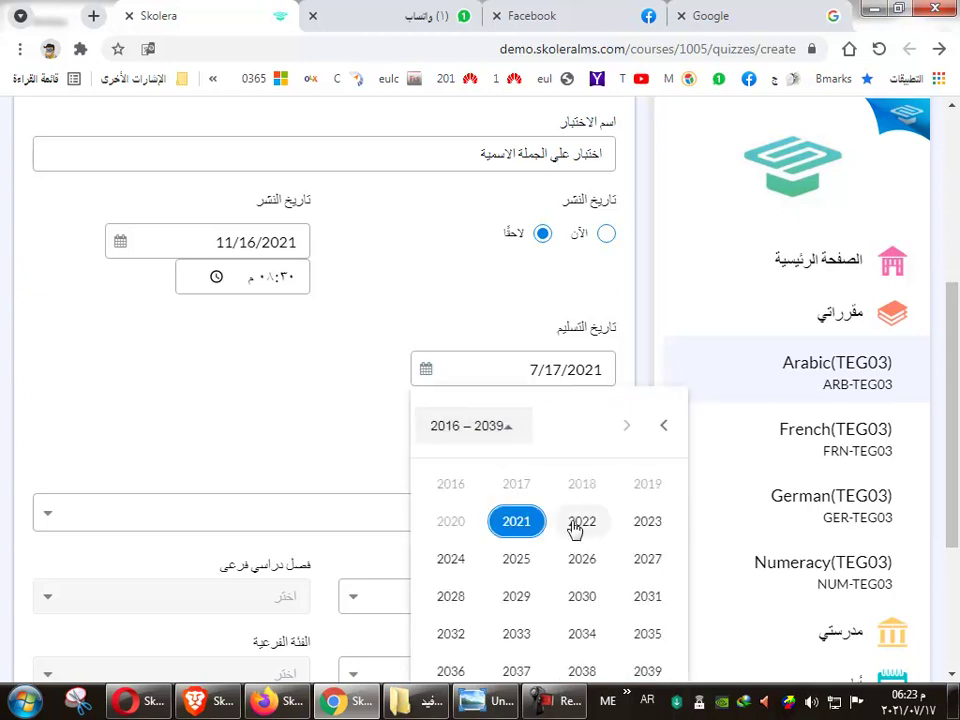
click(516, 521)
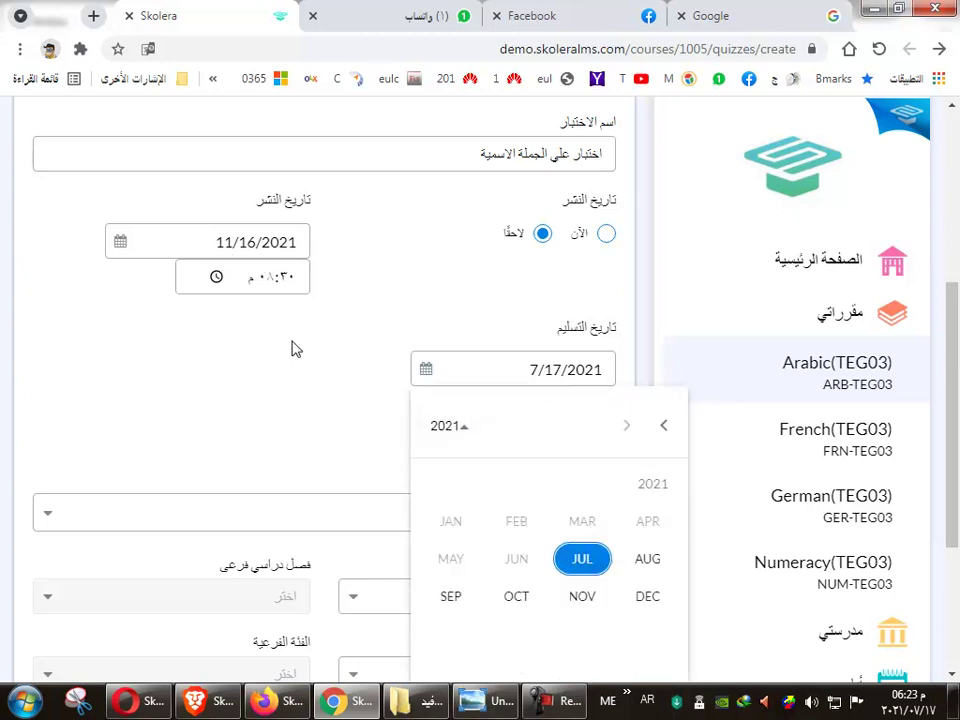
scroll(621, 578, down, 1)
click(587, 512)
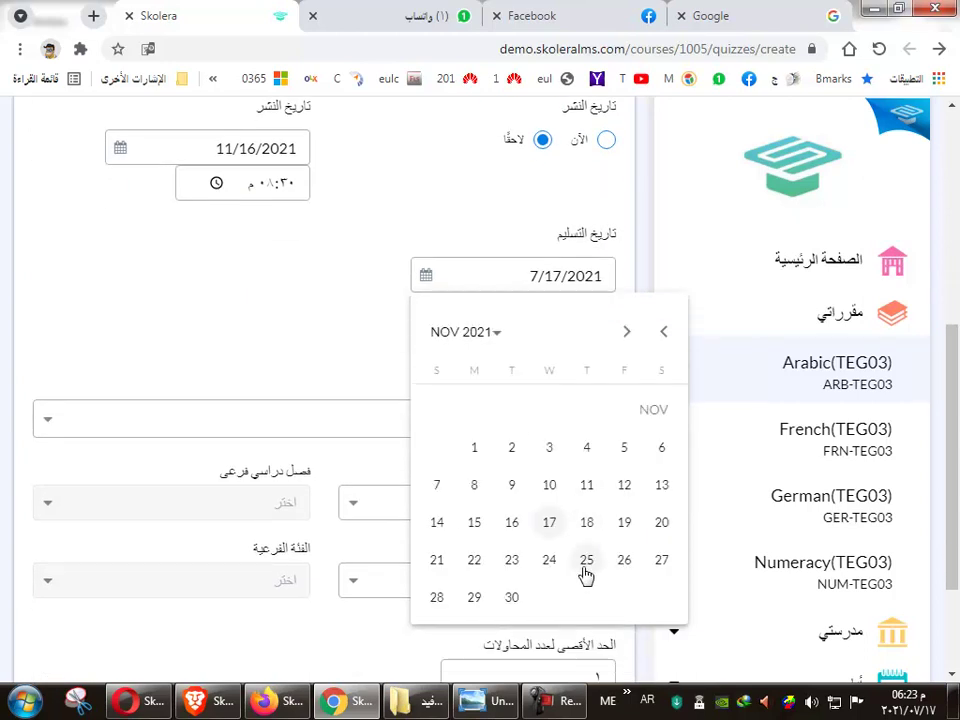
click(556, 528)
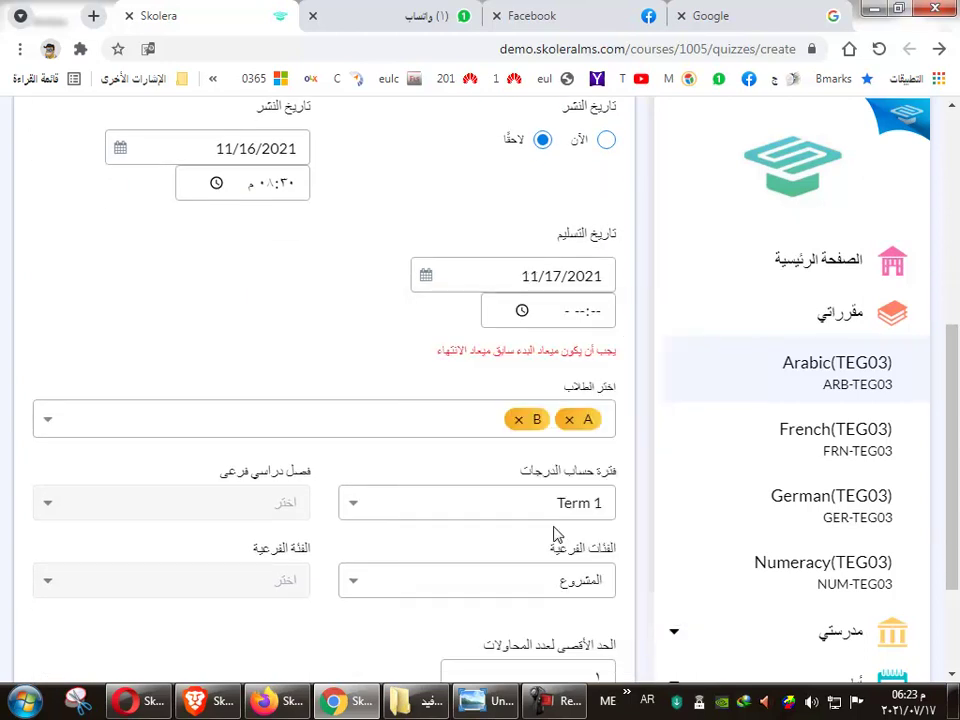
Set the quiz's submission time to 10:30 PM (١٠:٣٠ م).
click(568, 313)
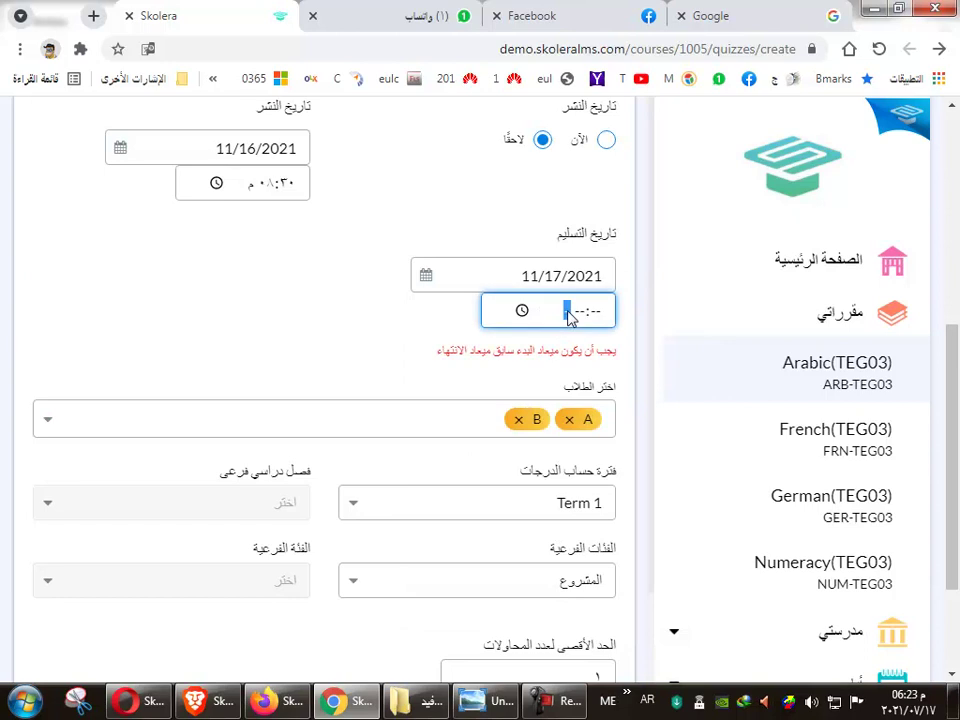
click(520, 312)
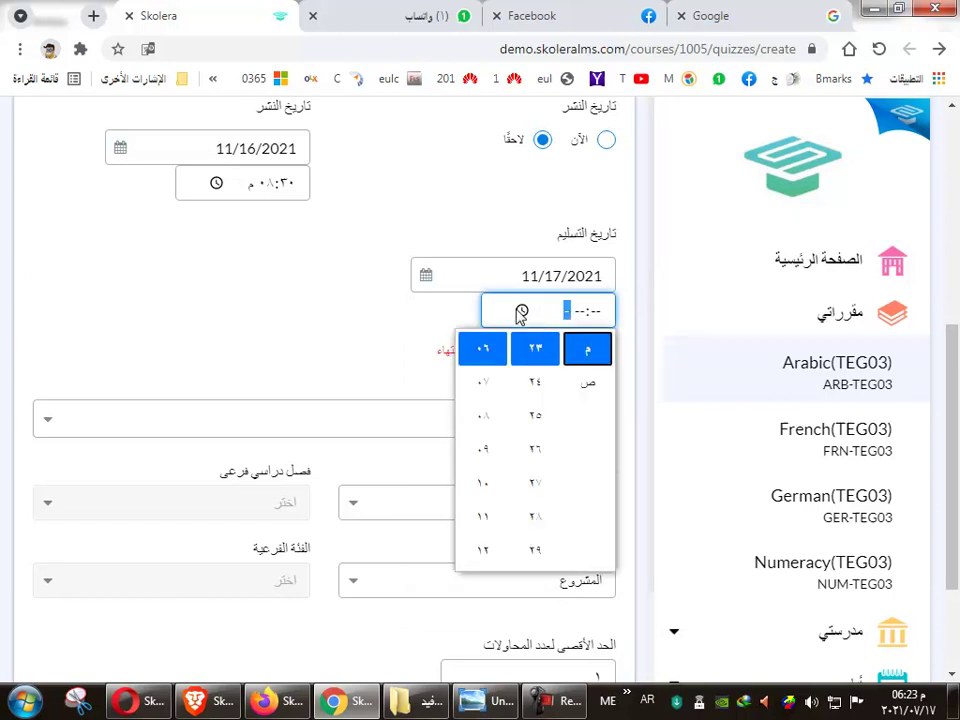
click(485, 486)
click(550, 514)
scroll(556, 513, down, 2)
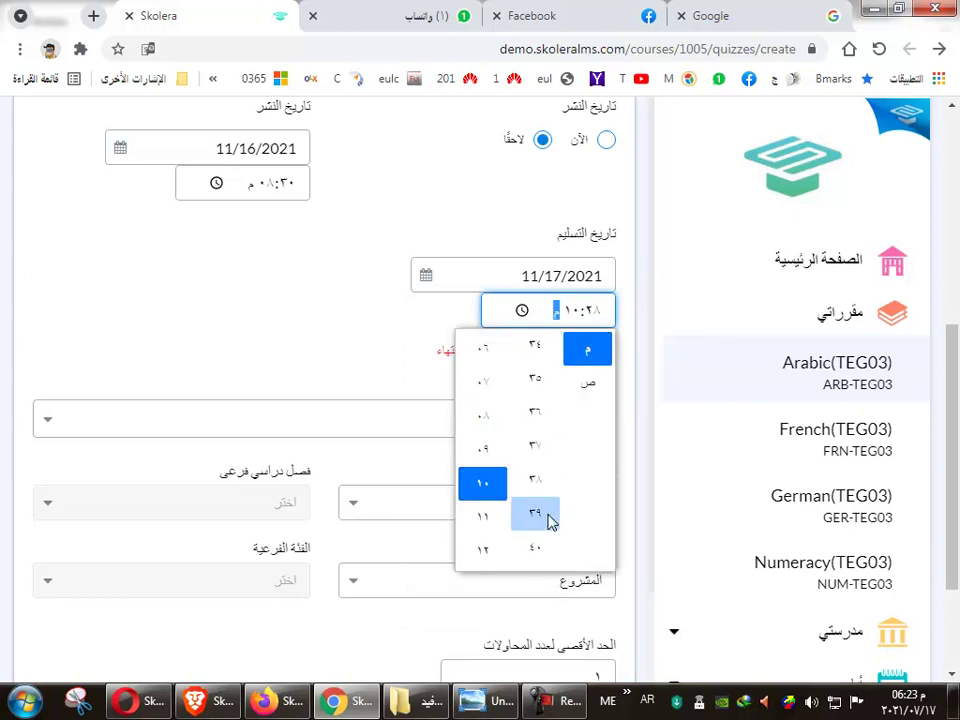
scroll(553, 513, up, 2)
click(540, 407)
click(588, 388)
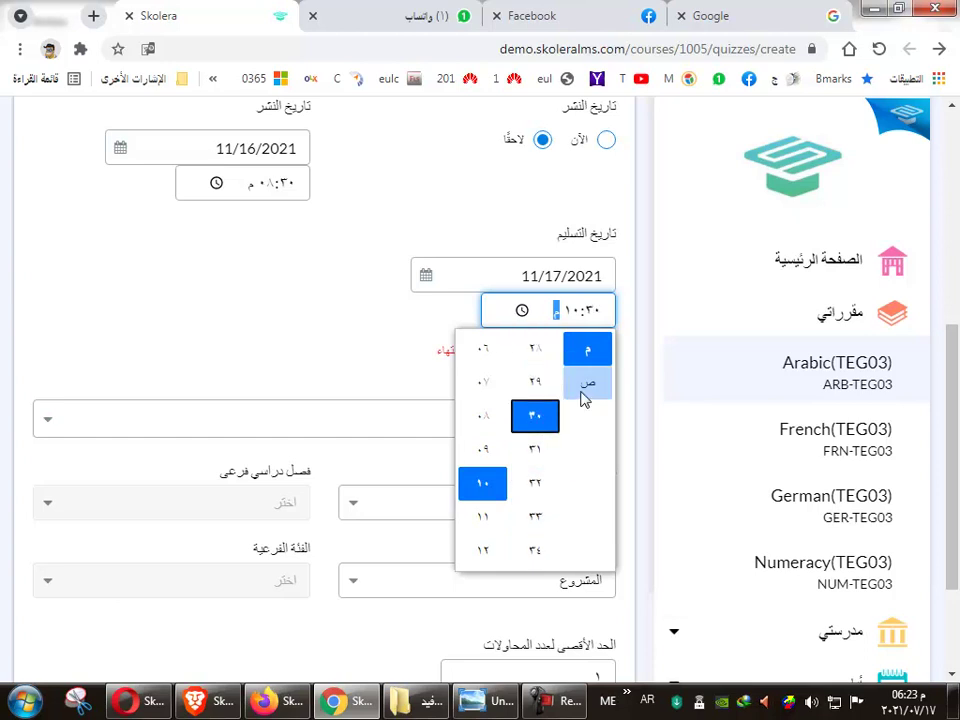
click(588, 348)
click(425, 369)
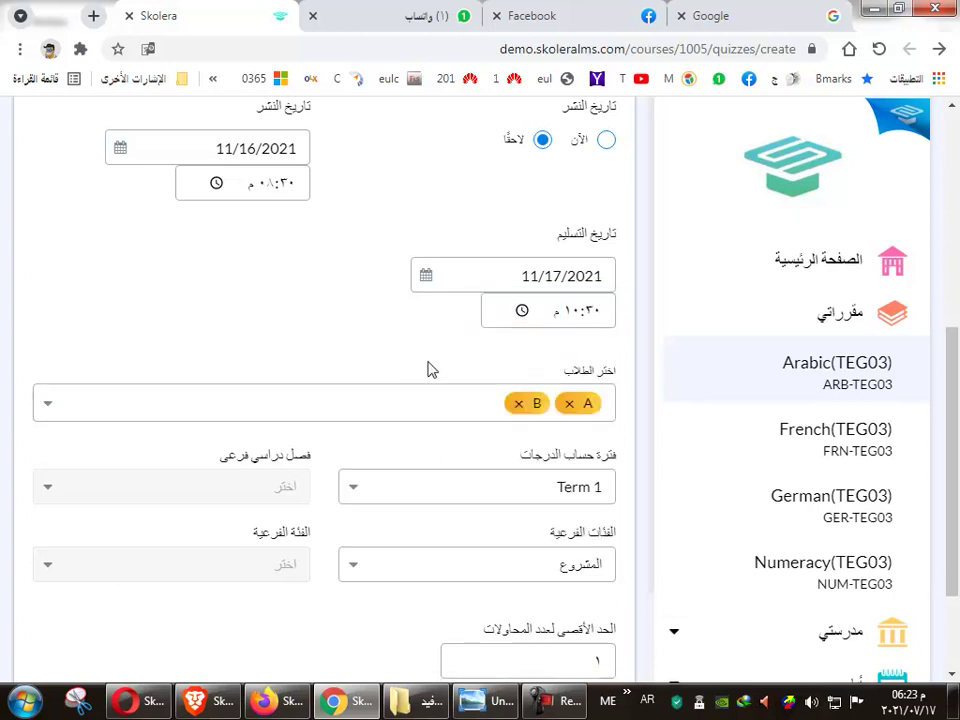
Try a submission date of 11/10/2021, earlier than the publish date, and highlight the validation message below it.
scroll(462, 374, up, 1)
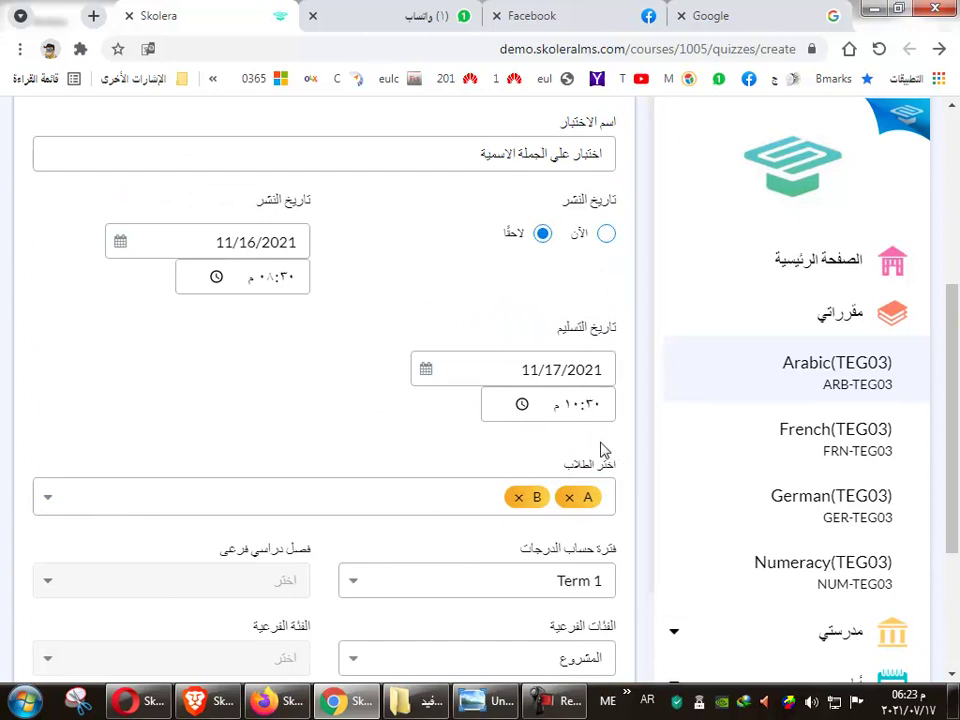
click(537, 378)
click(553, 582)
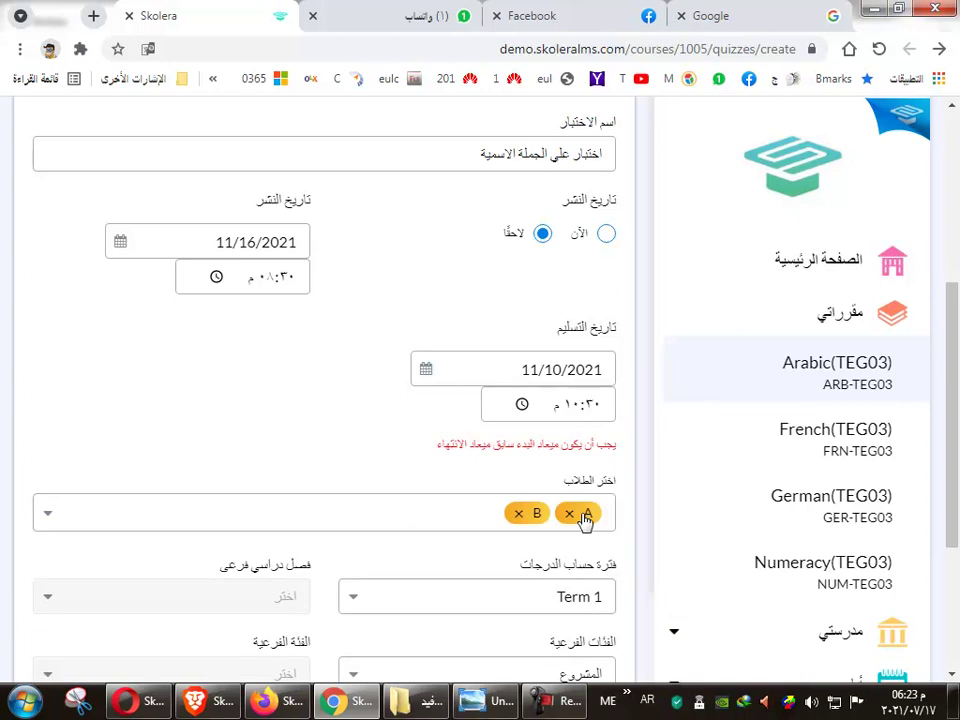
drag(437, 444, 605, 441)
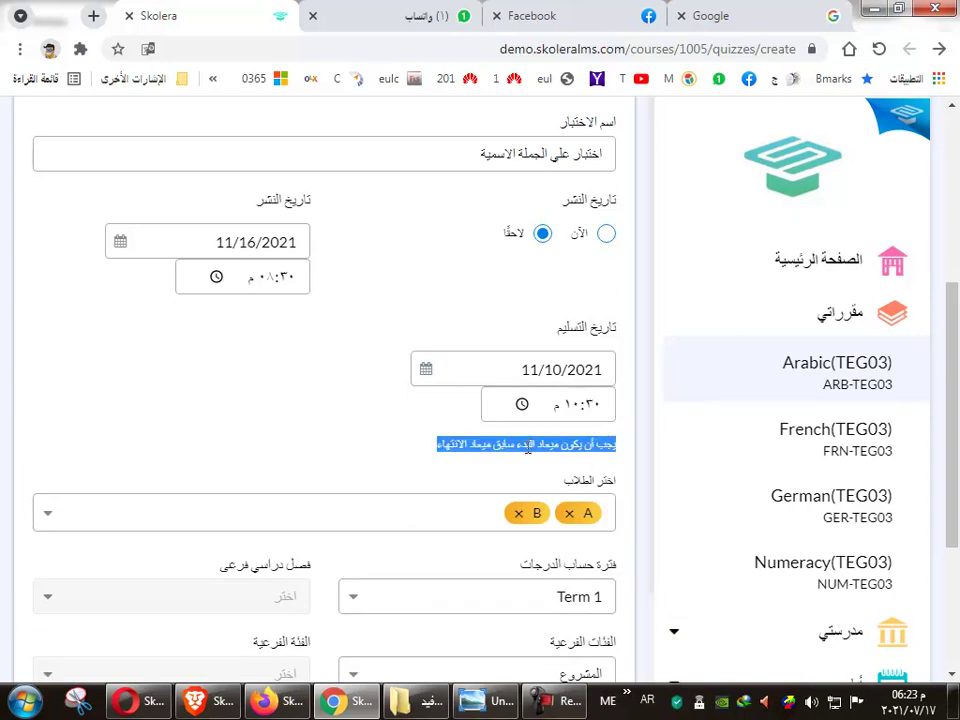
click(528, 450)
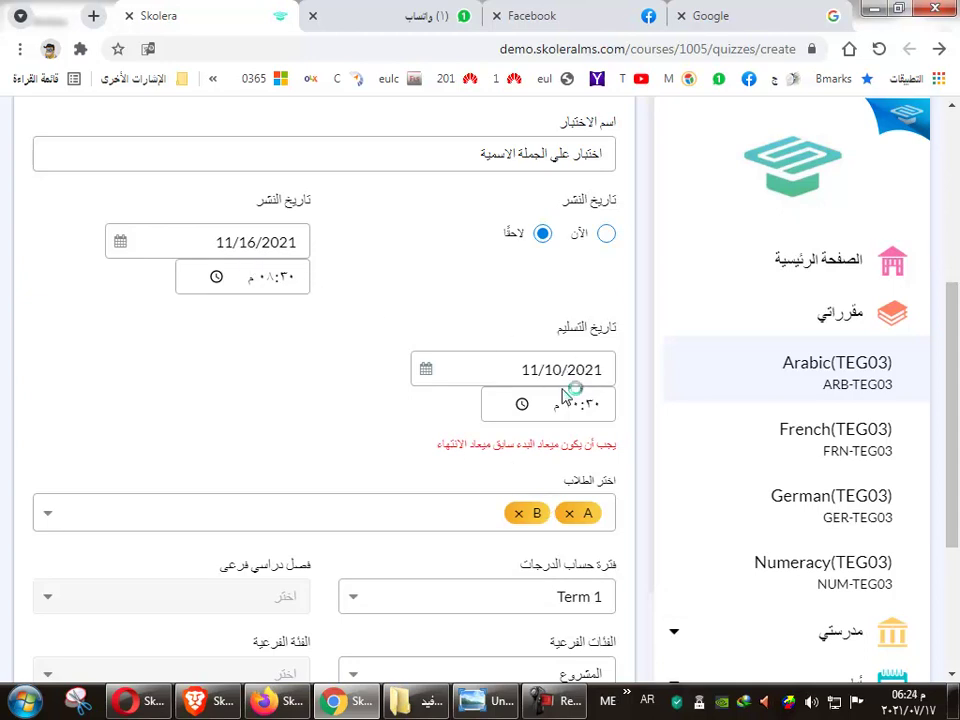
Correct the submission date to 11/17/2021 so that it follows the publish date.
click(427, 370)
scroll(496, 561, down, 1)
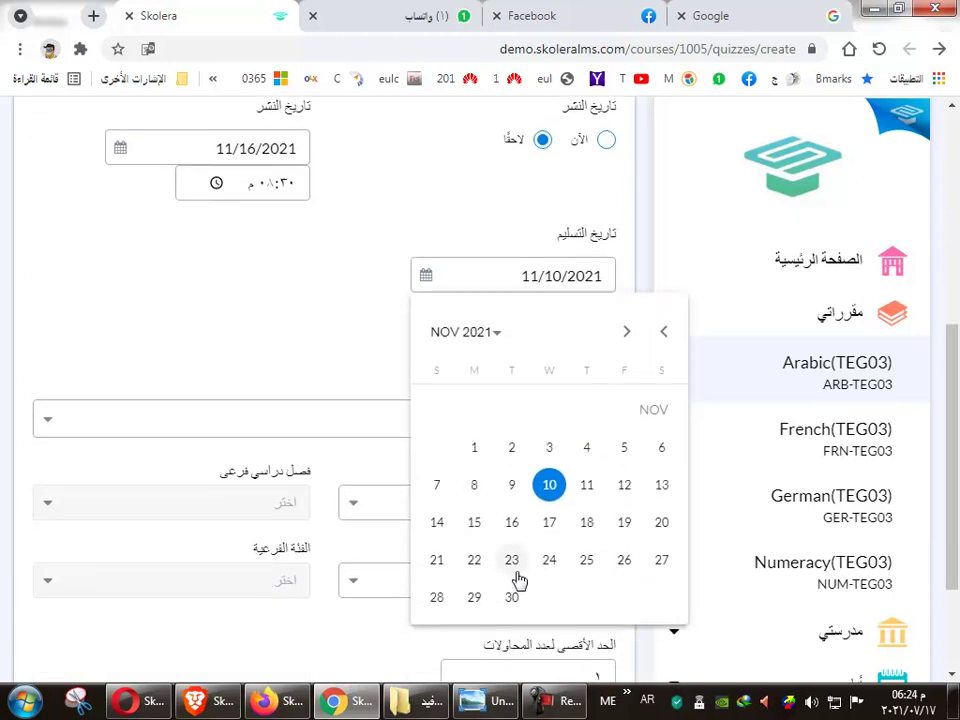
click(547, 531)
scroll(561, 364, up, 2)
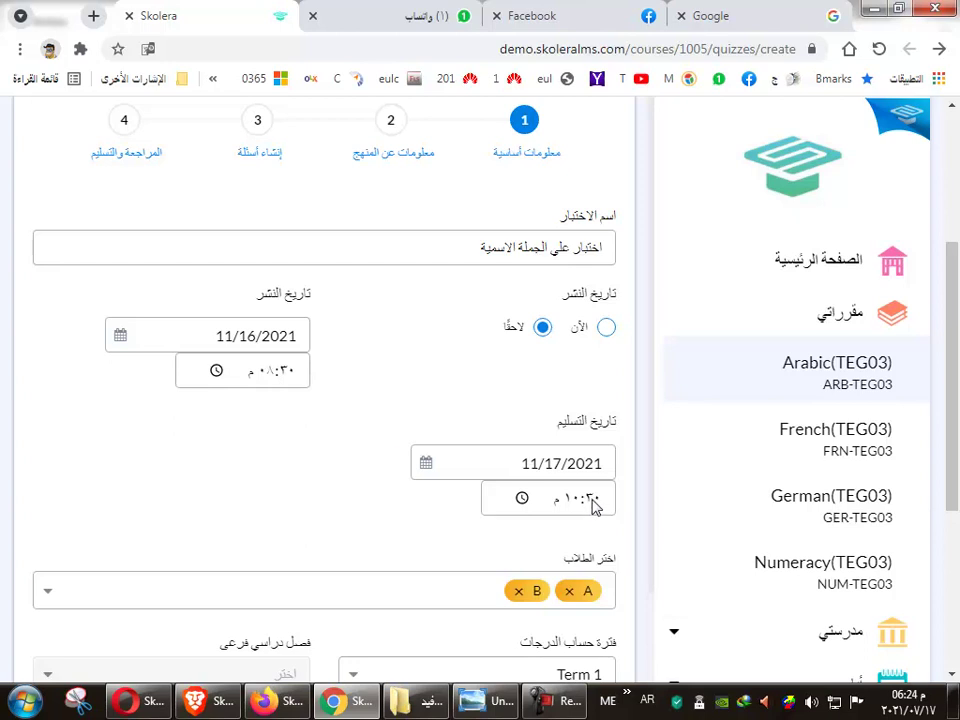
scroll(484, 506, down, 1)
scroll(448, 487, down, 1)
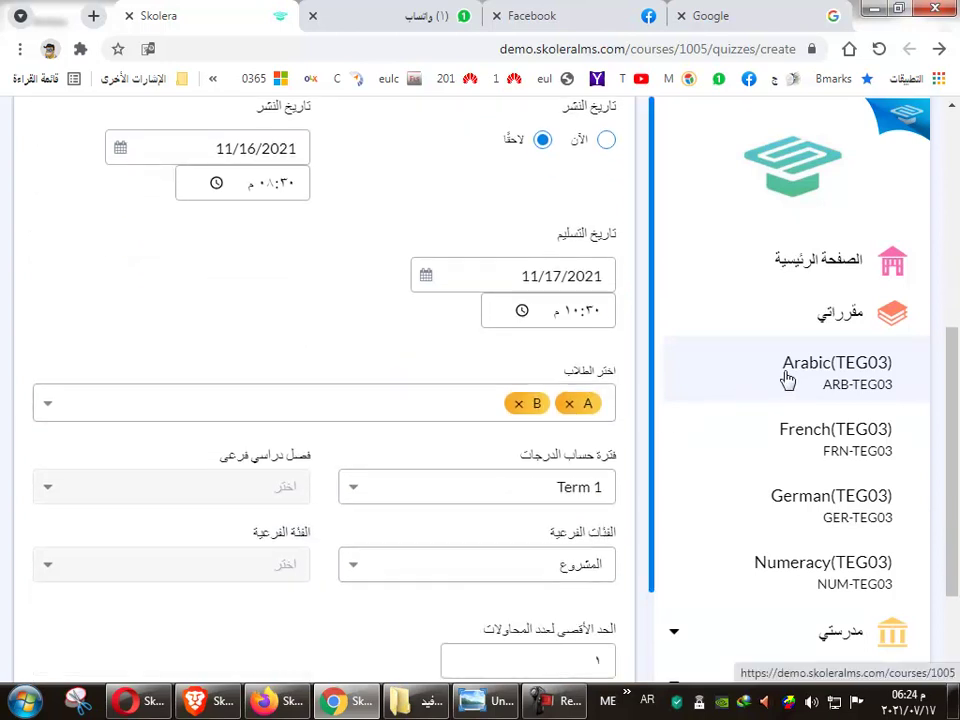
Clear the whole student selection for the quiz, then assign it to classes A and B again.
click(443, 413)
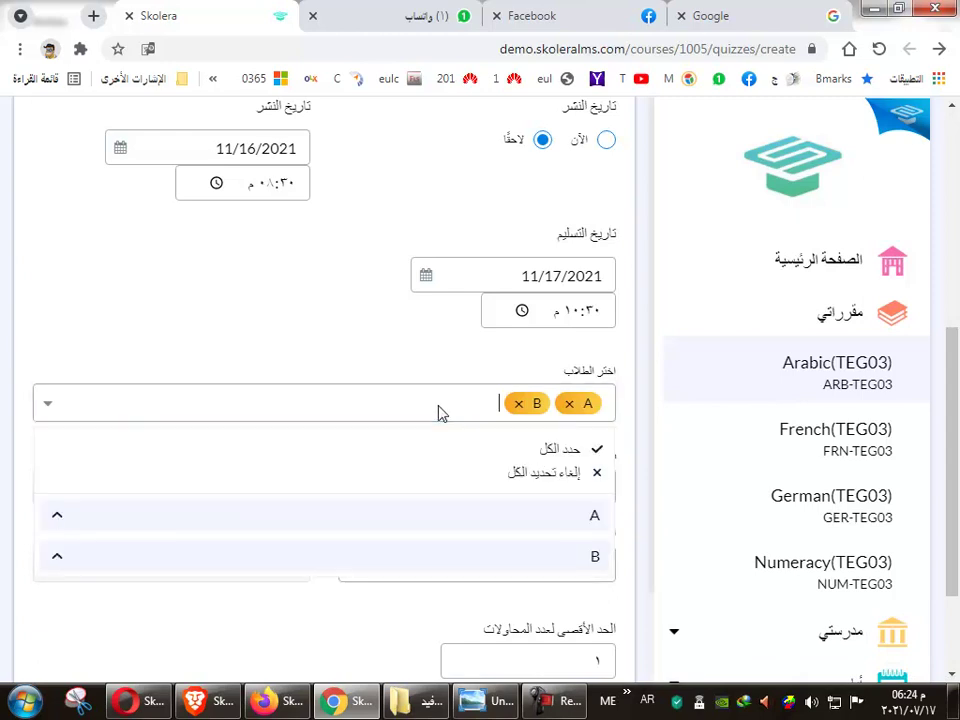
click(566, 476)
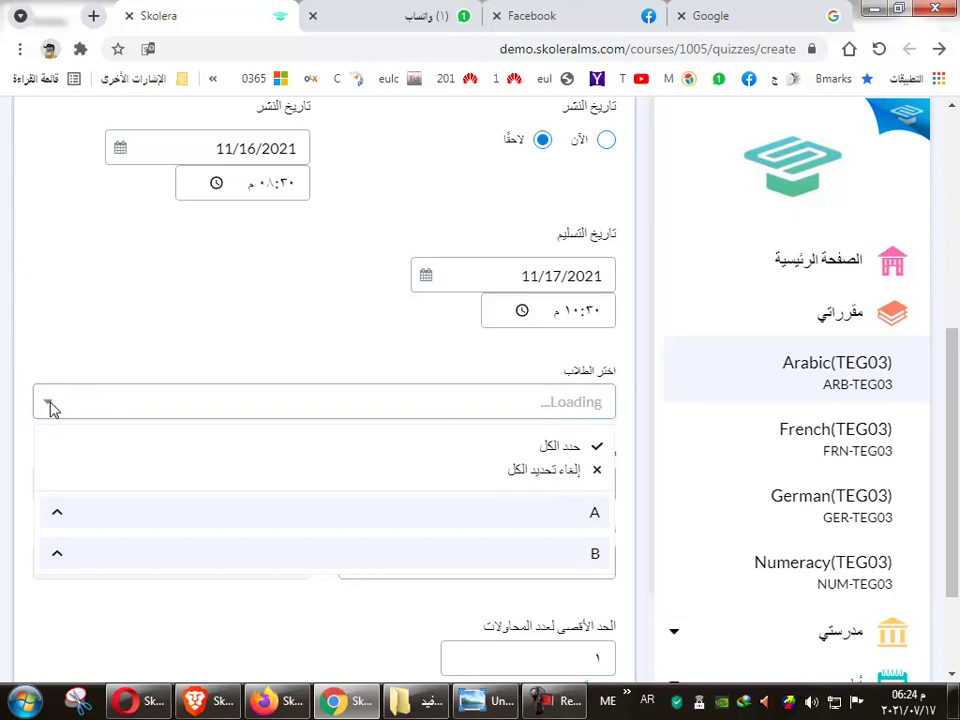
click(584, 516)
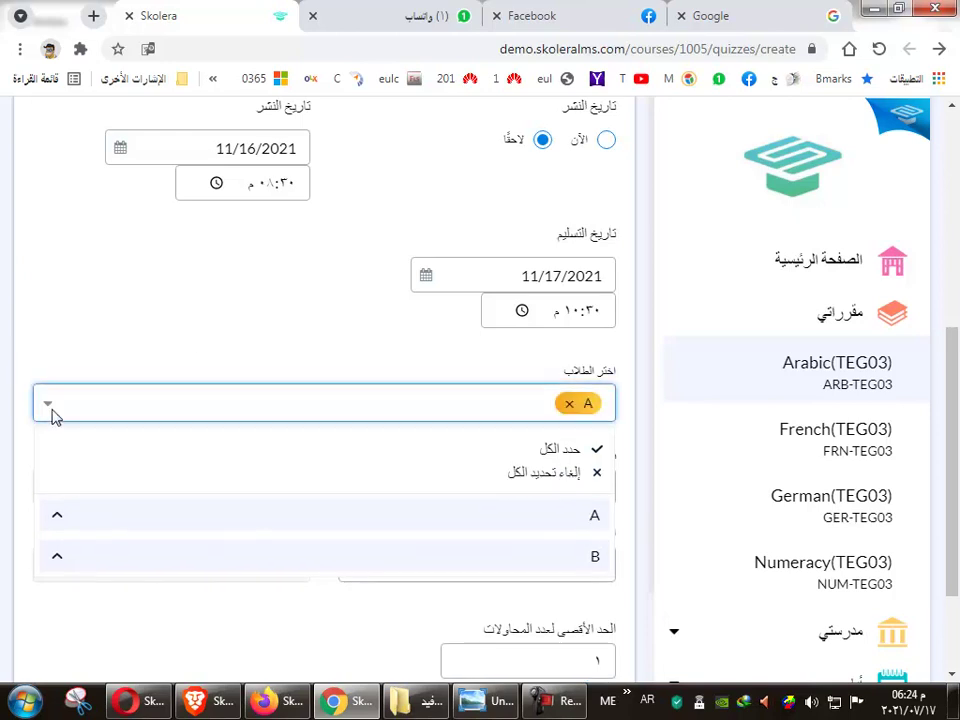
click(578, 562)
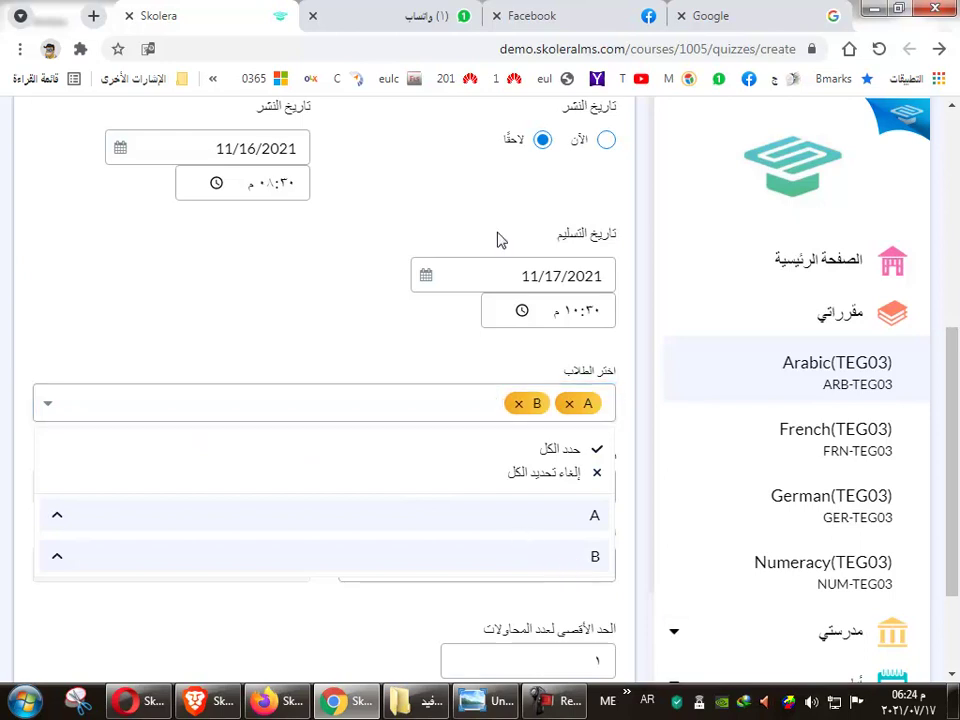
scroll(555, 270, up, 2)
scroll(493, 403, down, 2)
scroll(450, 480, down, 1)
click(407, 535)
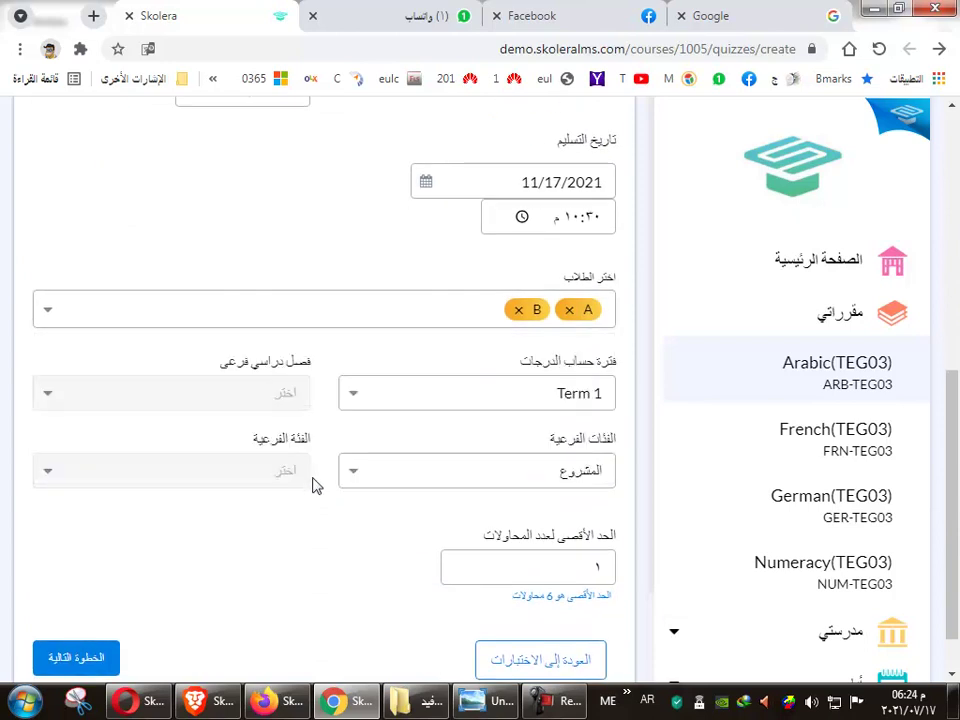
Set the quiz's grading period to Term 1 and its grading category to الامتحان.
click(572, 399)
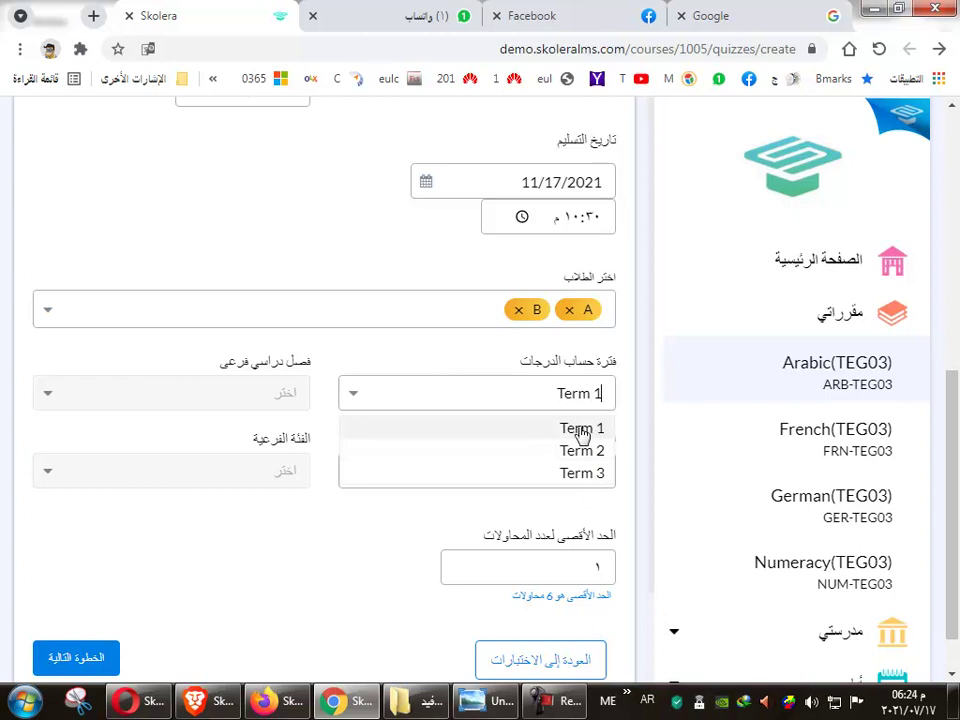
click(582, 429)
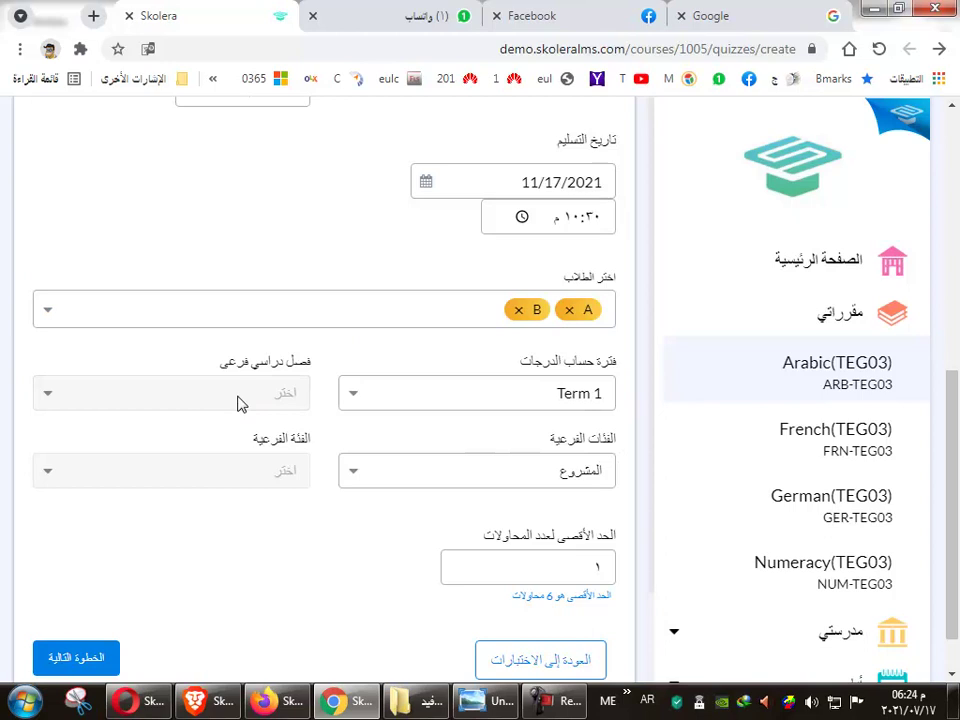
click(490, 491)
scroll(508, 529, up, 1)
scroll(512, 525, down, 2)
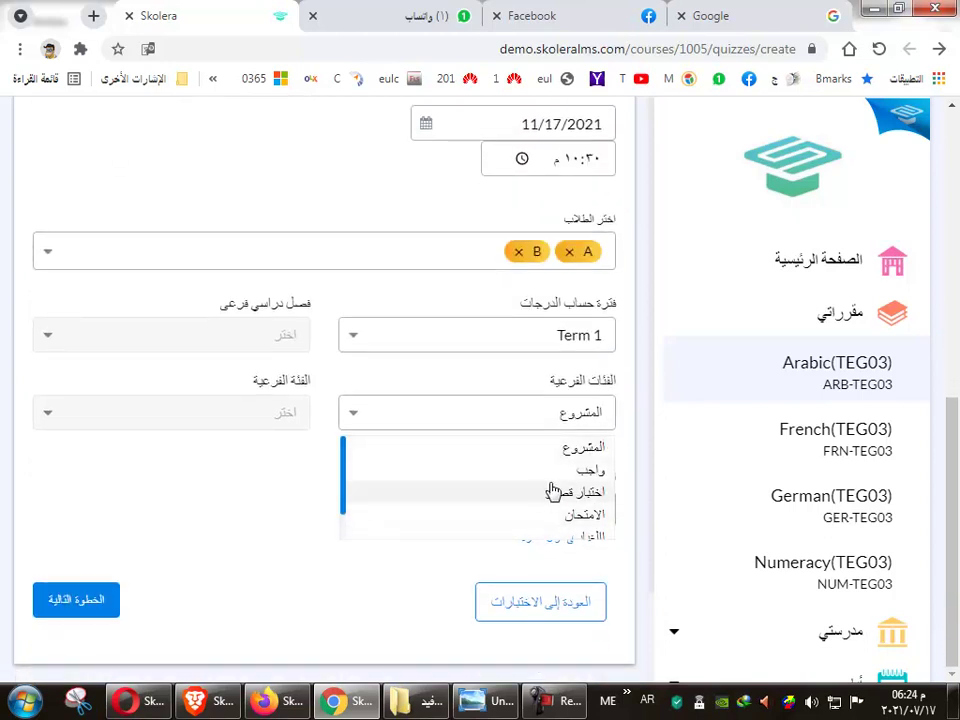
drag(343, 467, 345, 482)
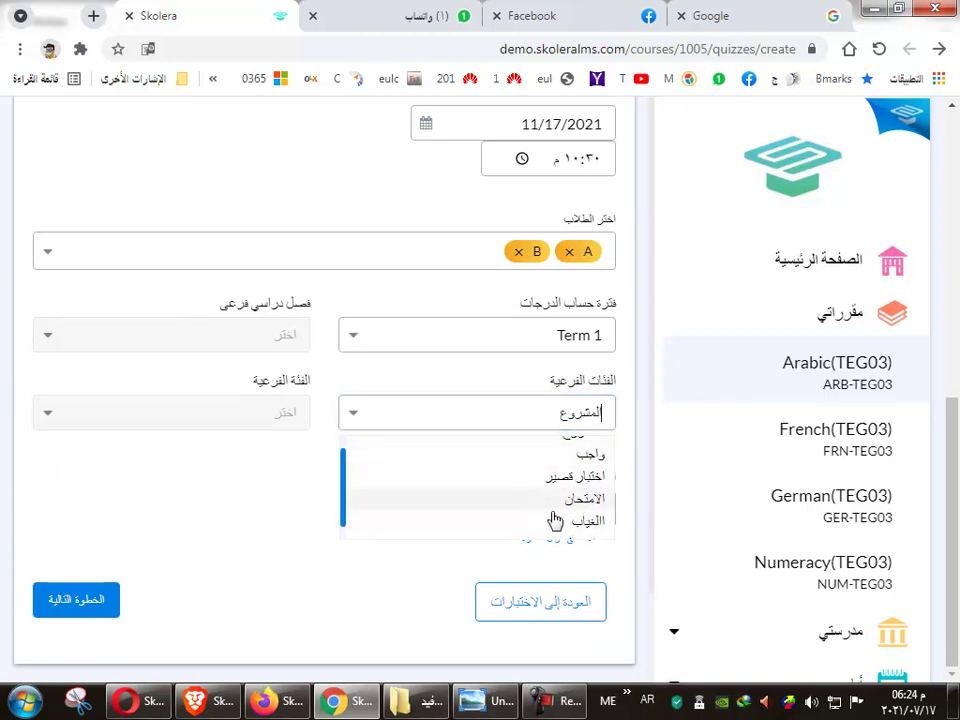
scroll(548, 500, up, 1)
scroll(543, 507, down, 1)
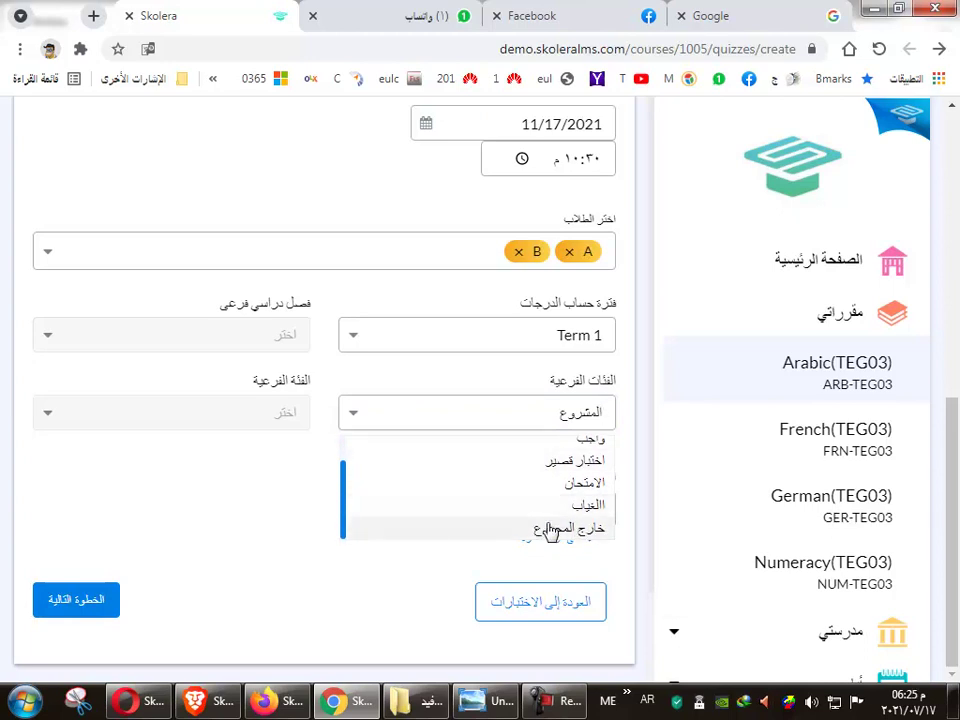
click(568, 489)
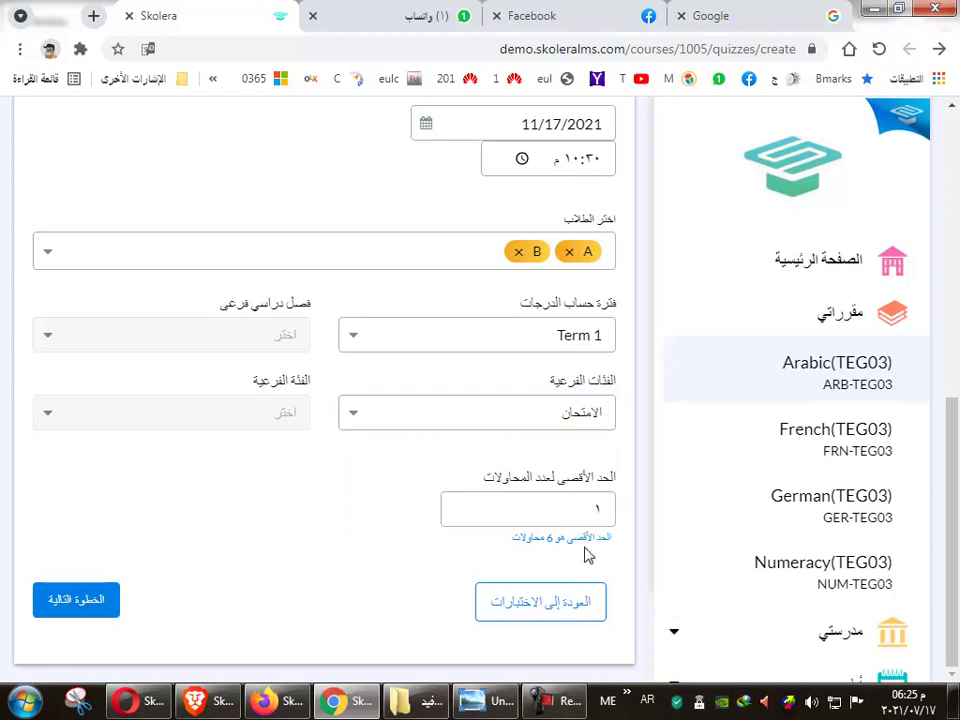
Set the maximum number of attempts for the quiz to 6.
click(544, 512)
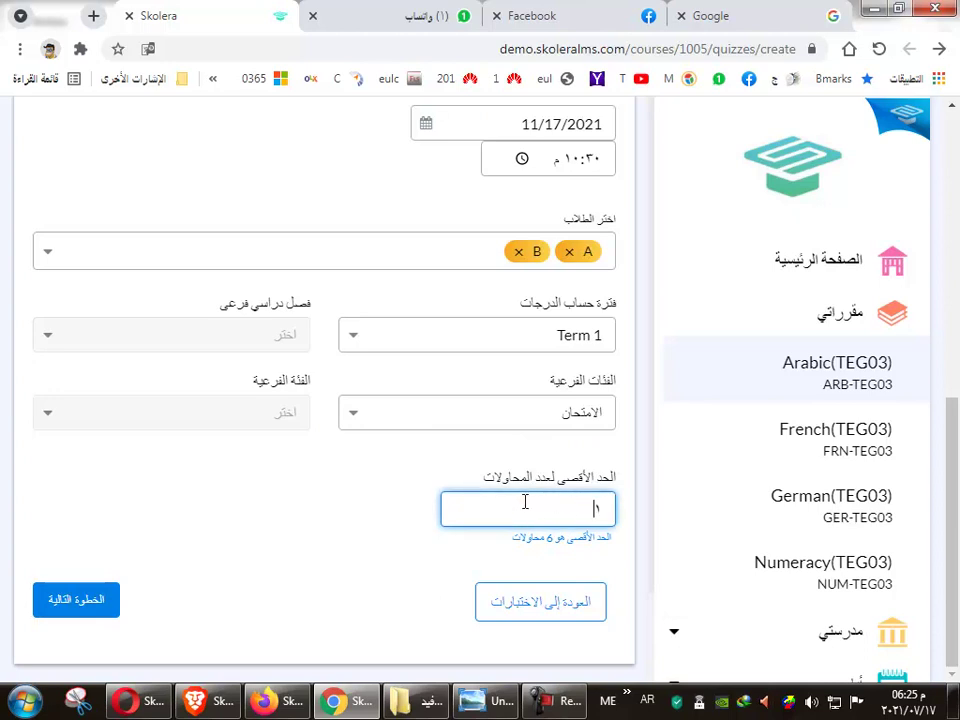
scroll(656, 450, up, 4)
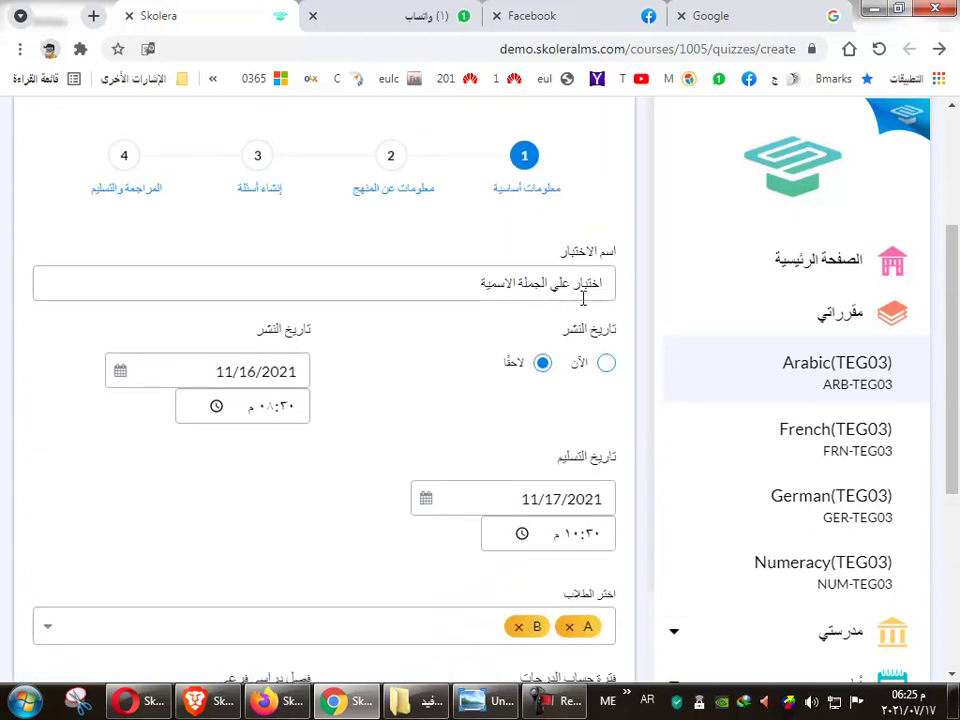
scroll(485, 555, down, 4)
double_click(600, 508)
text(6)
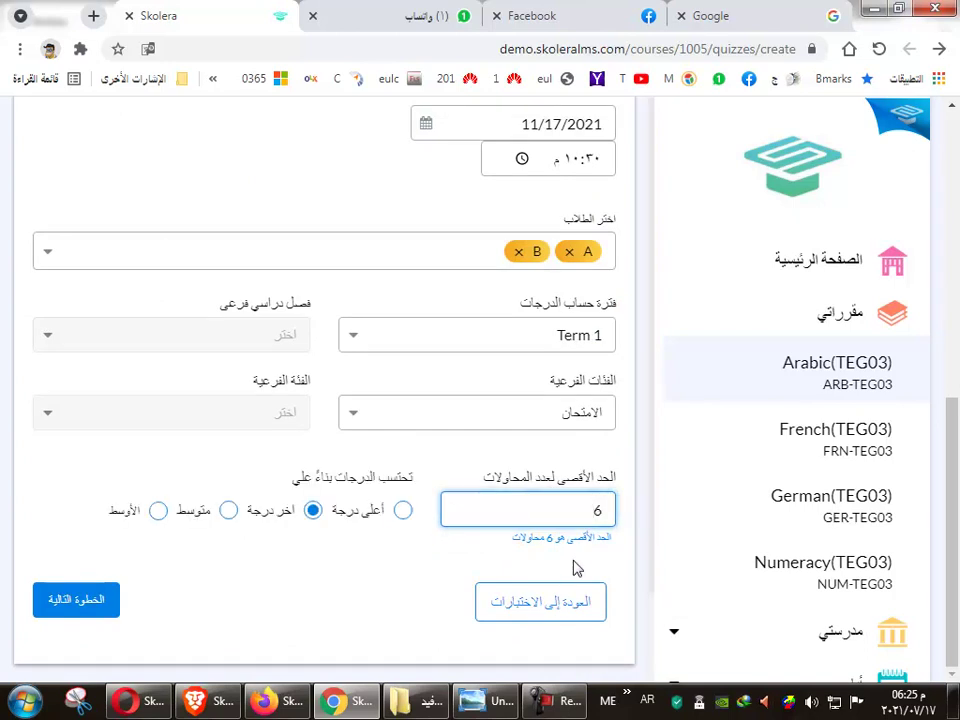
Try a maximum of 1 attempt, then set the limit back to 6.
double_click(595, 510)
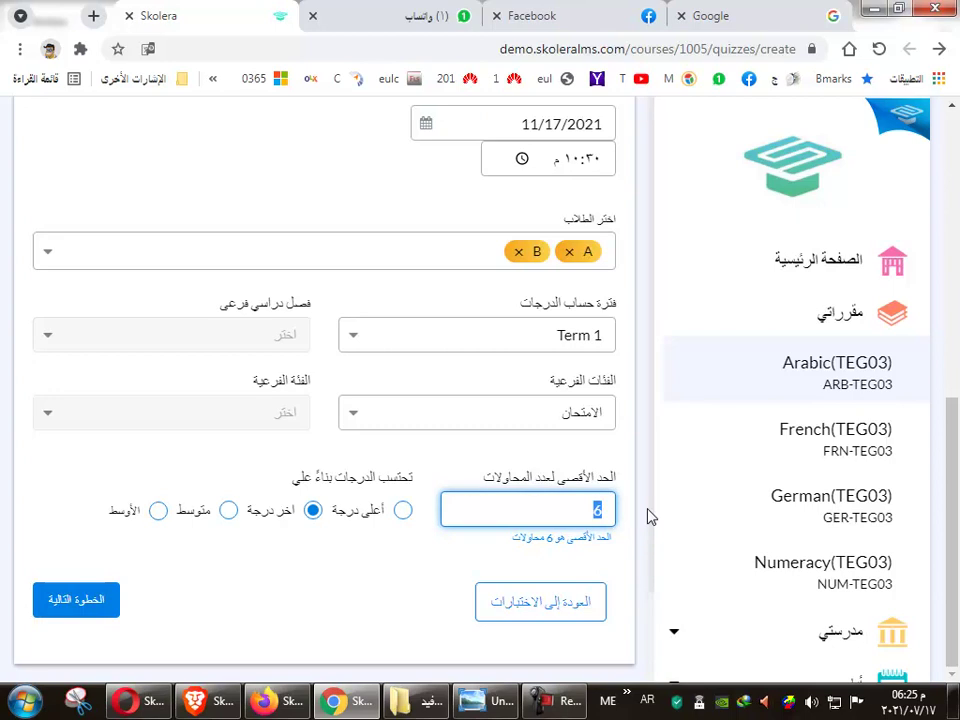
text(1)
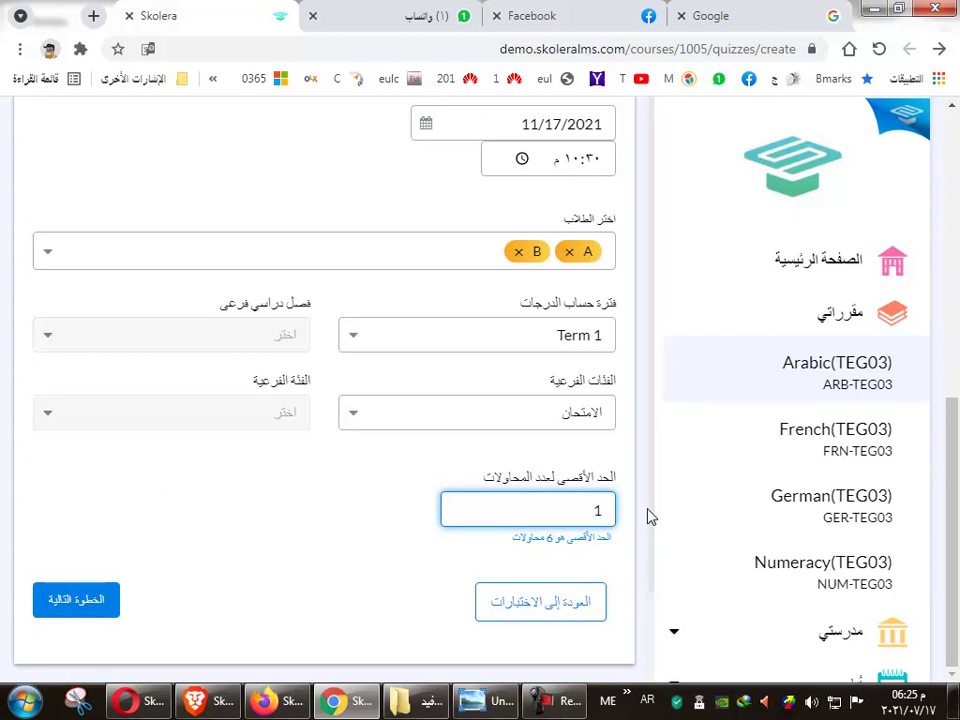
click(553, 534)
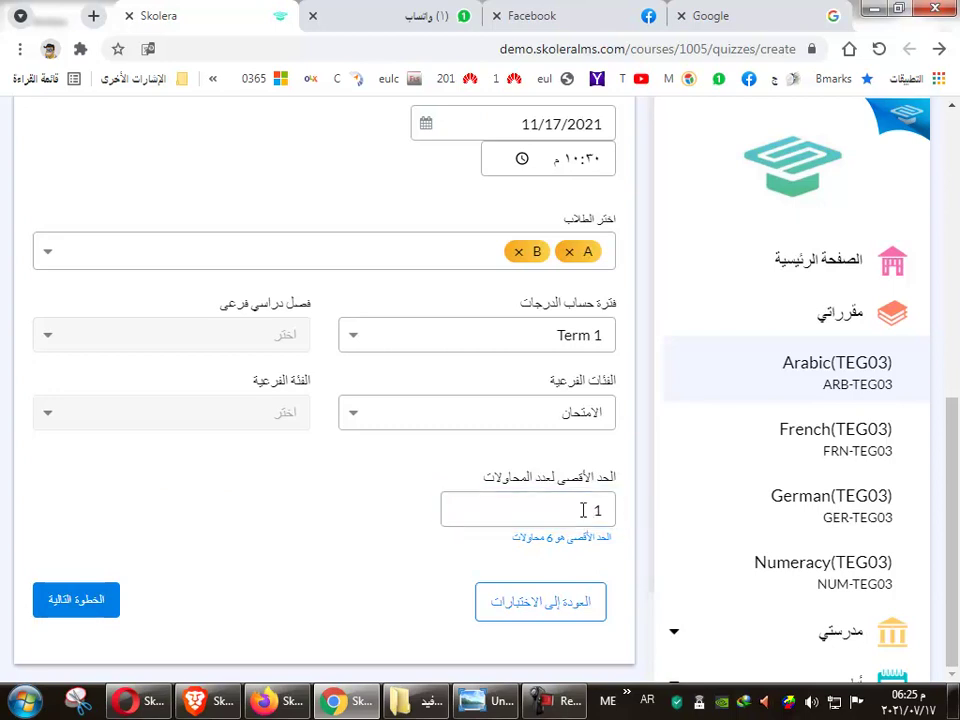
double_click(583, 510)
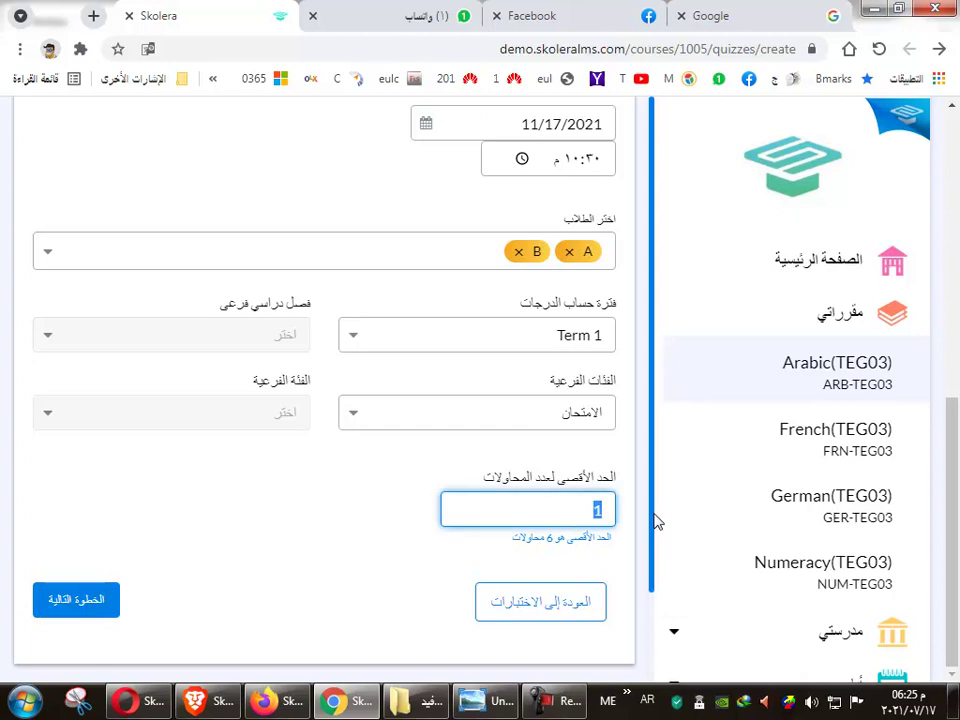
text(6)
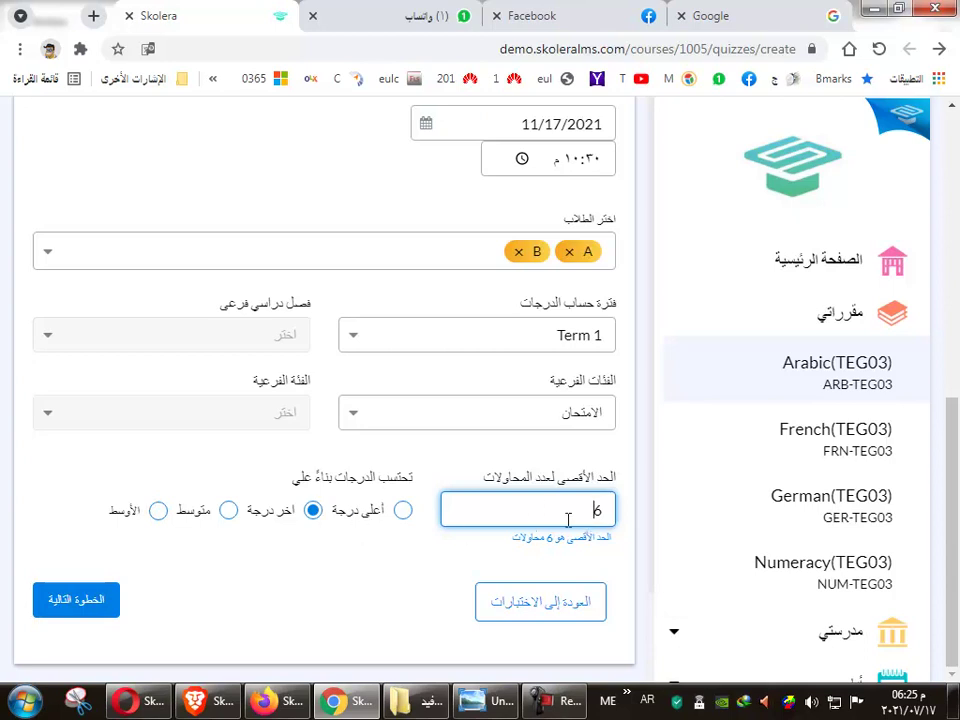
Try the متوسط and الأوسط grade calculation options, then base the grade on the highest score (أعلى درجة).
click(401, 511)
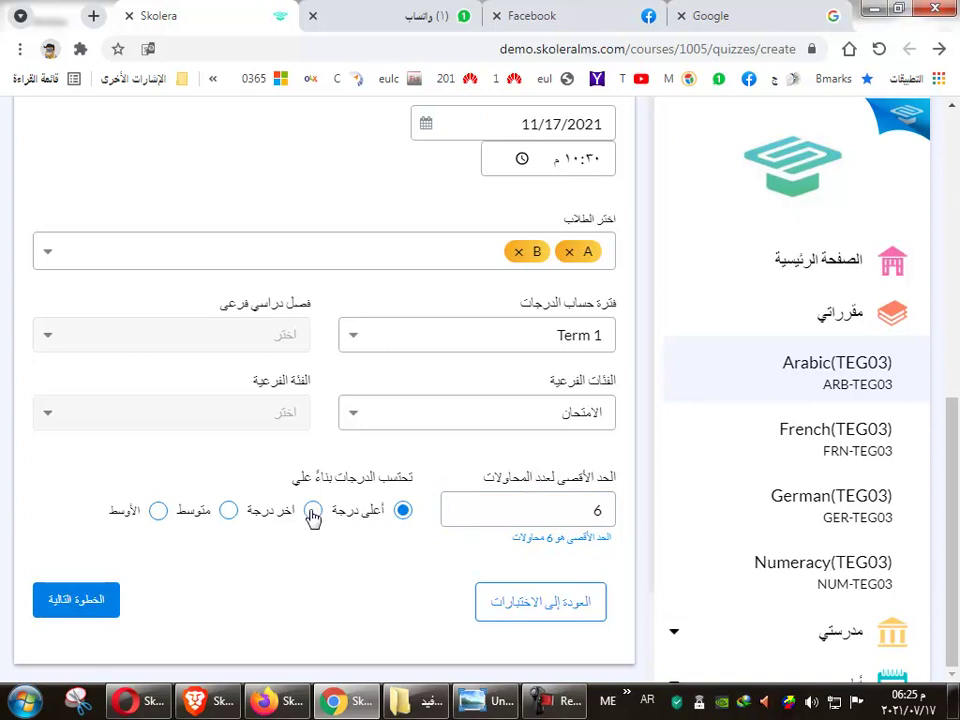
click(228, 510)
click(157, 514)
click(403, 514)
drag(591, 520, 622, 514)
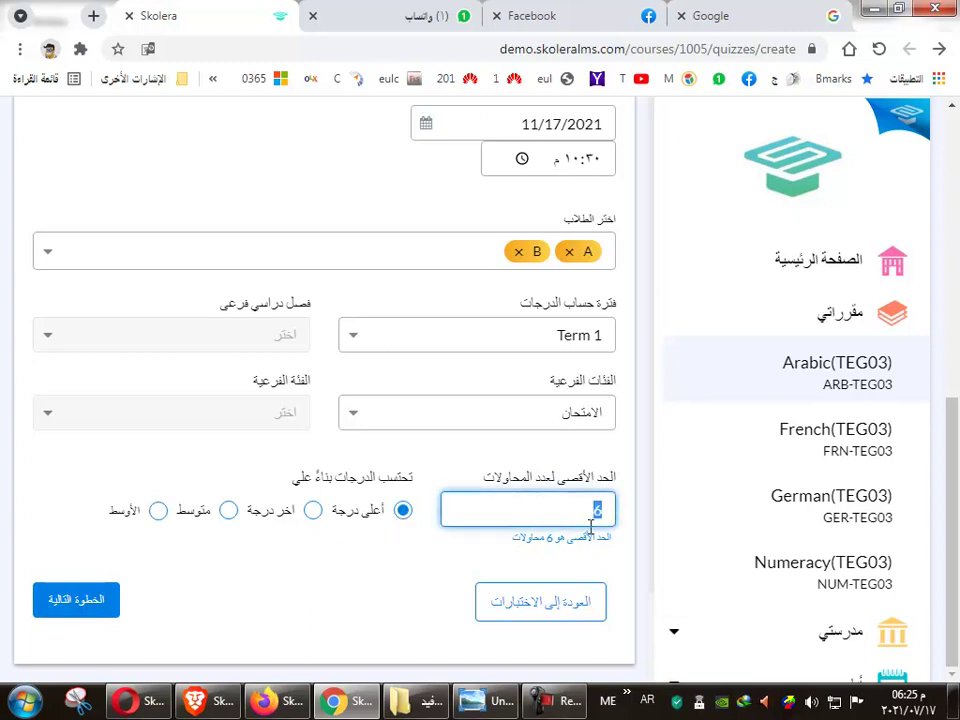
Cut the text out of the quiz name and try to continue to the next stage with the name empty.
scroll(424, 604, up, 4)
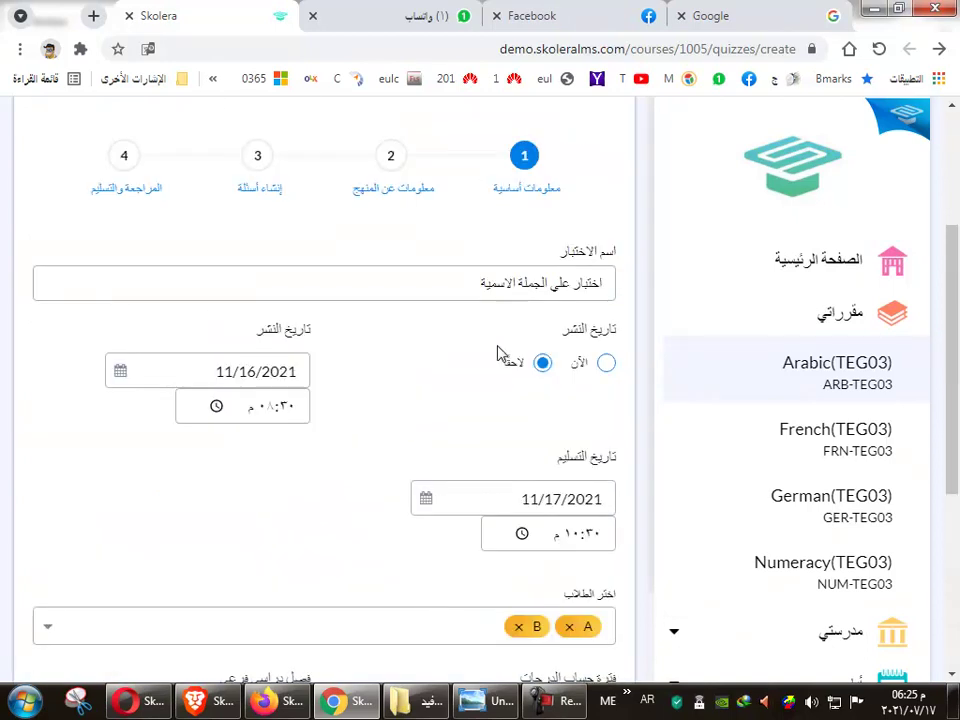
scroll(500, 360, up, 3)
scroll(390, 460, down, 8)
click(112, 599)
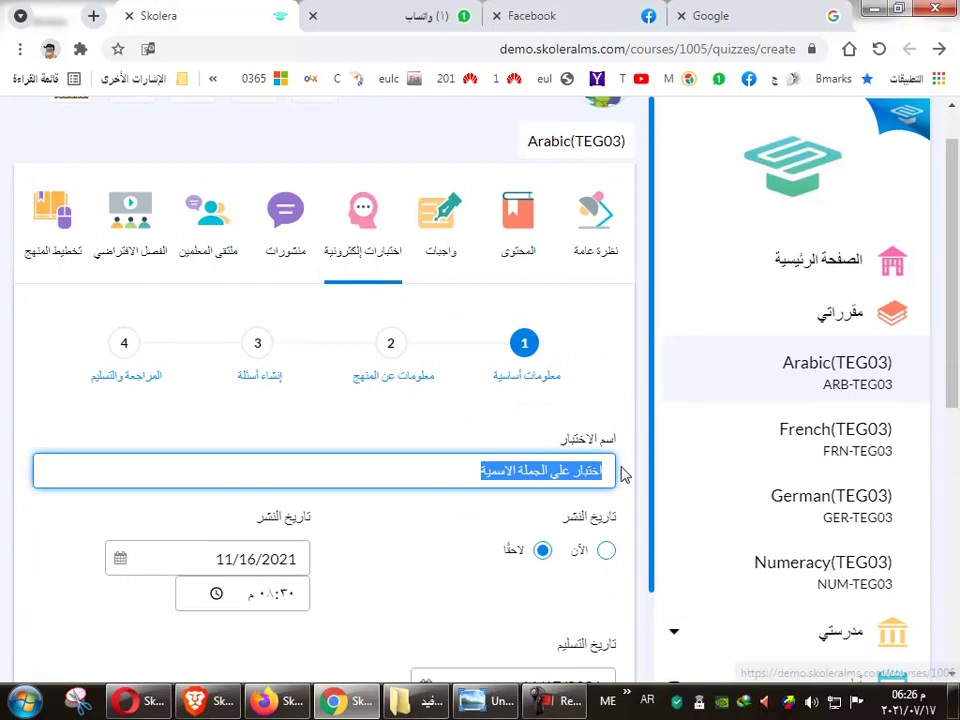
right_click(574, 468)
click(536, 222)
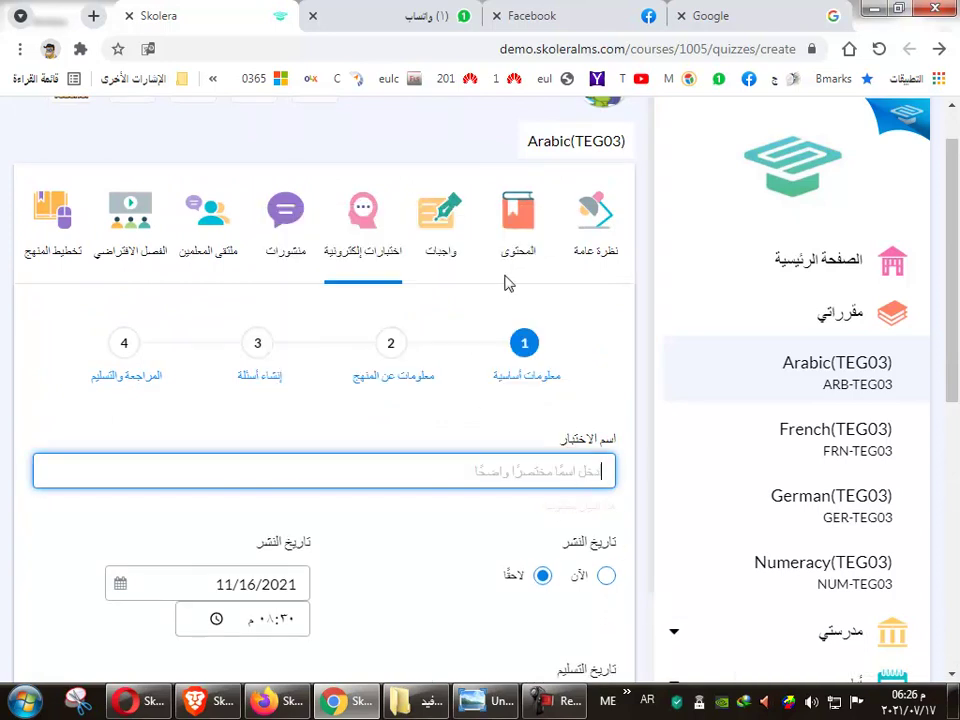
scroll(450, 531, down, 6)
click(93, 604)
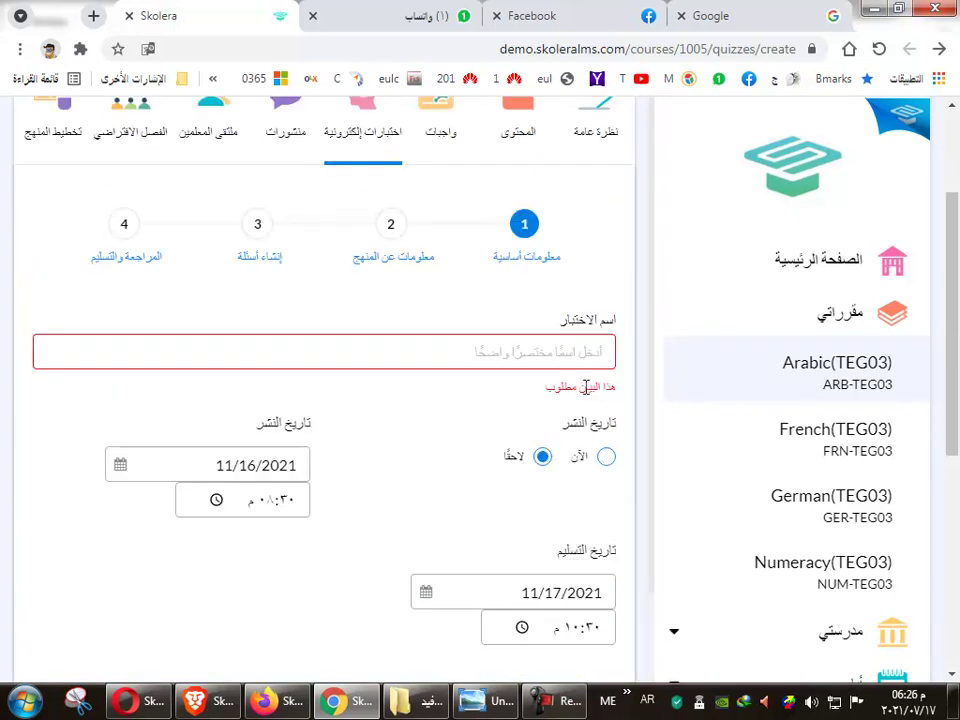
Paste the name اختبار علي الجملة الاسمية back into the empty quiz name.
click(575, 352)
right_click(606, 352)
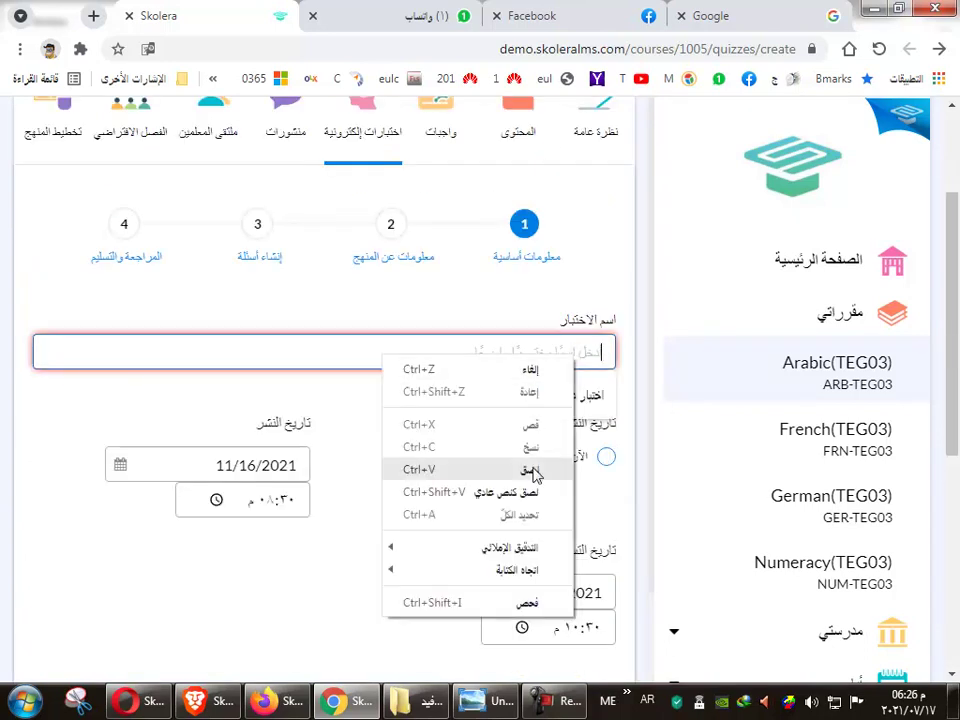
click(534, 466)
Recheck the basic information and continue to the quiz's curriculum information stage.
scroll(343, 628, down, 2)
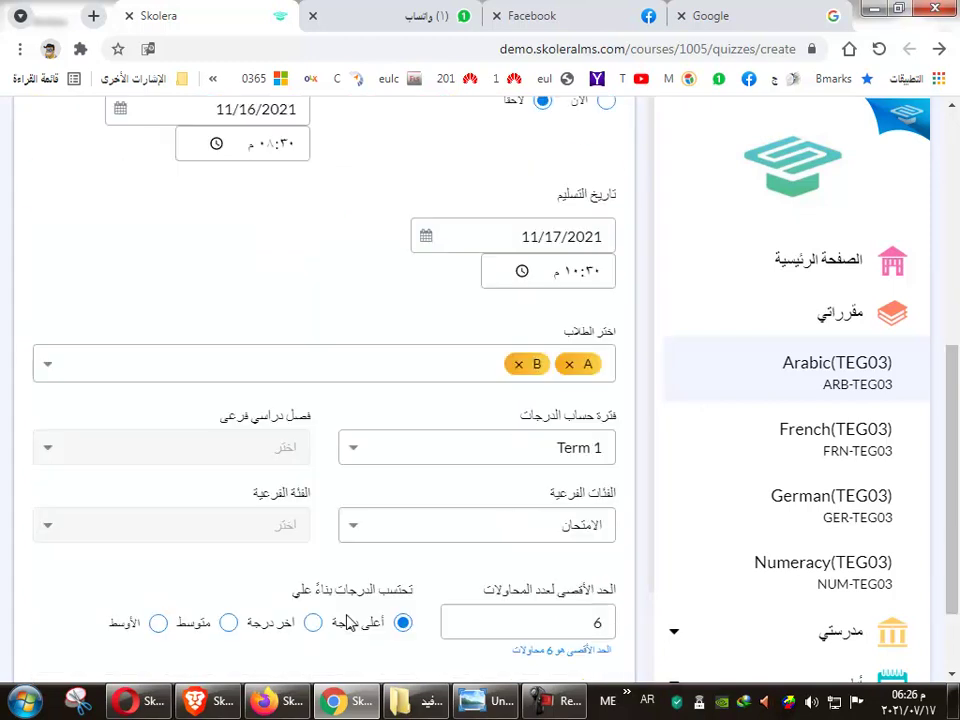
scroll(570, 390, up, 3)
triple_click(538, 350)
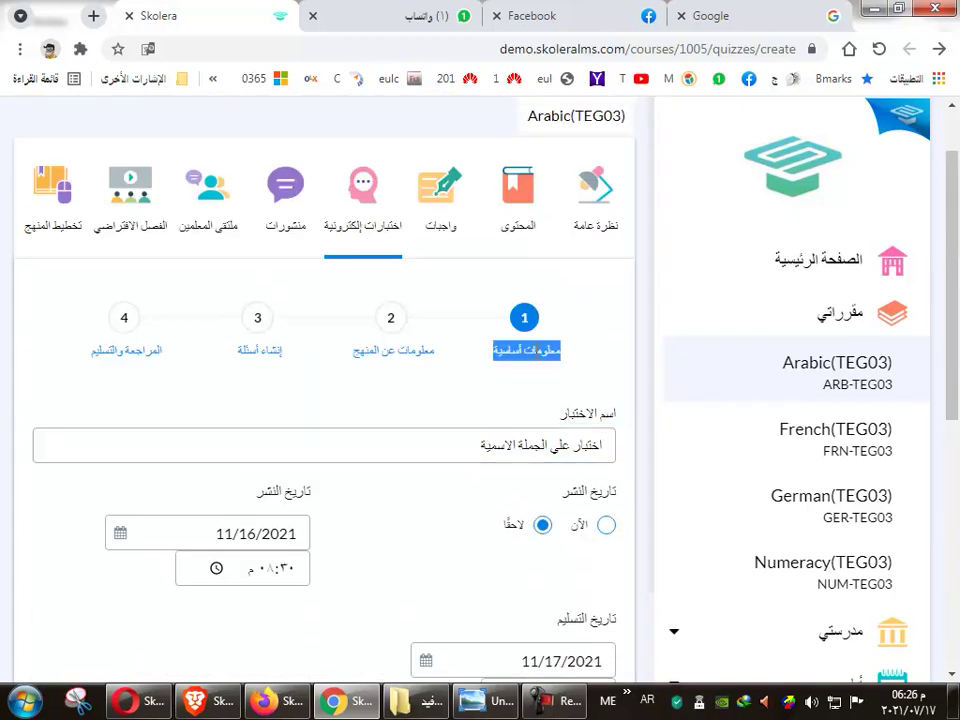
scroll(308, 604, down, 6)
click(75, 619)
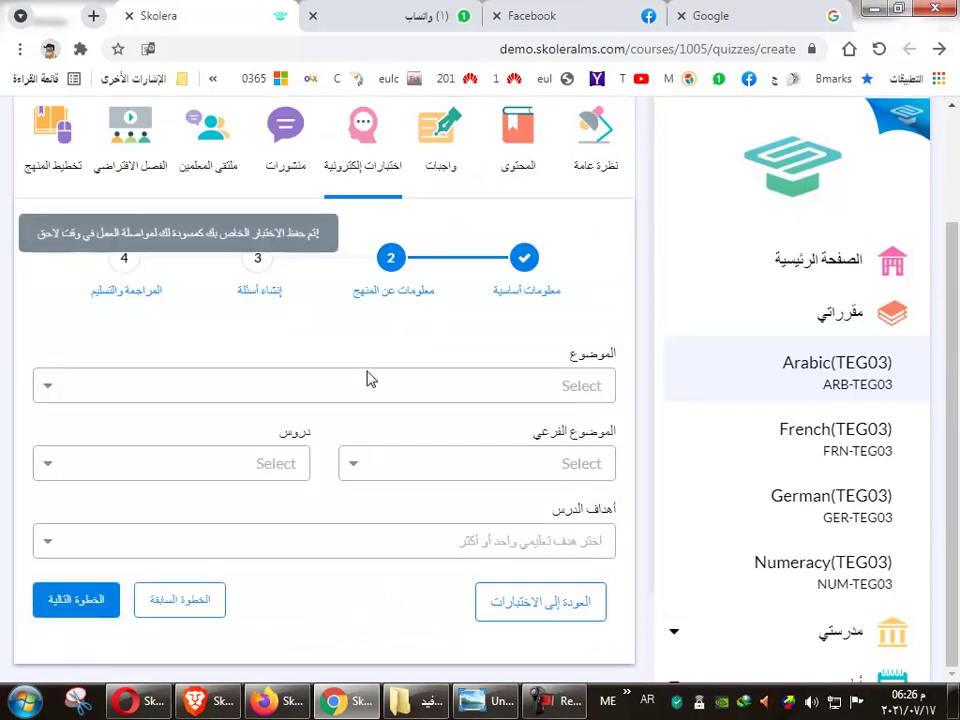
Look through the available curriculum topics and choose المبتدأ والخبر as the quiz's topic.
click(561, 398)
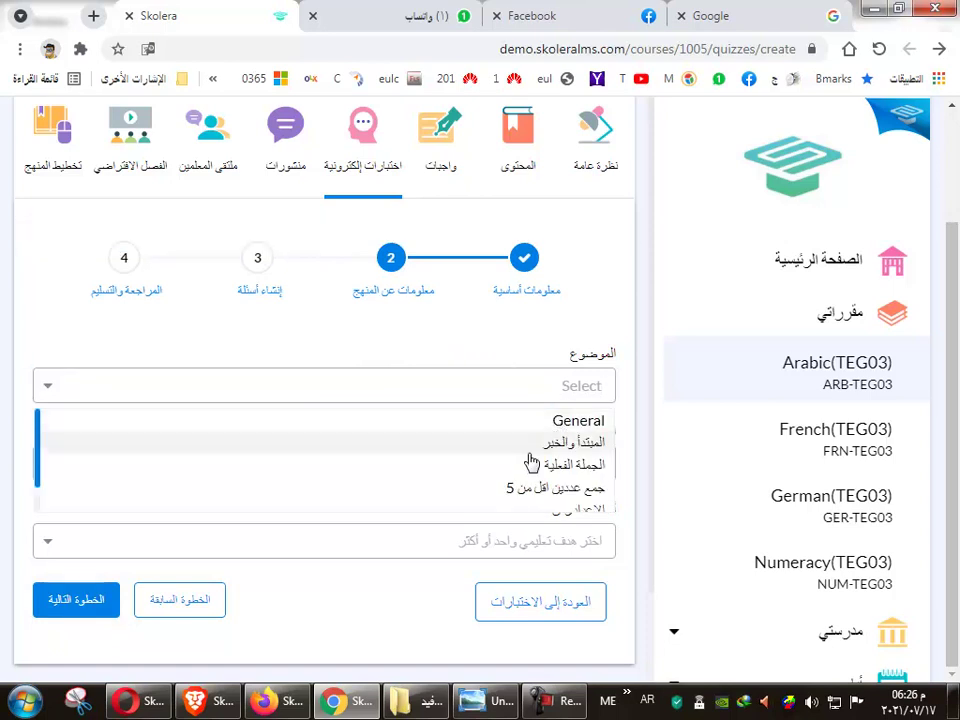
scroll(545, 460, down, 1)
scroll(557, 460, up, 1)
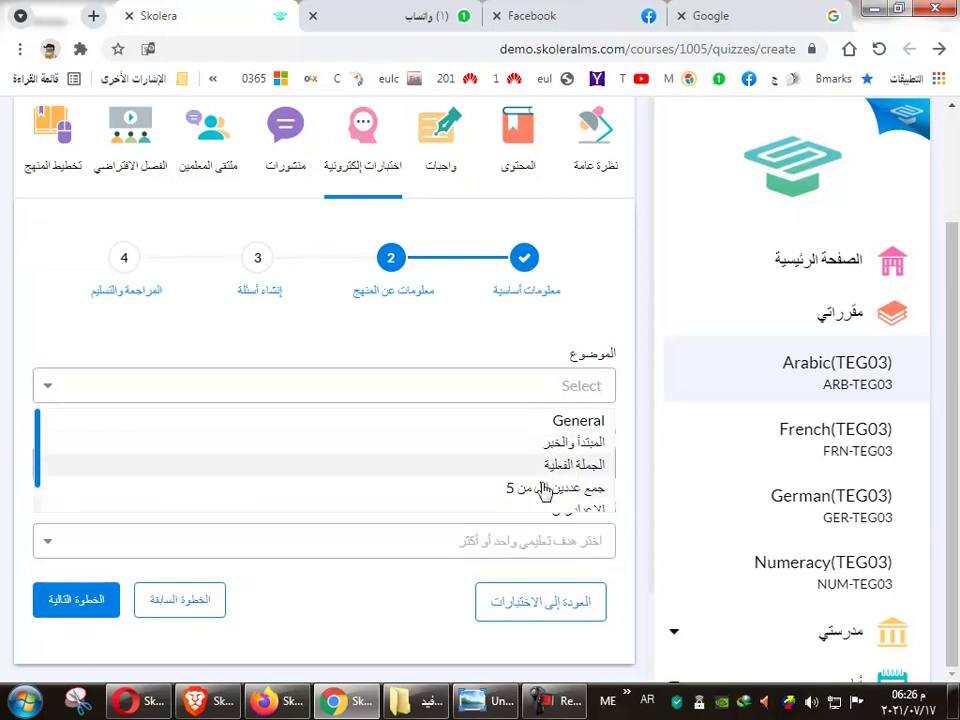
scroll(522, 503, down, 1)
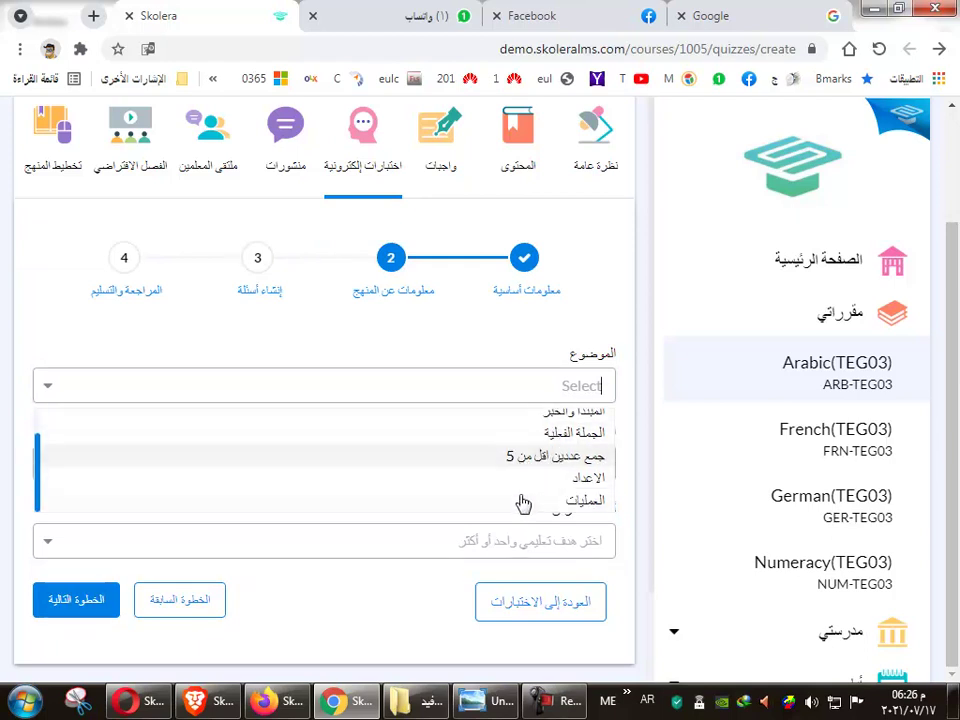
scroll(500, 460, up, 1)
click(568, 447)
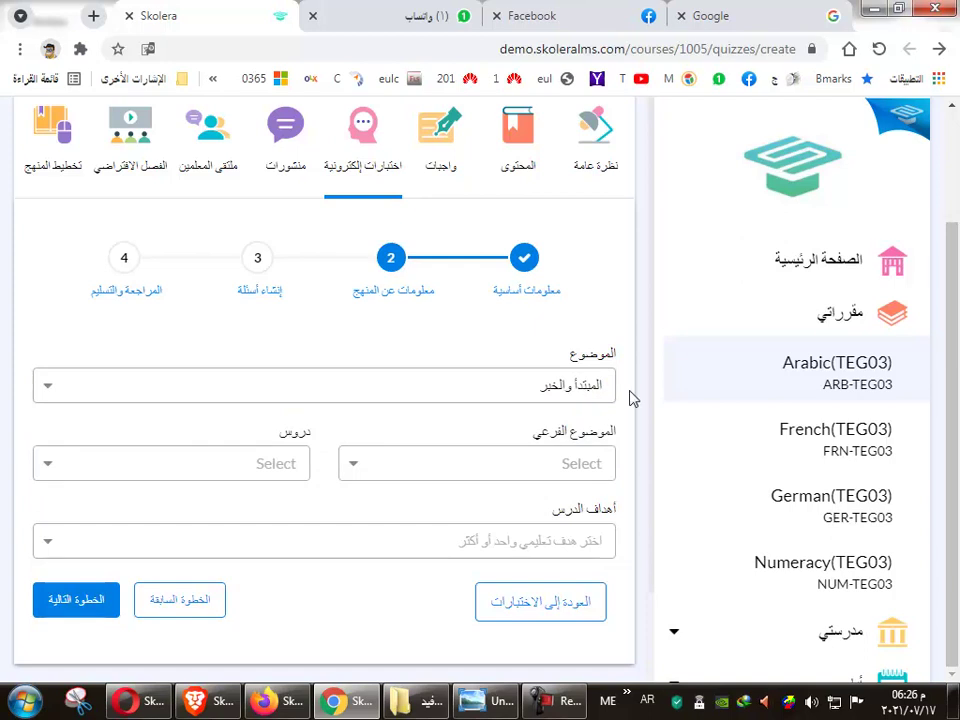
Change the quiz's curriculum topic to General.
click(570, 396)
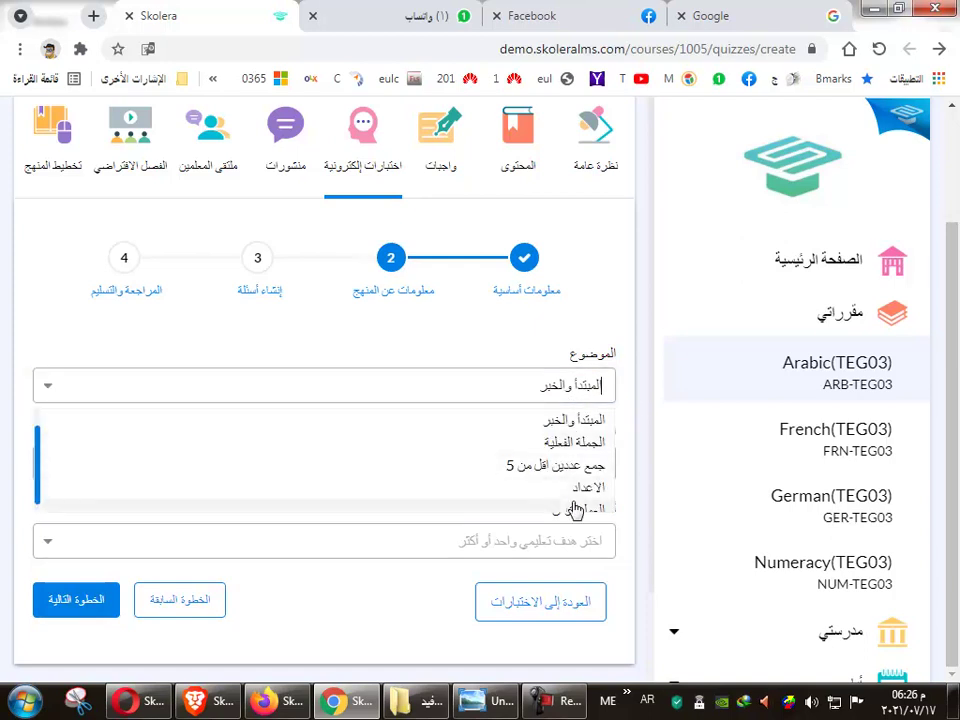
scroll(575, 510, up, 1)
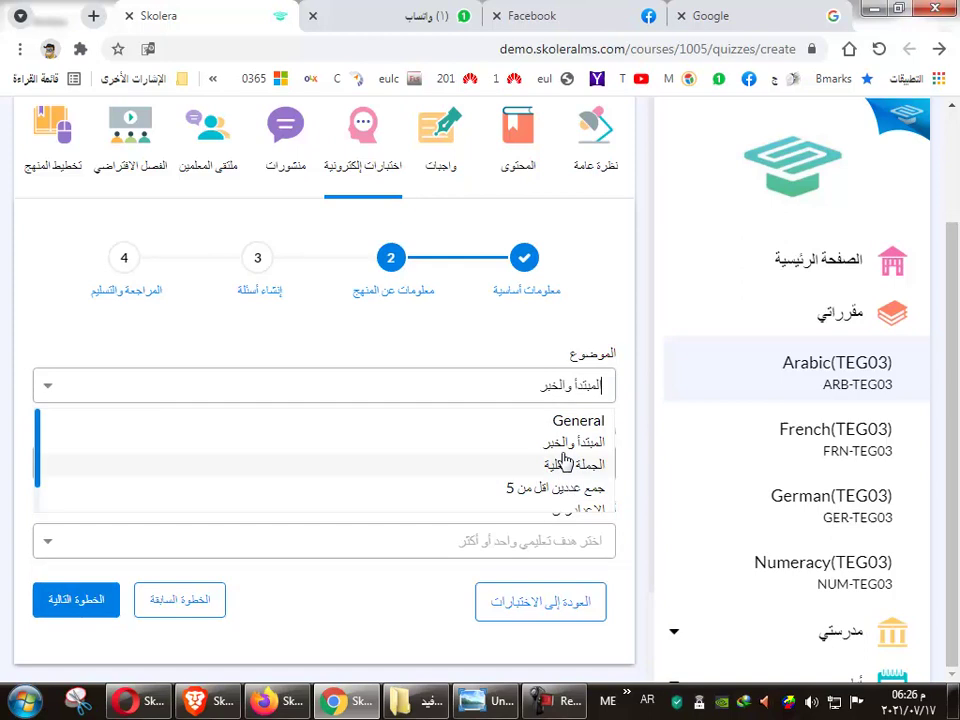
click(570, 421)
click(568, 390)
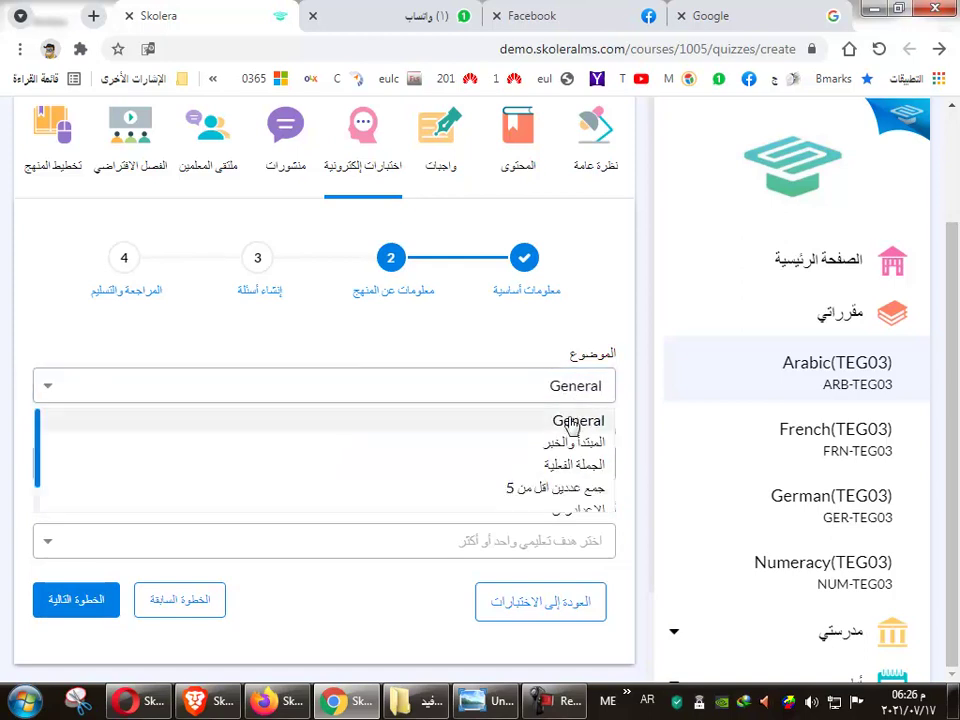
click(572, 421)
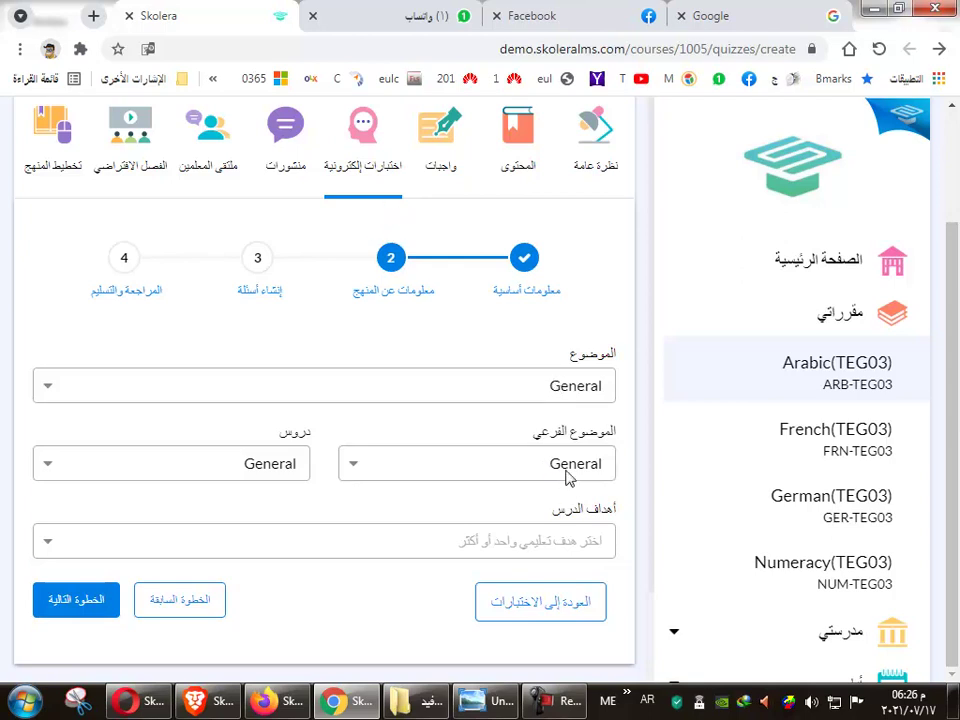
Set the quiz's topic to الجملة الفعلية and its subtopic to الفعل.
click(590, 386)
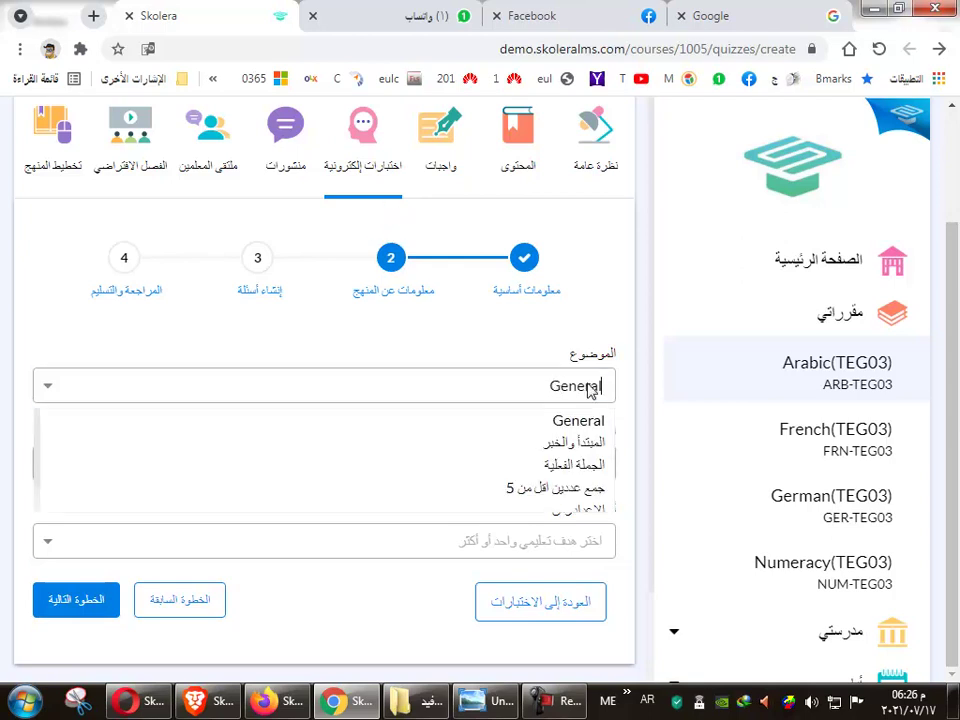
click(566, 468)
click(597, 470)
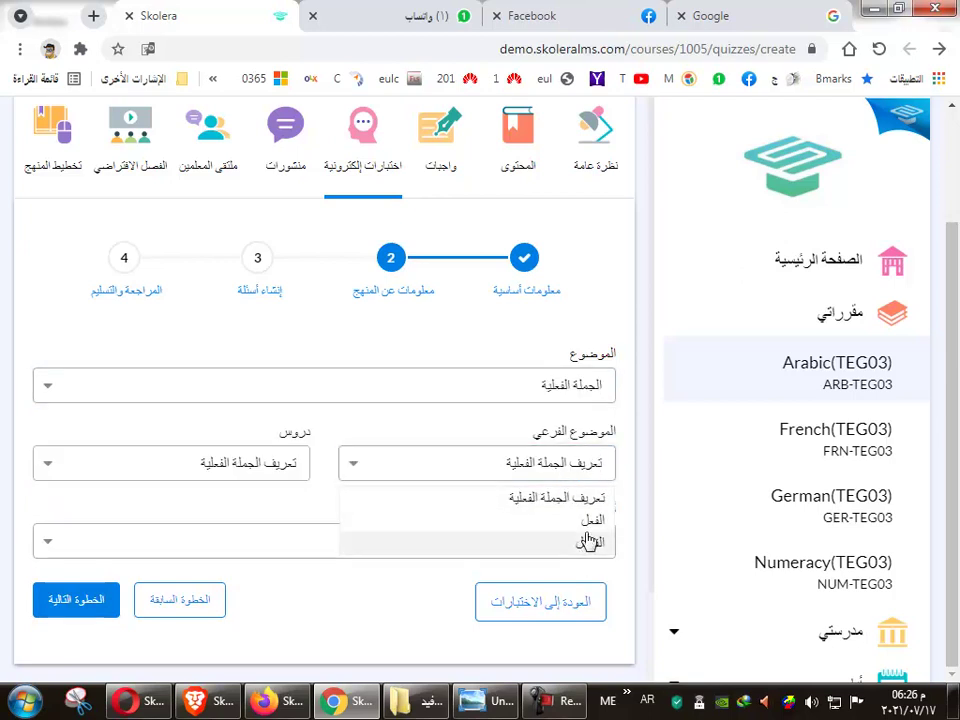
click(593, 522)
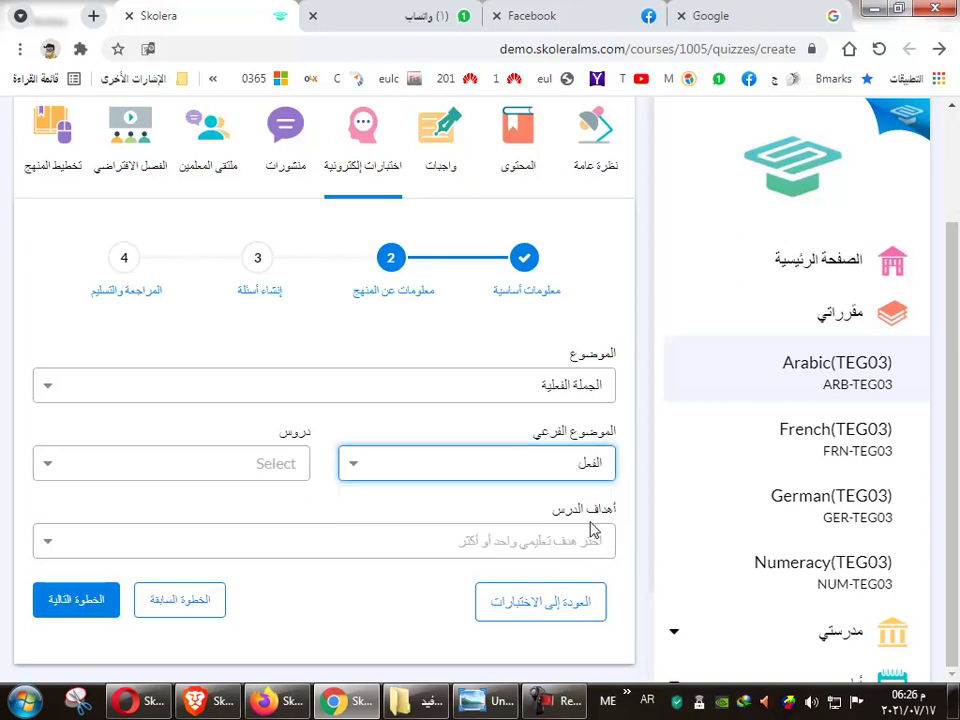
Choose تعريف الجملة الفعلية as the lesson, and return the quiz's topic, subtopic and lesson to General.
click(258, 462)
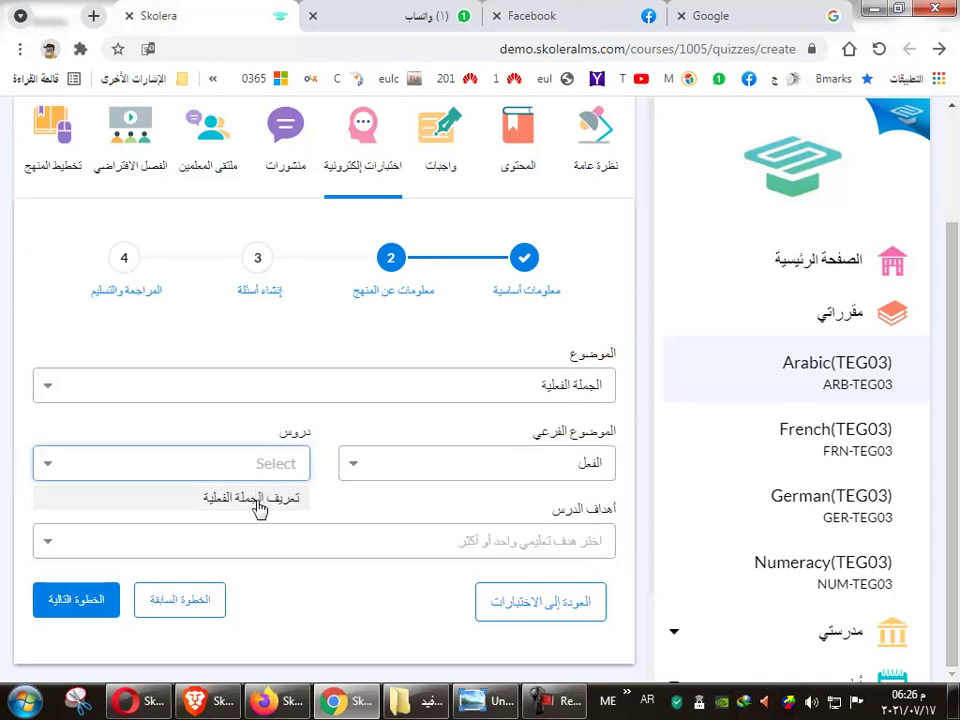
click(257, 500)
click(575, 398)
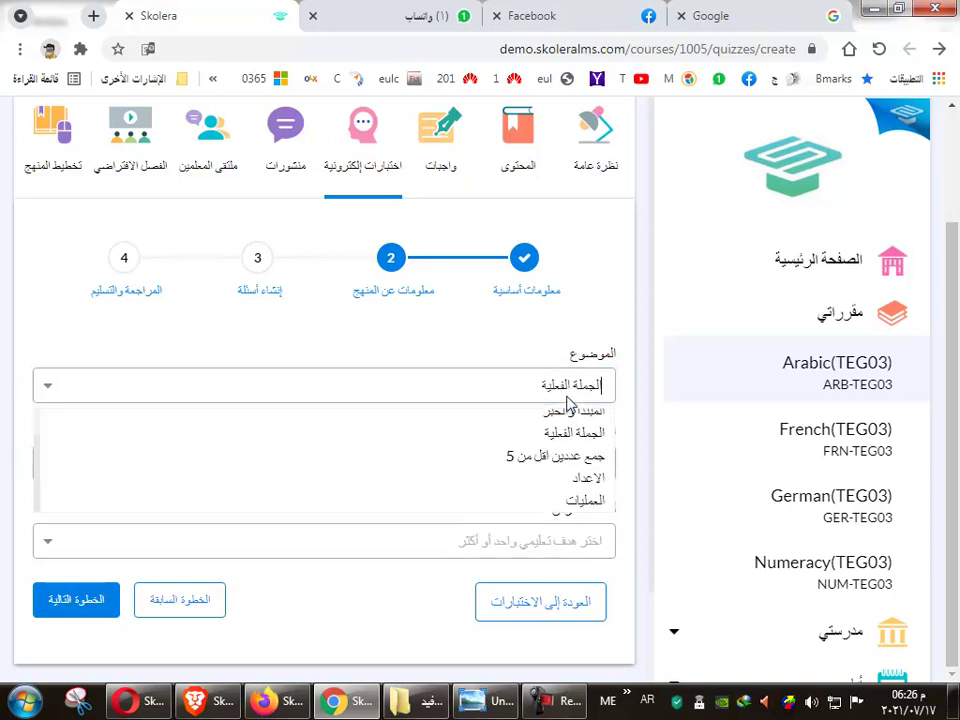
scroll(455, 460, up, 2)
click(575, 424)
click(574, 468)
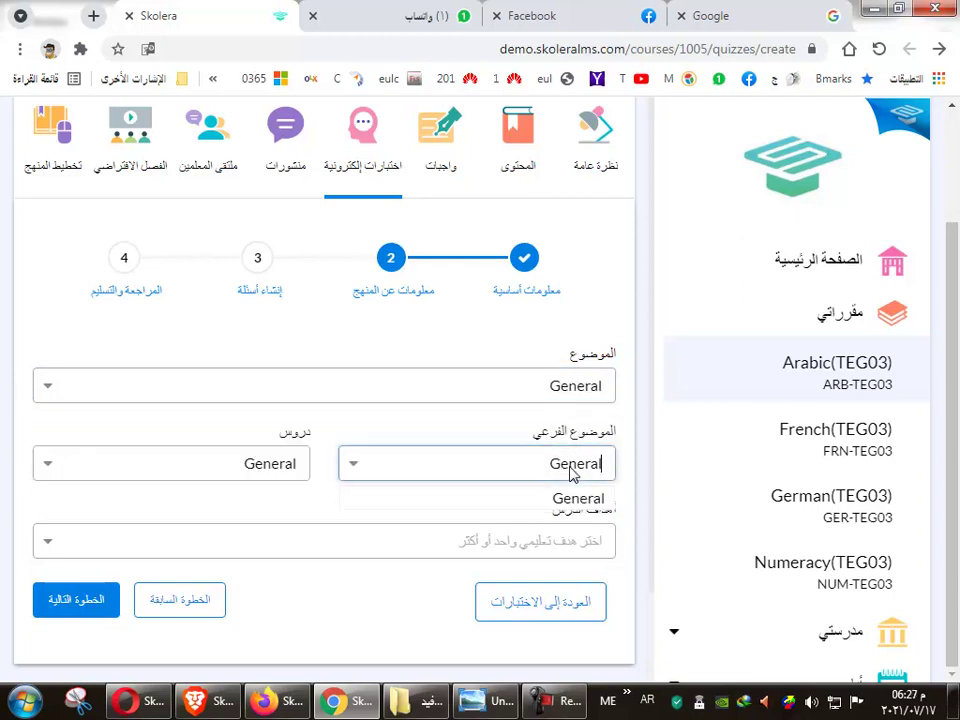
click(284, 472)
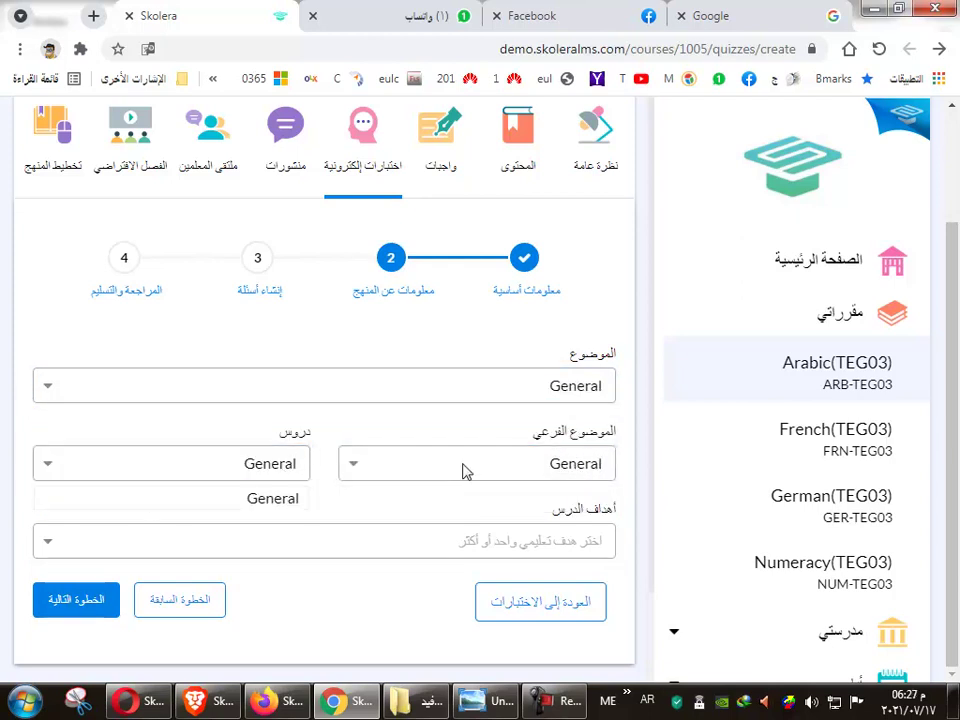
click(288, 500)
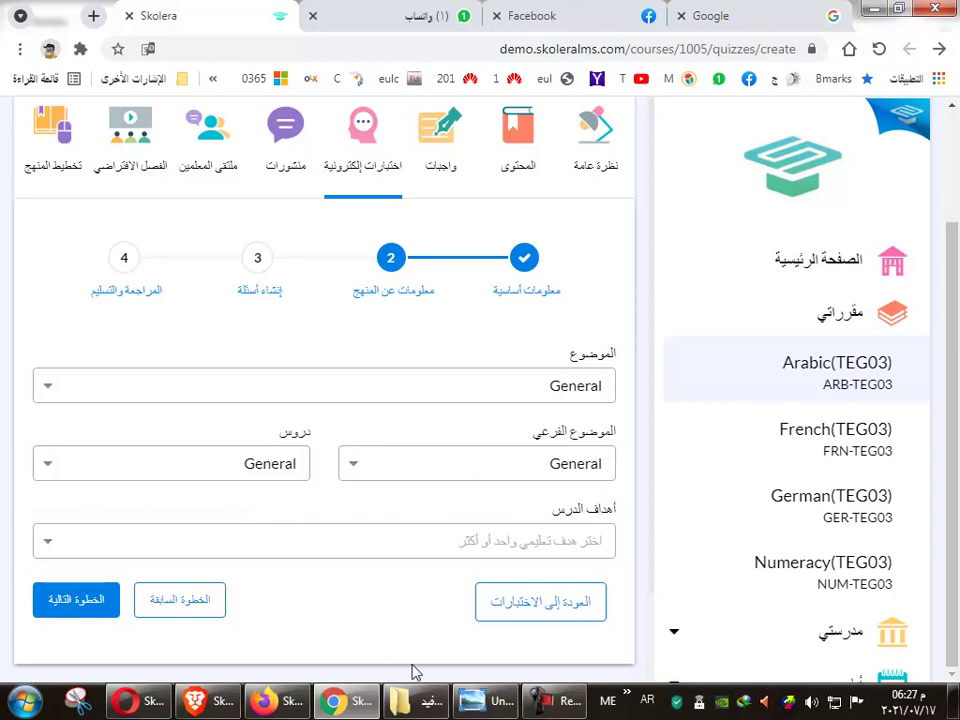
Set the topic to الجملة الفعلية and add the lesson objectives ان يعرف الطالب الجملة الفعلية and ان يعرف الطالب وظيفة الجملة الفعلية.
click(592, 387)
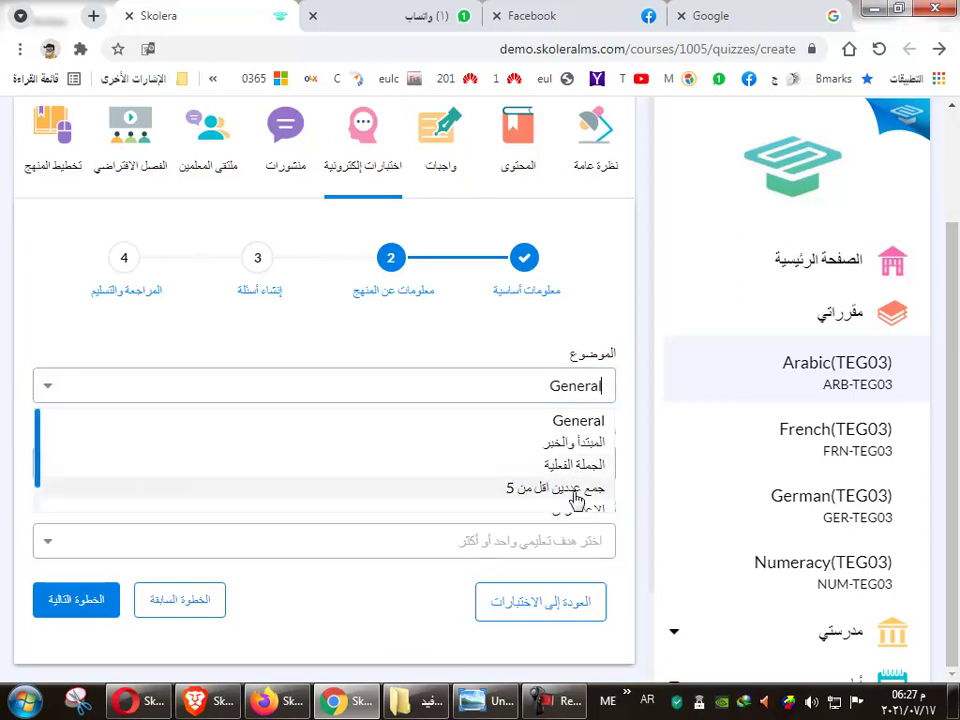
click(560, 465)
click(565, 474)
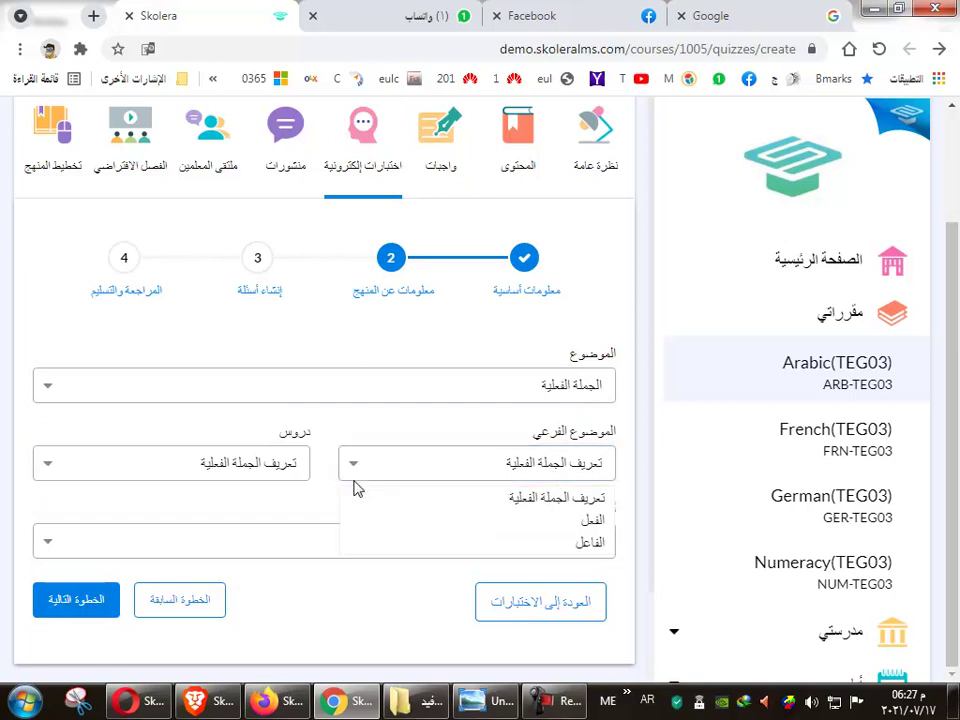
click(313, 521)
click(549, 543)
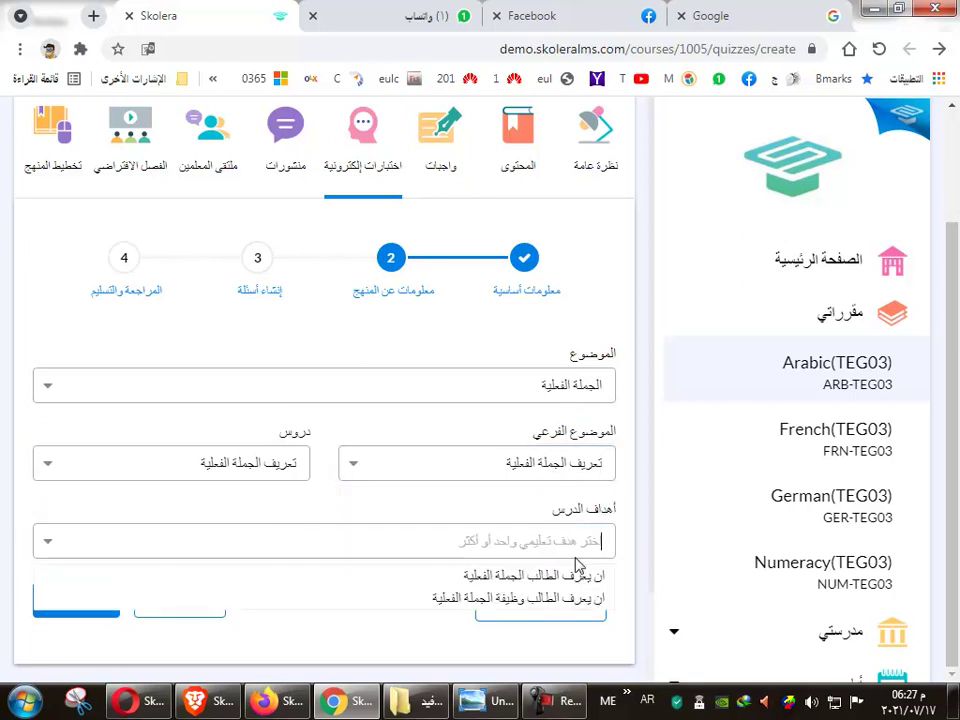
click(405, 578)
click(428, 556)
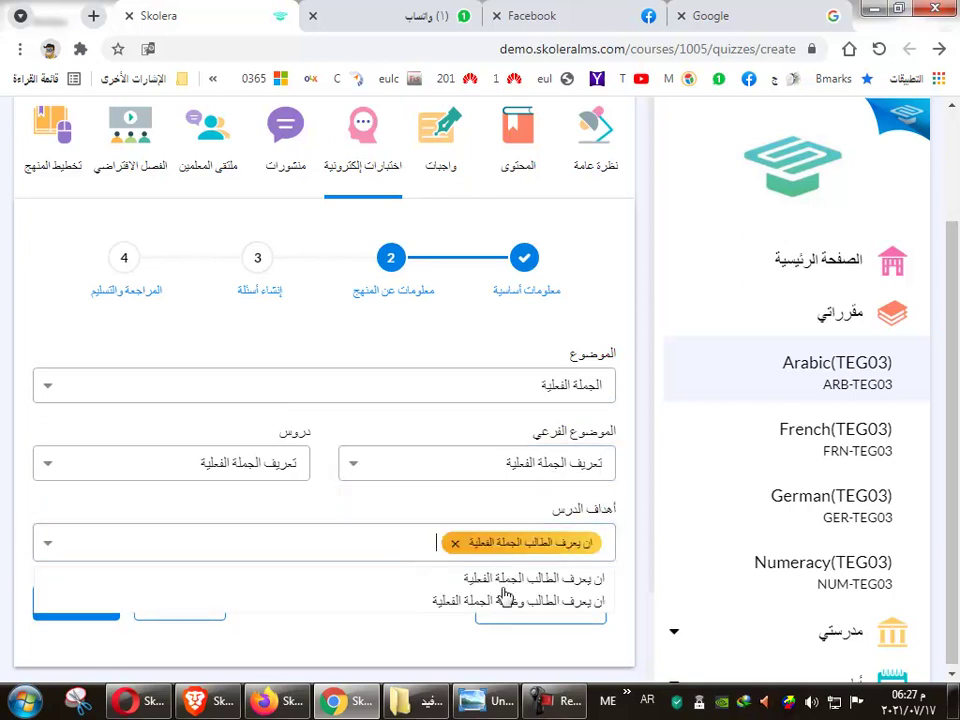
click(470, 600)
Set the quiz's curriculum topic to General and check which lesson objectives it offers.
scroll(490, 427, up, 2)
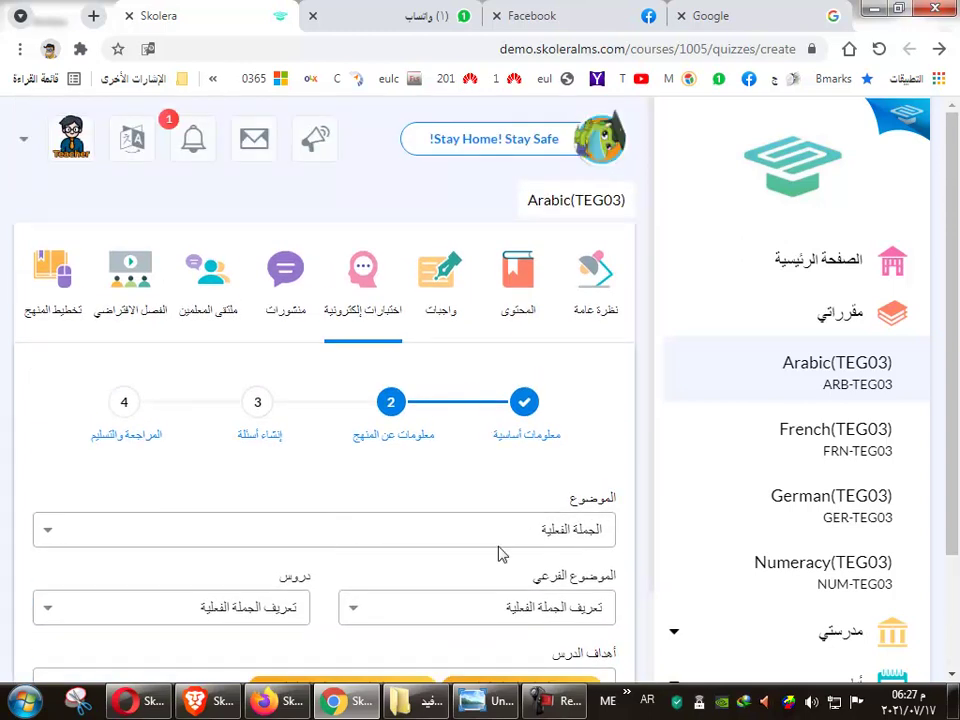
click(523, 527)
click(580, 578)
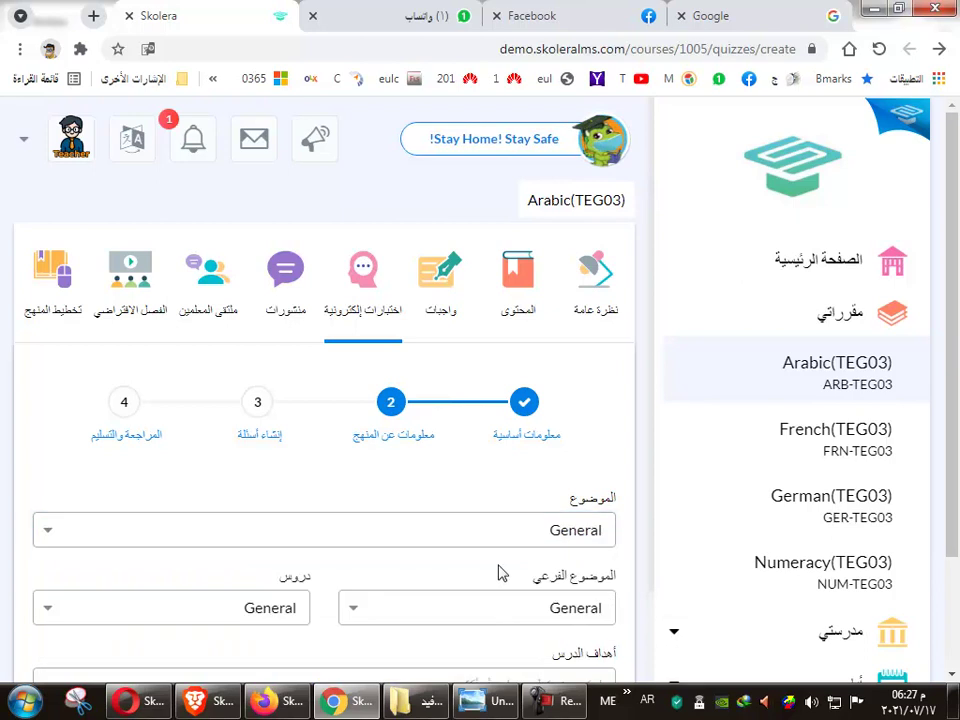
scroll(572, 574, down, 2)
click(567, 545)
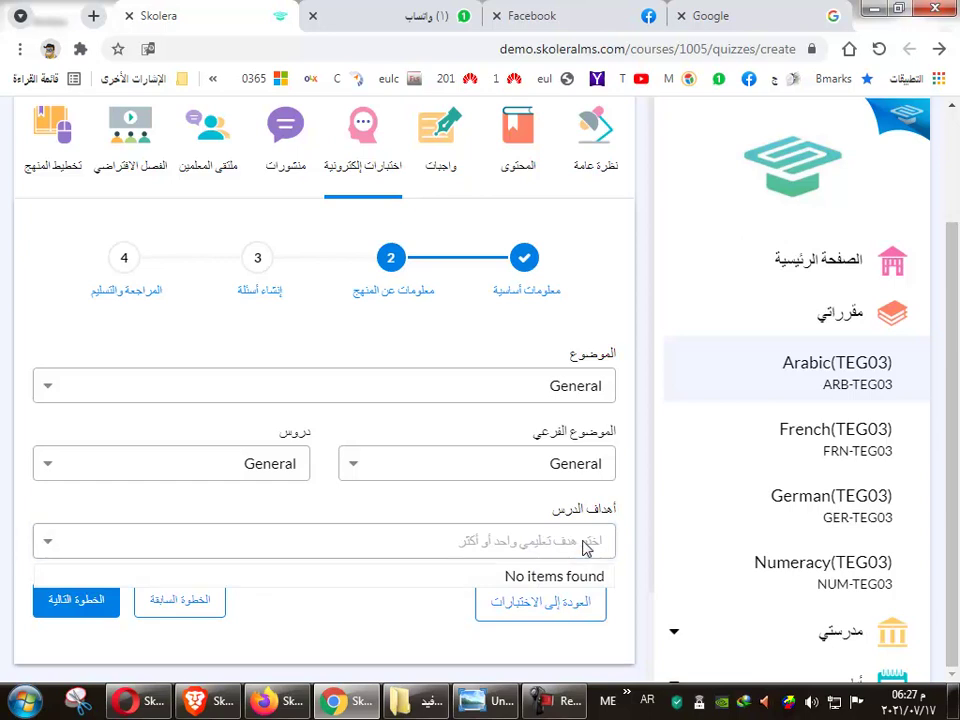
Glance at the course plan in Firefox, return to the quiz in Chrome and continue to its question creation stage.
click(277, 700)
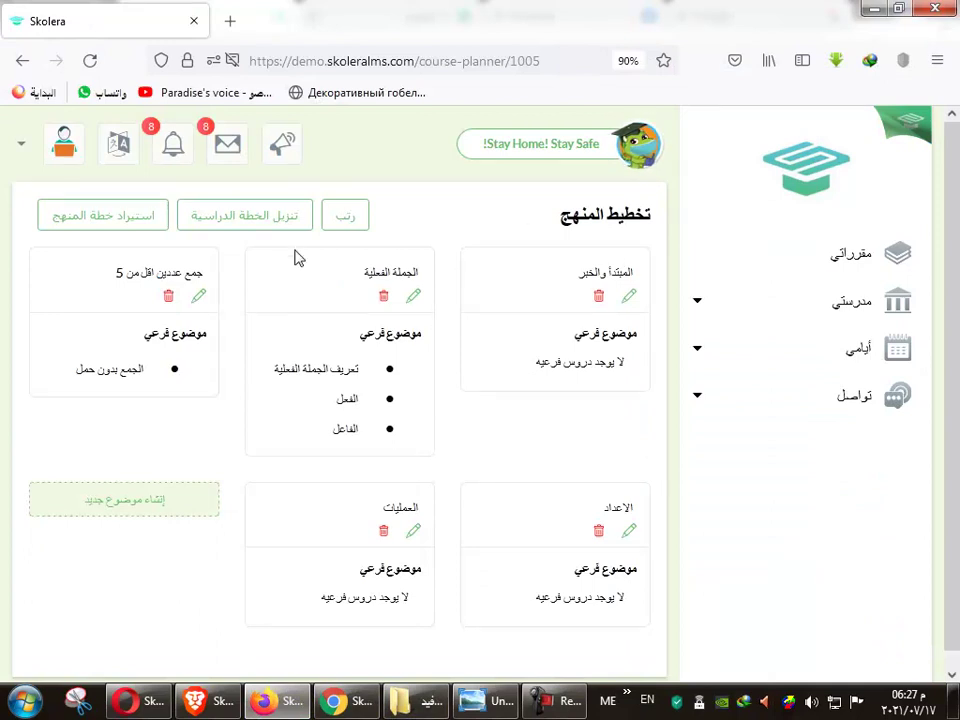
click(348, 700)
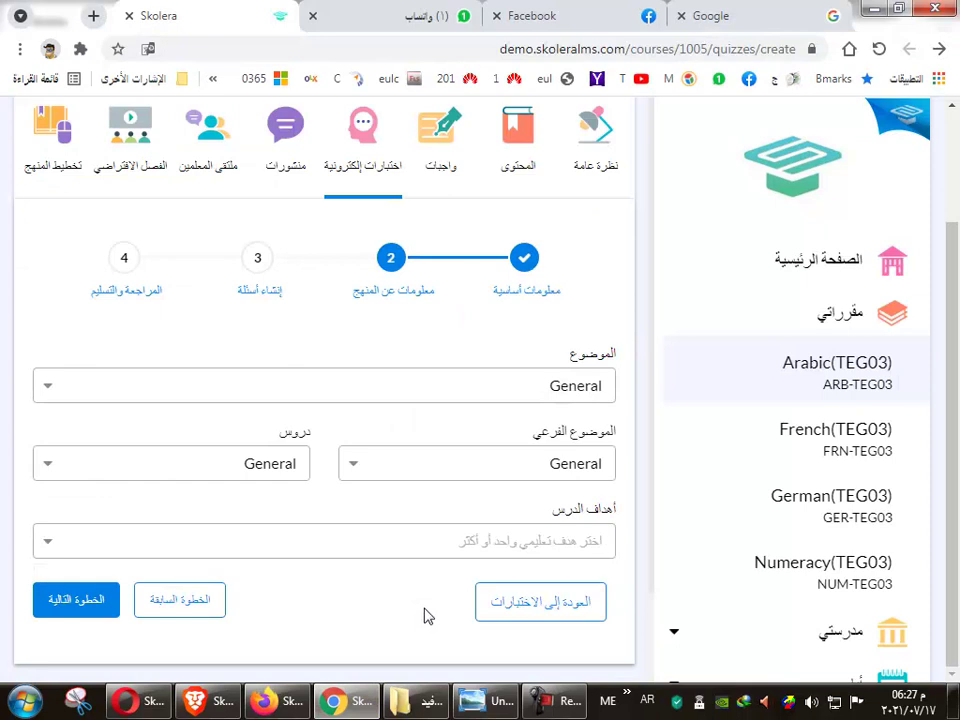
triple_click(389, 298)
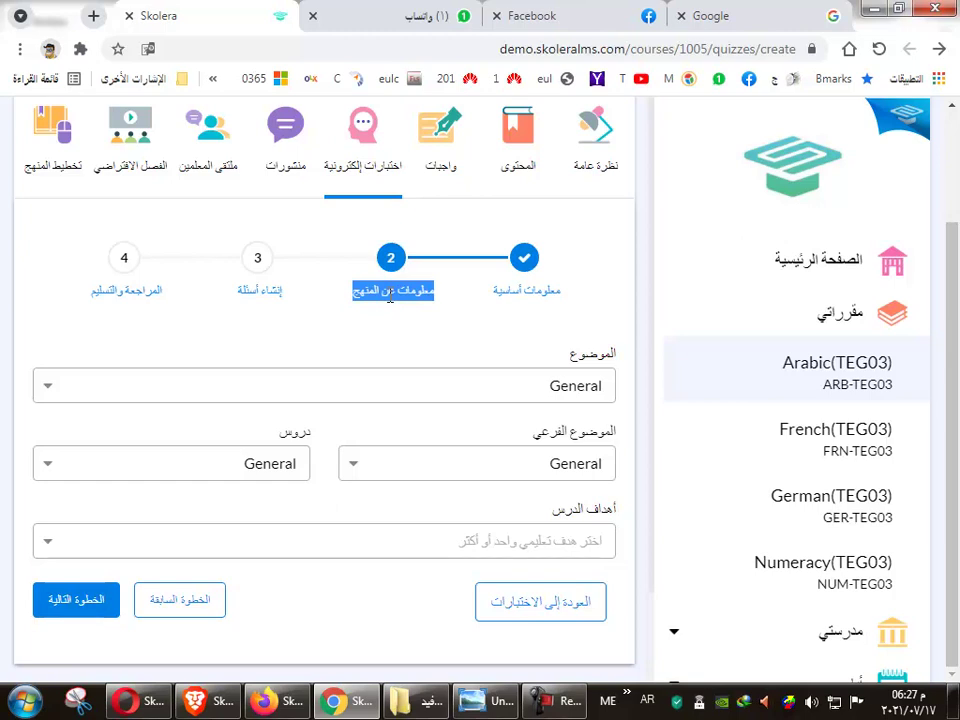
click(90, 604)
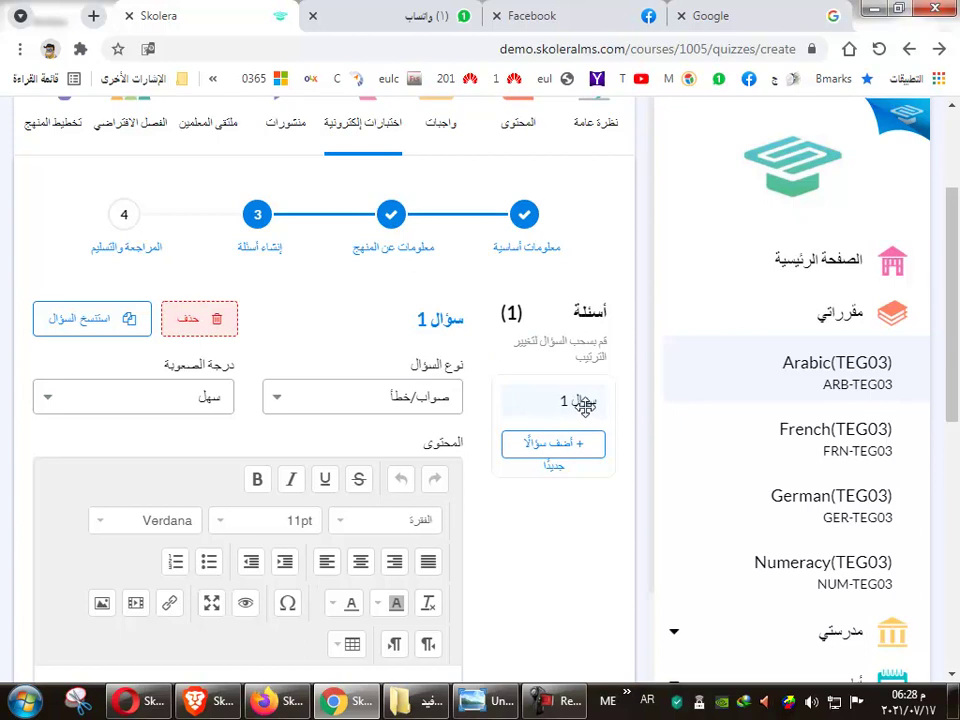
Look through the available question types and keep صواب/خطأ as the type of question 1.
click(413, 415)
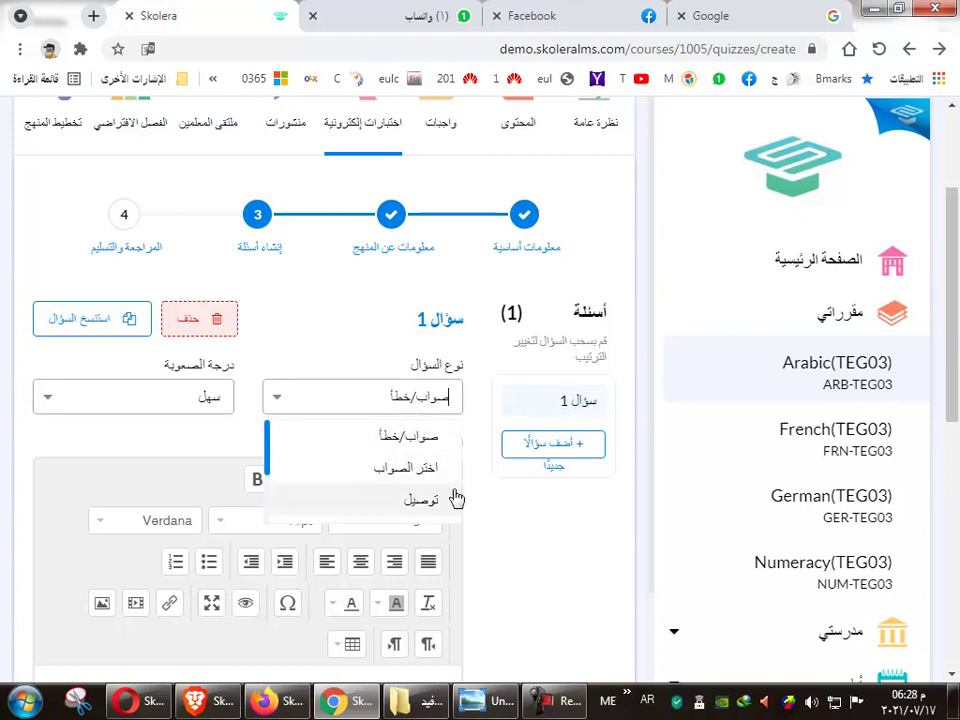
scroll(452, 494, down, 3)
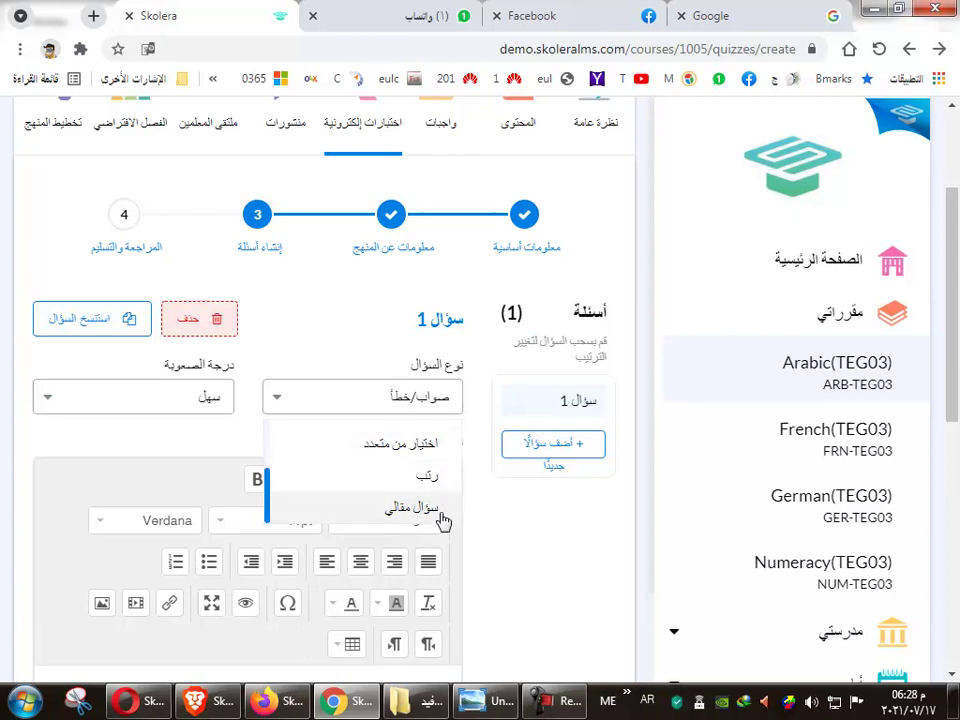
scroll(443, 521, down, 1)
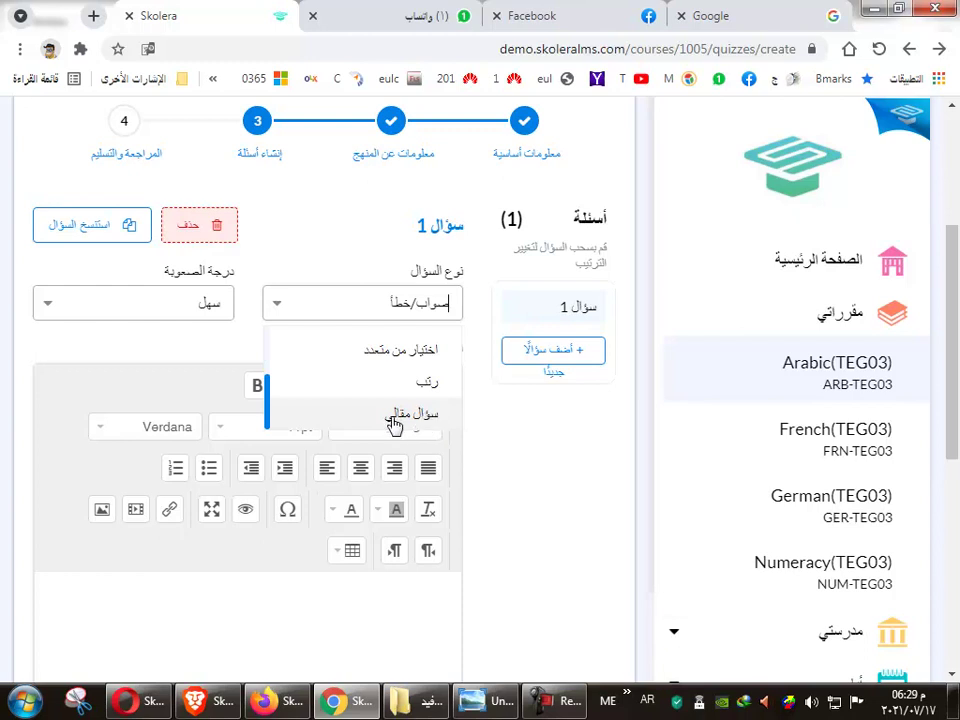
scroll(435, 400, up, 4)
scroll(425, 530, down, 2)
scroll(427, 530, down, 1)
click(435, 342)
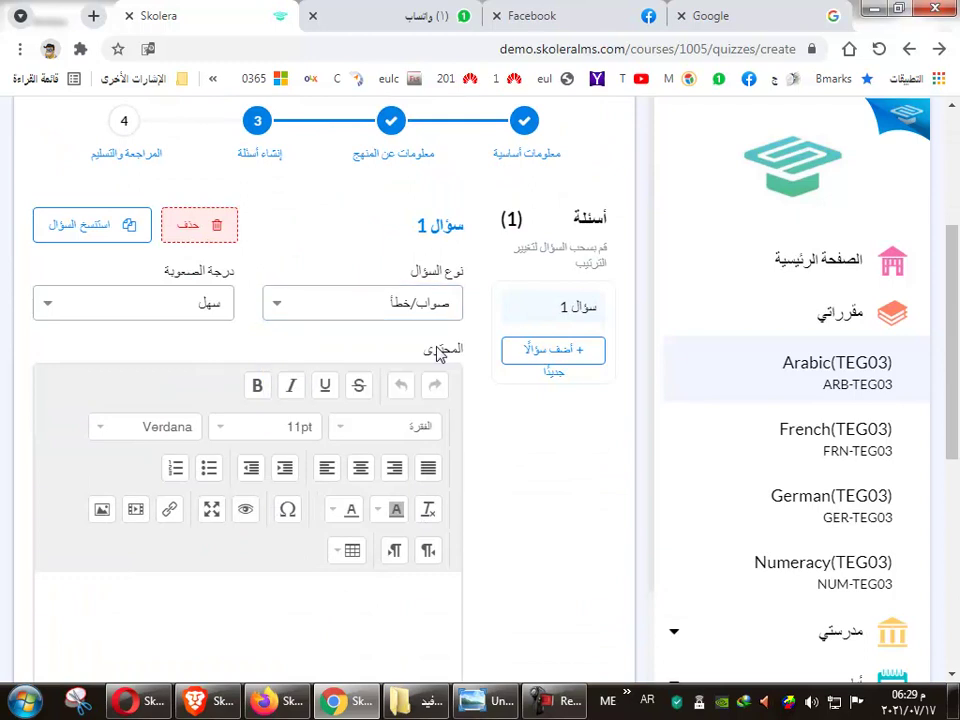
Review the difficulty levels and set question 1's difficulty to متوسط.
click(197, 310)
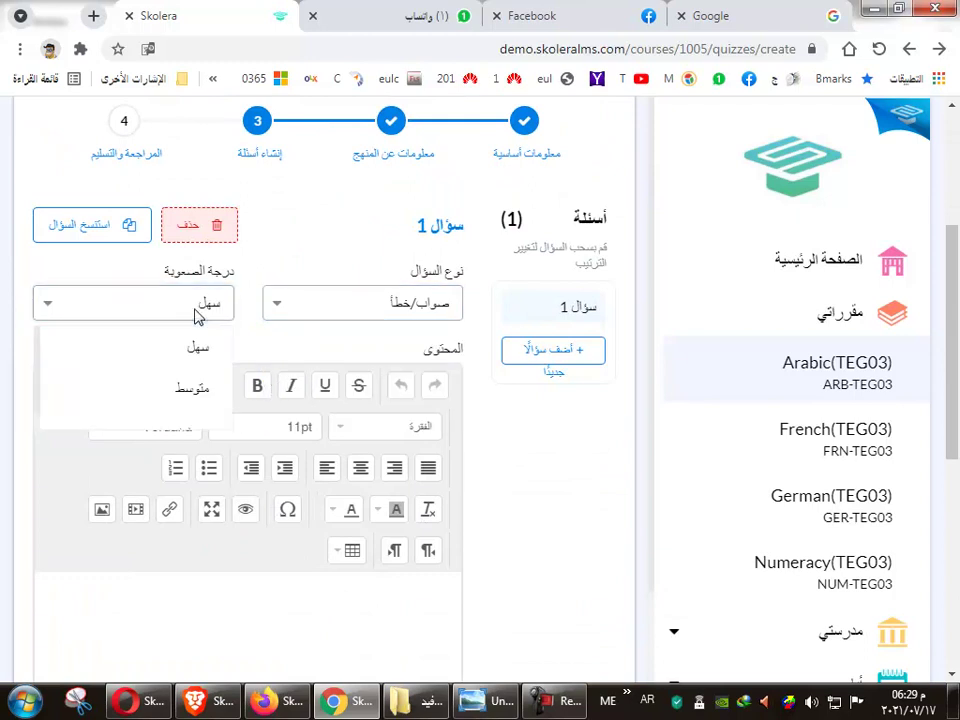
mouse_move(39, 364)
mouse_down()
mouse_move(37, 393)
mouse_move(37, 345)
mouse_up()
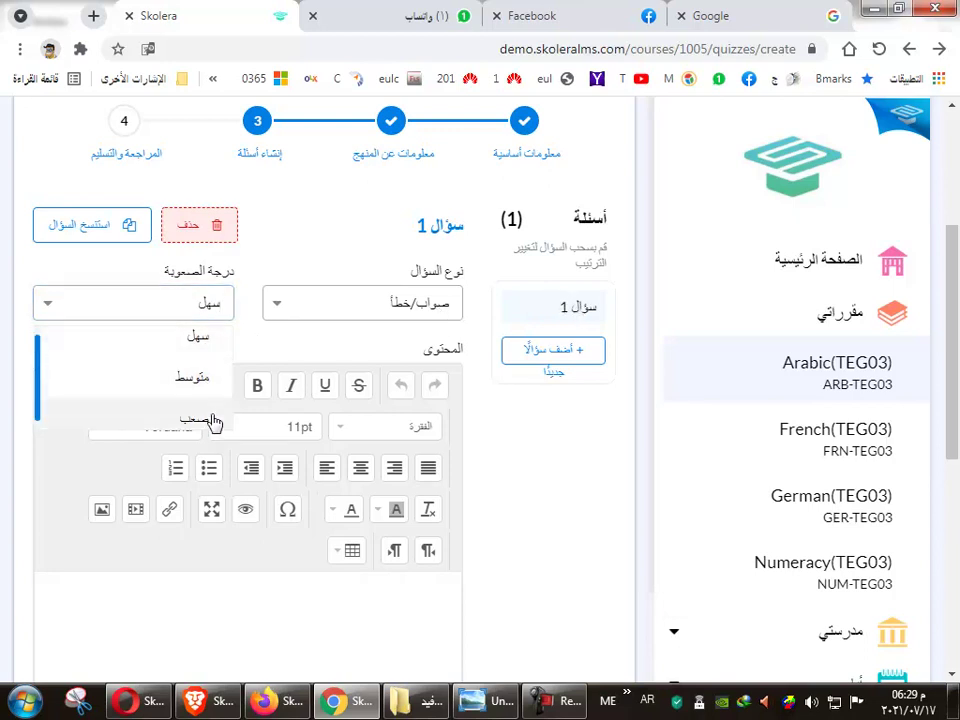
scroll(213, 421, up, 1)
scroll(214, 422, down, 1)
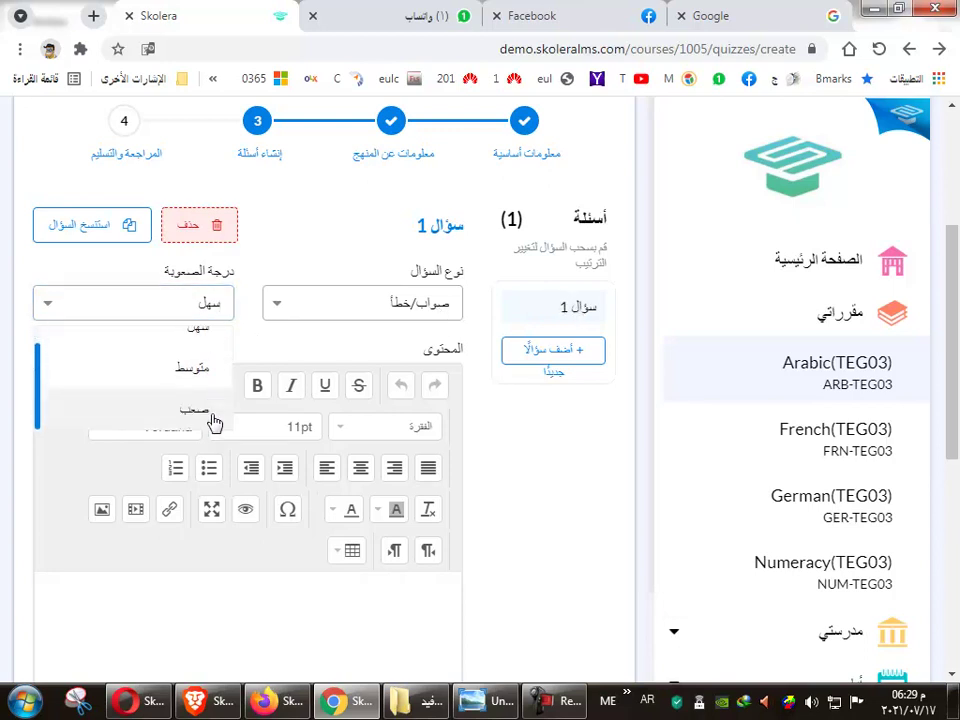
scroll(190, 414, up, 1)
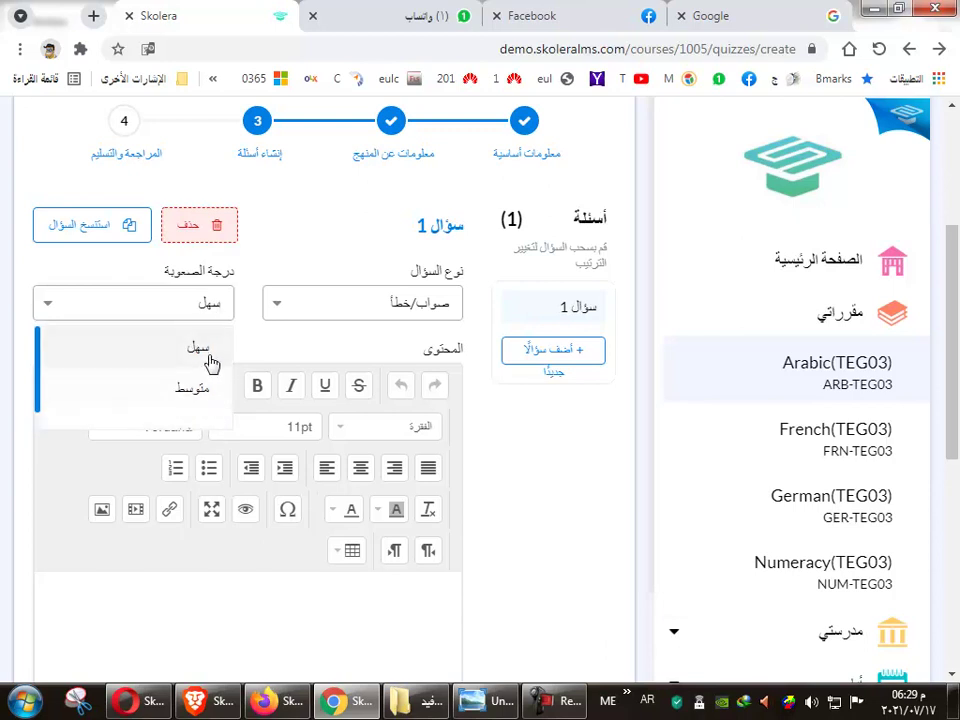
click(196, 387)
Enter تتكون الجملة الاسمية من مبتدأ وخبر as question 1's content, centred at 24pt.
scroll(395, 422, down, 2)
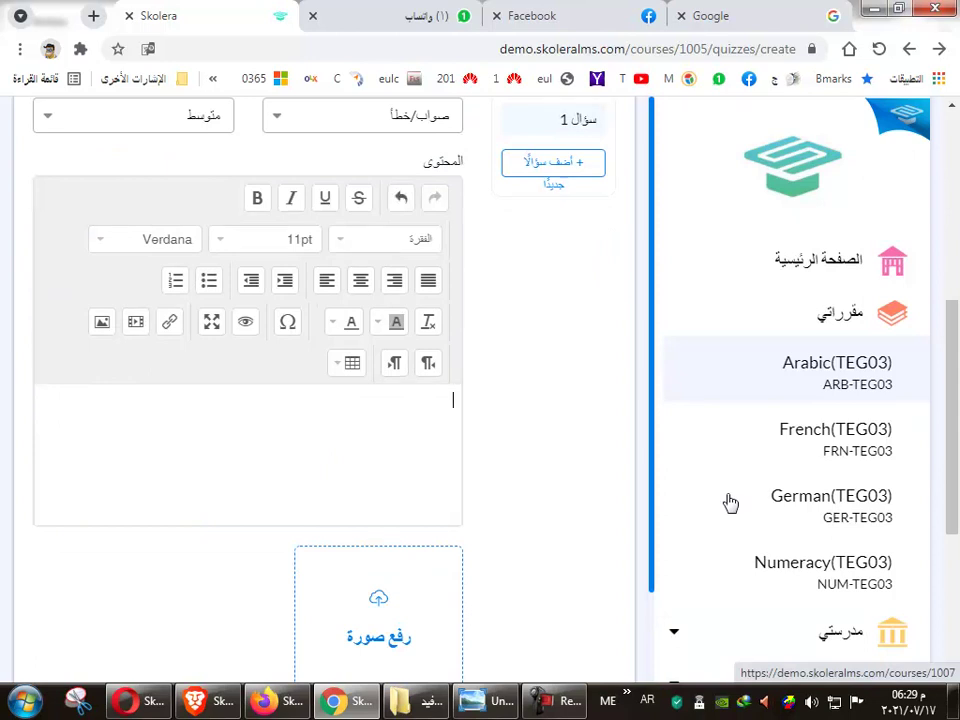
text(تتكون الجملة الاسمية من مبتدأ وخبر)
triple_click(402, 400)
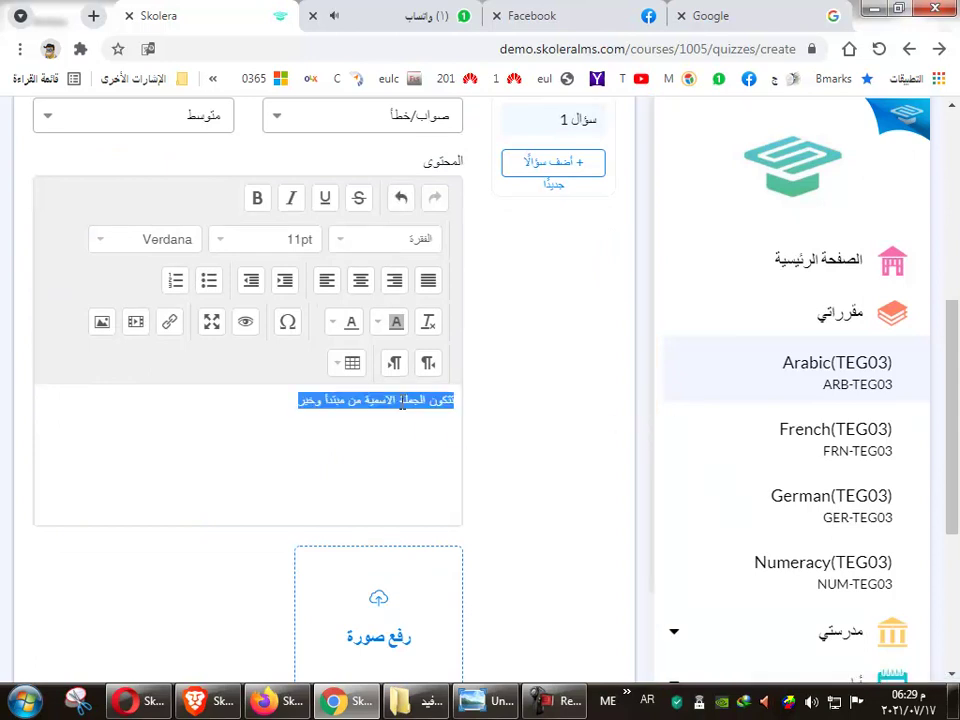
scroll(251, 580, up, 2)
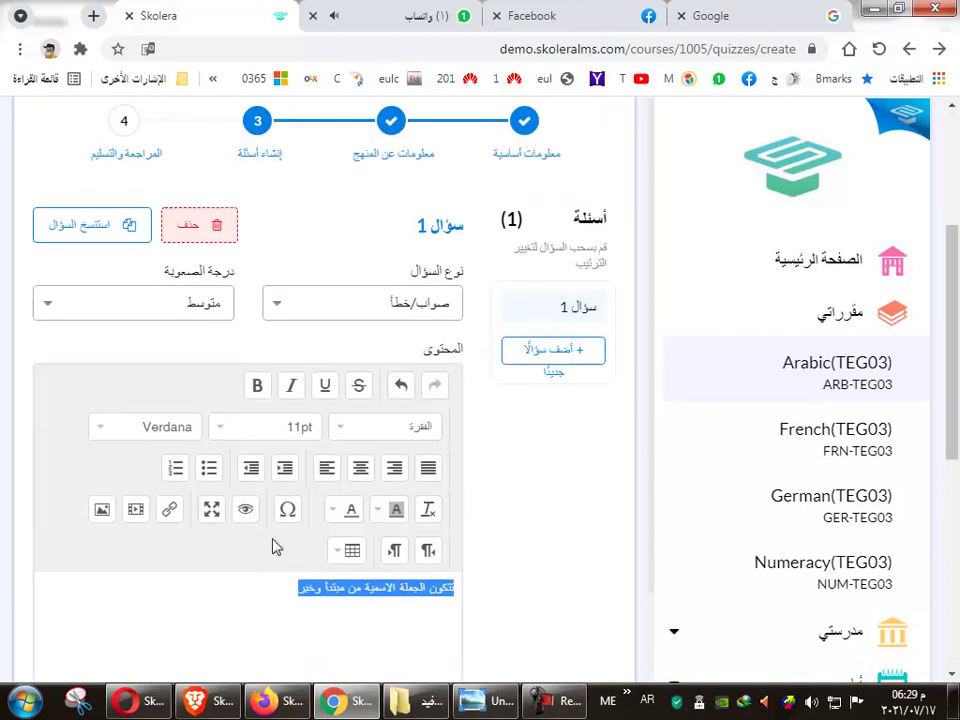
click(362, 470)
click(276, 432)
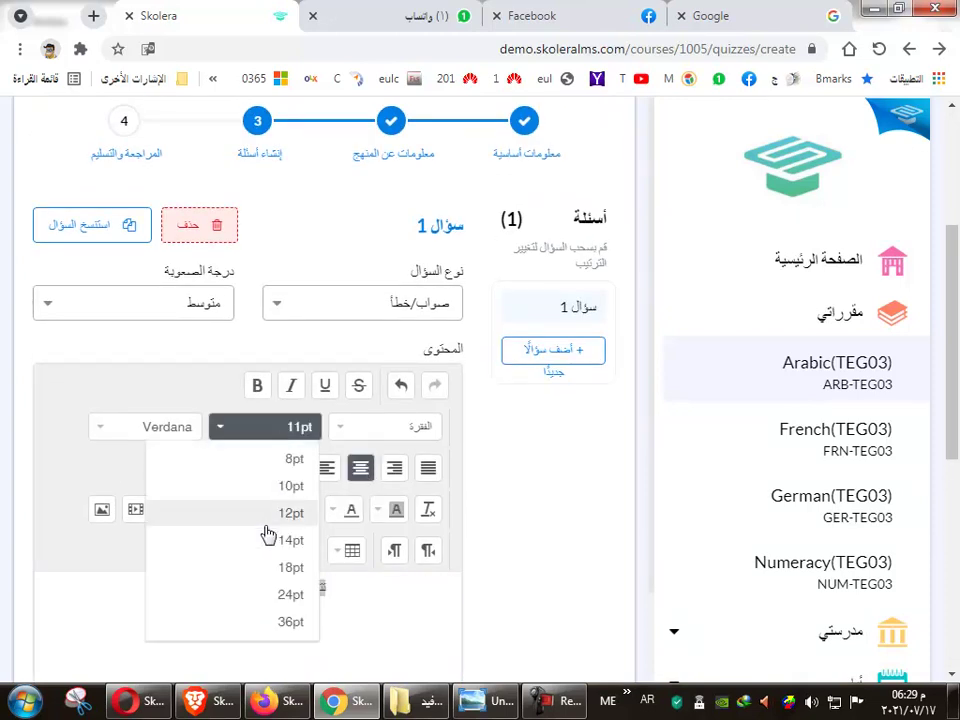
click(279, 595)
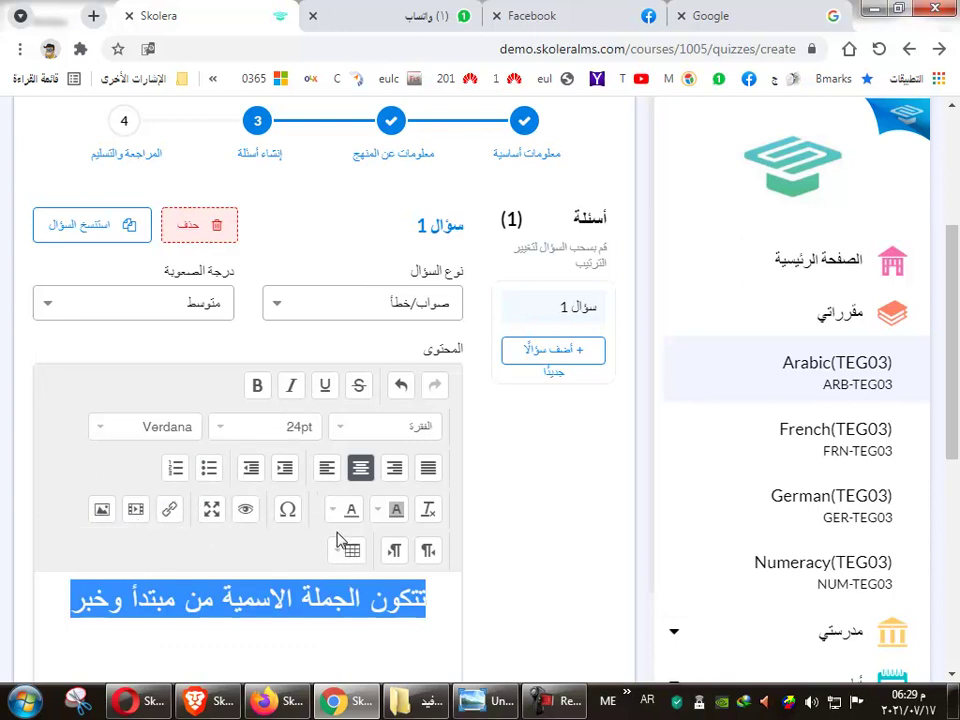
Examine question 1's remaining options: image upload, correct answer, behavioural objectives and points.
scroll(336, 533, down, 1)
scroll(375, 504, down, 2)
scroll(460, 380, up, 2)
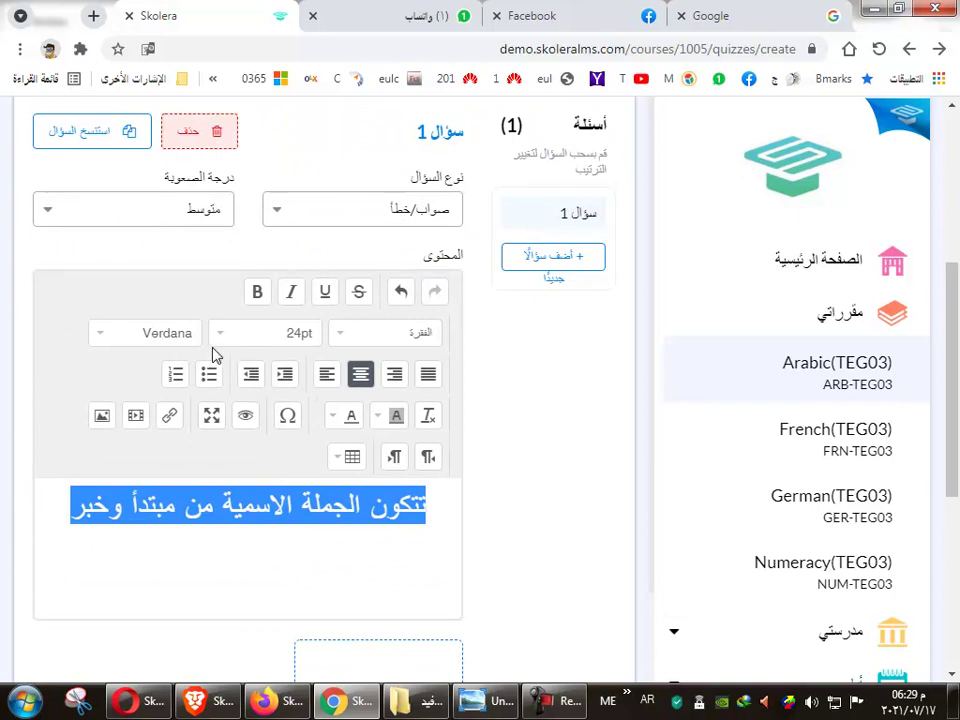
scroll(259, 381, down, 4)
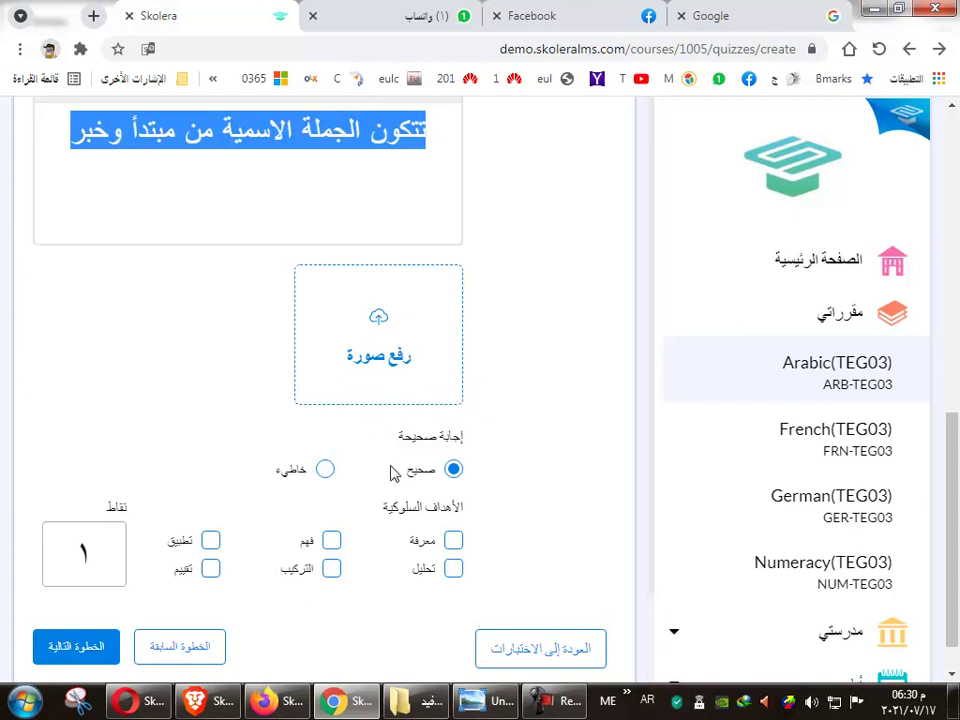
scroll(393, 472, down, 1)
scroll(456, 422, up, 8)
scroll(380, 370, up, 1)
scroll(380, 450, down, 5)
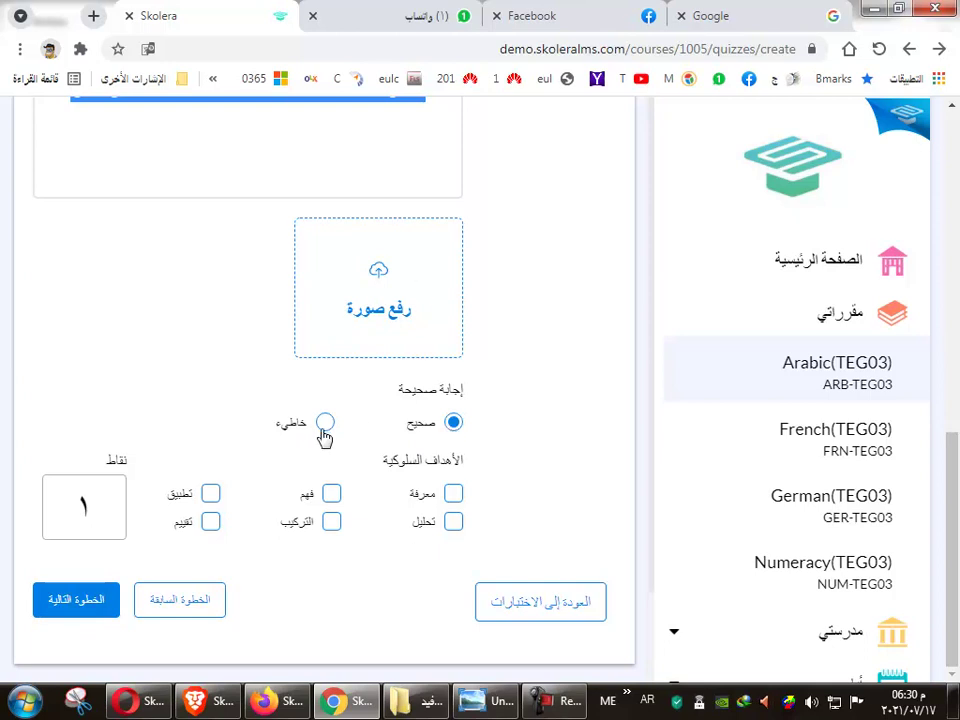
scroll(311, 386, up, 2)
scroll(453, 462, down, 2)
Mark صحيح as question 1's correct answer and معرفة as its behavioural objective, and select its points value.
click(453, 422)
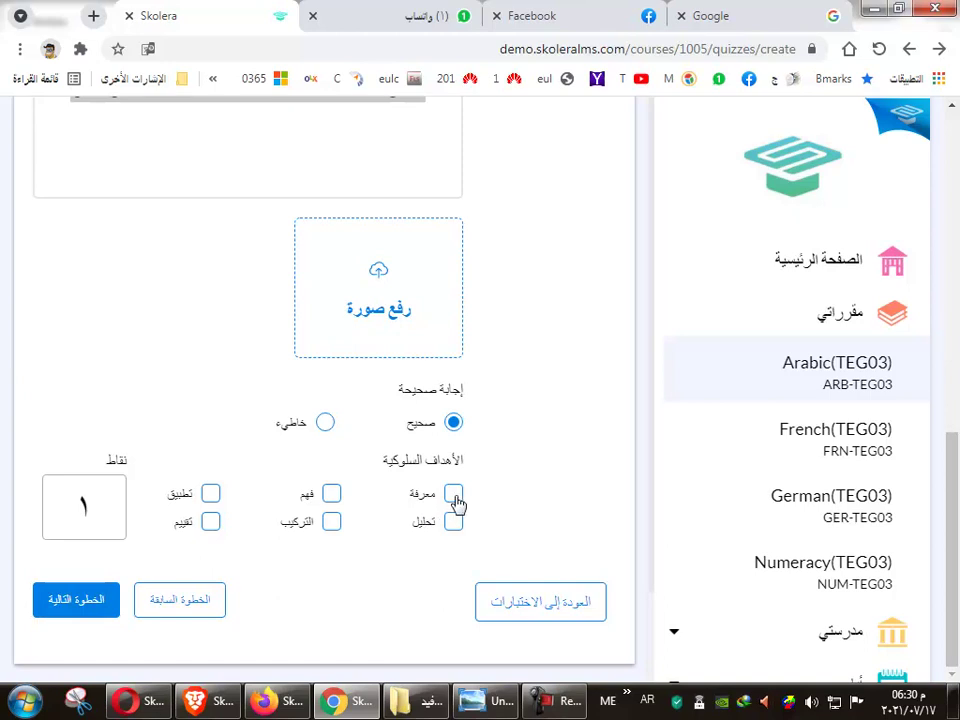
scroll(422, 429, up, 3)
scroll(408, 547, down, 1)
scroll(408, 547, down, 2)
click(452, 495)
click(84, 508)
double_click(103, 538)
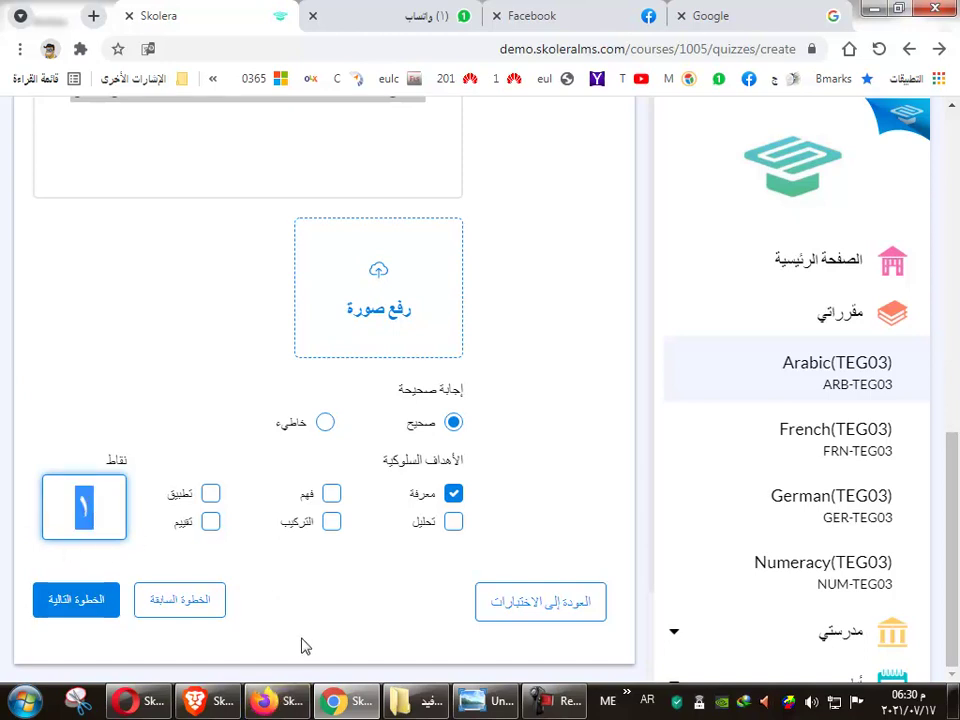
scroll(287, 626, up, 3)
scroll(461, 587, up, 3)
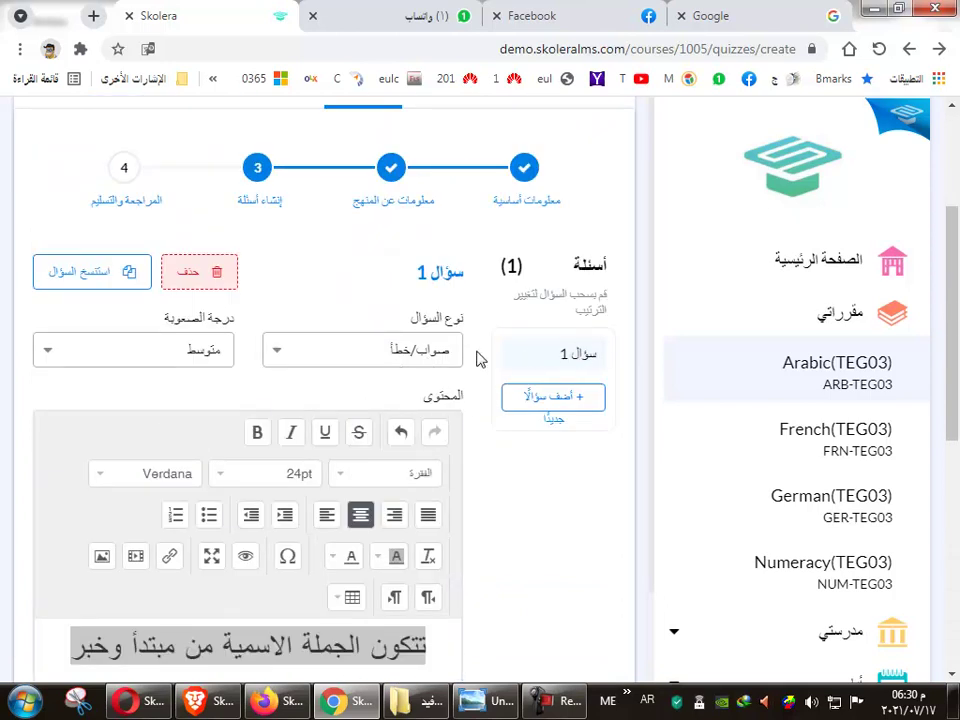
Add second and third questions to the quiz, reopening question 1 in between to check its content.
click(565, 405)
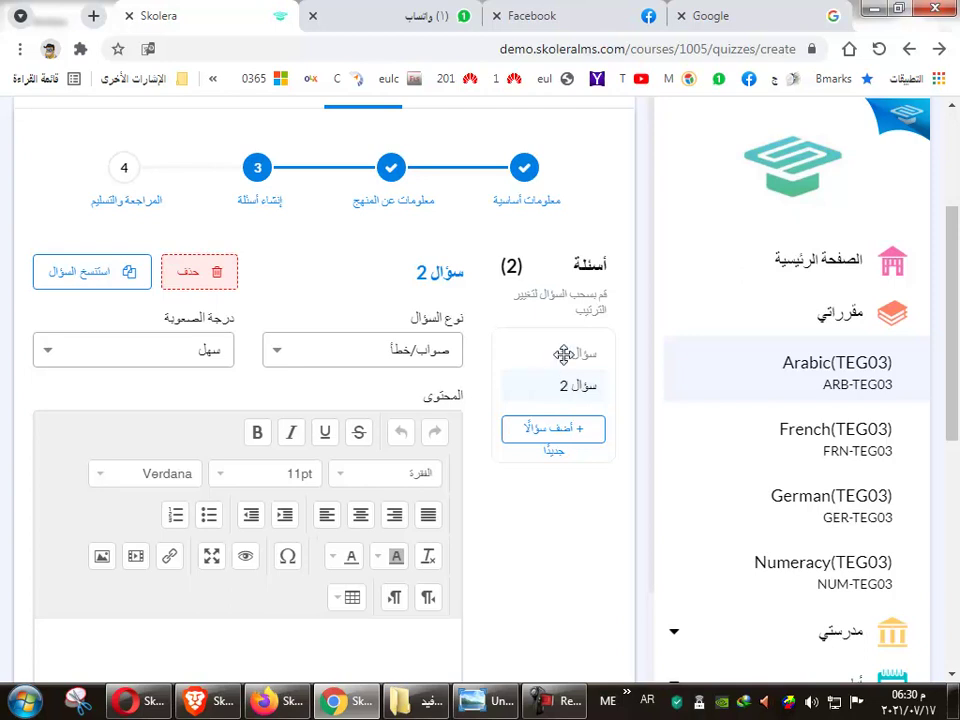
click(563, 354)
scroll(450, 364, down, 5)
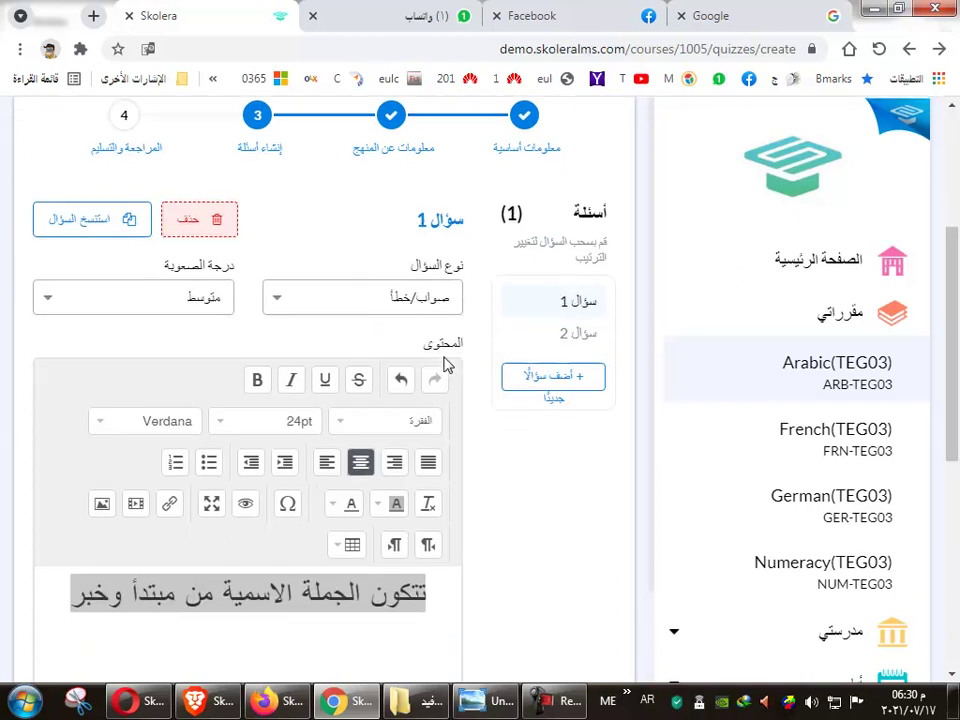
scroll(433, 542, up, 5)
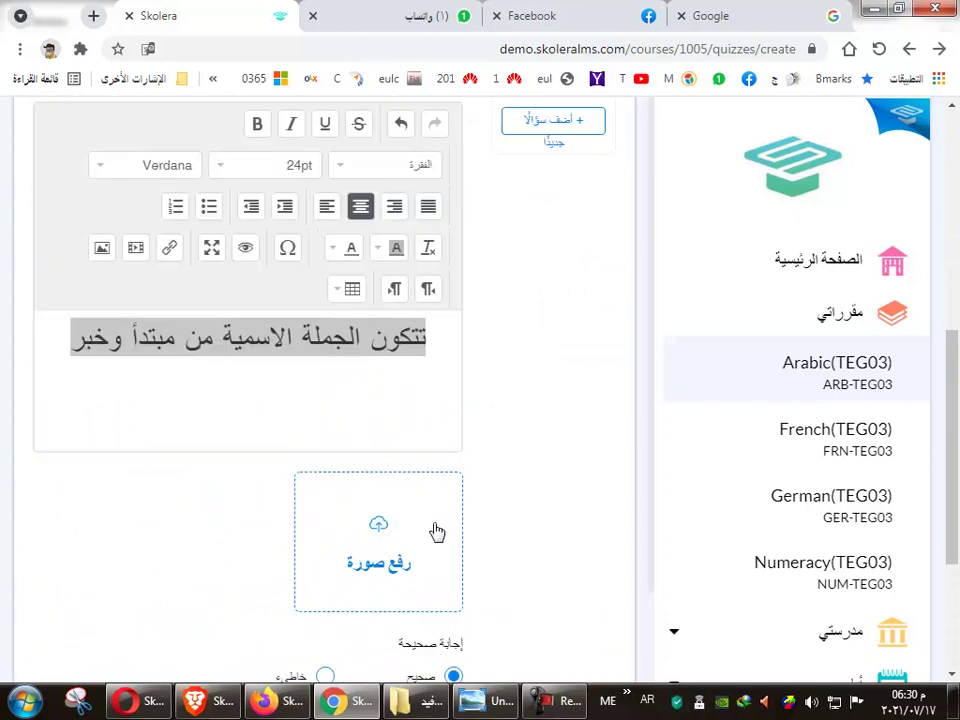
click(584, 291)
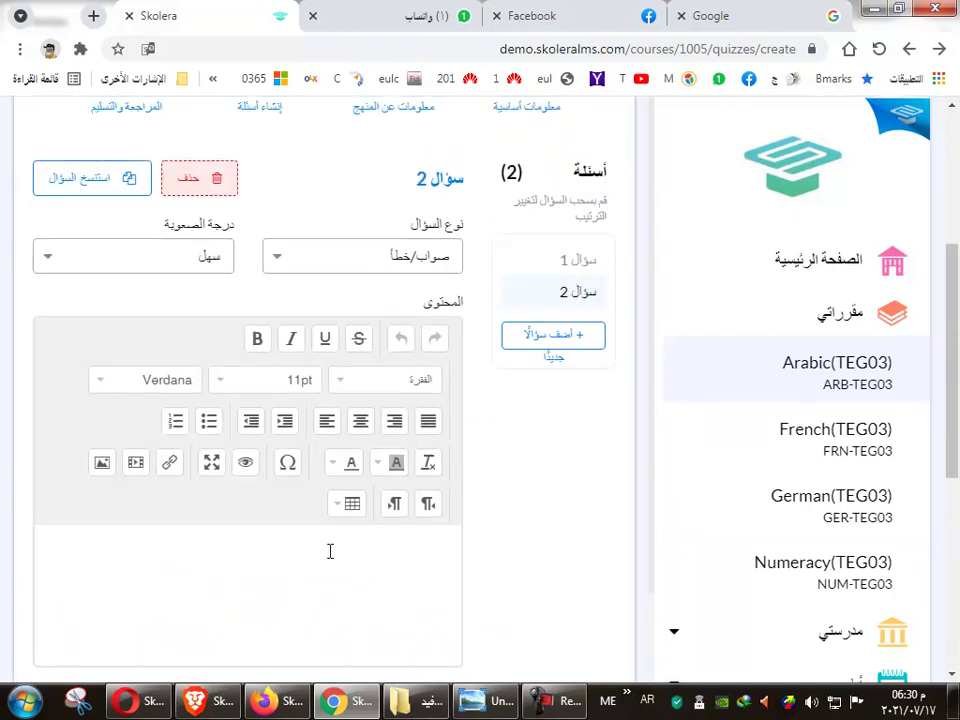
scroll(300, 570, down, 4)
scroll(308, 578, up, 4)
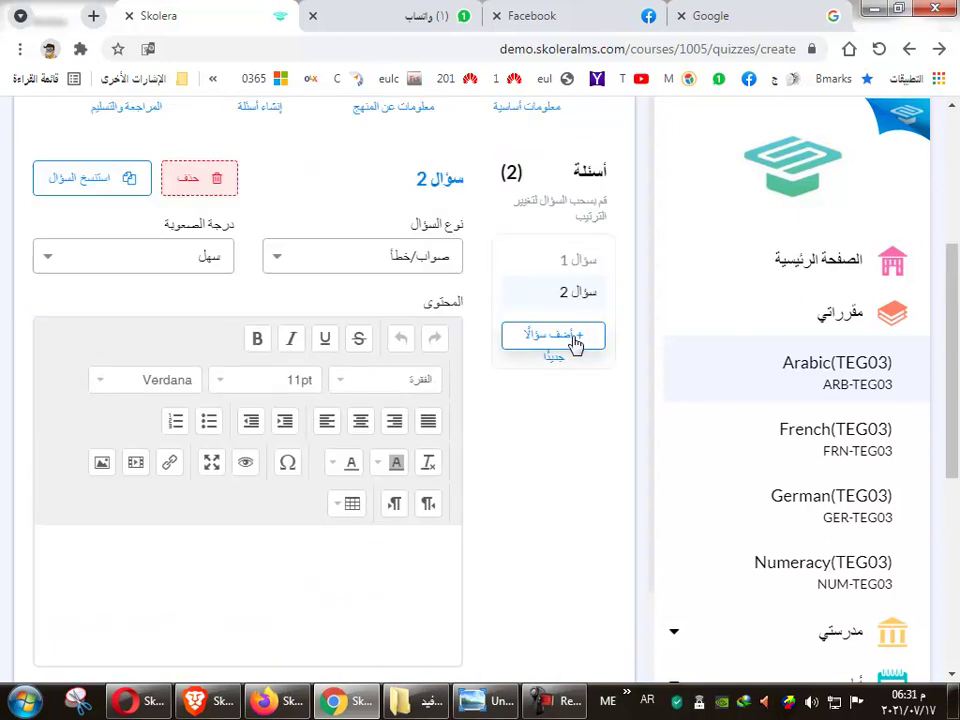
click(573, 340)
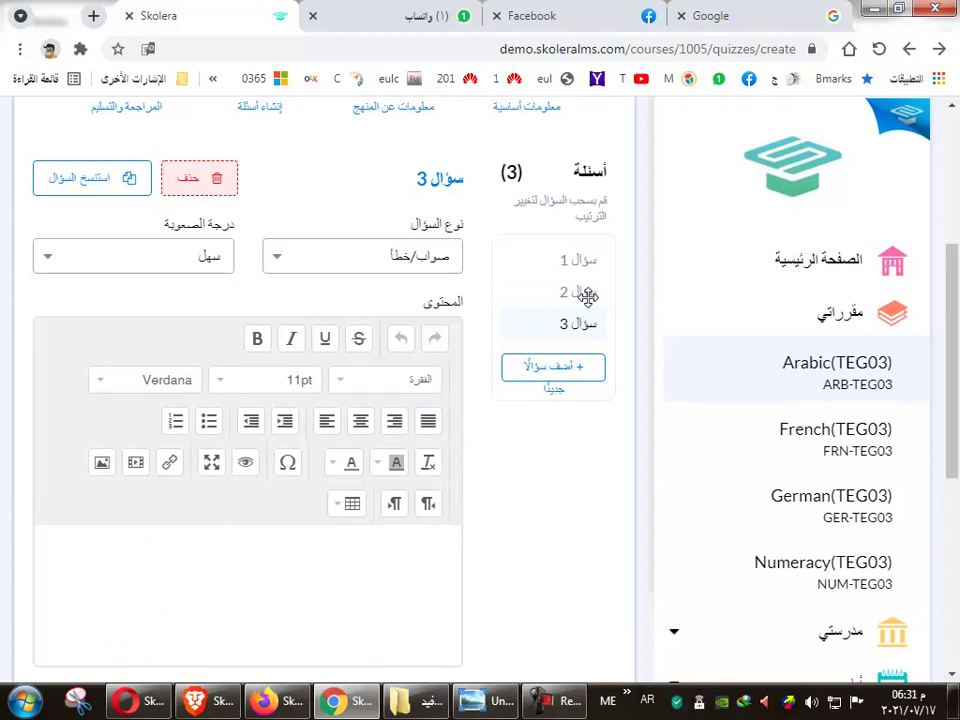
Set question 2's type to اختر الصواب and its difficulty to سهل.
click(575, 293)
click(405, 258)
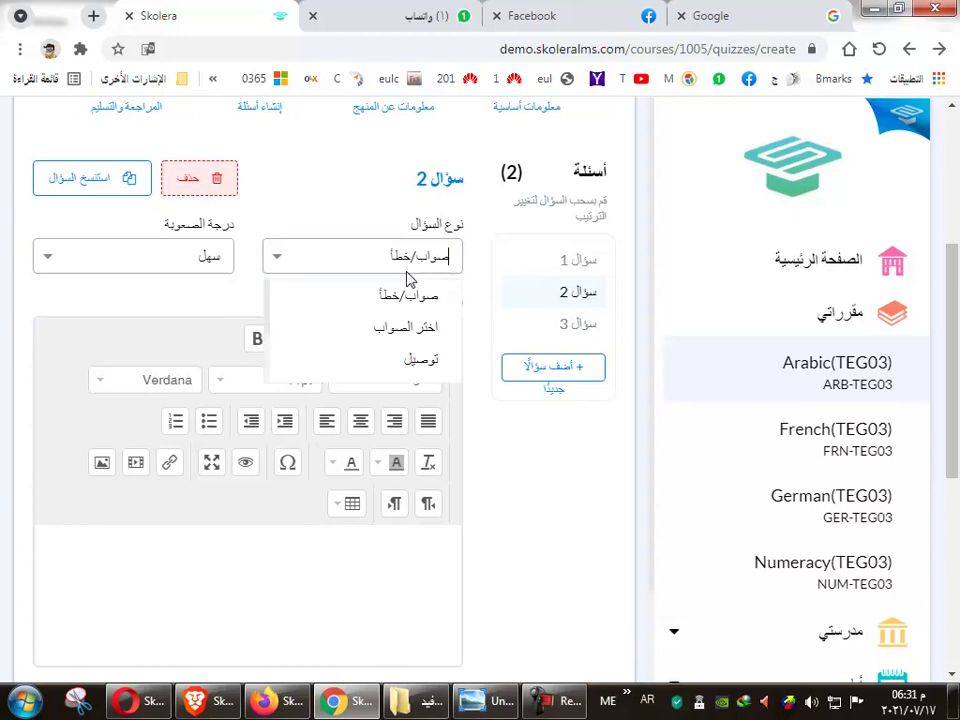
click(373, 343)
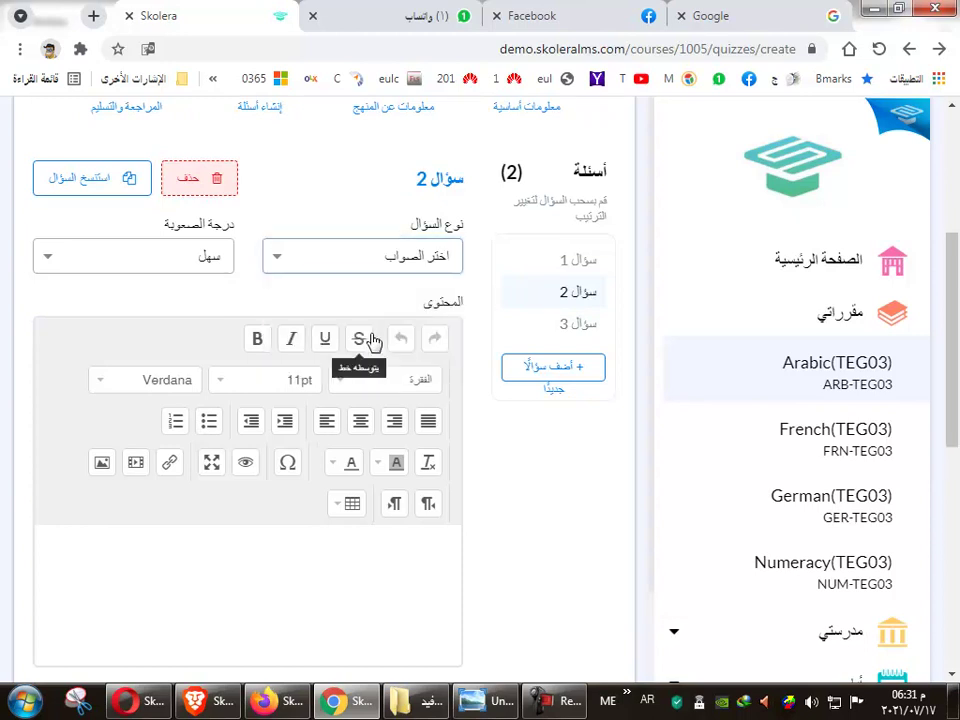
click(198, 259)
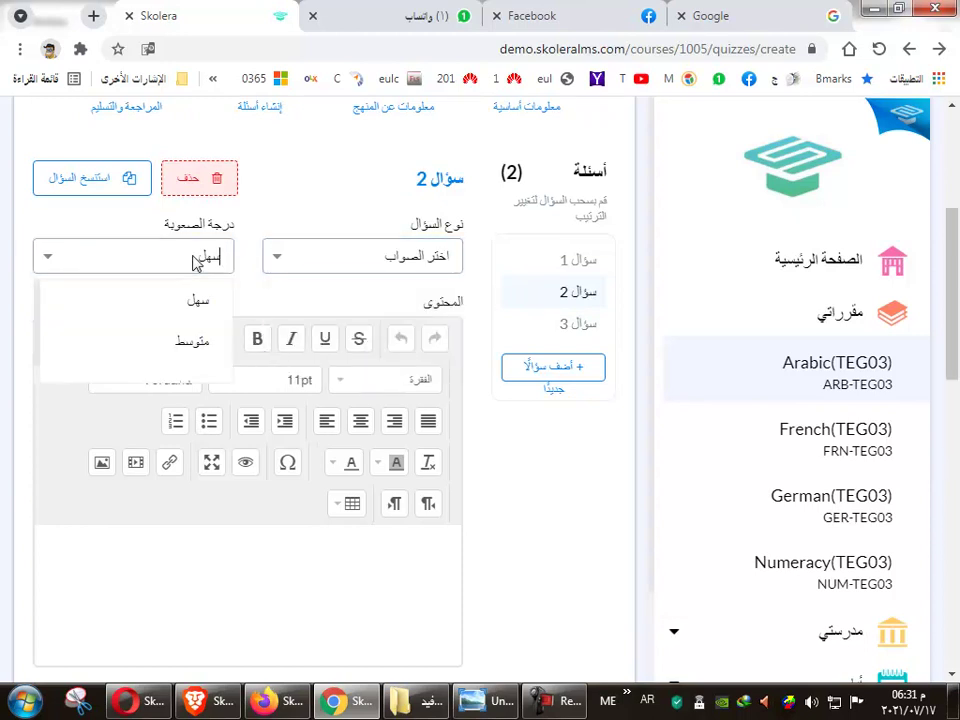
click(185, 313)
Enter من وحدات ادخال الكمبيوتر as question 2's content, centred at 24pt.
scroll(293, 531, down, 2)
click(333, 402)
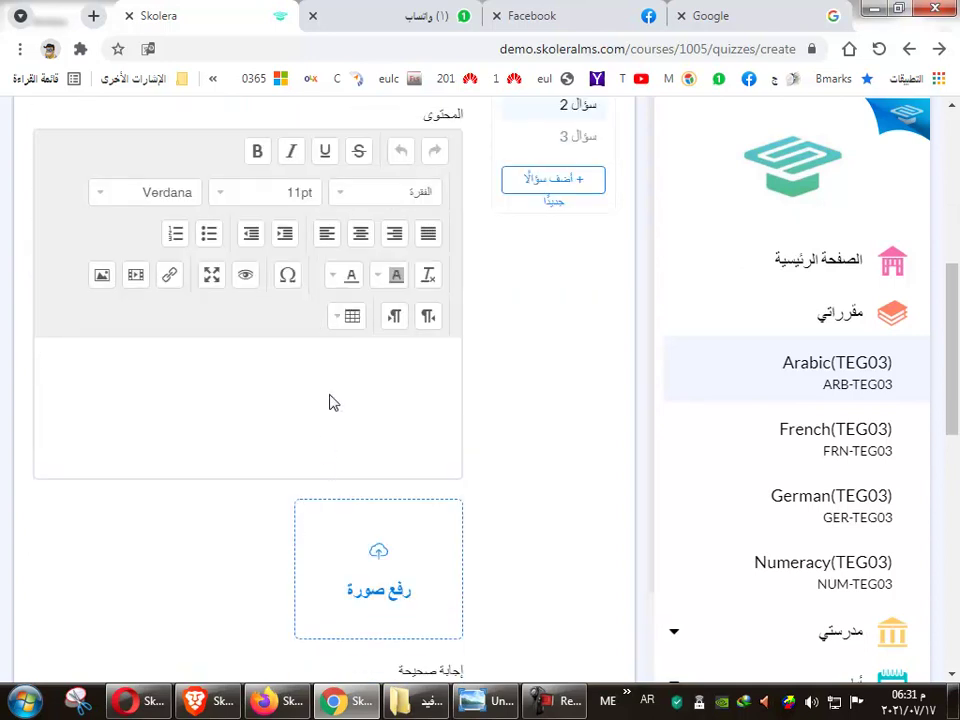
text(من وحدات ادخال الكمبيوتر)
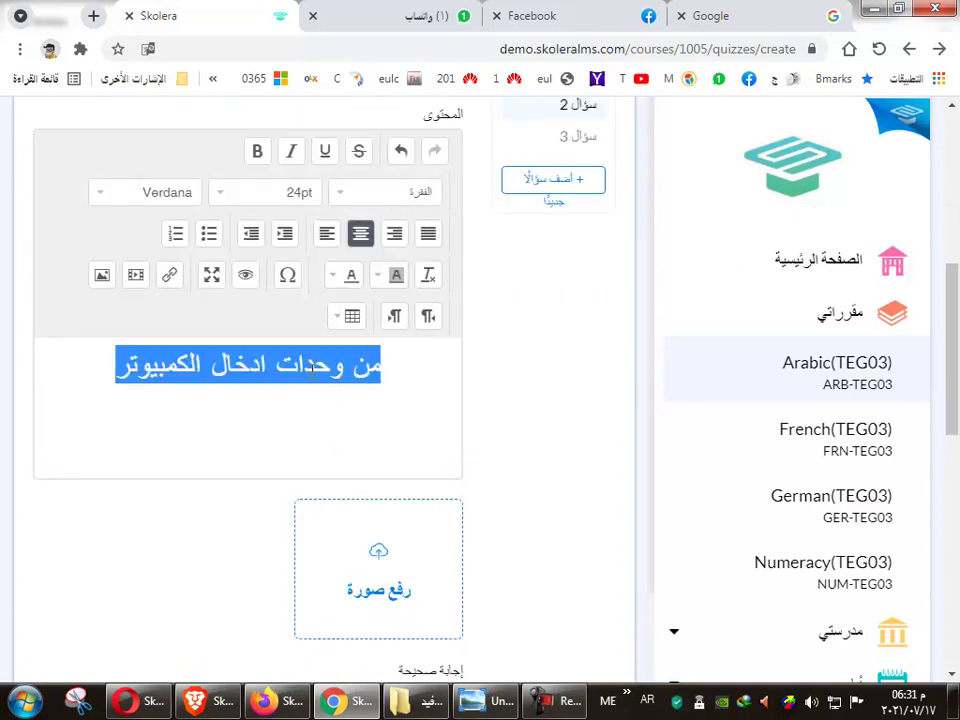
click(312, 367)
scroll(335, 537, down, 2)
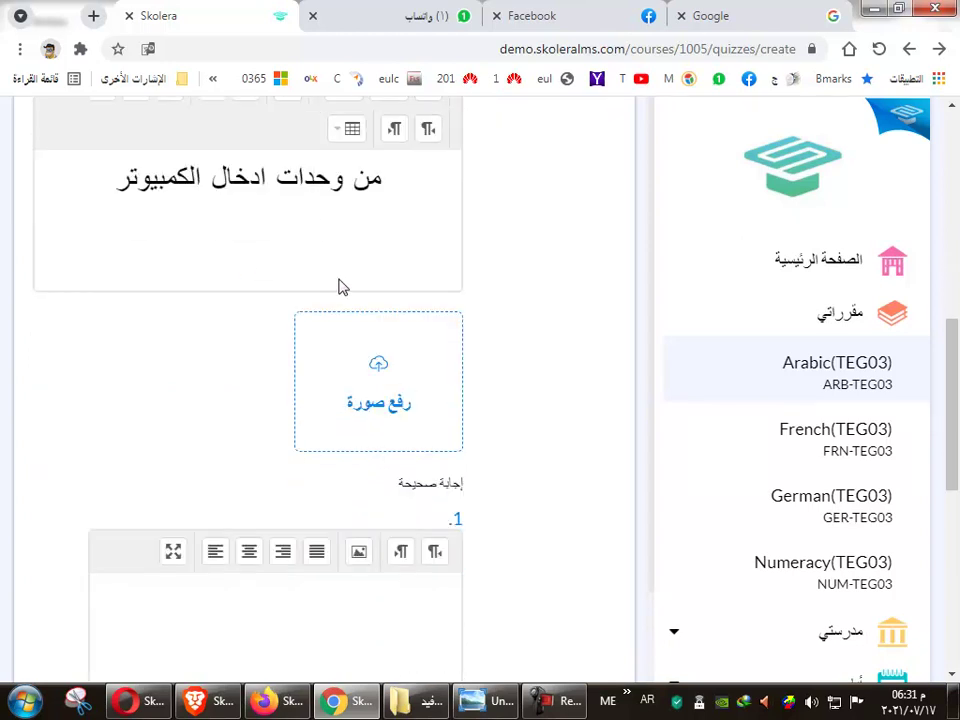
scroll(381, 418, up, 1)
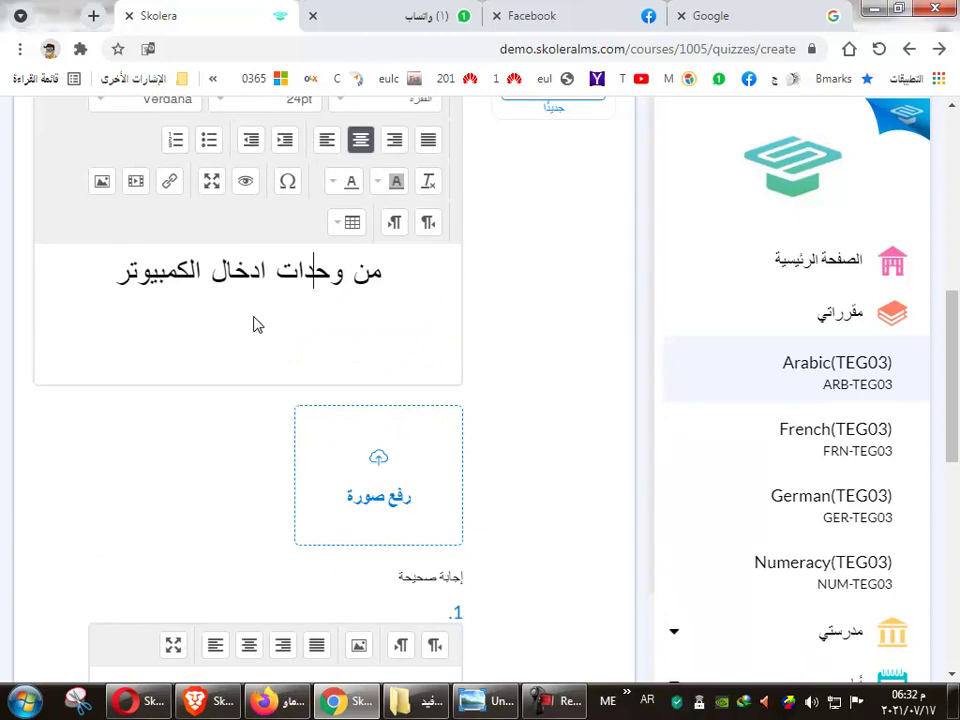
Upload the picture of a computer mouse as question 2's image.
click(400, 467)
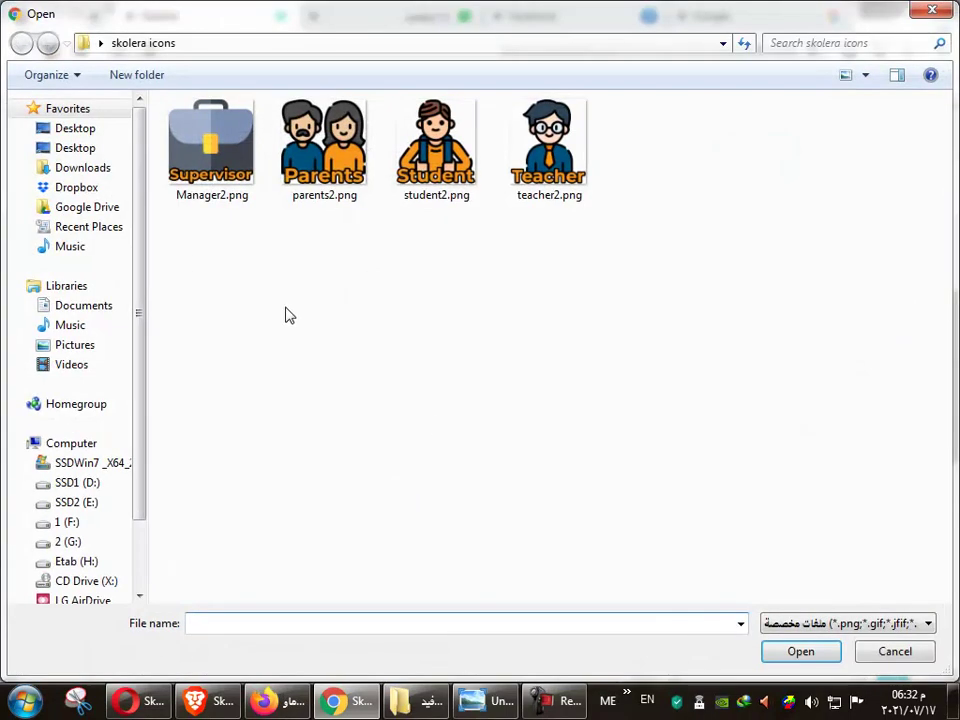
click(91, 149)
click(655, 403)
double_click(655, 403)
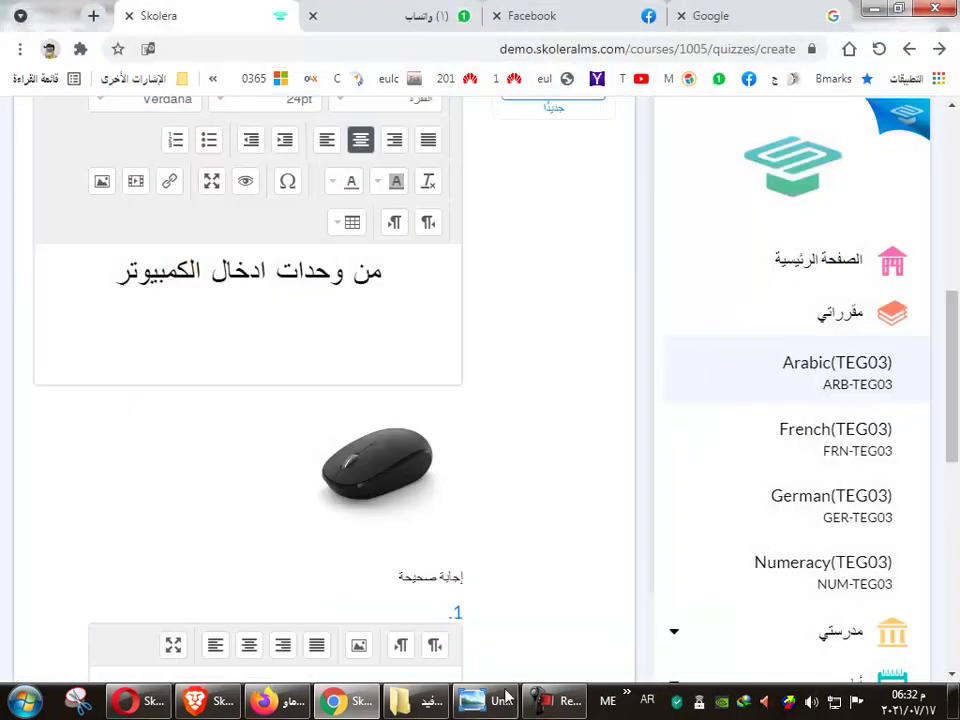
Add a third answer option to question 2 and enter ماوس, كيبورد and سماعة as the centred option texts.
scroll(364, 493, up, 2)
scroll(357, 525, down, 4)
scroll(371, 568, down, 2)
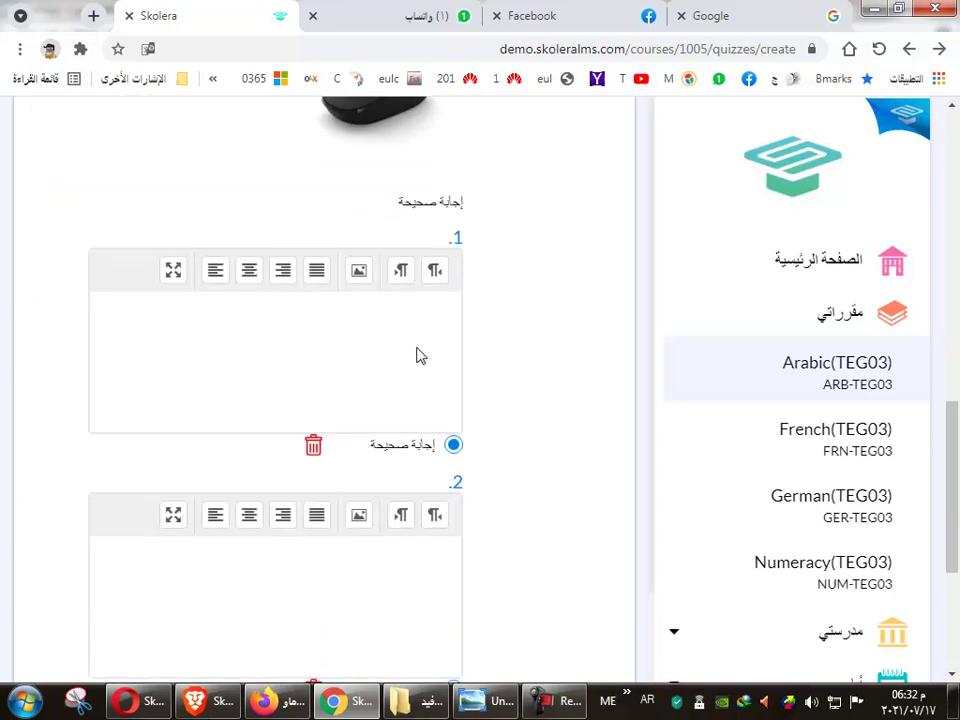
scroll(410, 430, down, 1)
scroll(445, 400, down, 2)
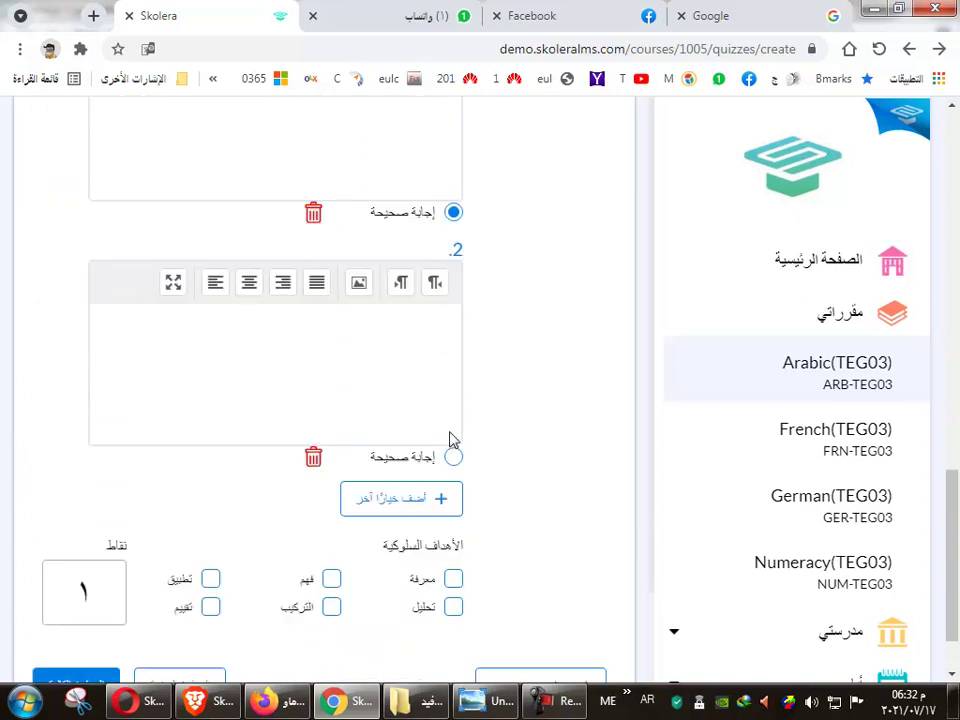
click(398, 460)
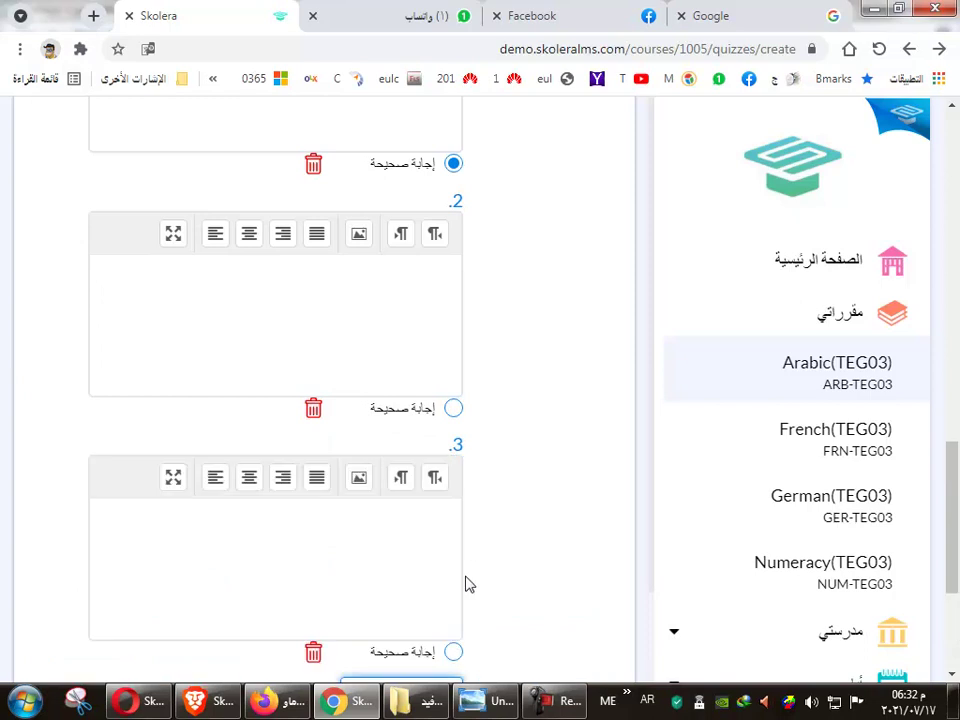
scroll(484, 600, down, 2)
scroll(484, 610, up, 6)
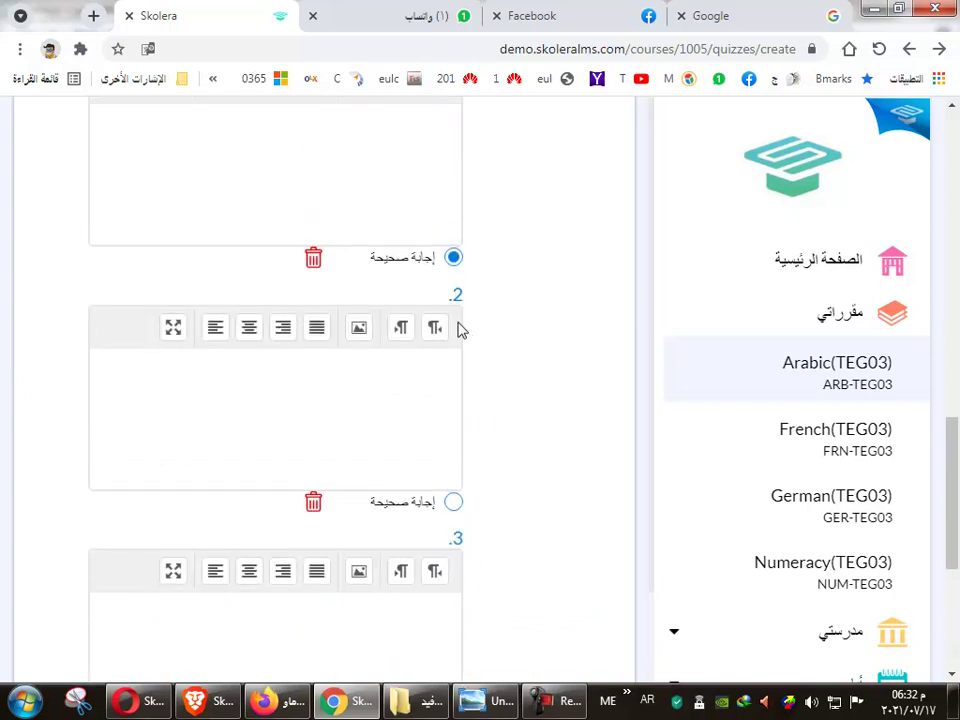
scroll(440, 510, down, 1)
scroll(440, 510, up, 1)
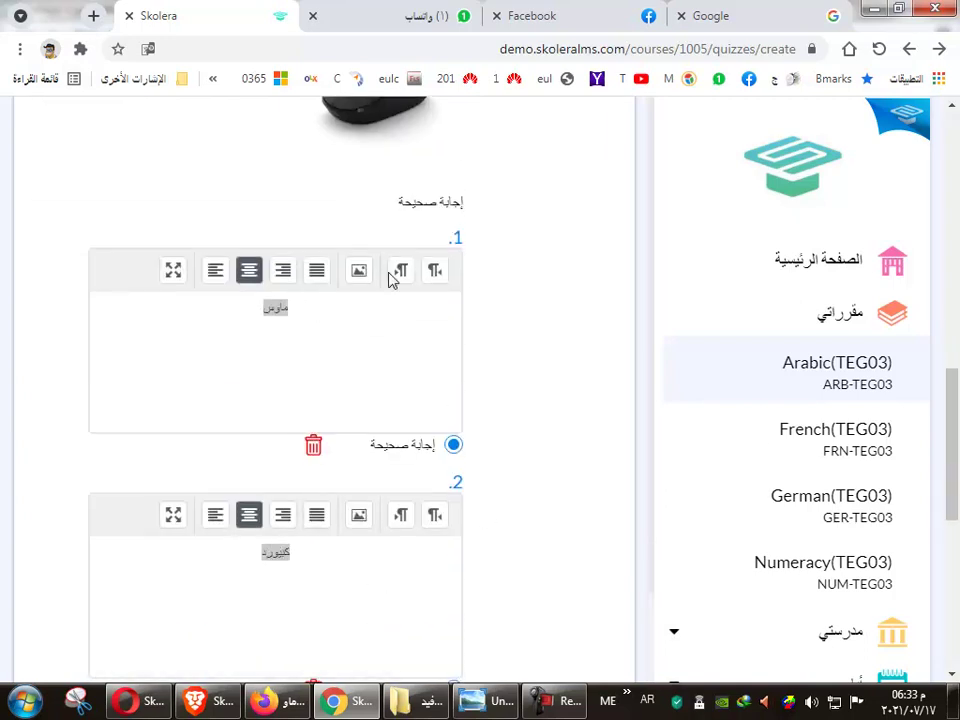
scroll(472, 372, down, 1)
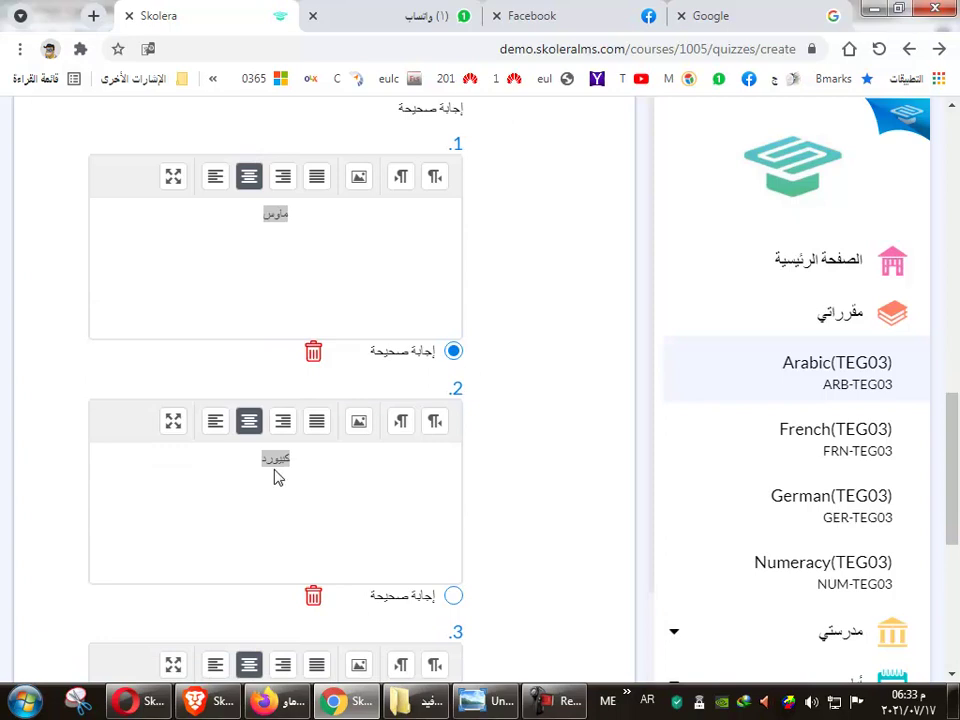
scroll(284, 468, down, 3)
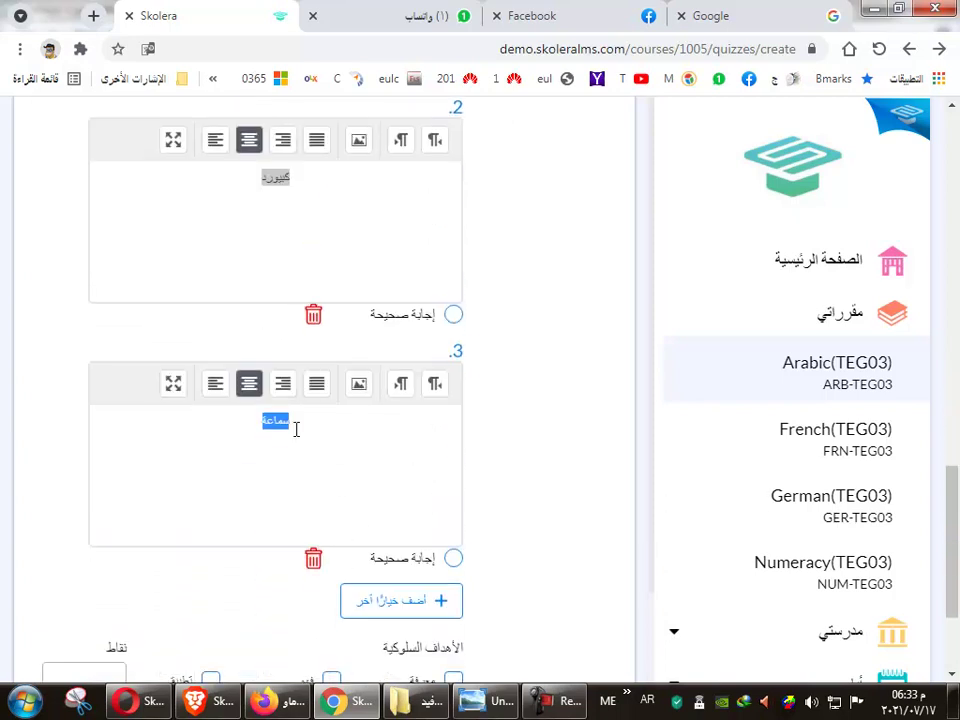
click(274, 422)
scroll(440, 535, down, 1)
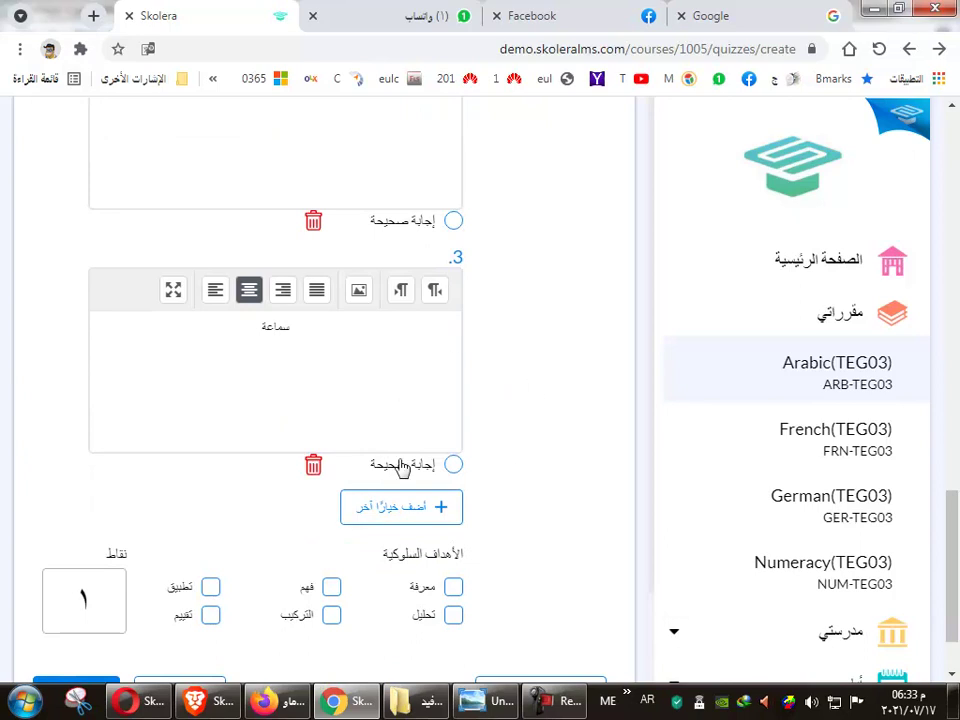
Try marking كيبورد and سماعة as question 2's correct answer, and restore ماوس as the correct one.
scroll(400, 468, up, 6)
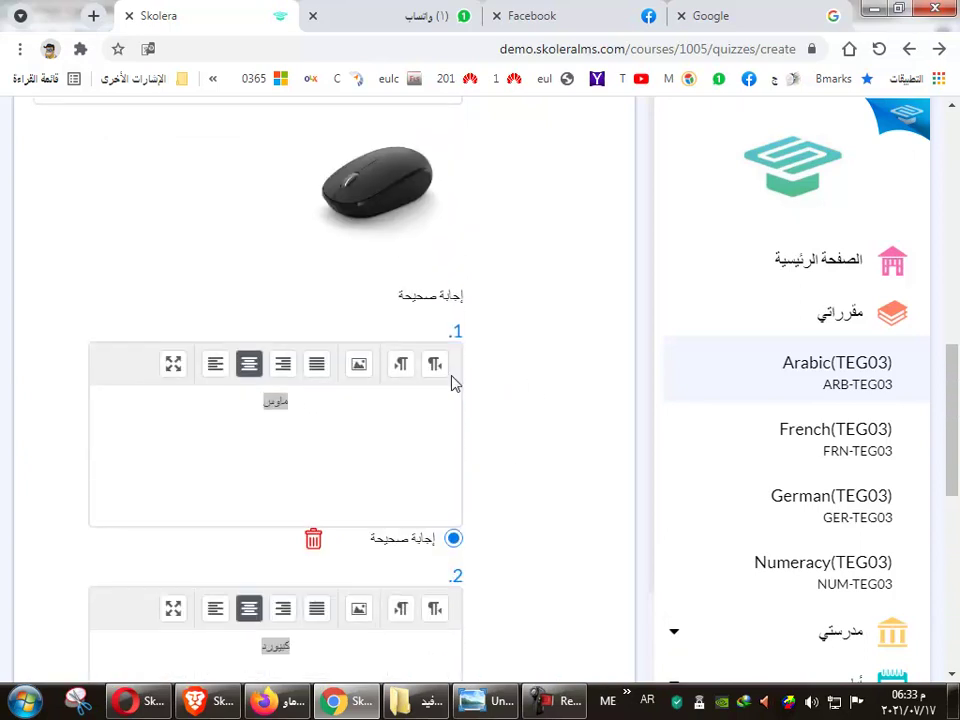
scroll(430, 470, down, 1)
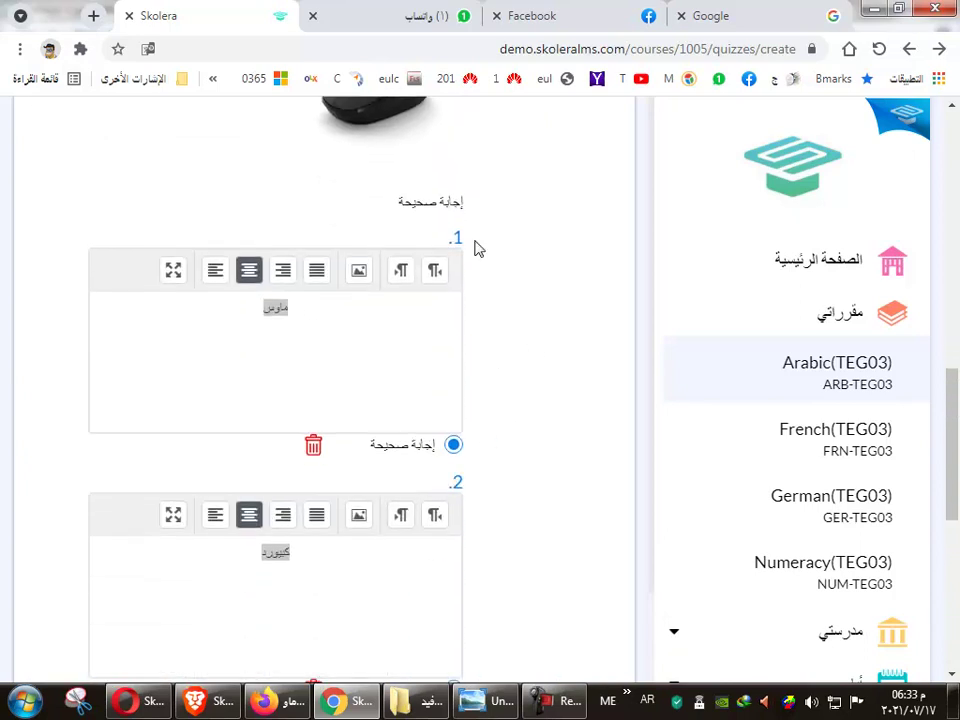
scroll(450, 460, down, 3)
click(453, 407)
scroll(470, 455, down, 3)
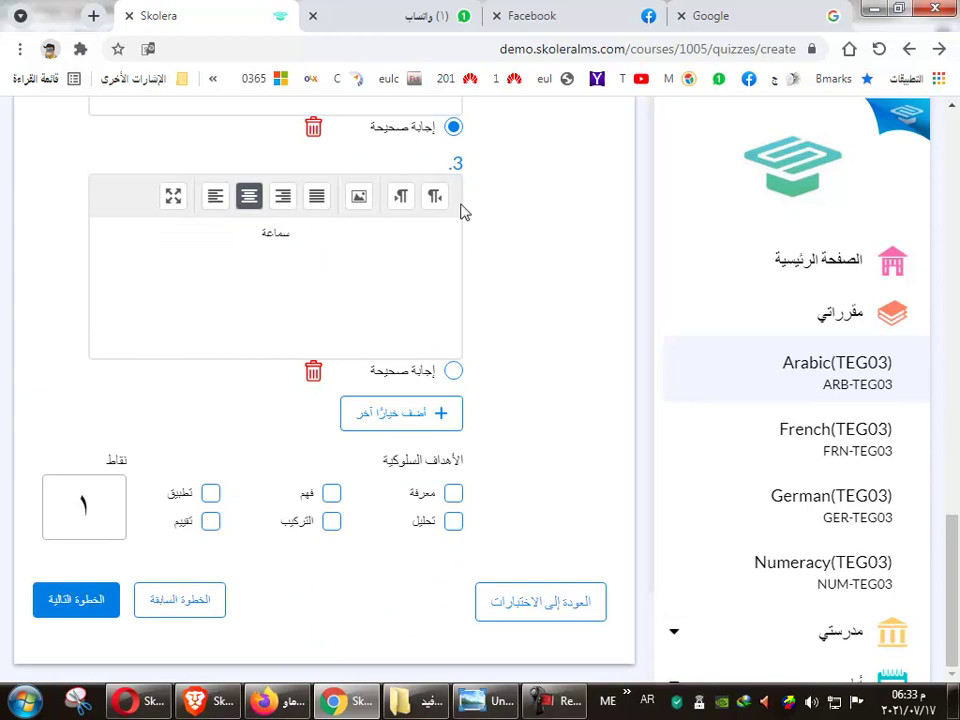
click(453, 371)
scroll(461, 433, up, 1)
scroll(461, 433, up, 7)
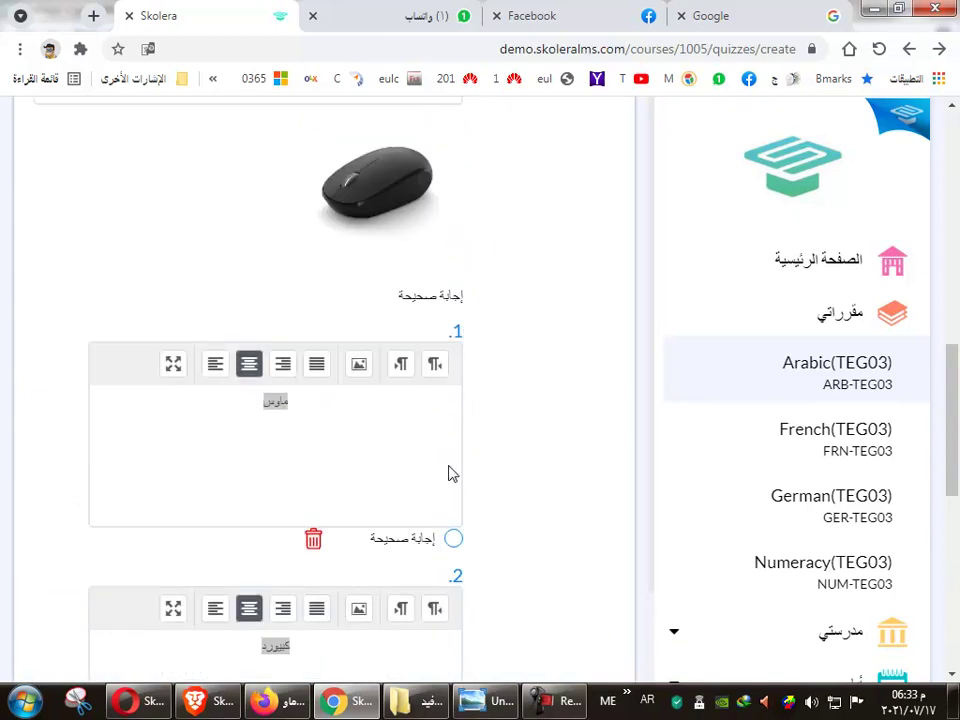
click(455, 545)
Delete the third answer option, سماعة, from question 2.
scroll(455, 550, down, 5)
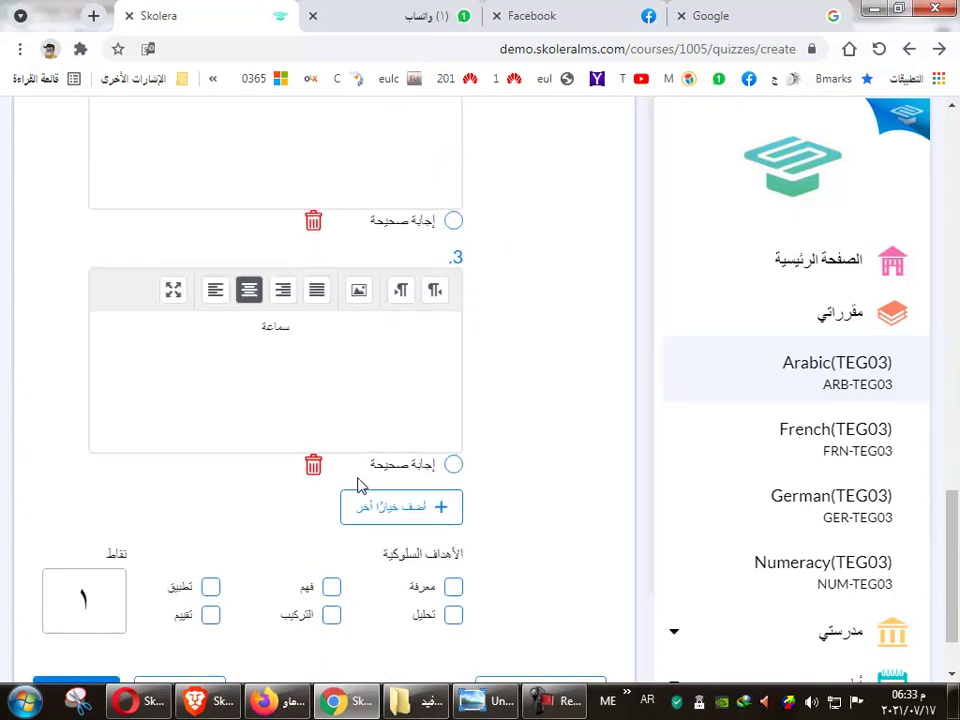
click(313, 468)
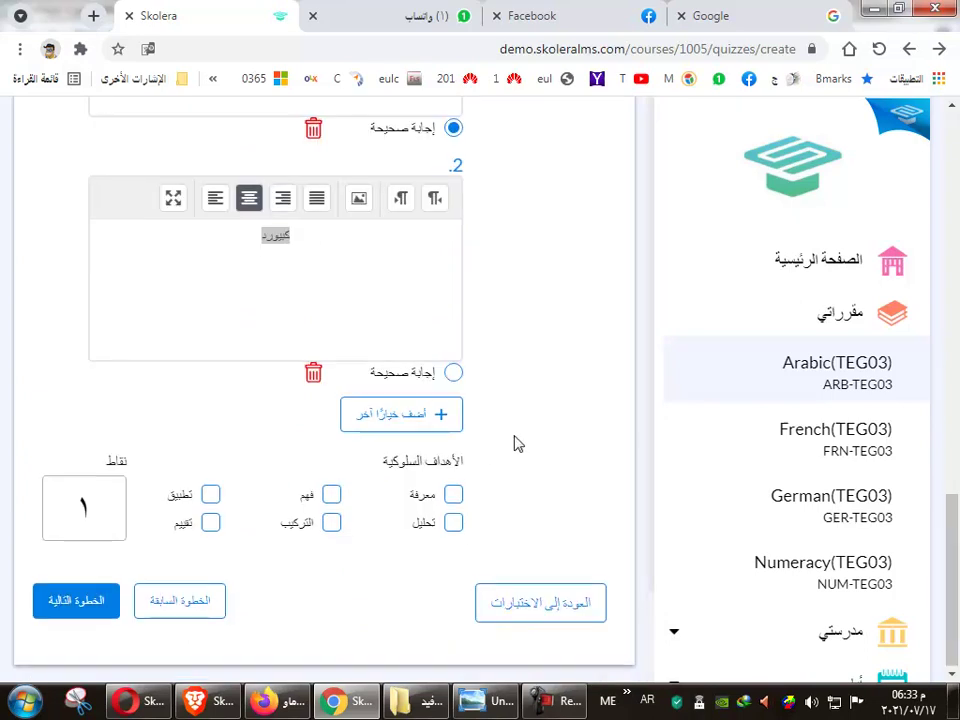
scroll(360, 535, up, 2)
scroll(422, 612, up, 3)
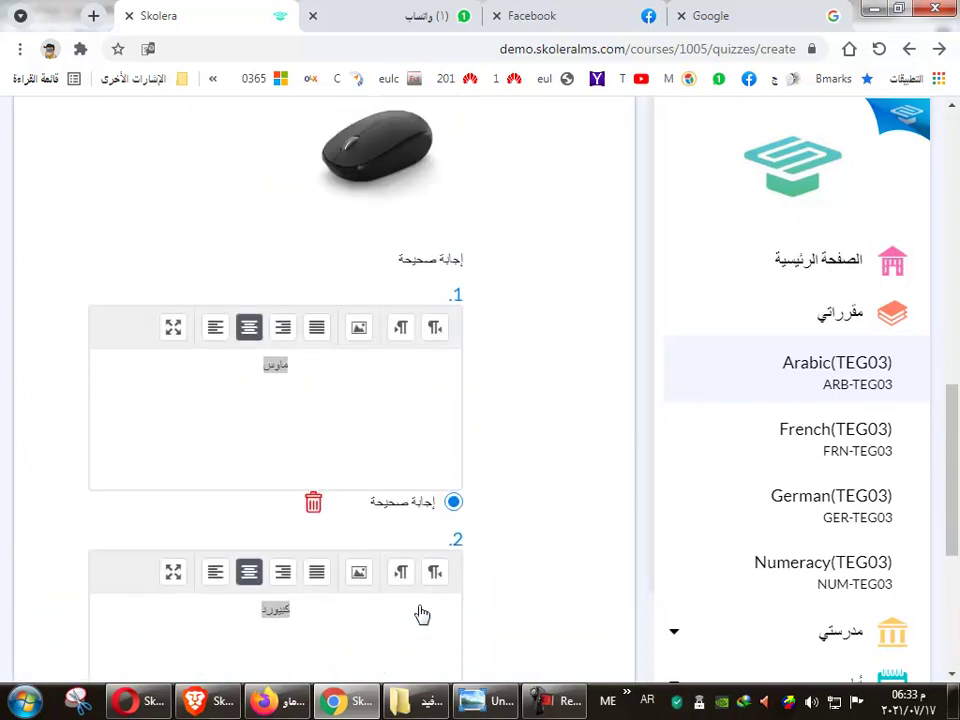
Examine question 2's content, image and two remaining answer options.
scroll(250, 457, up, 3)
triple_click(272, 420)
scroll(321, 484, down, 3)
mouse_move(393, 352)
scroll(470, 368, down, 2)
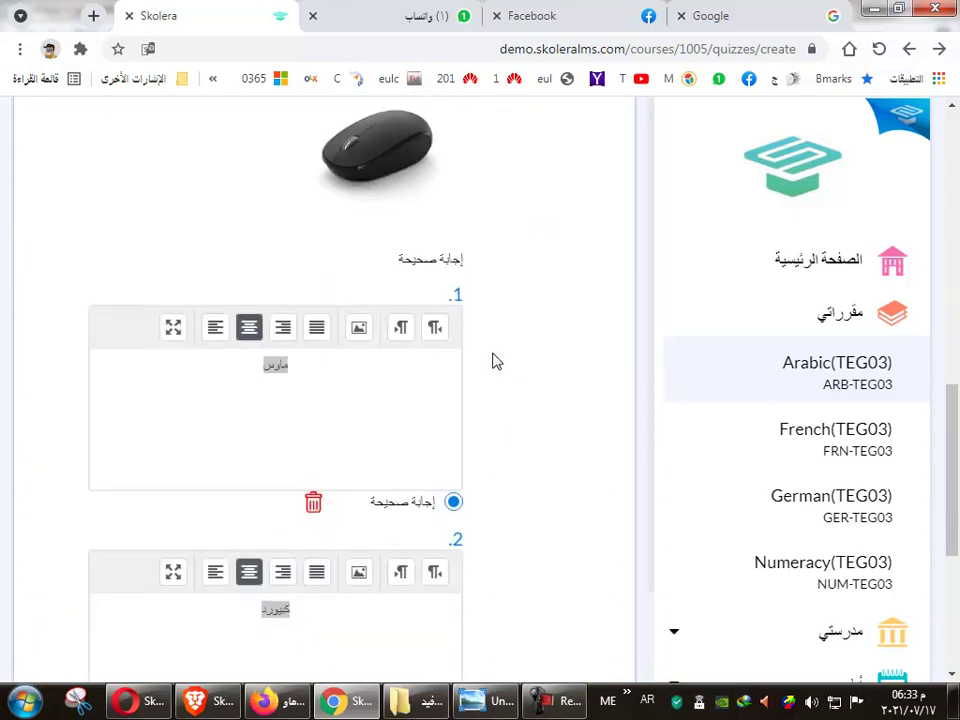
double_click(457, 297)
scroll(296, 404, down, 2)
double_click(455, 349)
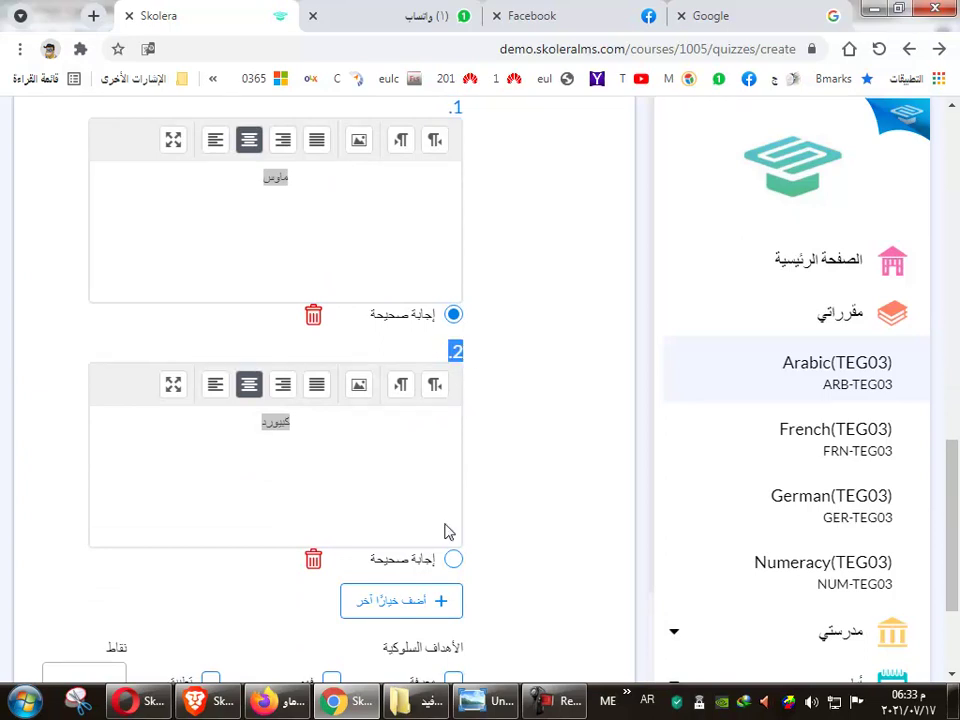
scroll(448, 510, down, 2)
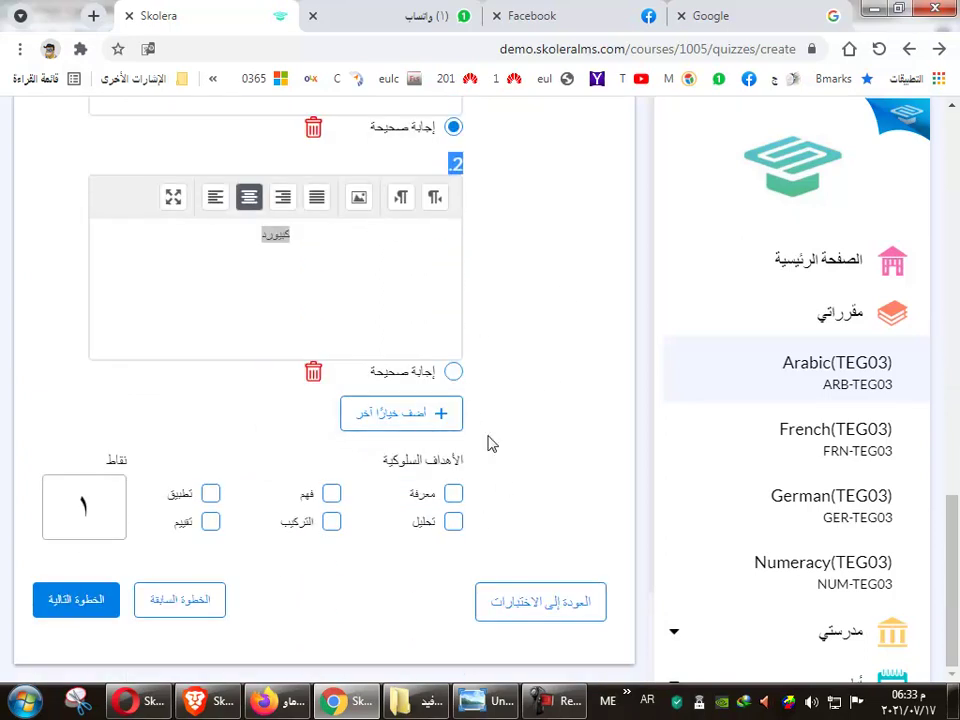
Mark فهم as question 2's behavioural objective and open its points value for editing.
scroll(395, 493, up, 2)
scroll(395, 493, up, 1)
scroll(375, 467, down, 3)
click(331, 493)
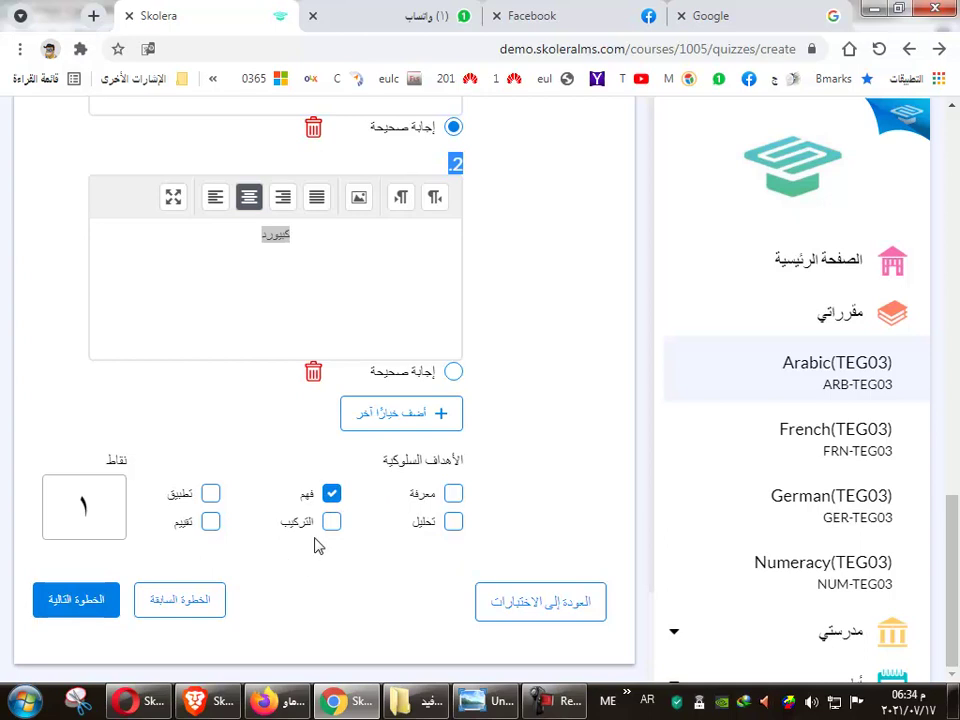
click(80, 505)
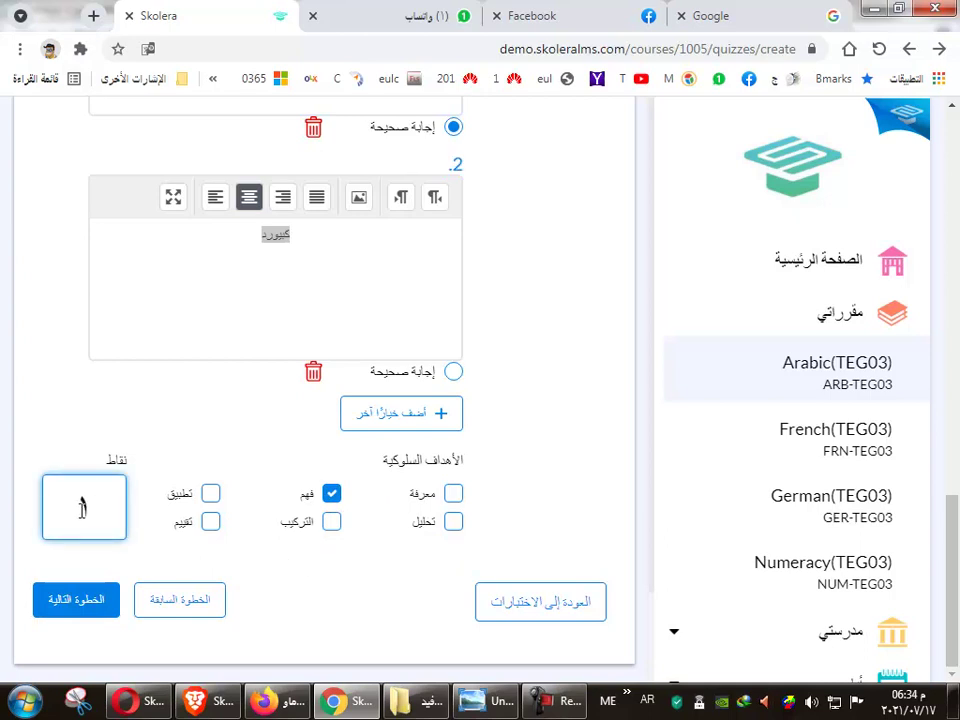
Set question 2's points to 2 and add a third question to the quiz.
drag(66, 521, 98, 497)
text(2)
scroll(546, 606, up, 15)
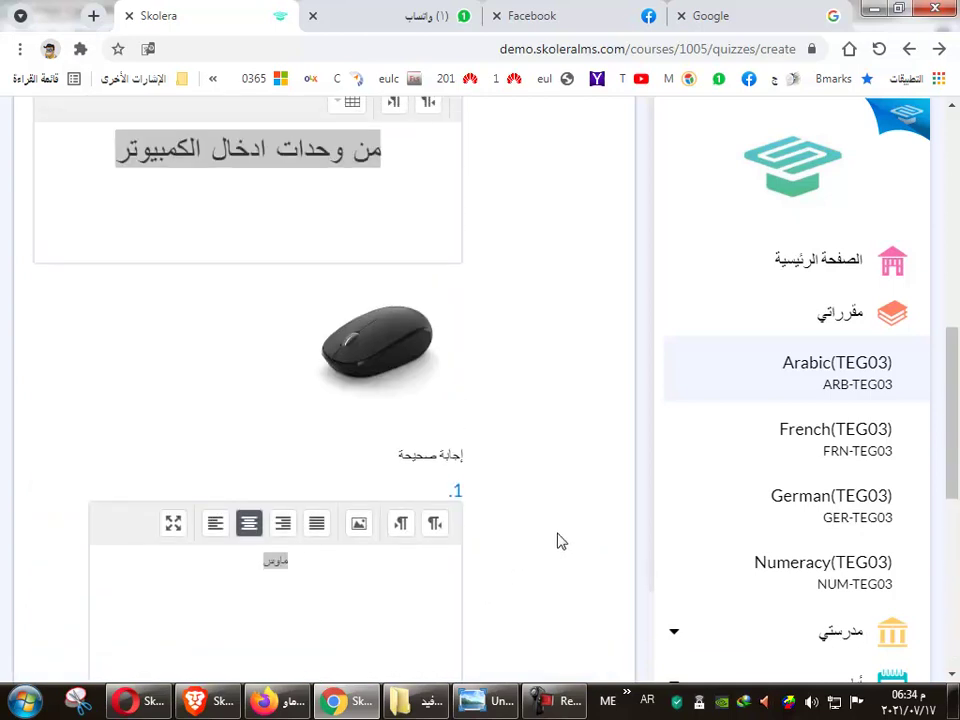
click(575, 567)
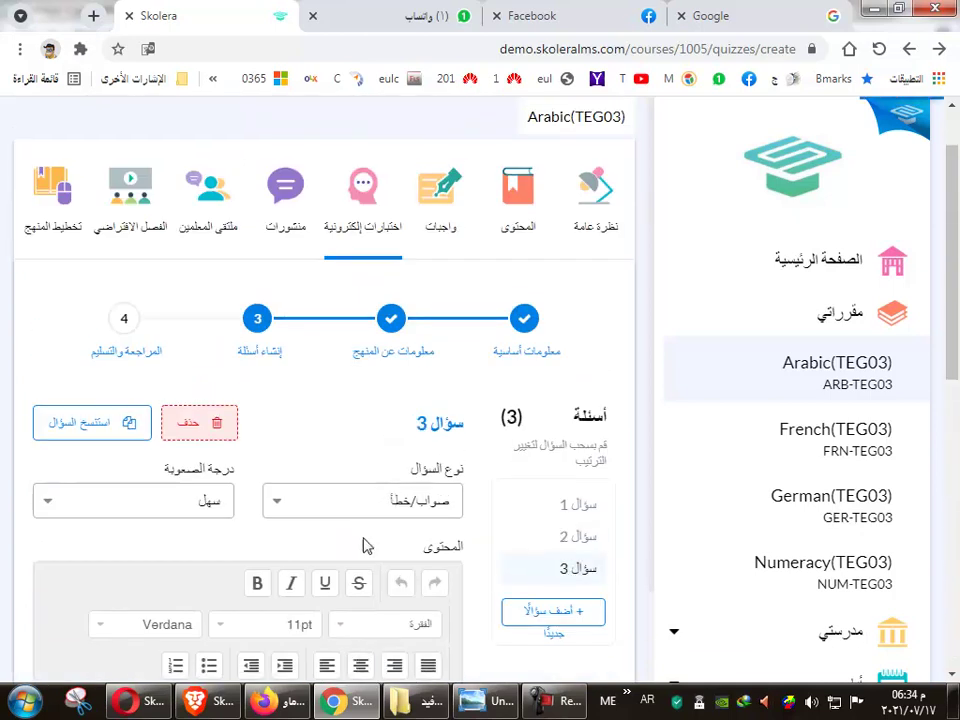
Set question 3's type to توصيل.
click(385, 514)
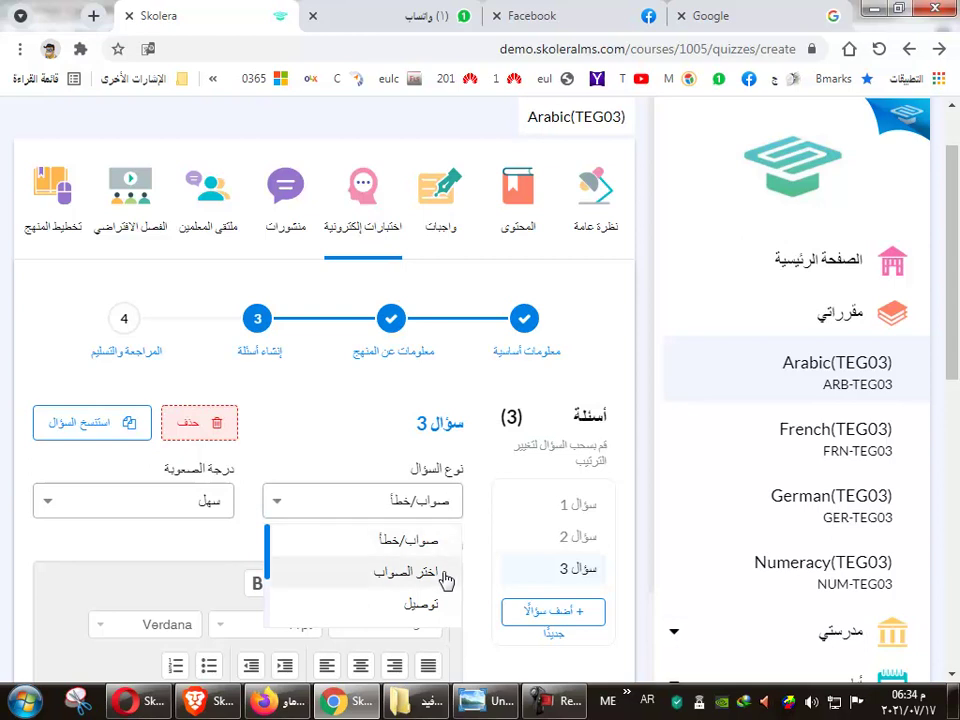
click(436, 605)
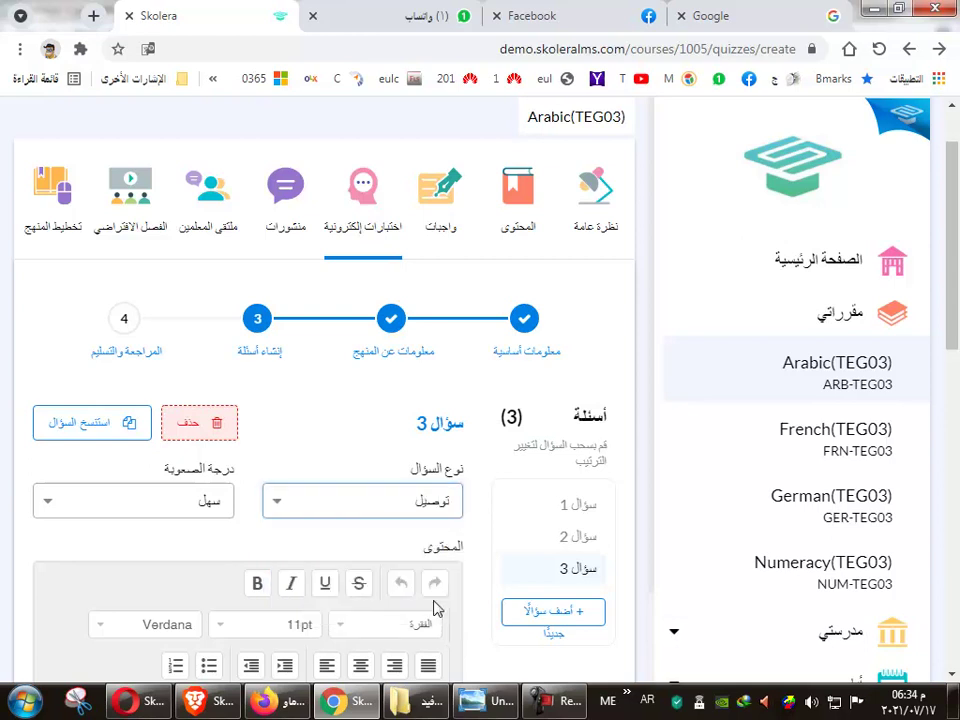
scroll(485, 558, down, 5)
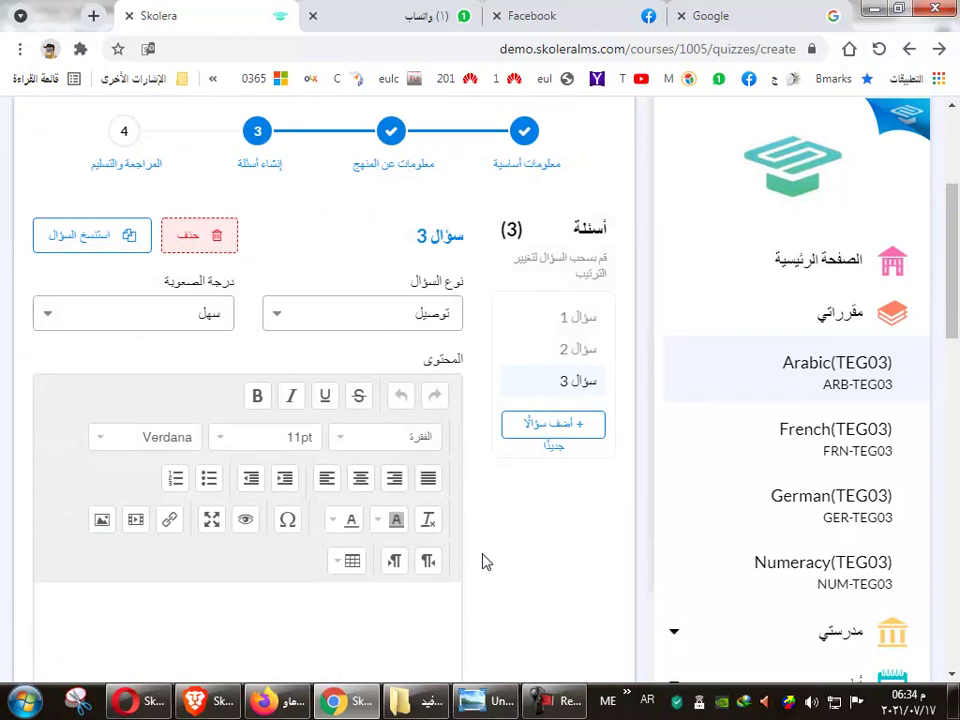
Add a third matching pair to question 3's answer options.
scroll(435, 435, down, 3)
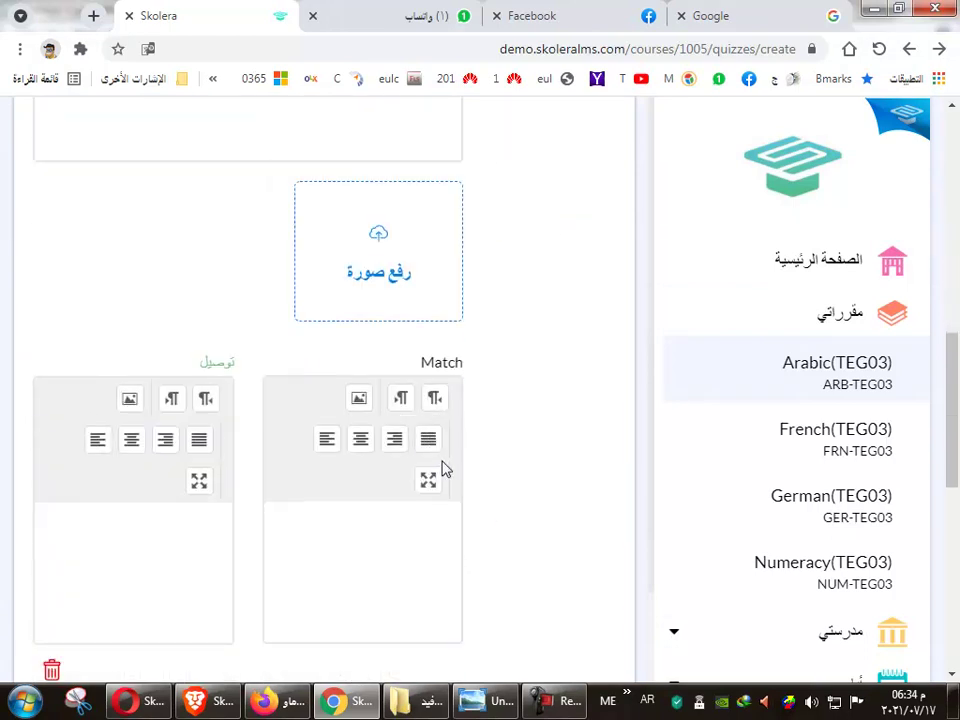
scroll(410, 320, down, 2)
click(369, 384)
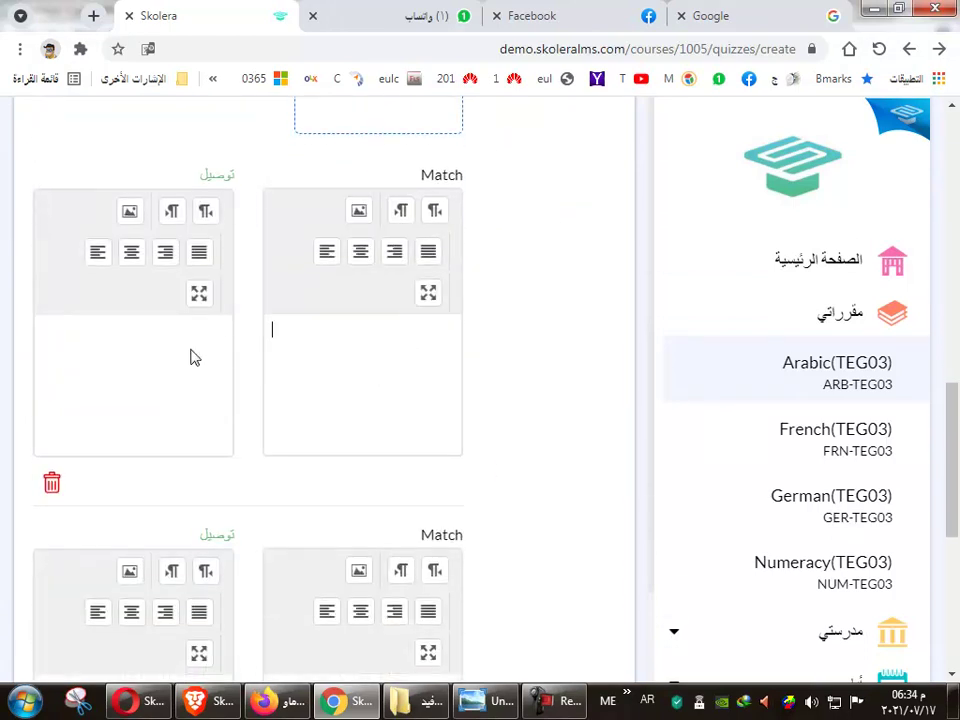
scroll(167, 491, down, 5)
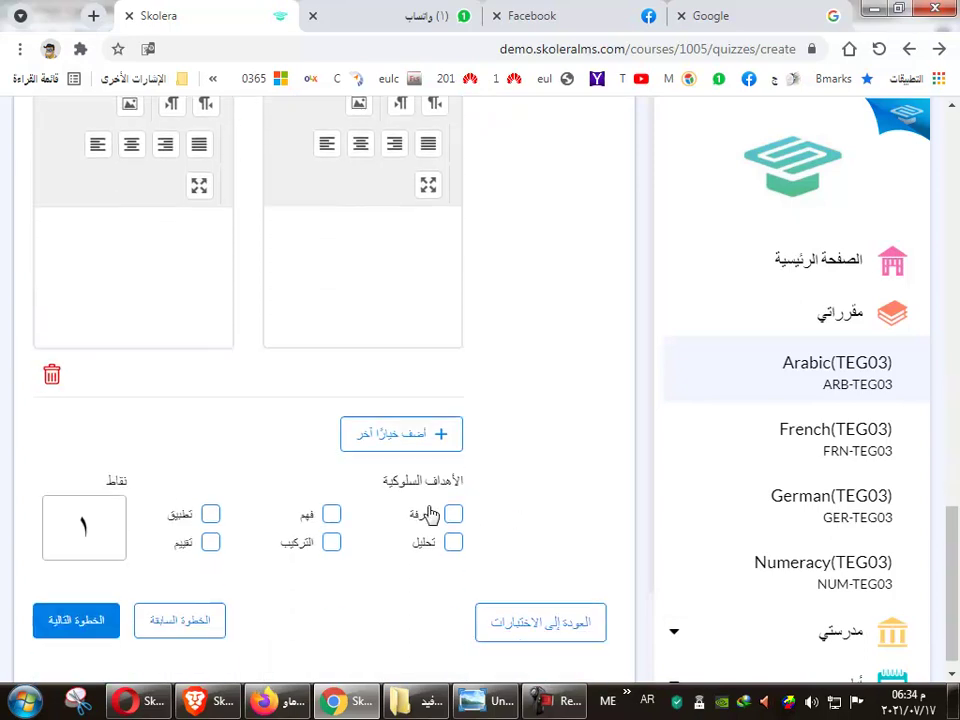
click(405, 440)
Enter اختر لكل دولة العاصمة المناسبة لها as question 3's content, centred at 24pt.
scroll(549, 489, up, 10)
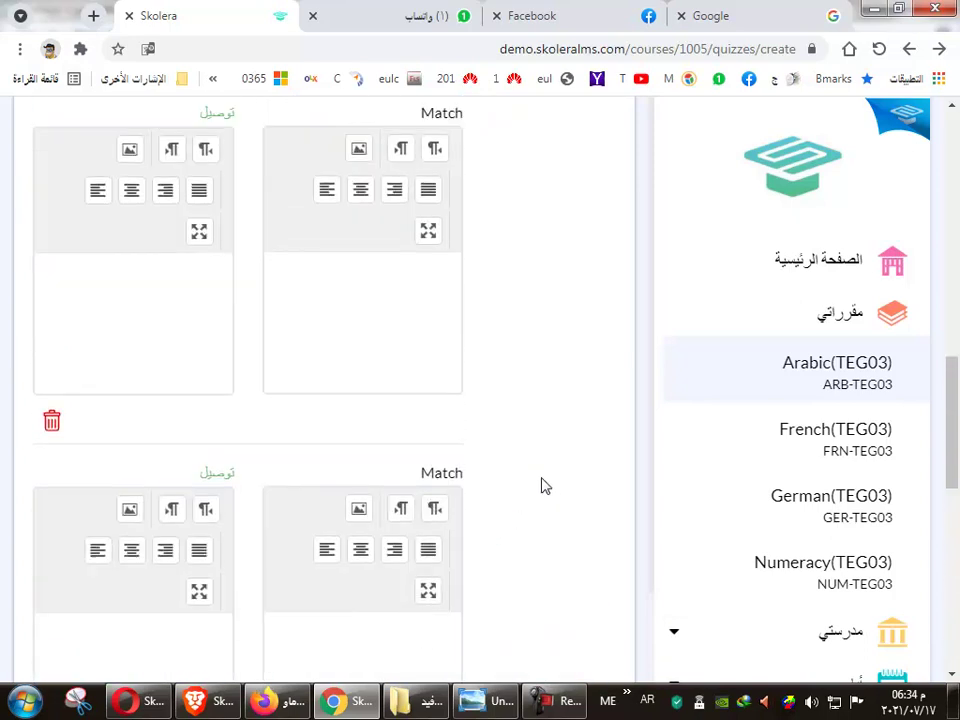
scroll(452, 428, up, 1)
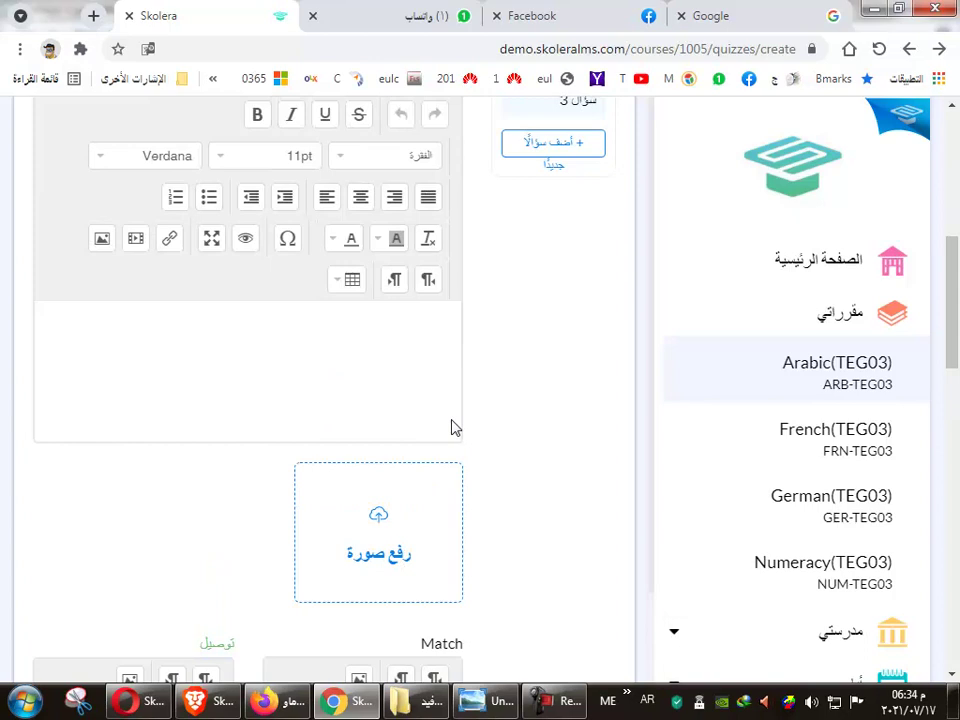
text(اختر لكل دولة العاصمة المناسبة لها)
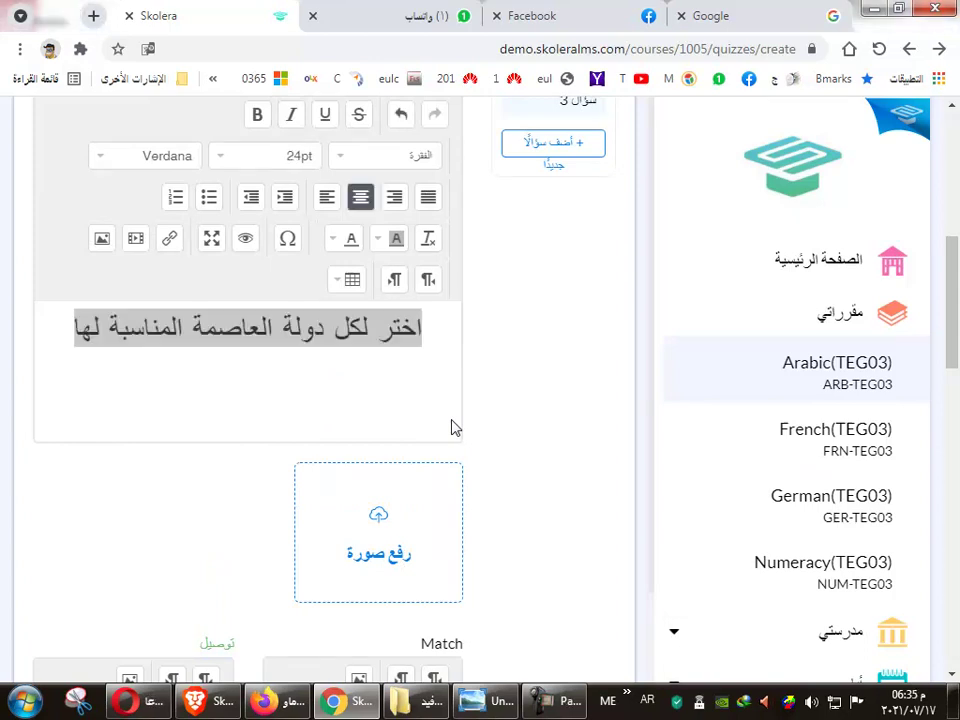
click(343, 333)
Examine question 3's matching pairs, checking the capital paired with مصر, السعودية and الامارات.
scroll(169, 437, down, 3)
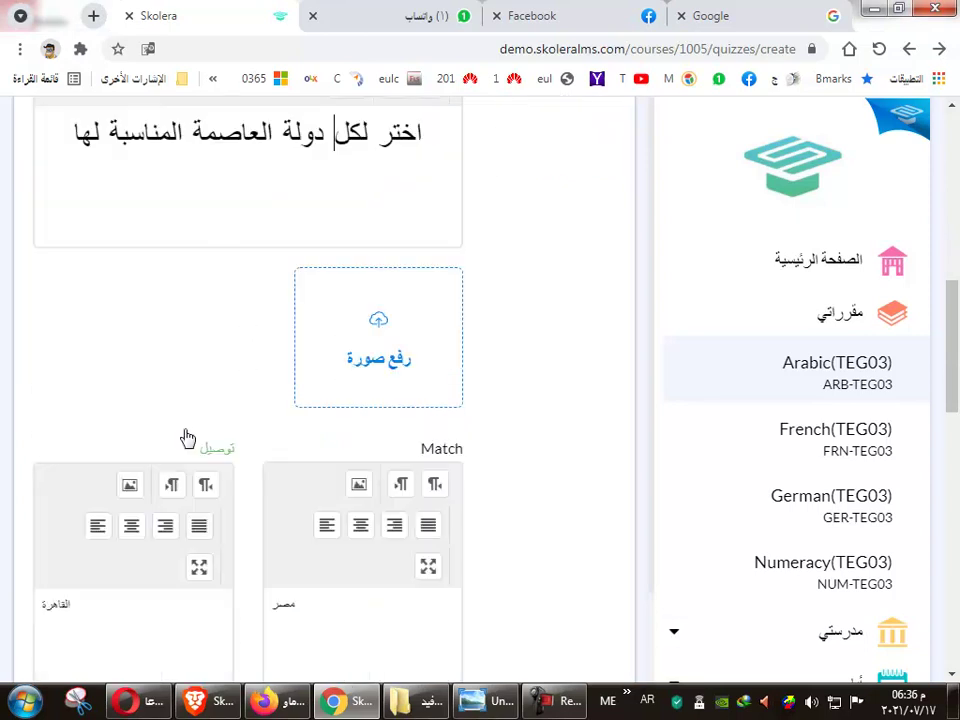
scroll(258, 455, down, 2)
double_click(283, 329)
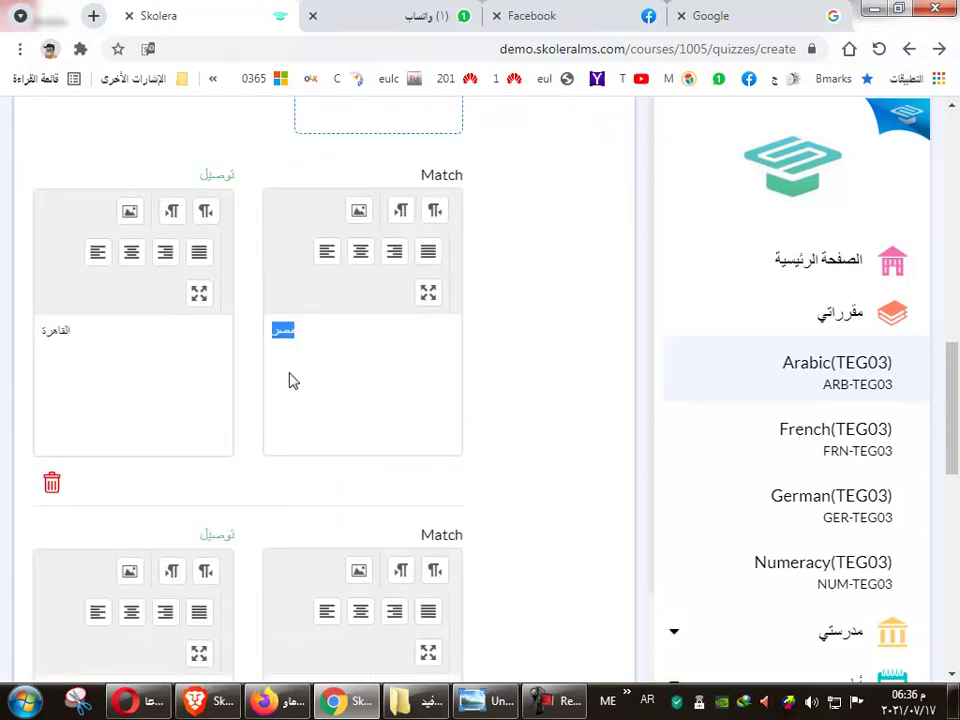
double_click(51, 330)
scroll(432, 546, down, 2)
double_click(290, 502)
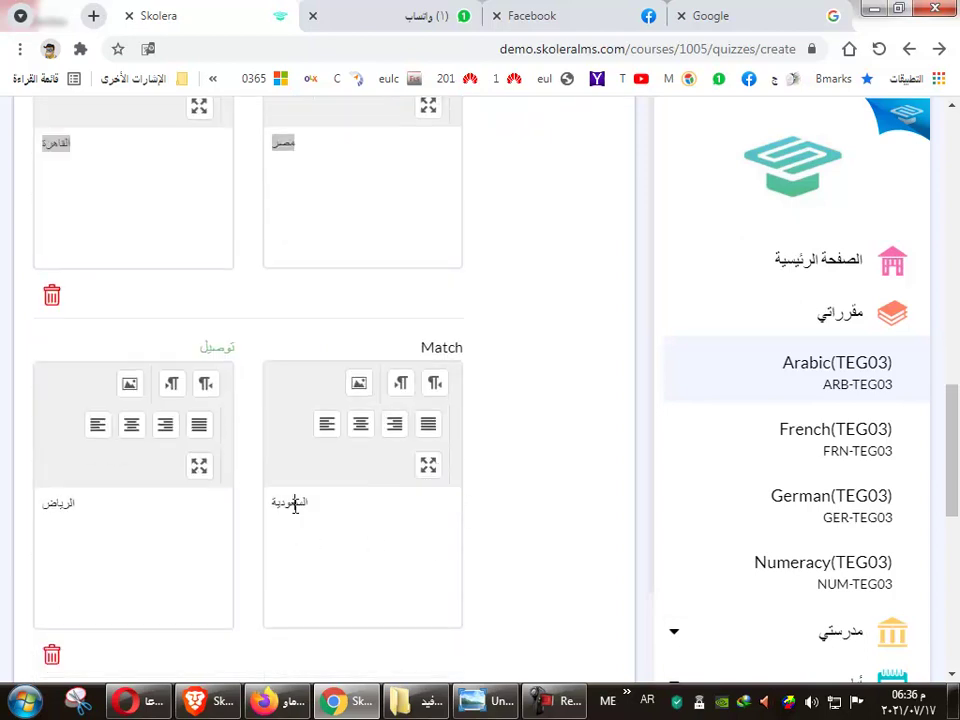
double_click(70, 501)
scroll(426, 544, down, 4)
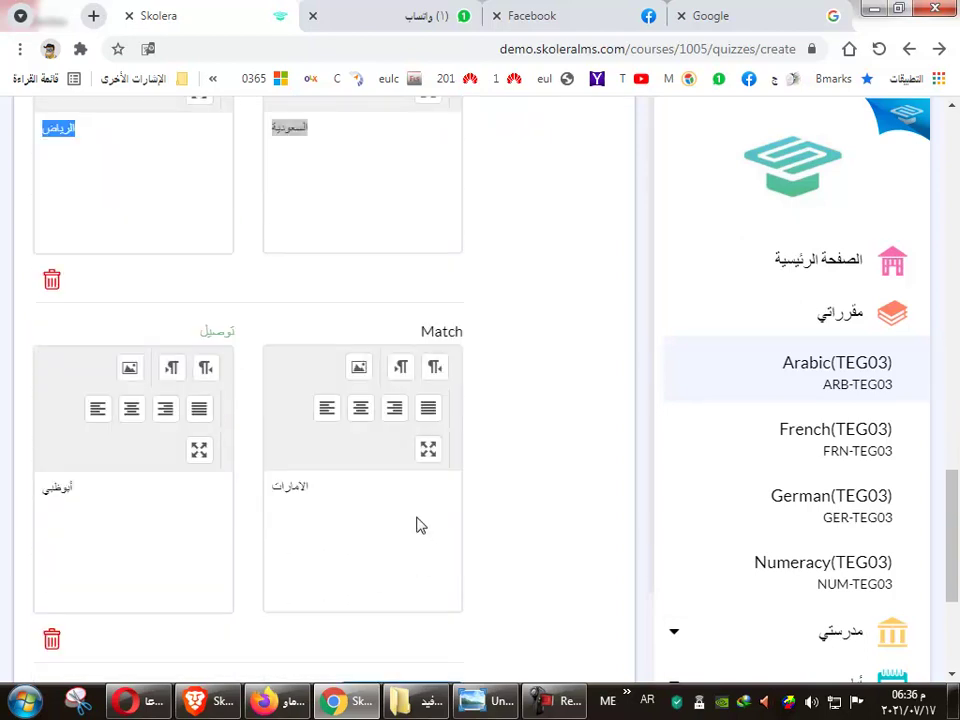
double_click(296, 486)
double_click(58, 488)
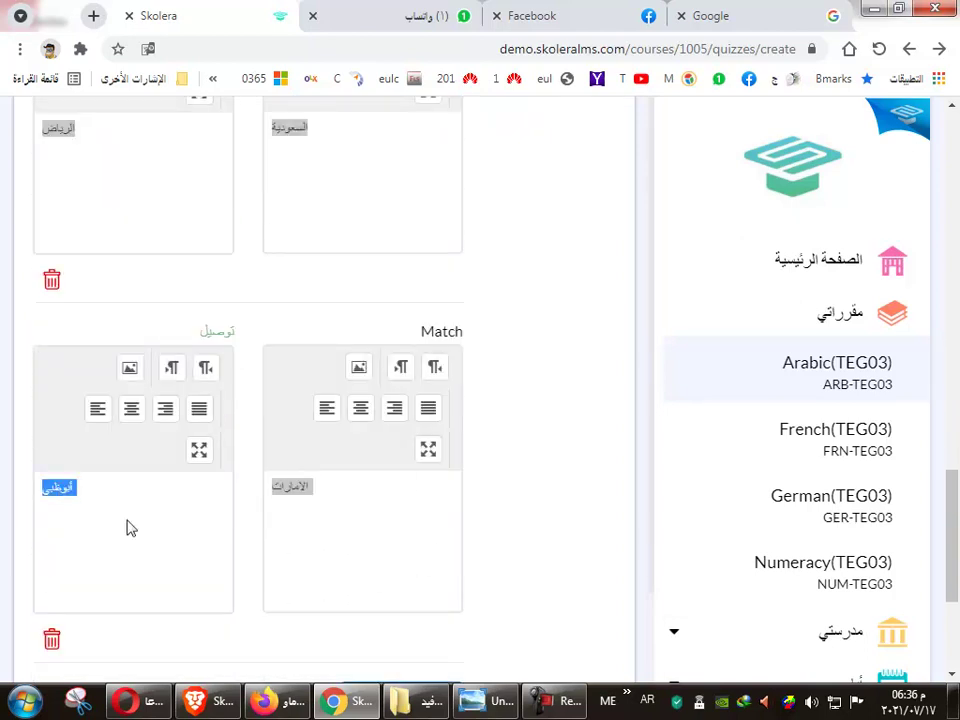
scroll(288, 570, up, 1)
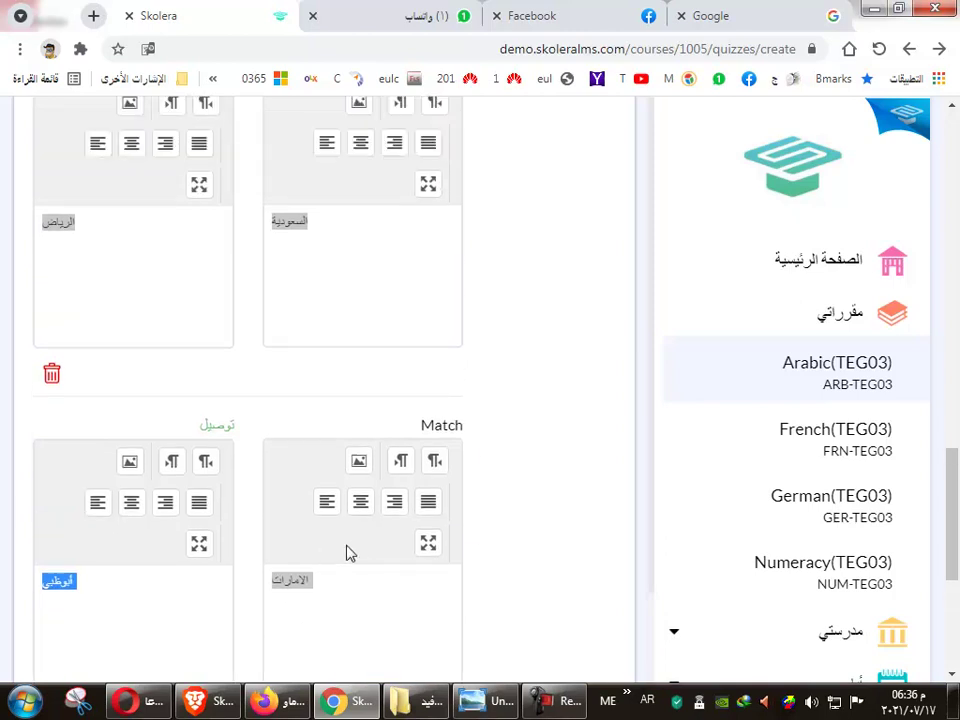
scroll(330, 556, up, 2)
scroll(361, 551, up, 4)
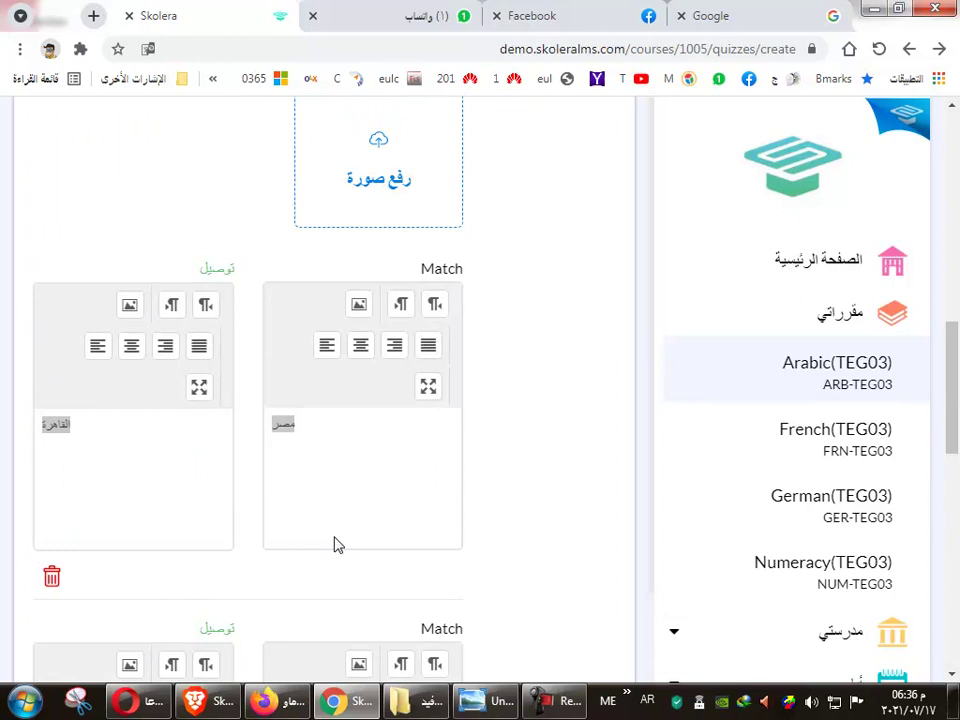
scroll(334, 530, up, 1)
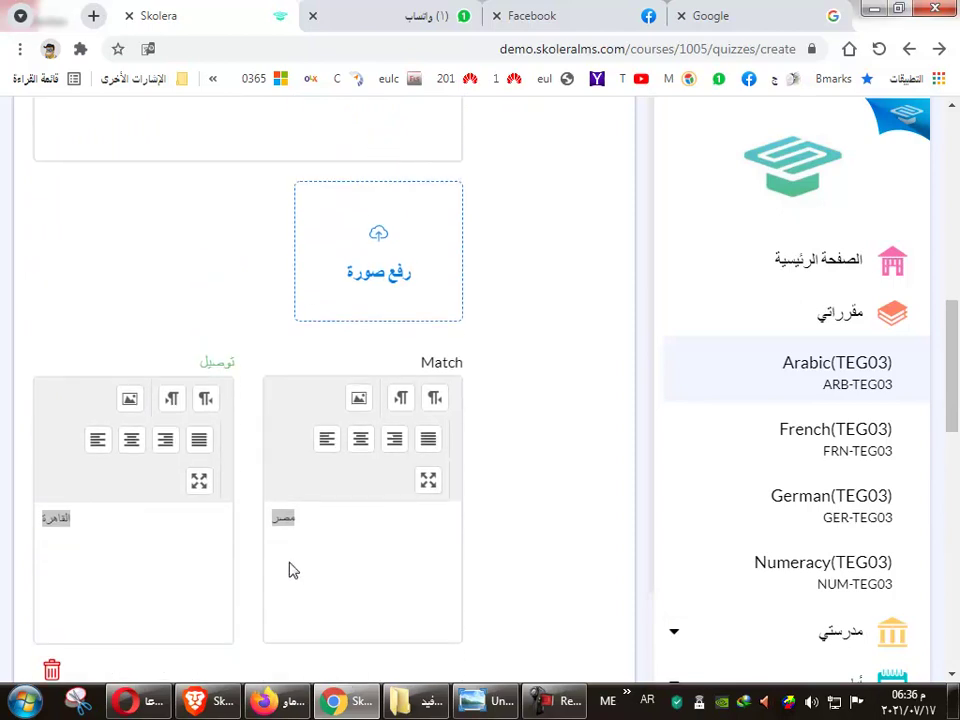
scroll(288, 570, down, 6)
scroll(290, 575, down, 3)
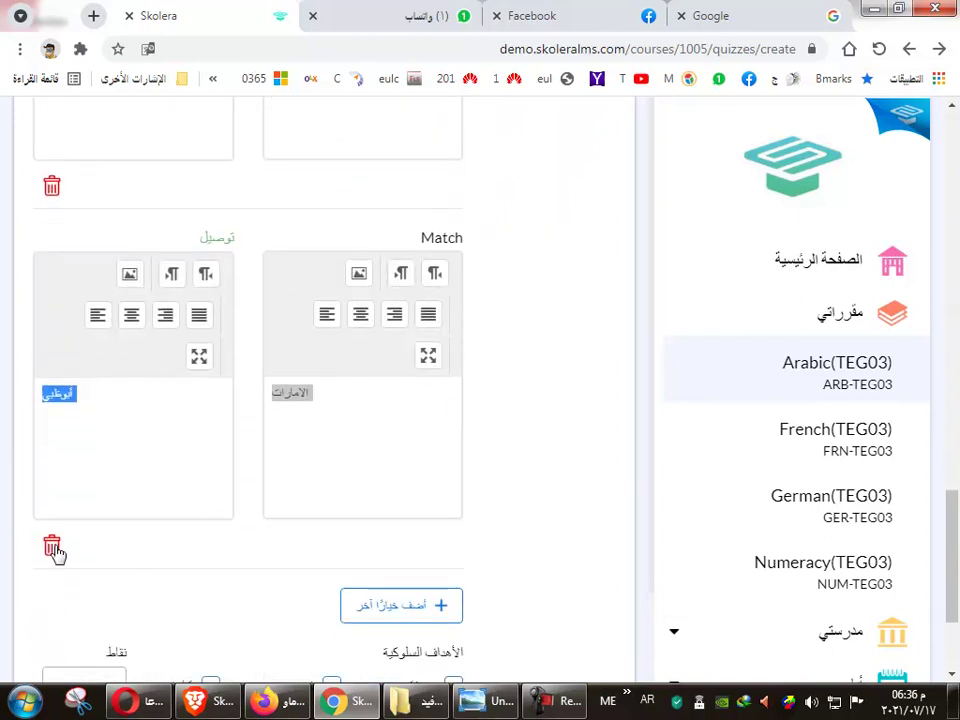
Give question 3 the معرفة behavioural objective and 3 points, and add a fourth question.
scroll(390, 625, down, 2)
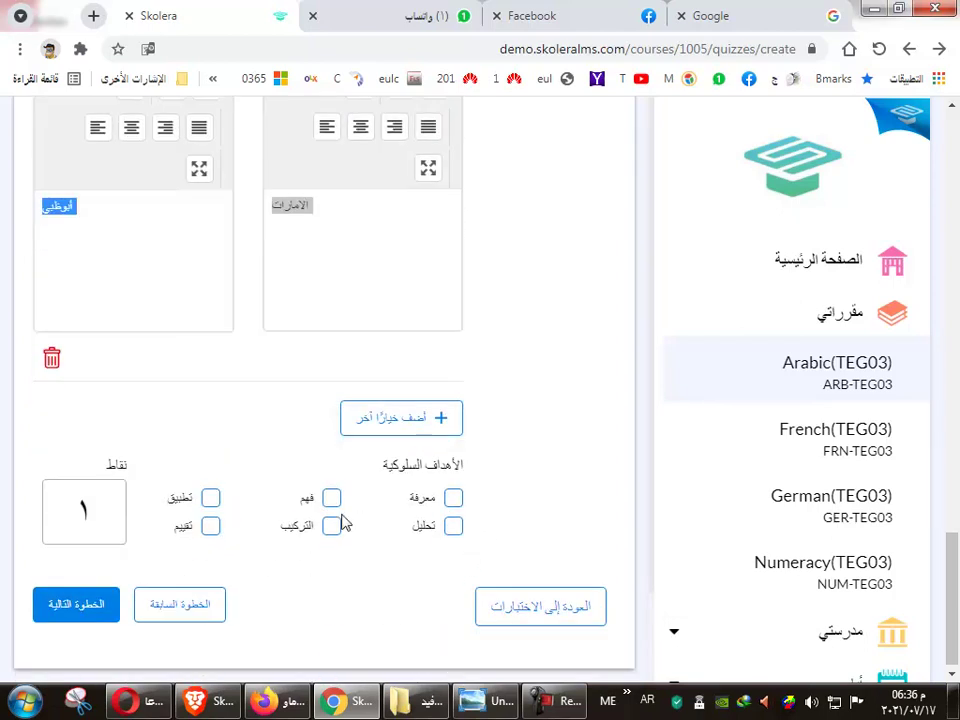
click(455, 499)
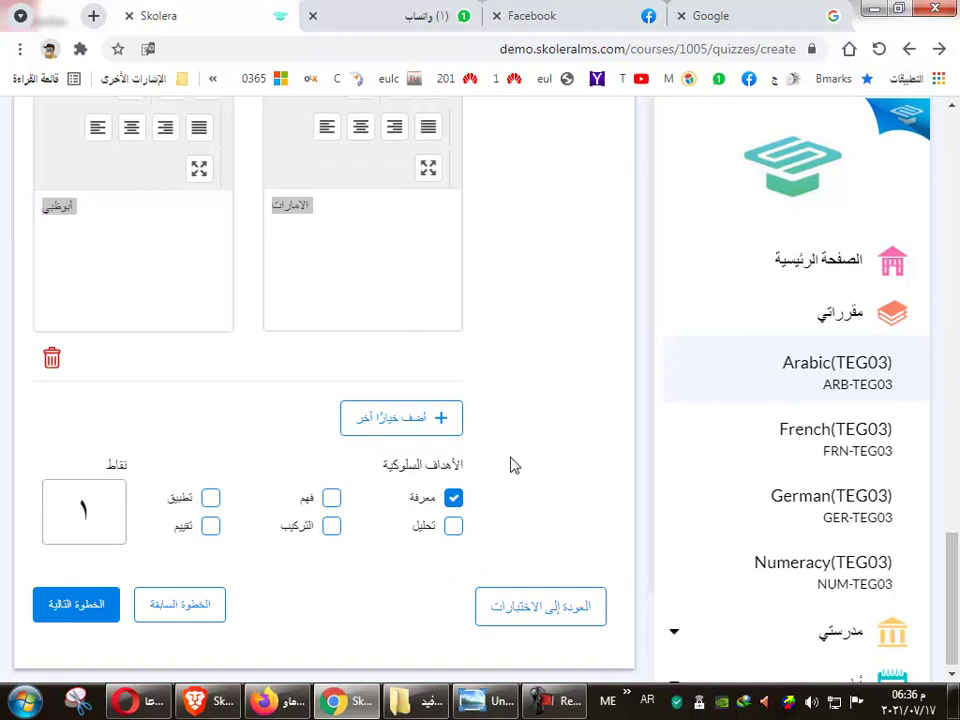
double_click(95, 513)
text(3)
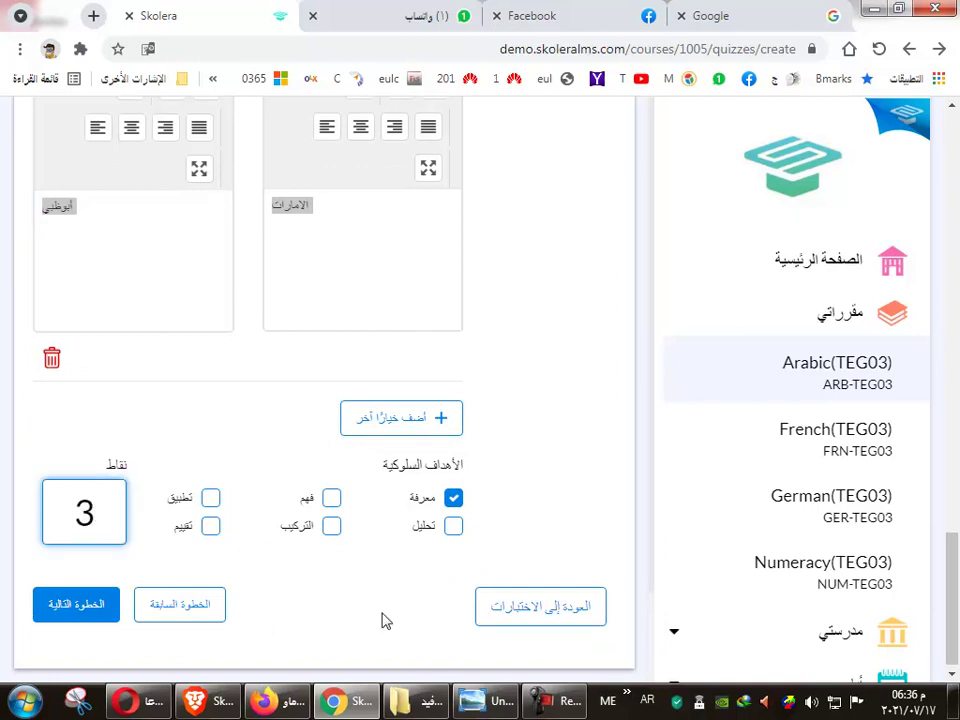
scroll(551, 531, up, 15)
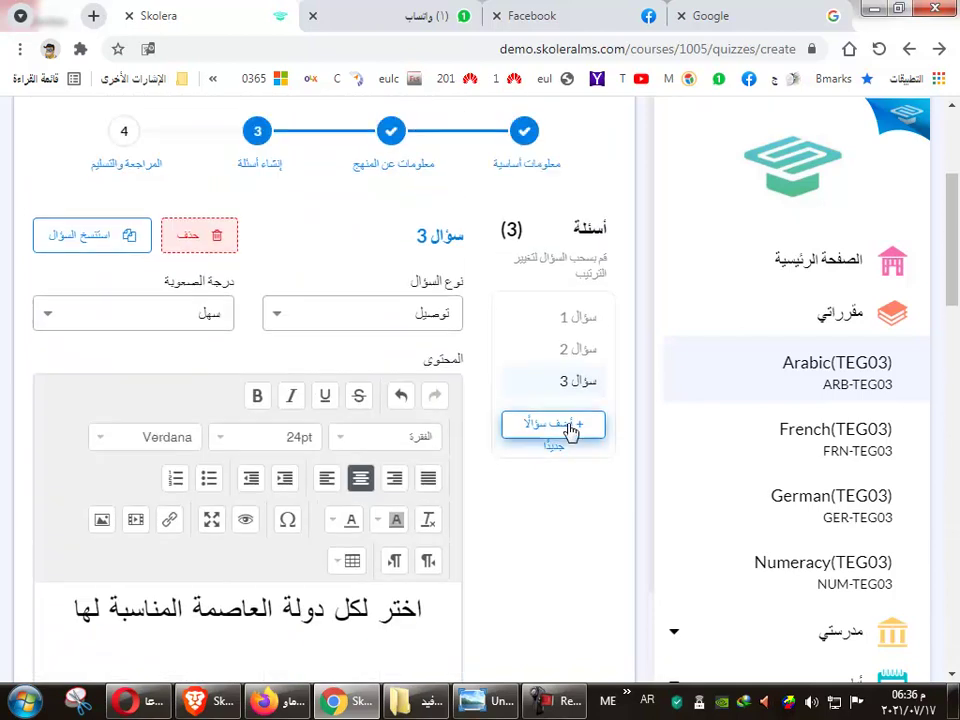
click(570, 430)
Review questions 1, 2 and 3 in turn, checking their types, content and answer options.
click(562, 317)
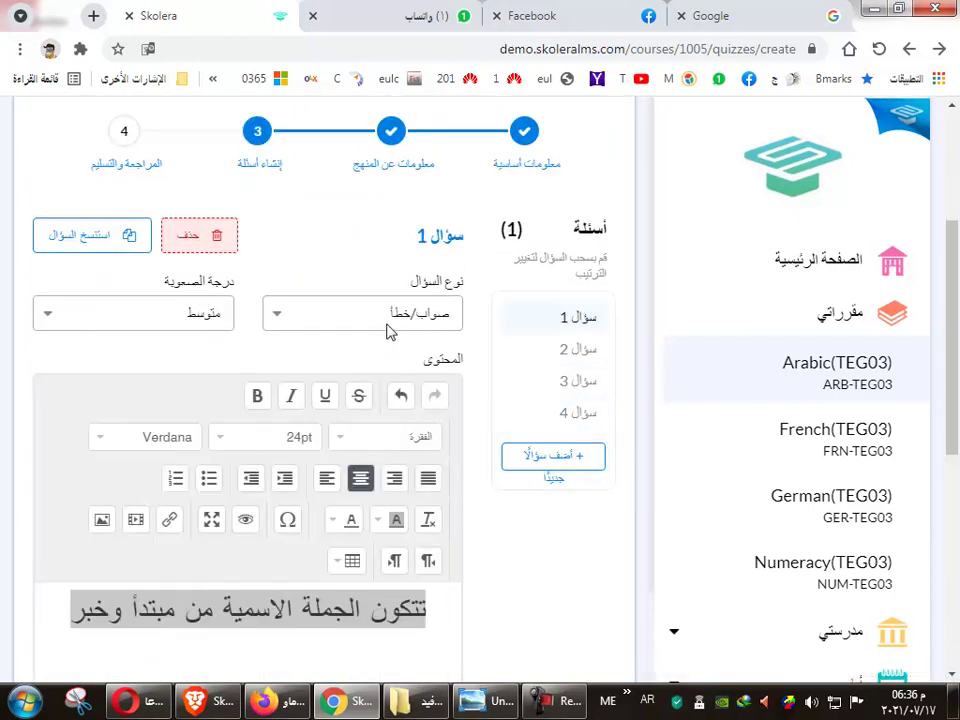
scroll(356, 536, down, 5)
scroll(555, 461, up, 6)
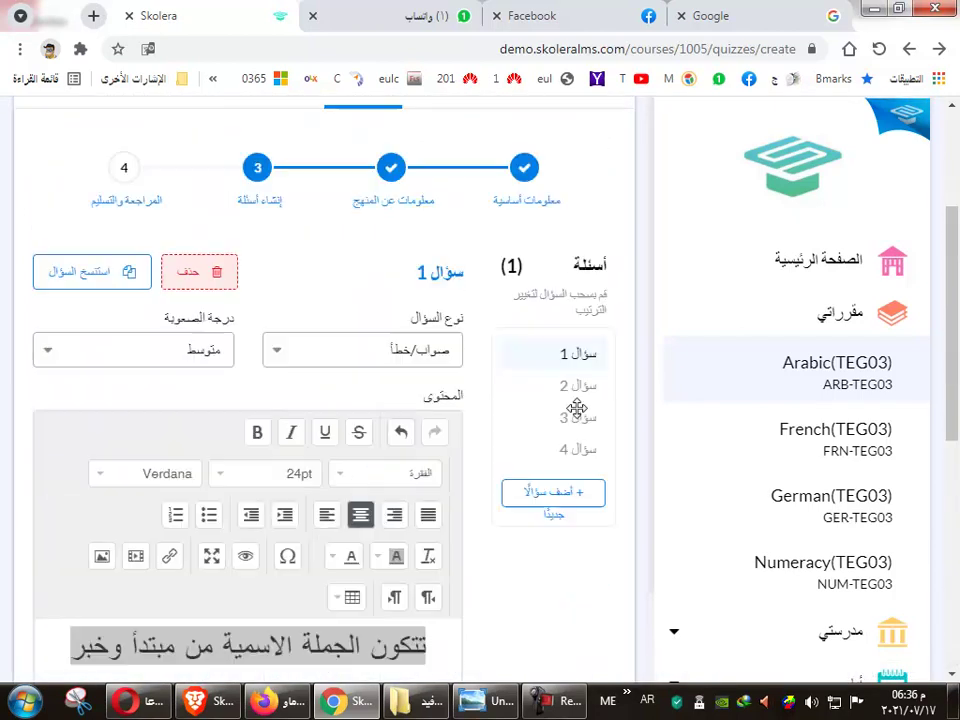
click(575, 386)
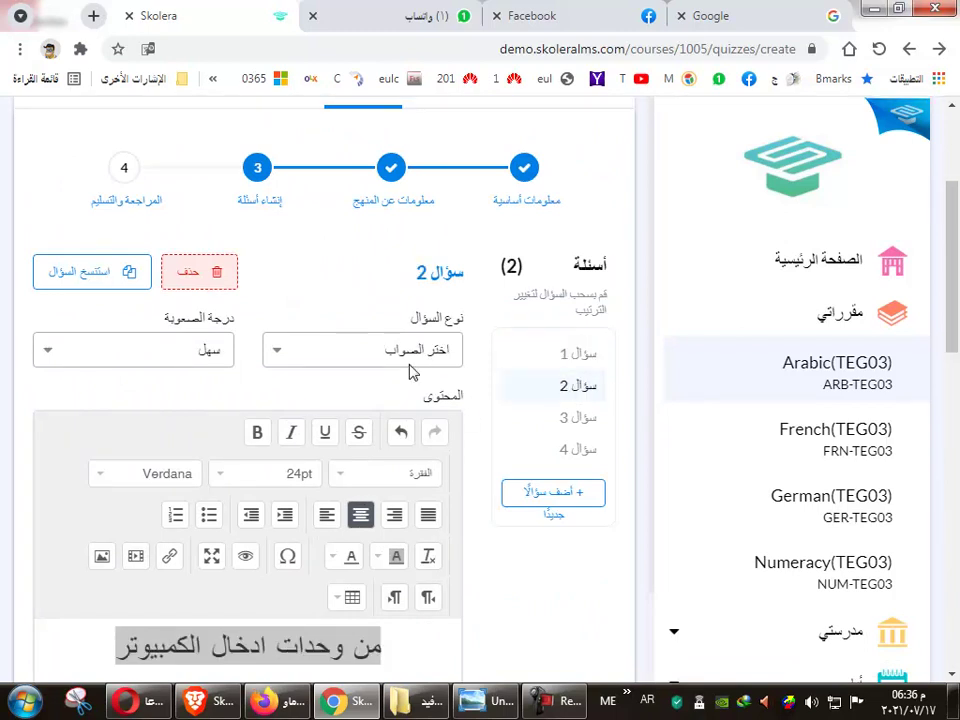
scroll(415, 400, down, 2)
click(339, 437)
scroll(326, 435, down, 4)
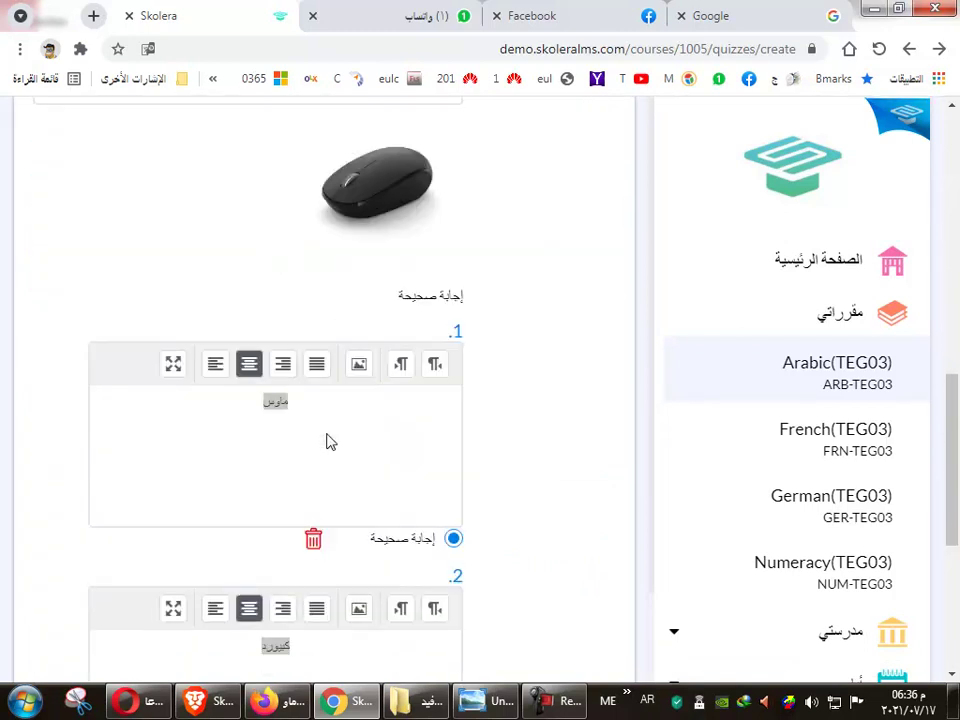
scroll(510, 470, down, 4)
scroll(506, 514, up, 7)
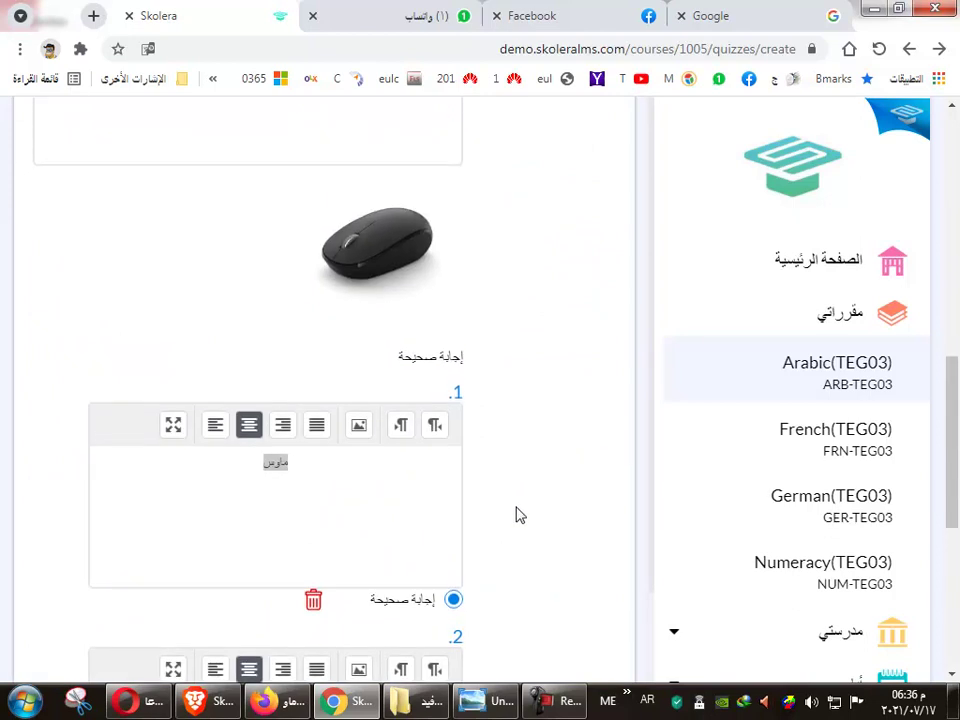
scroll(519, 513, up, 5)
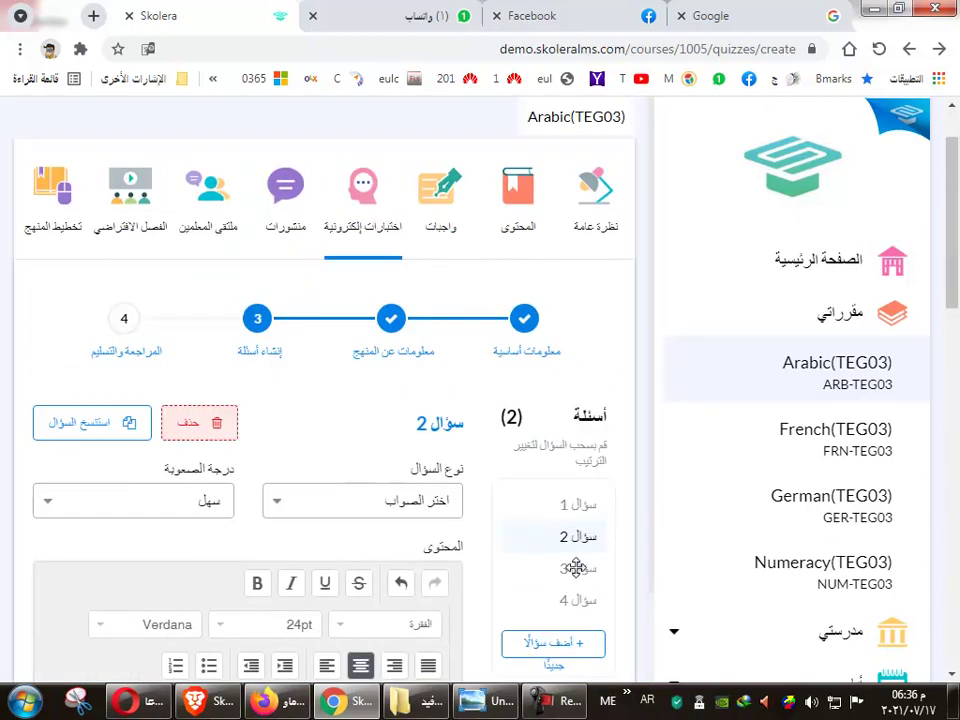
click(574, 568)
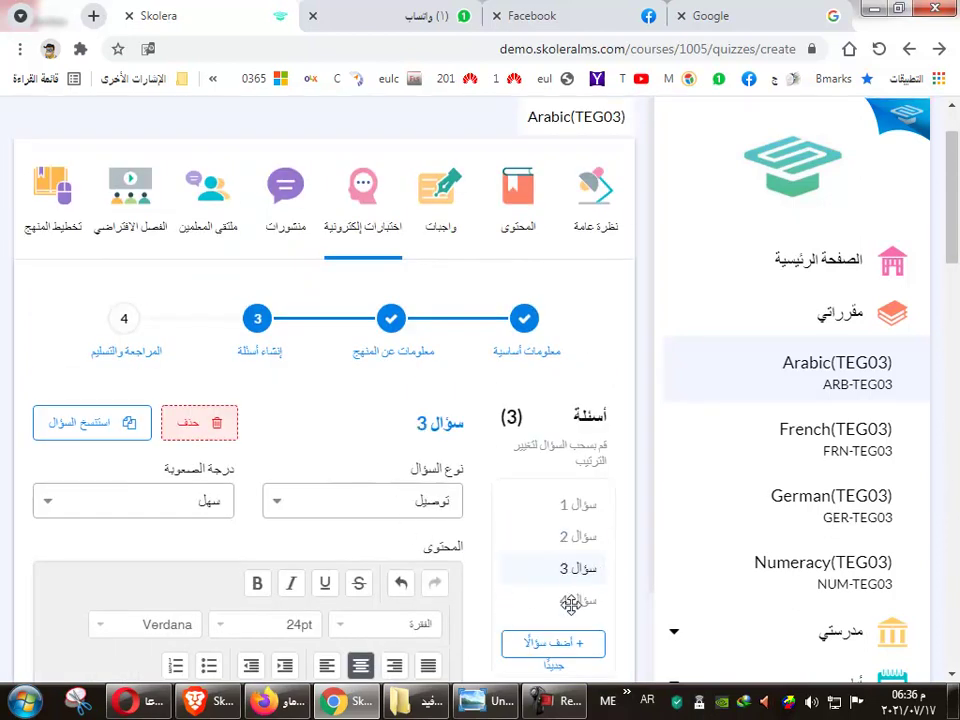
Set question 4's type to اختيار من متعدد and look over its empty content and answer options.
click(506, 602)
click(386, 518)
scroll(349, 579, down, 3)
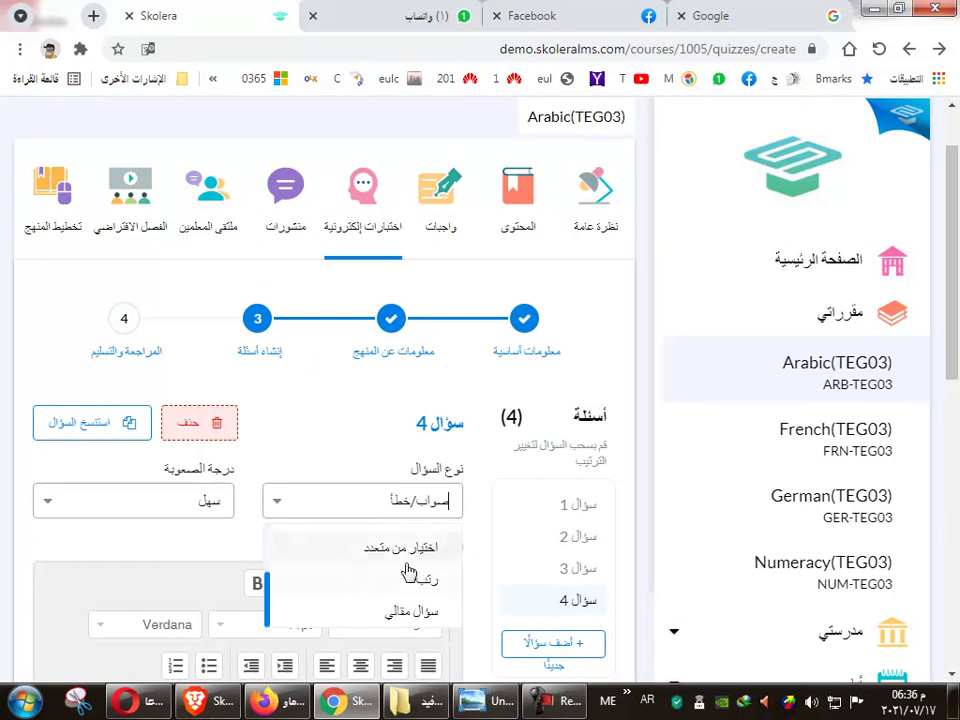
click(402, 560)
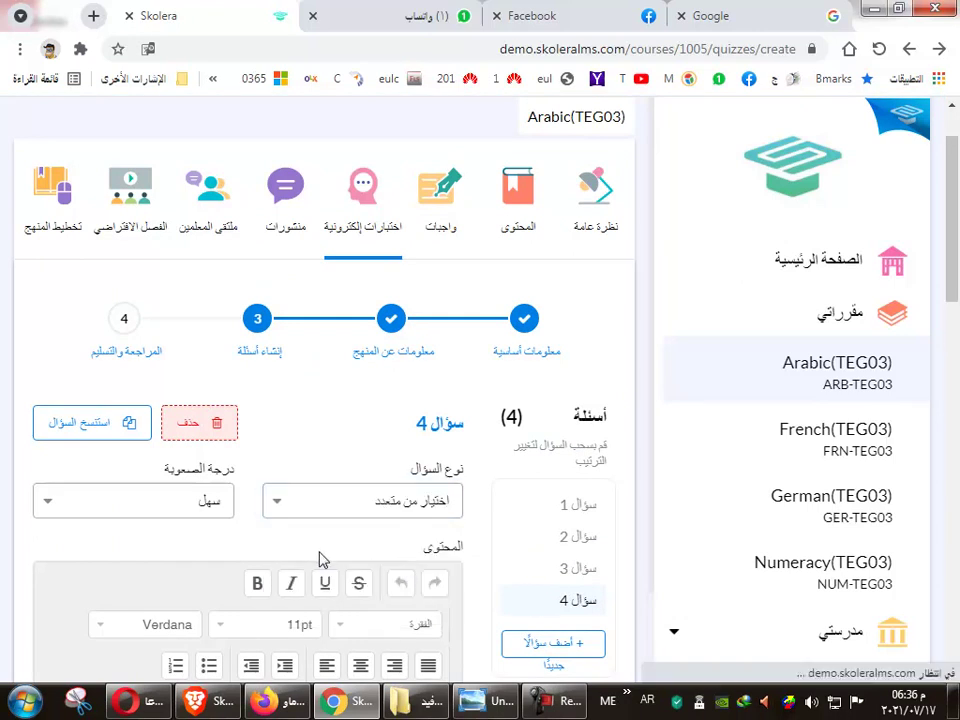
scroll(332, 557, down, 4)
scroll(370, 538, down, 10)
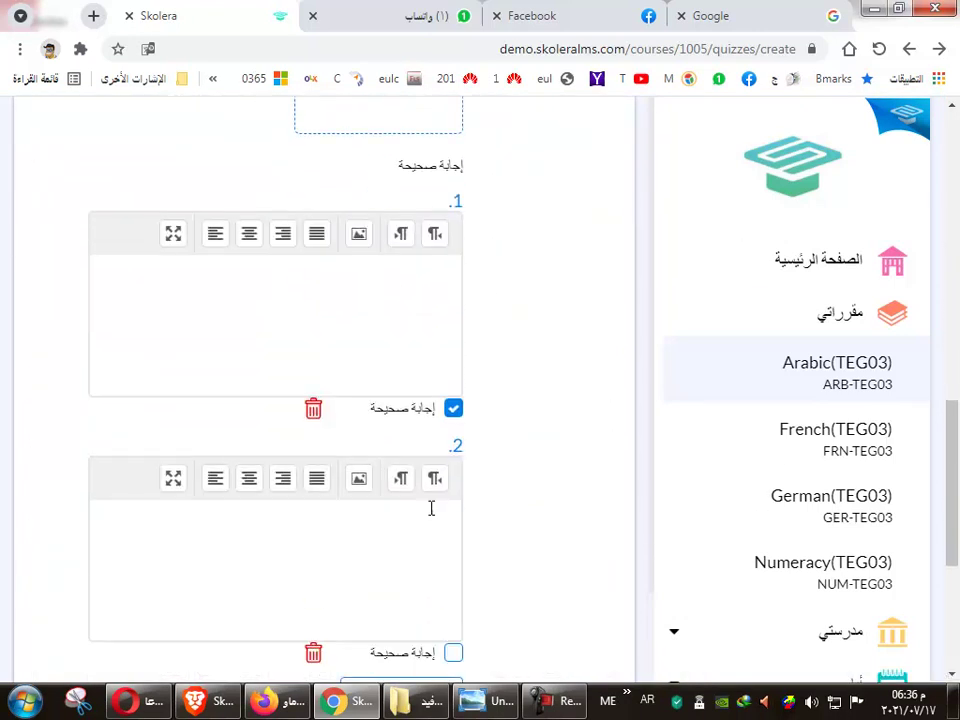
scroll(467, 545, up, 12)
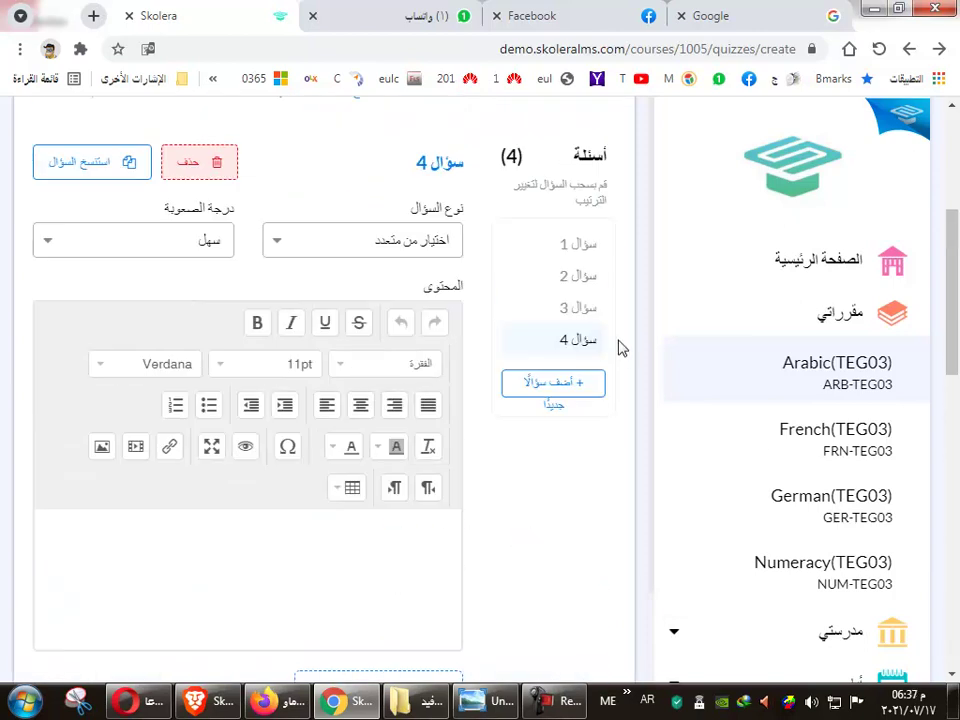
Copy question 2's content text, من وحدات ادخال الكمبيوتر, and look over its image and answer options.
click(576, 278)
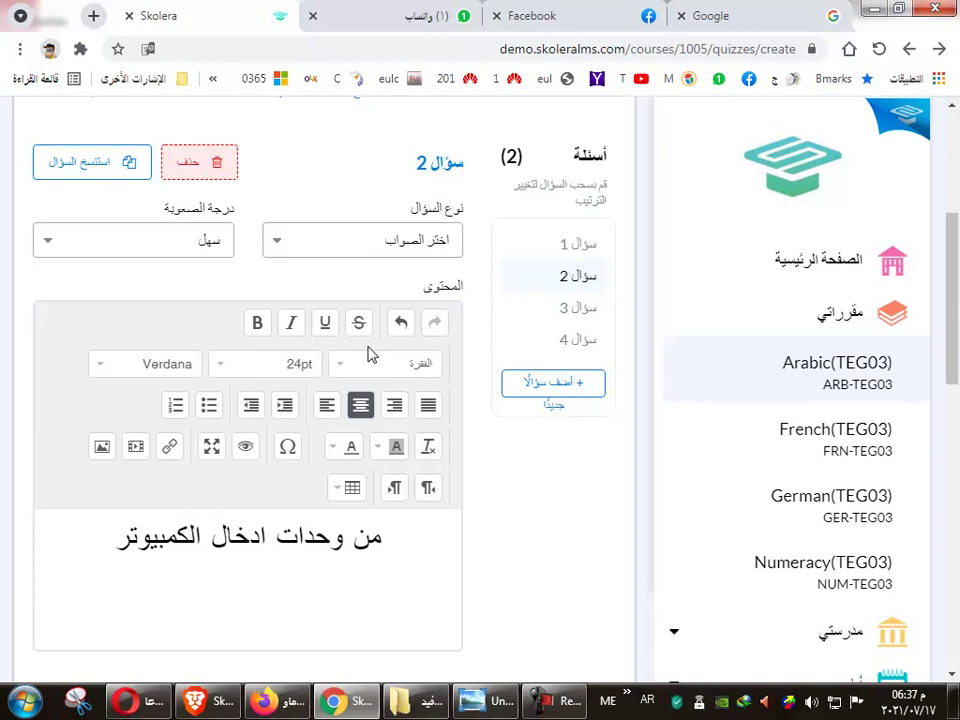
triple_click(313, 533)
right_click(313, 533)
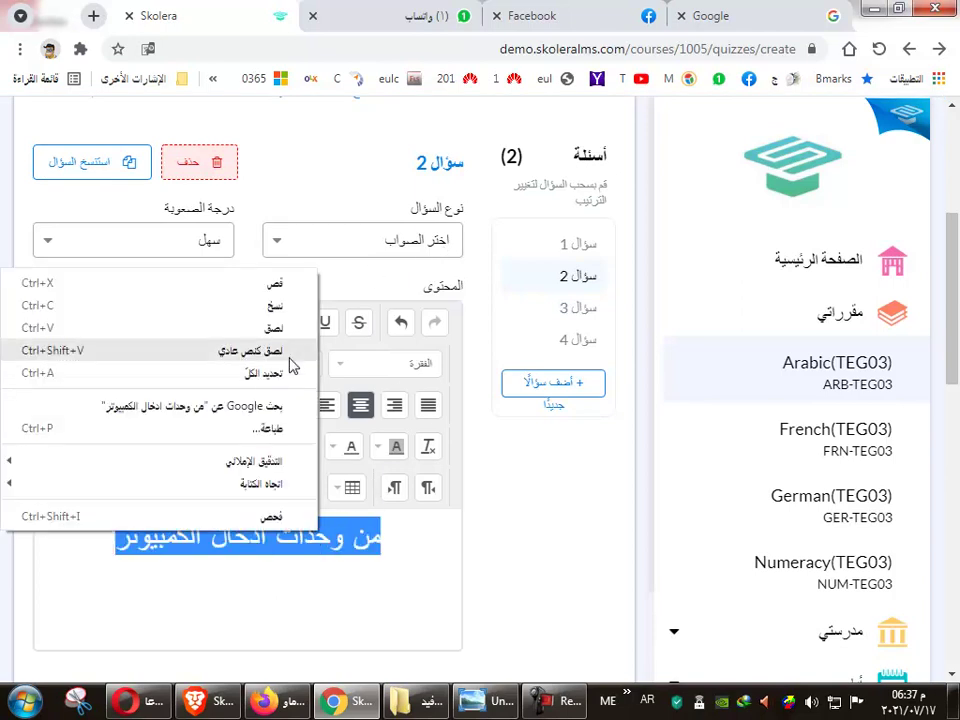
click(294, 304)
scroll(500, 469, down, 5)
scroll(440, 410, down, 5)
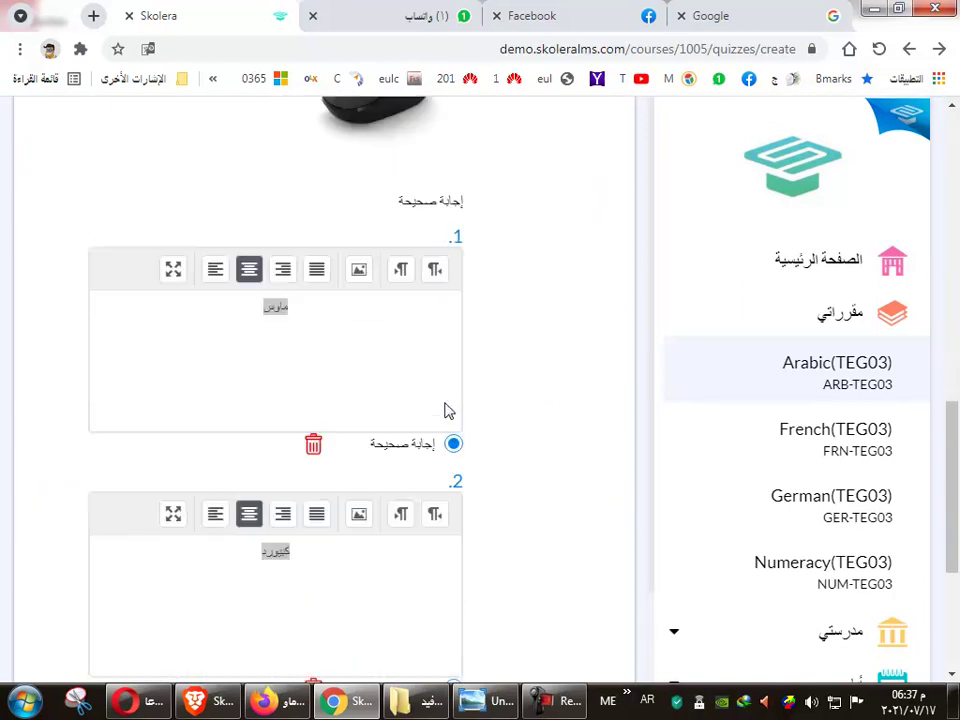
scroll(604, 414, up, 10)
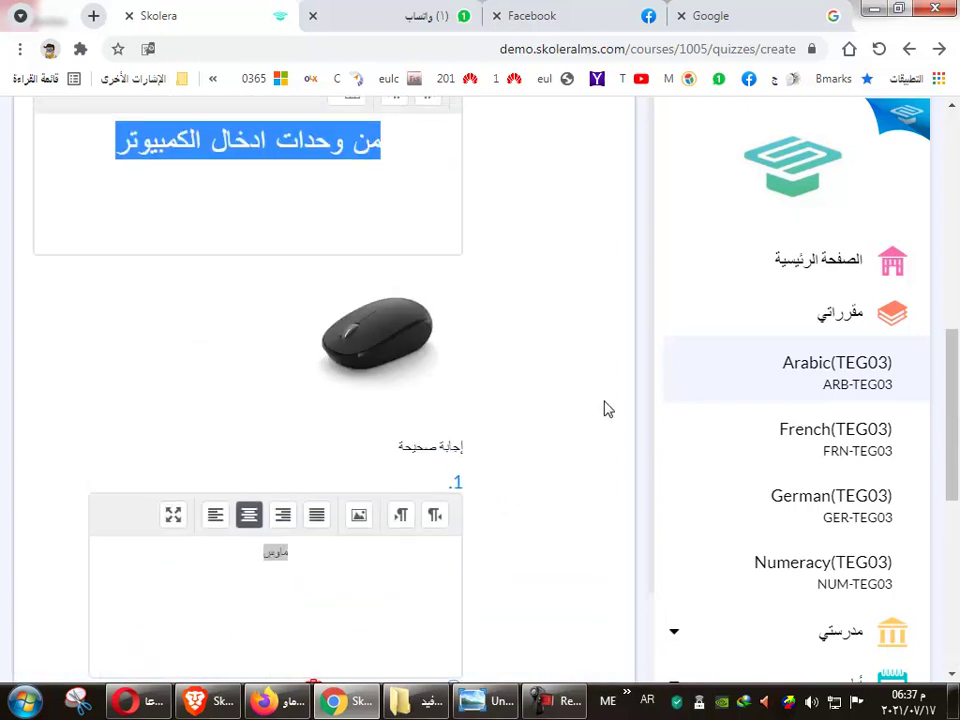
Return to question 4 and set its difficulty level to صعب.
click(578, 507)
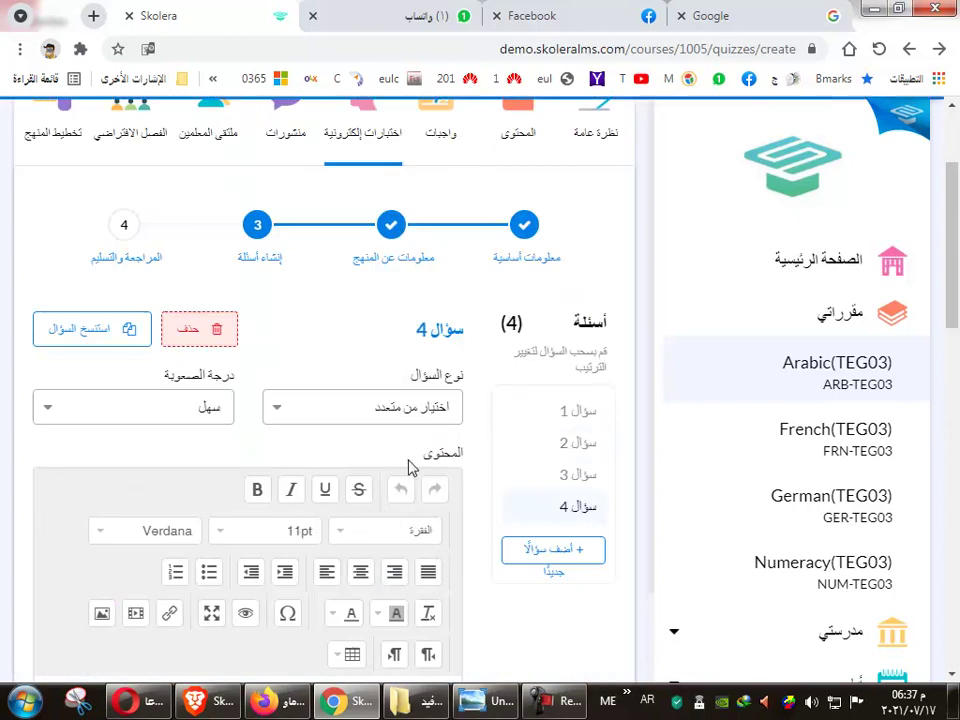
click(175, 408)
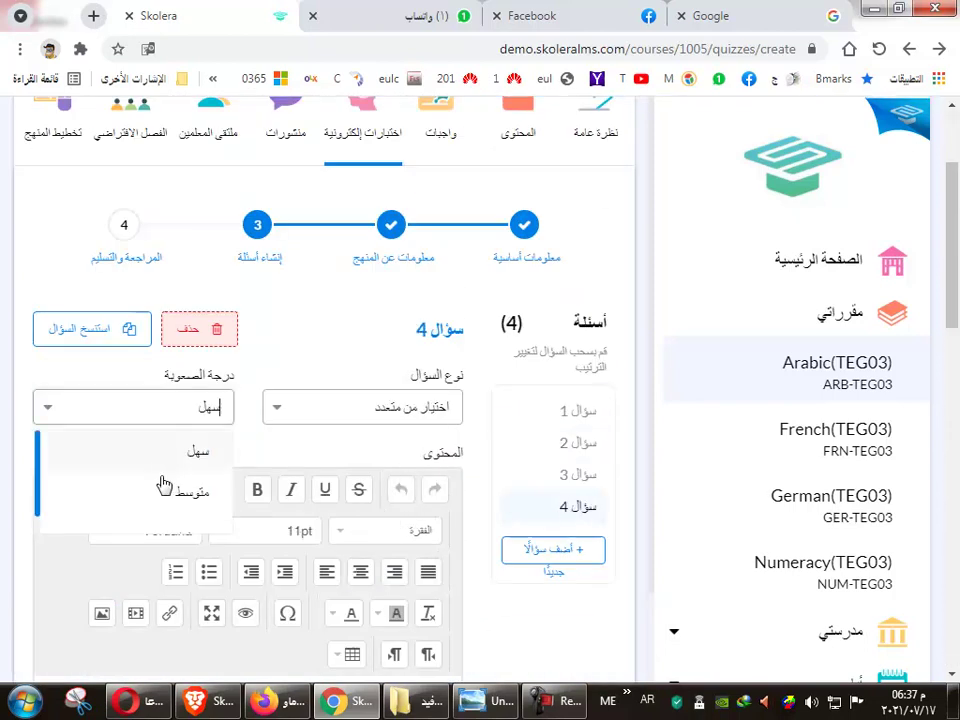
click(150, 514)
scroll(195, 527, down, 3)
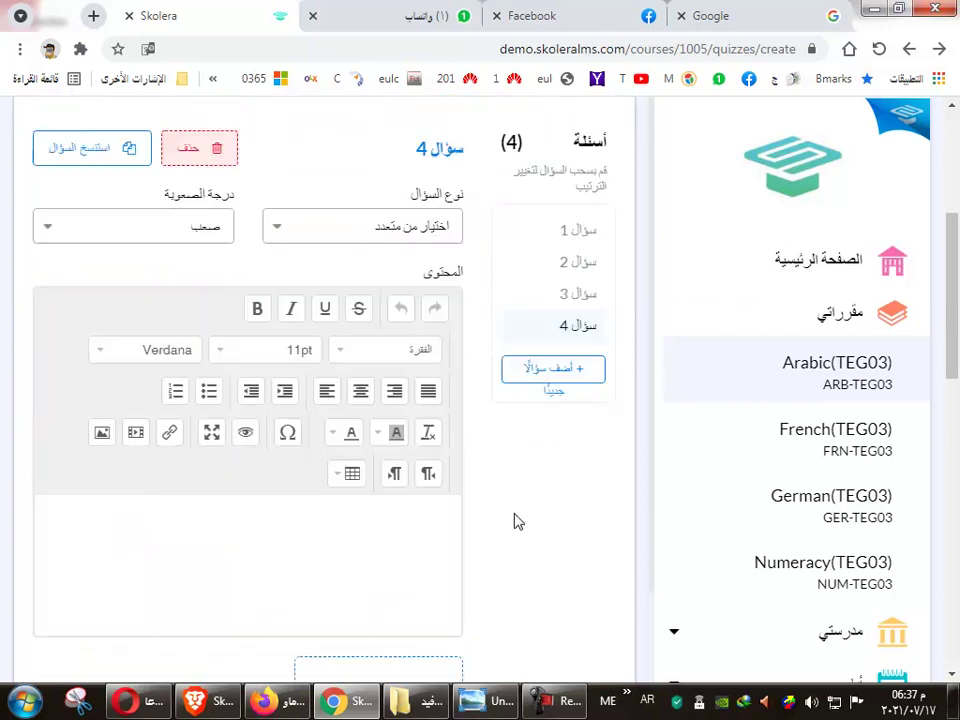
right_click(317, 445)
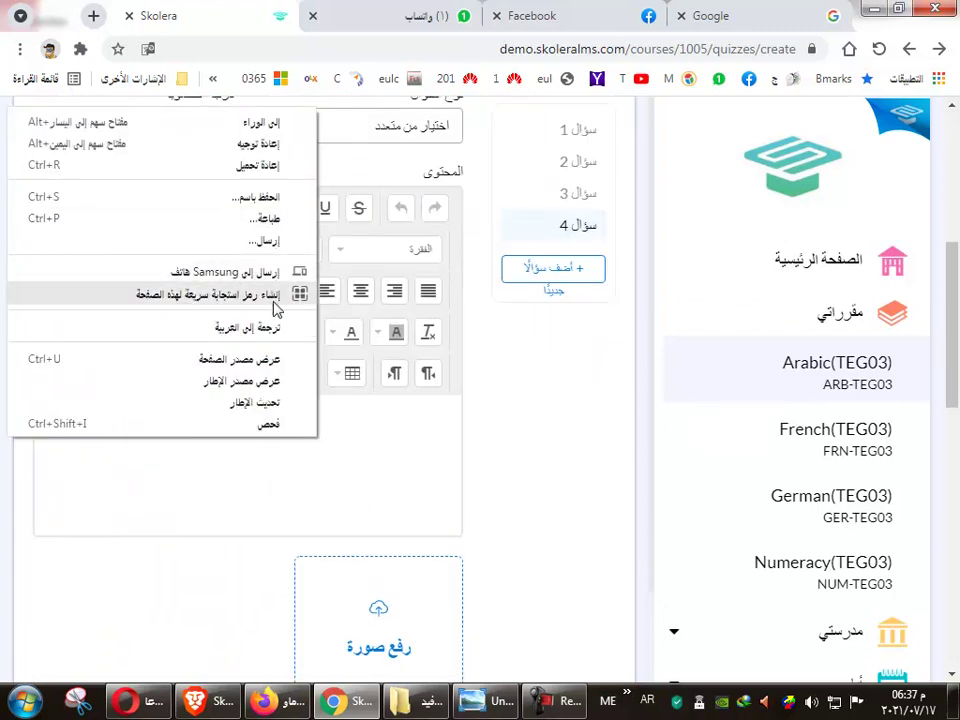
click(399, 450)
Look over question 4's empty image and answer fields, and compare them with question 2's image and answers.
scroll(470, 490, down, 5)
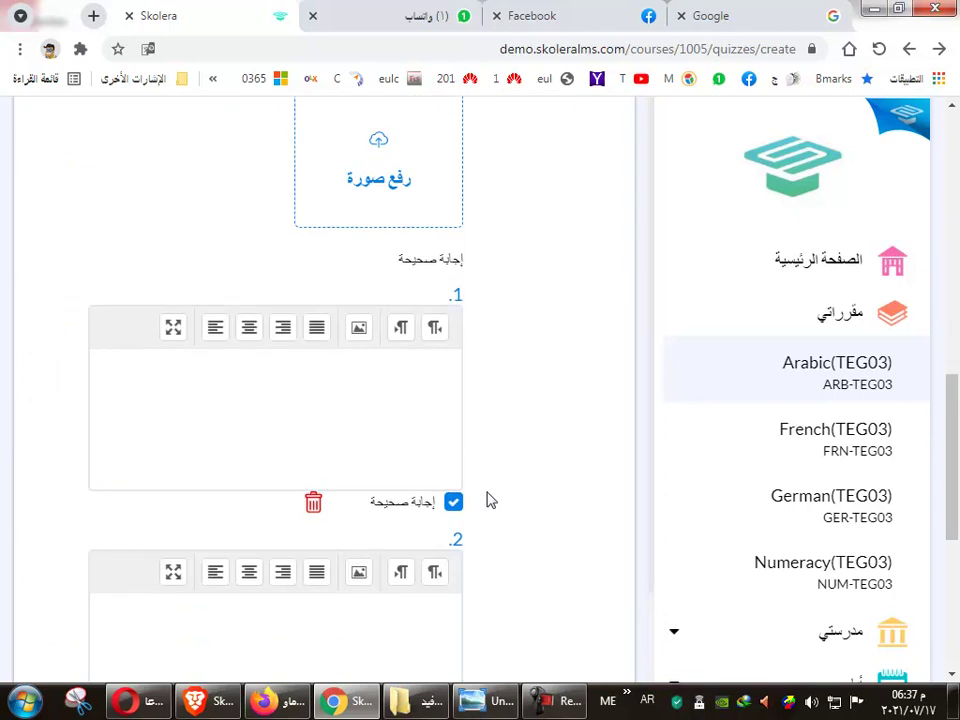
scroll(510, 514, down, 2)
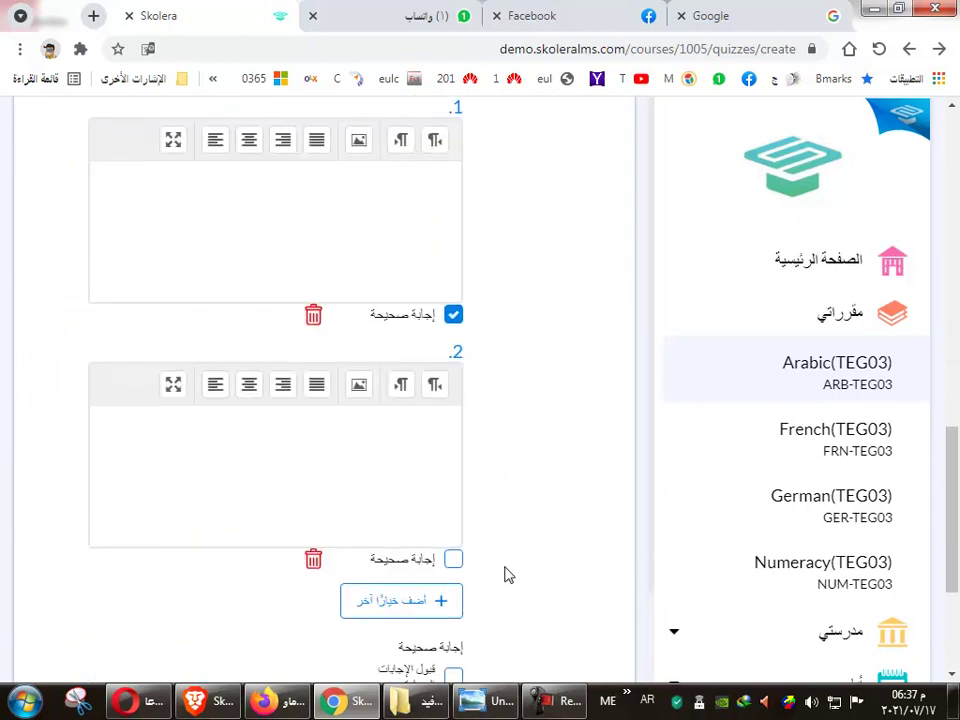
scroll(598, 501, up, 7)
click(592, 352)
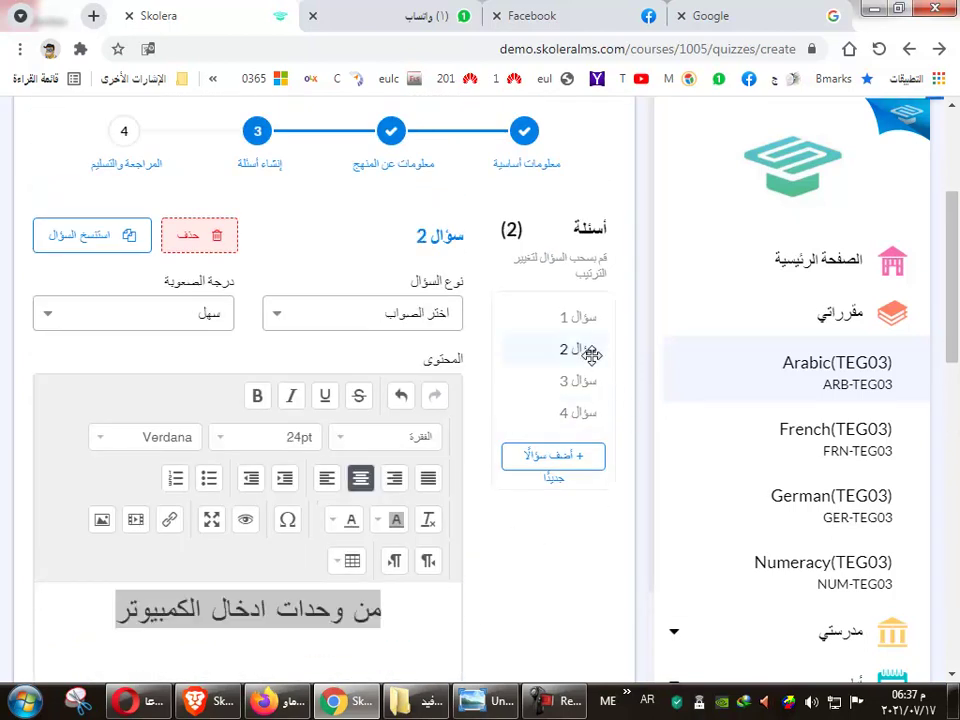
scroll(425, 320, down, 1)
scroll(440, 370, down, 3)
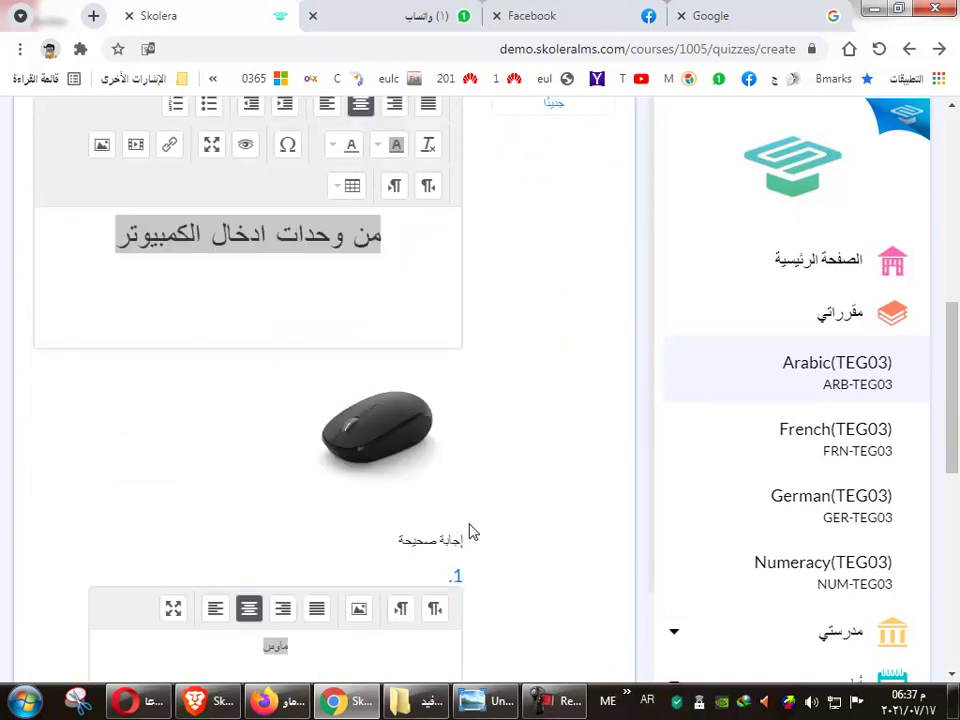
scroll(521, 514, down, 4)
scroll(516, 521, up, 10)
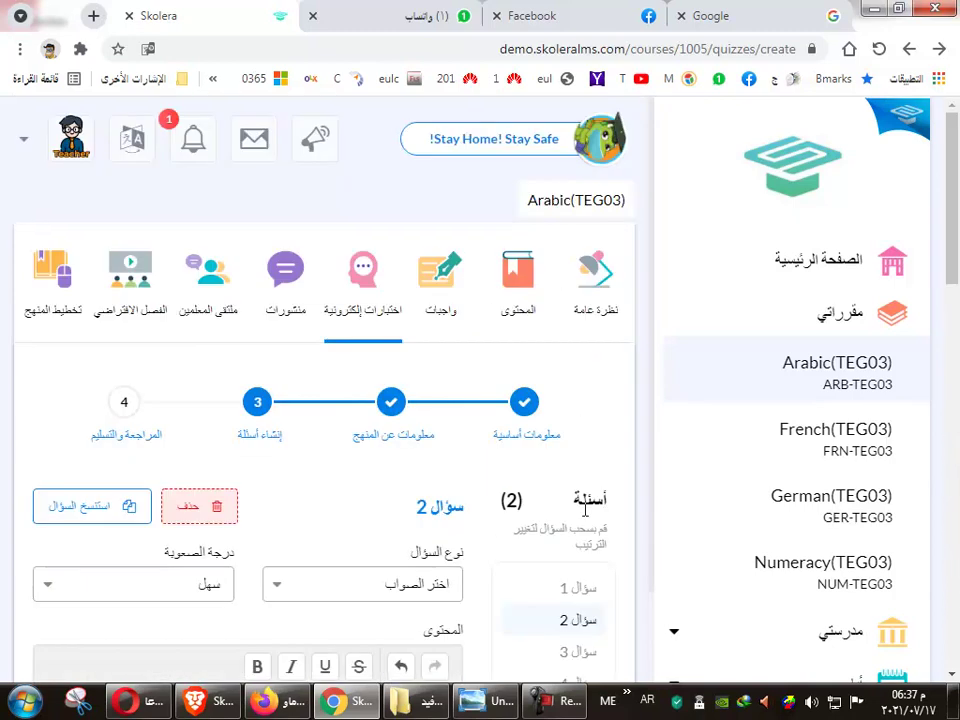
scroll(570, 560, down, 2)
Review question 4's type, difficulty, content text, keyboard image and each of its three answer options.
click(577, 496)
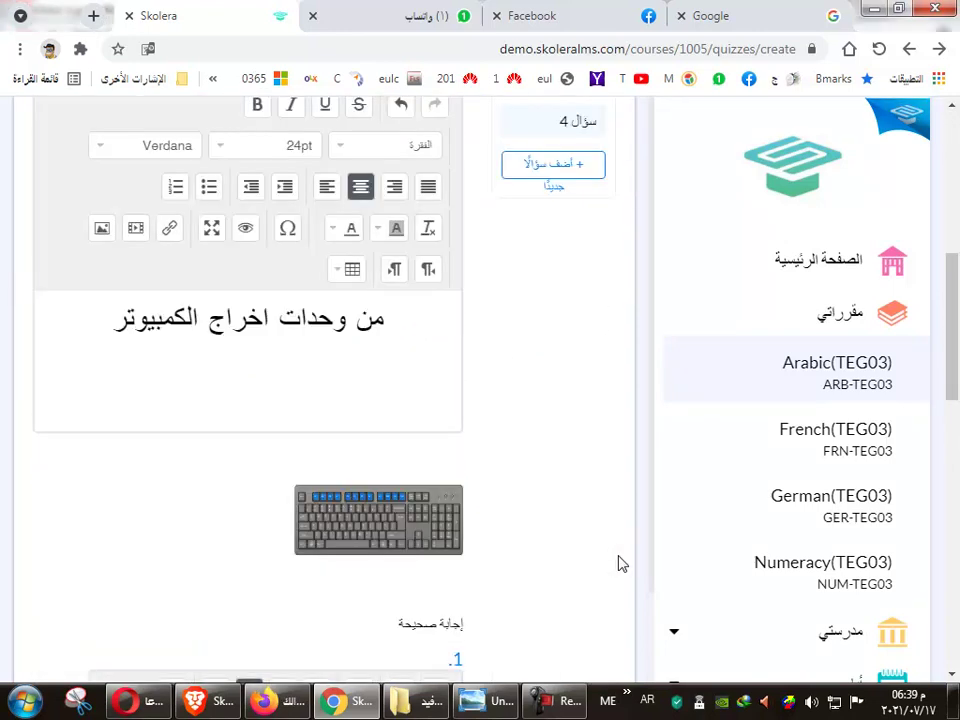
scroll(259, 429, up, 4)
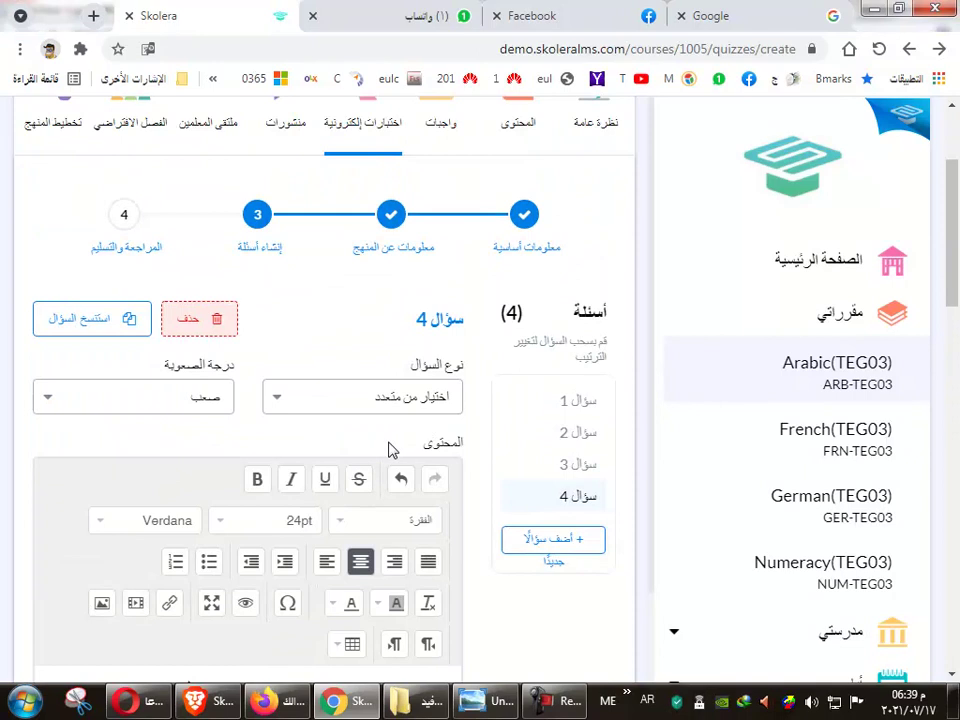
scroll(388, 455, down, 4)
triple_click(285, 336)
scroll(350, 424, down, 1)
scroll(348, 424, down, 3)
scroll(441, 339, down, 1)
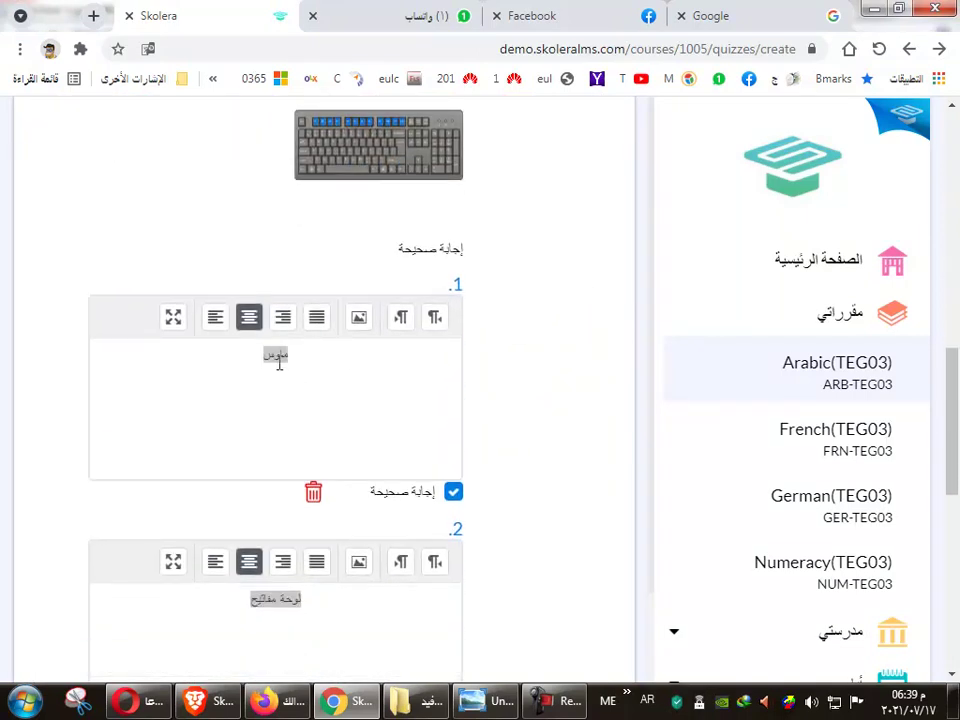
scroll(290, 450, down, 2)
triple_click(276, 425)
scroll(318, 502, down, 2)
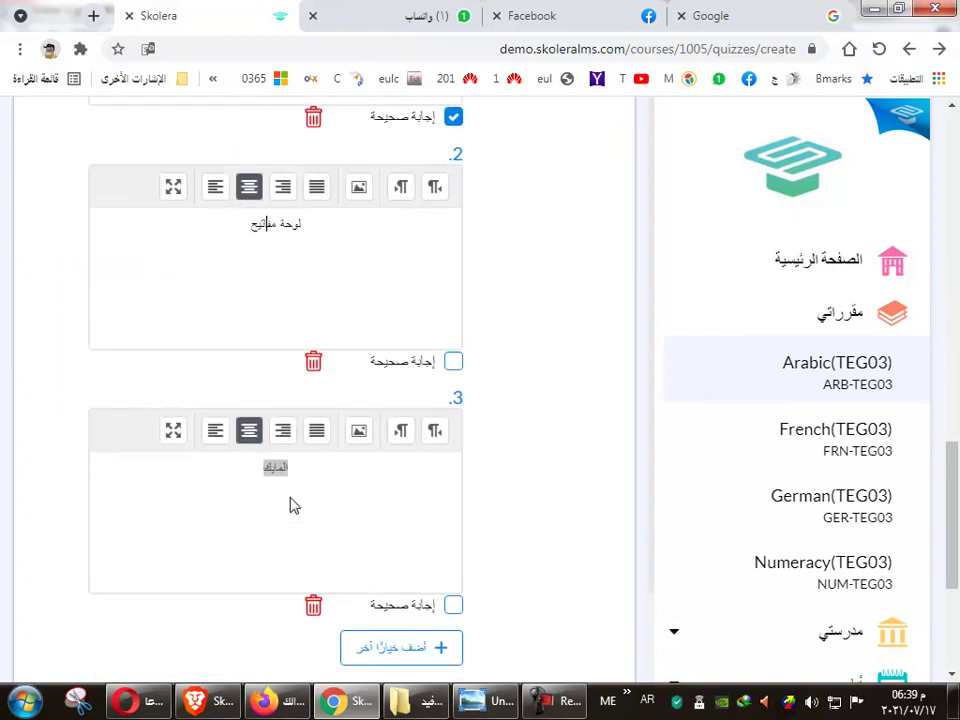
scroll(583, 495, up, 6)
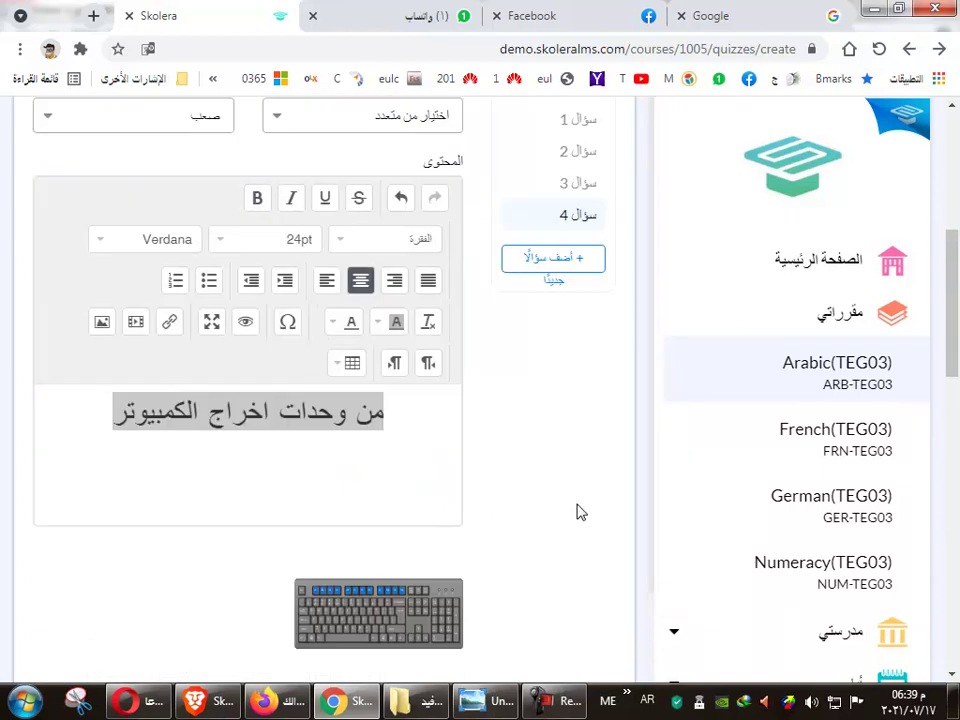
scroll(576, 512, up, 3)
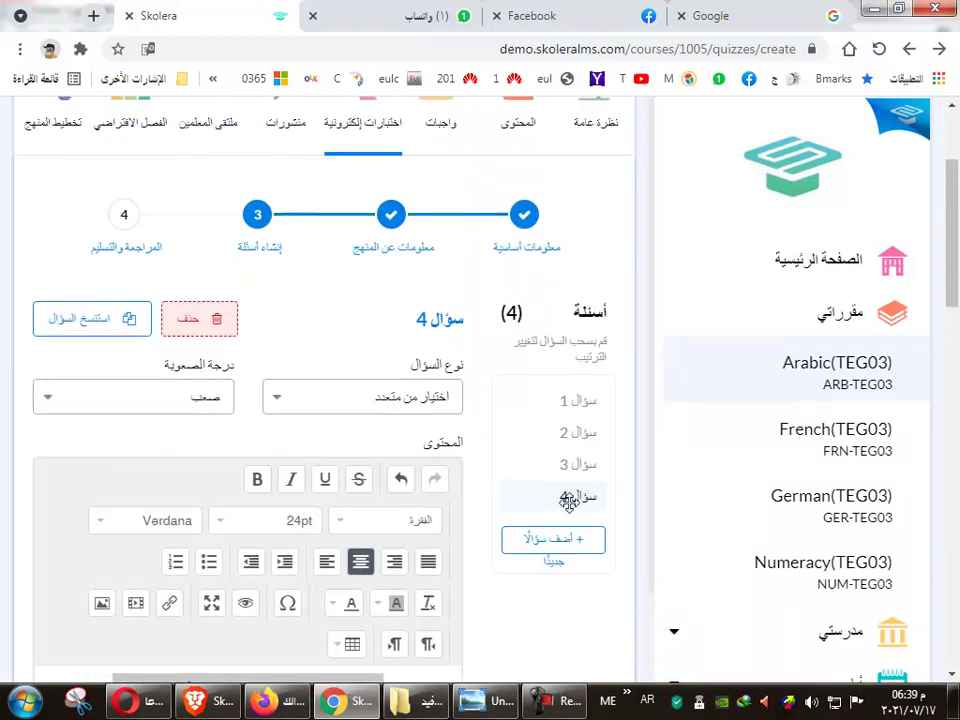
Reopen question 2 and check its question type, correct-answer selection, objectives and points for comparison with question 4.
click(530, 433)
click(565, 495)
click(565, 431)
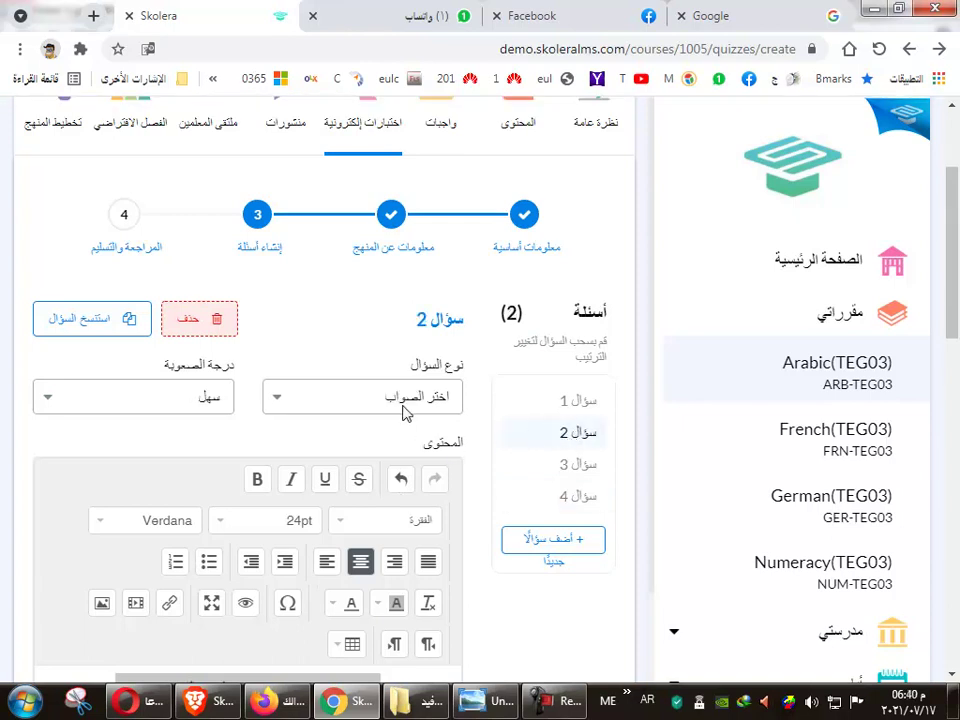
scroll(407, 410, down, 8)
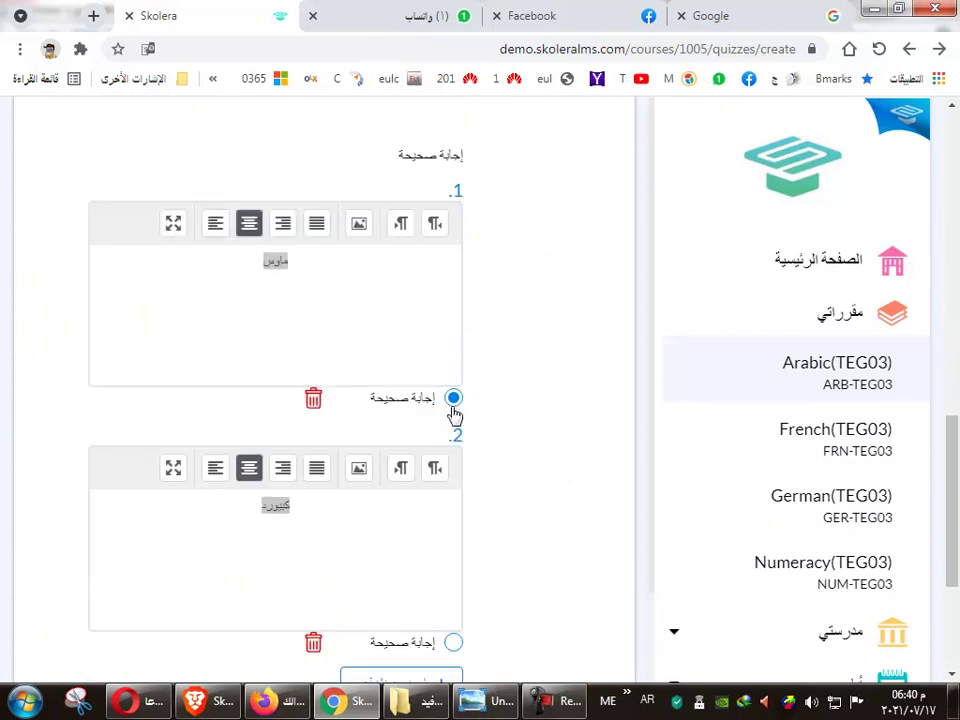
scroll(456, 412, down, 3)
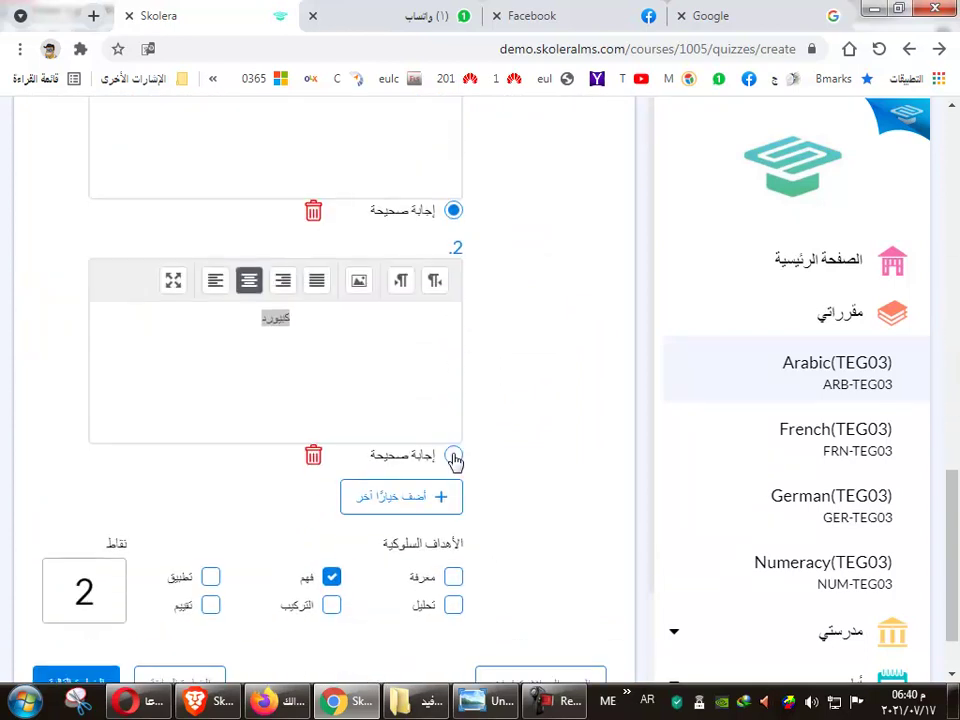
scroll(455, 466, up, 5)
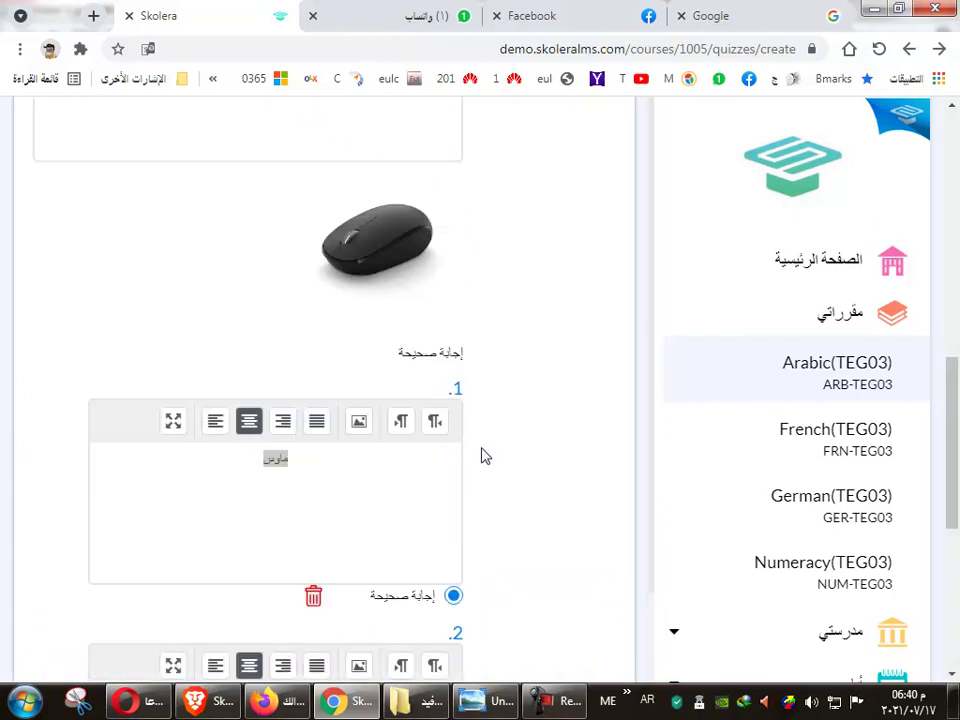
scroll(481, 456, up, 6)
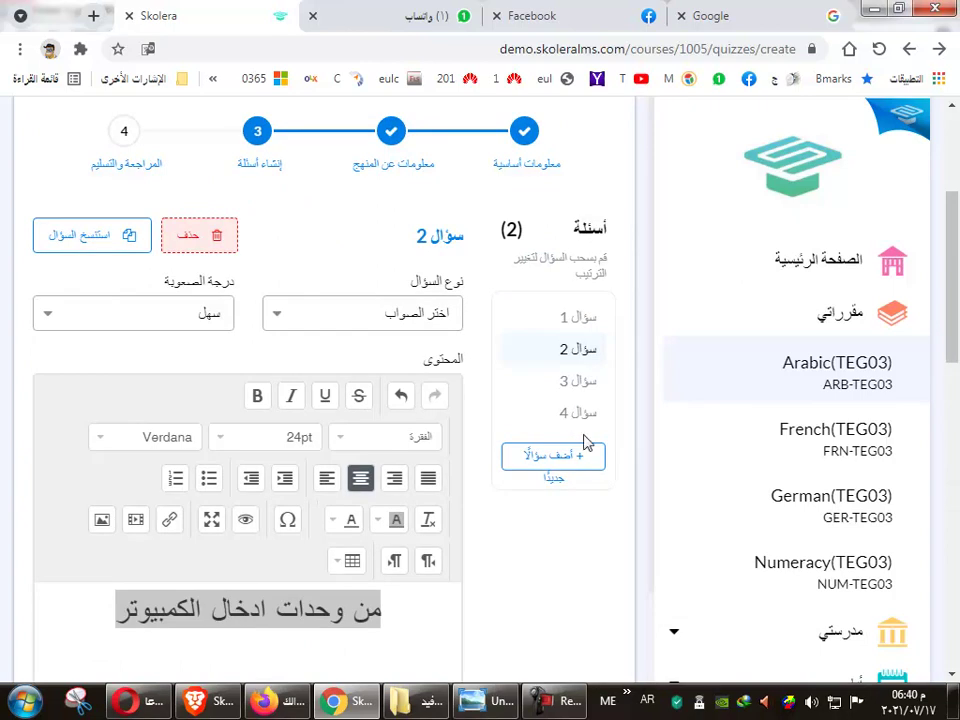
In question 4, mark the third answer option as correct and replace its text with "keyboard".
click(577, 413)
scroll(340, 540, down, 5)
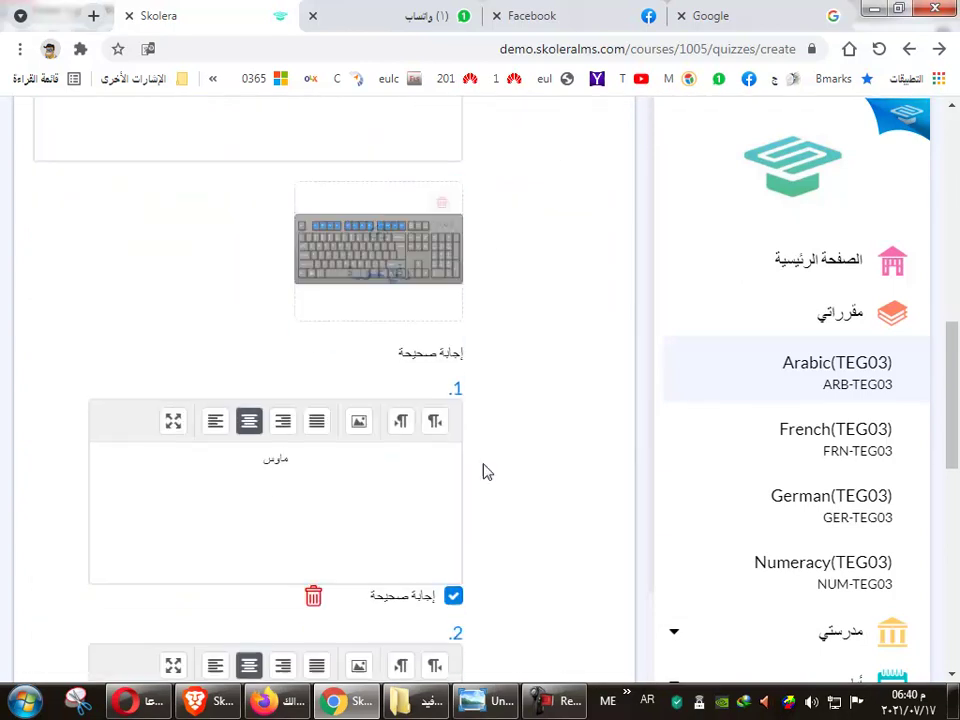
scroll(519, 464, up, 1)
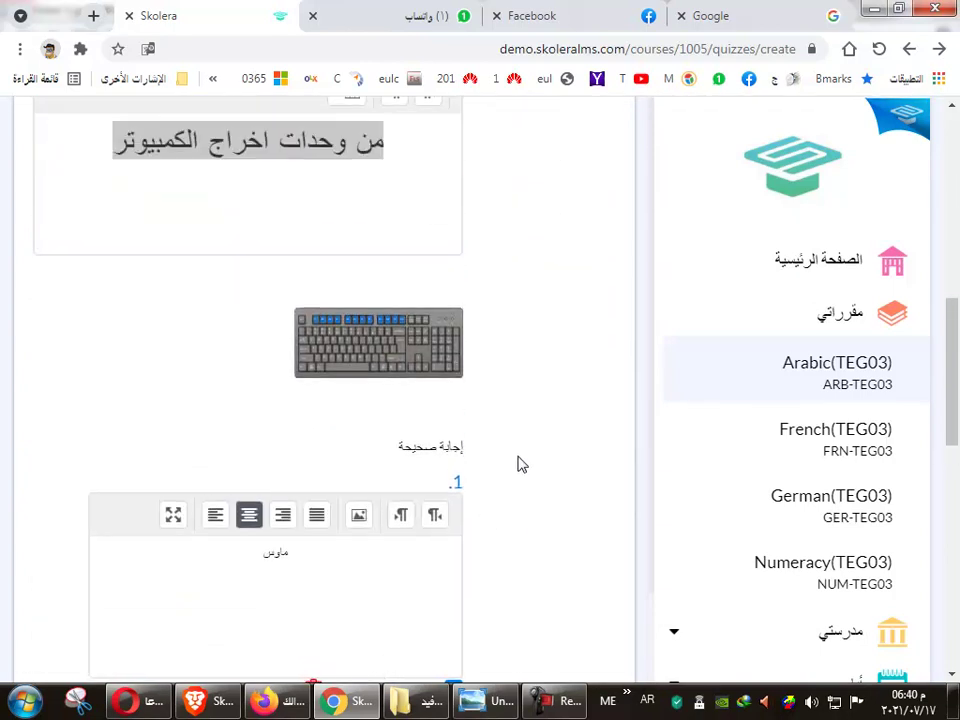
scroll(548, 461, down, 2)
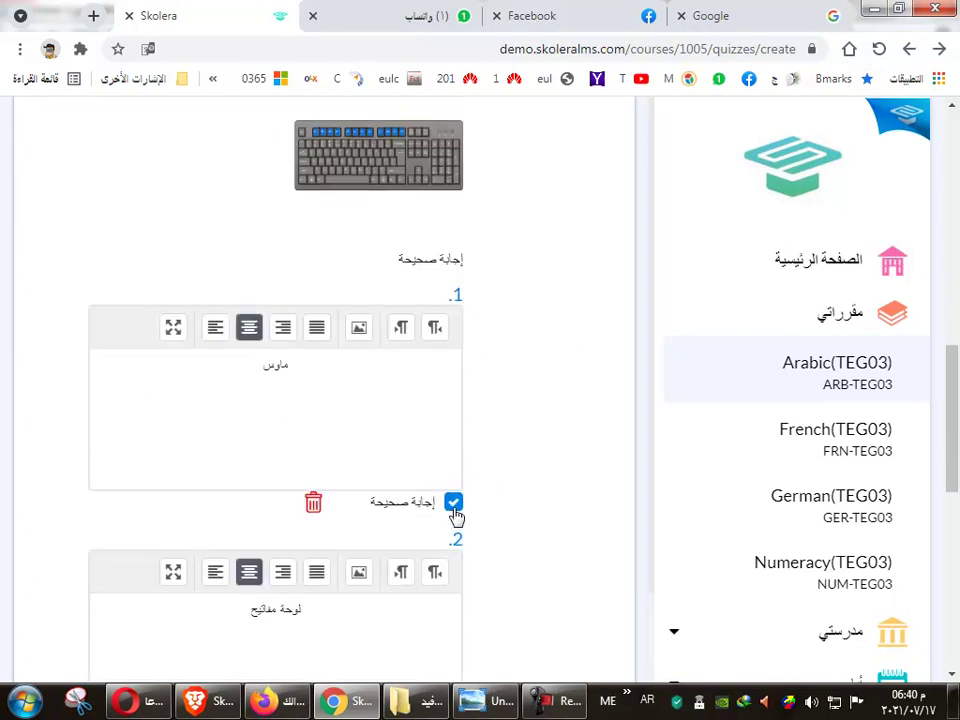
scroll(535, 537, down, 5)
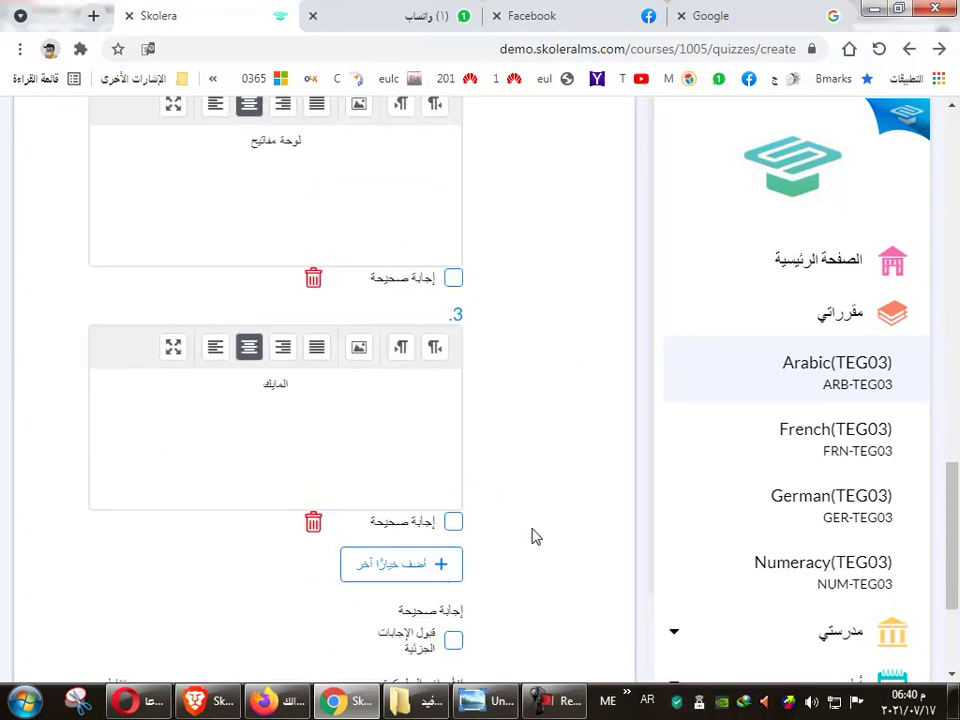
click(454, 524)
double_click(280, 385)
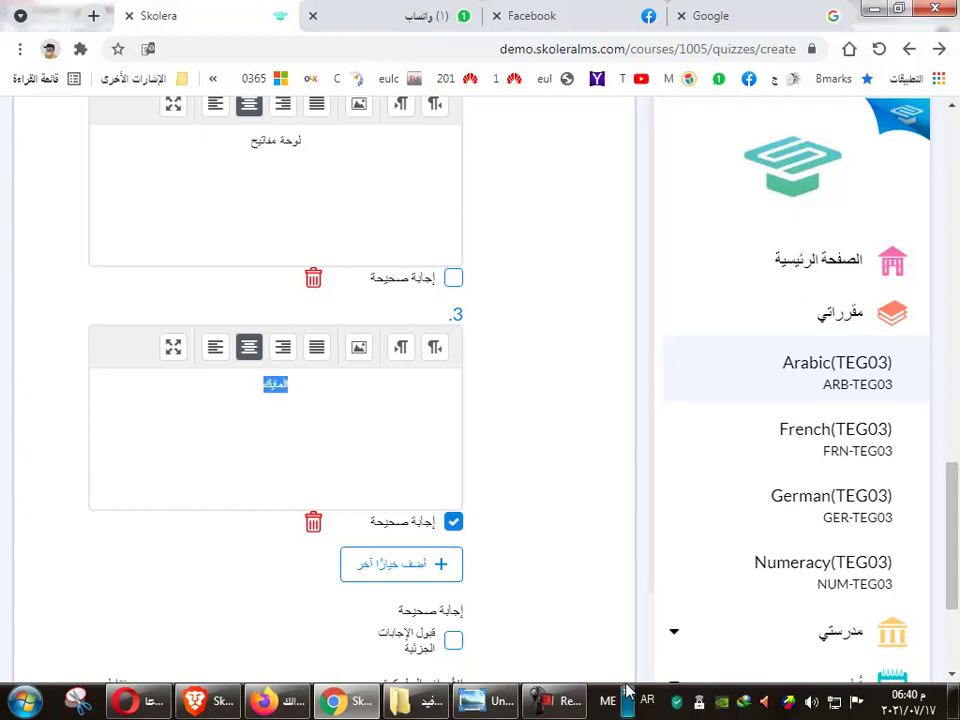
text(keyboard)
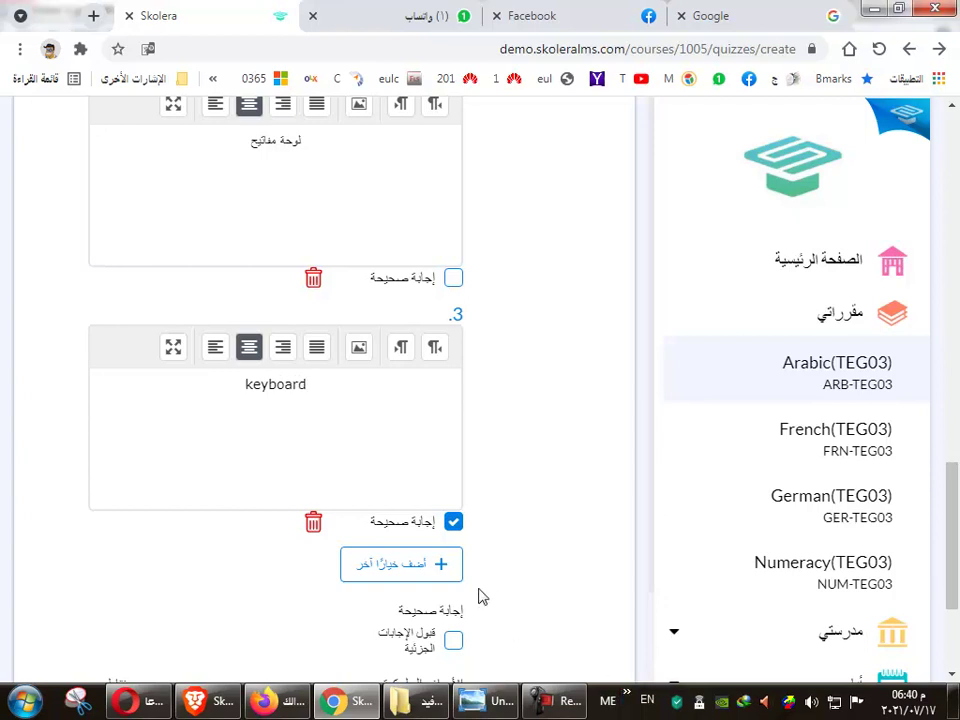
Check question 4's content and correct answers, and enable partial answers (قبول الإجابات الجزئية) for it.
scroll(490, 560, up, 5)
scroll(497, 465, up, 10)
scroll(494, 564, down, 2)
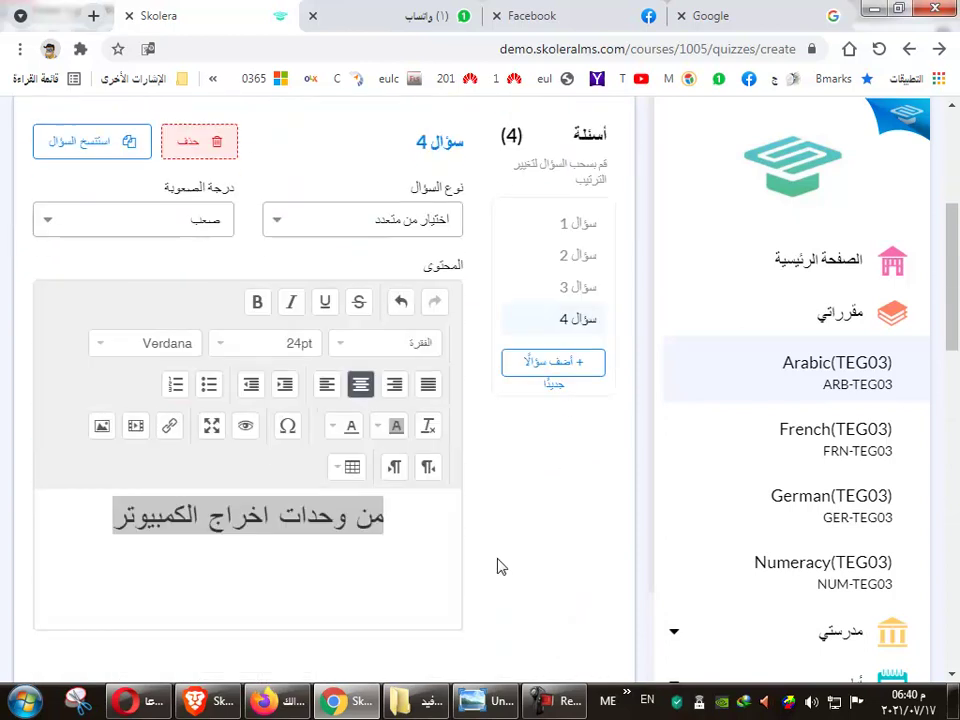
scroll(494, 564, down, 3)
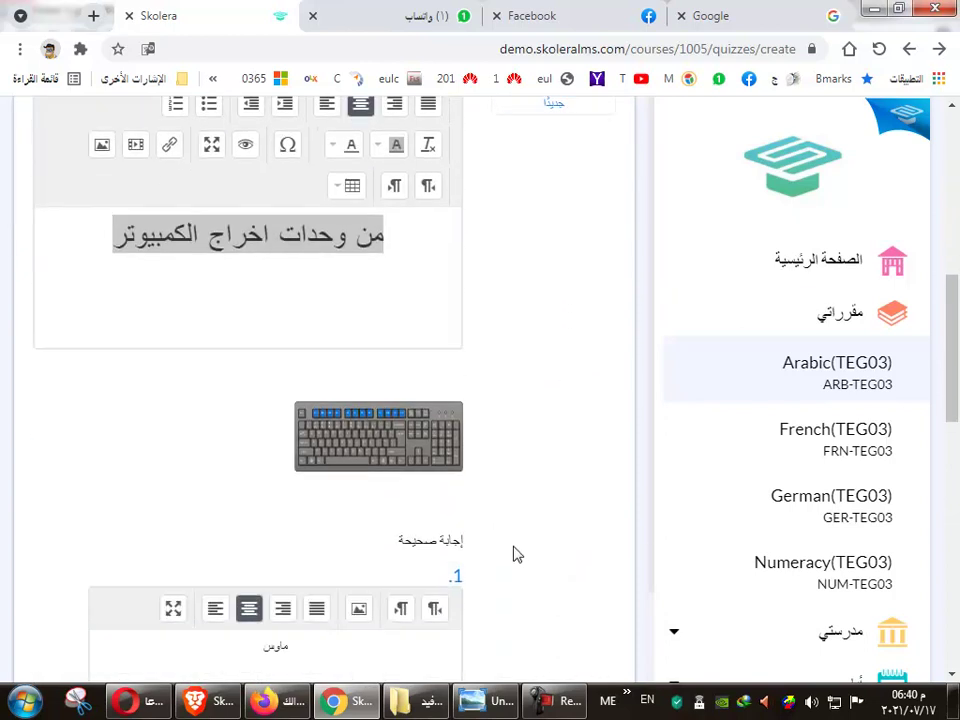
scroll(490, 540, down, 3)
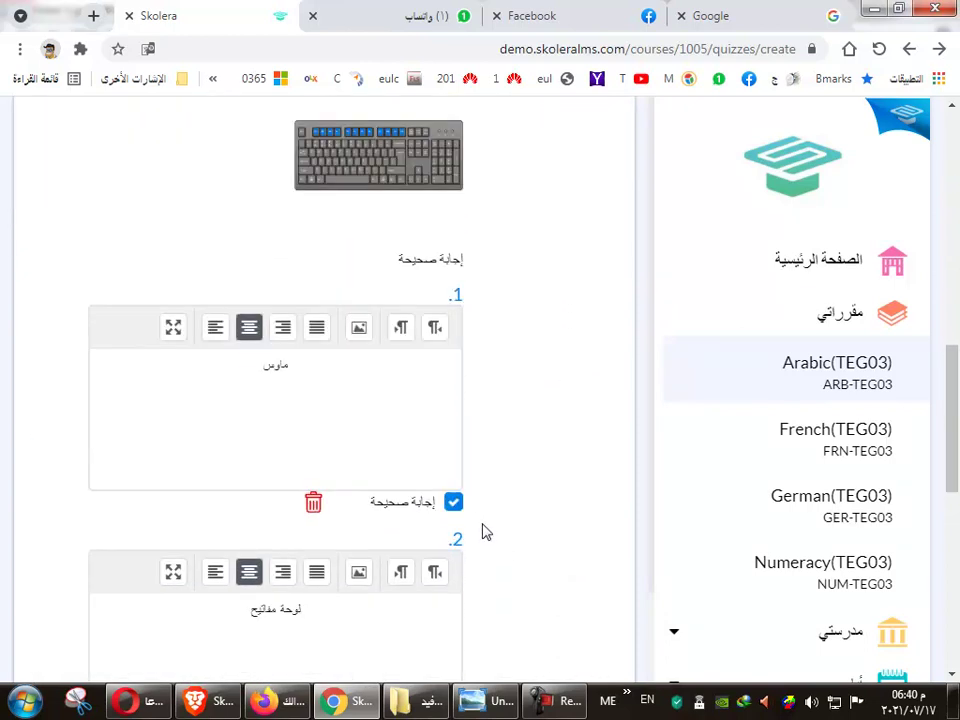
scroll(457, 527, down, 5)
scroll(471, 604, down, 2)
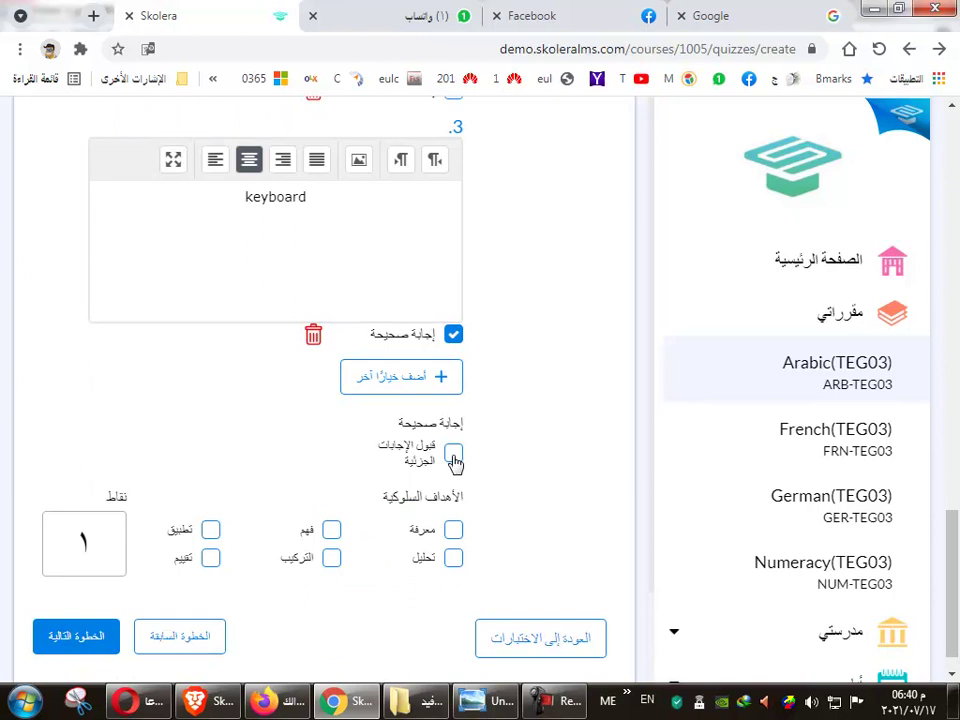
click(453, 456)
scroll(470, 482, up, 2)
scroll(328, 418, down, 1)
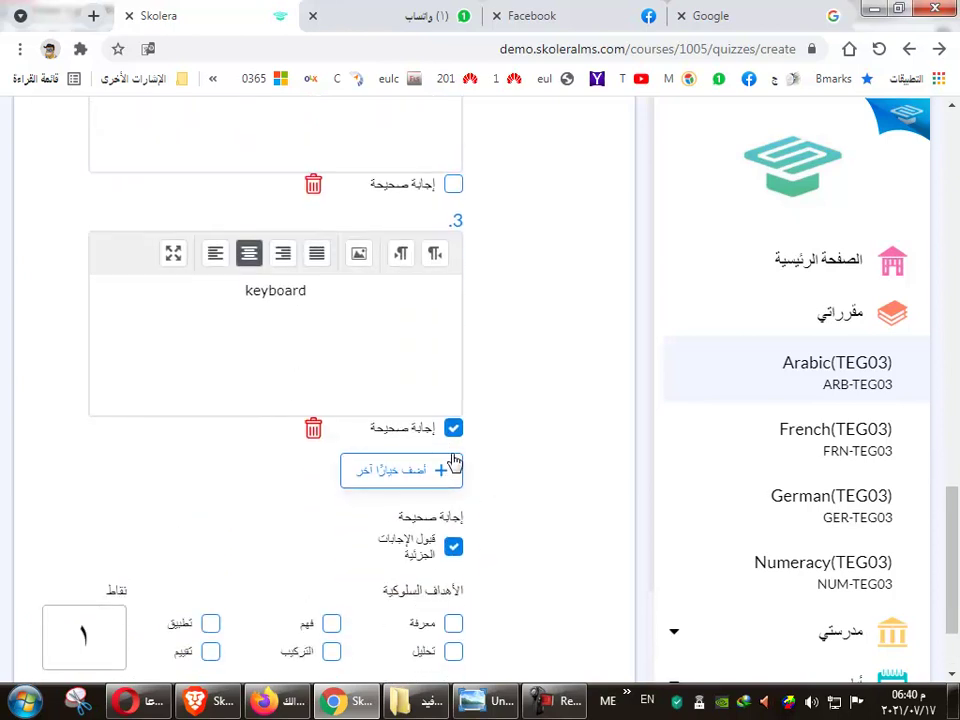
In question 4, mark the second answer (لوحة مفاتيح) as correct and clear the correct mark from the first answer (ماوس).
scroll(456, 448, up, 5)
click(455, 410)
scroll(446, 424, down, 2)
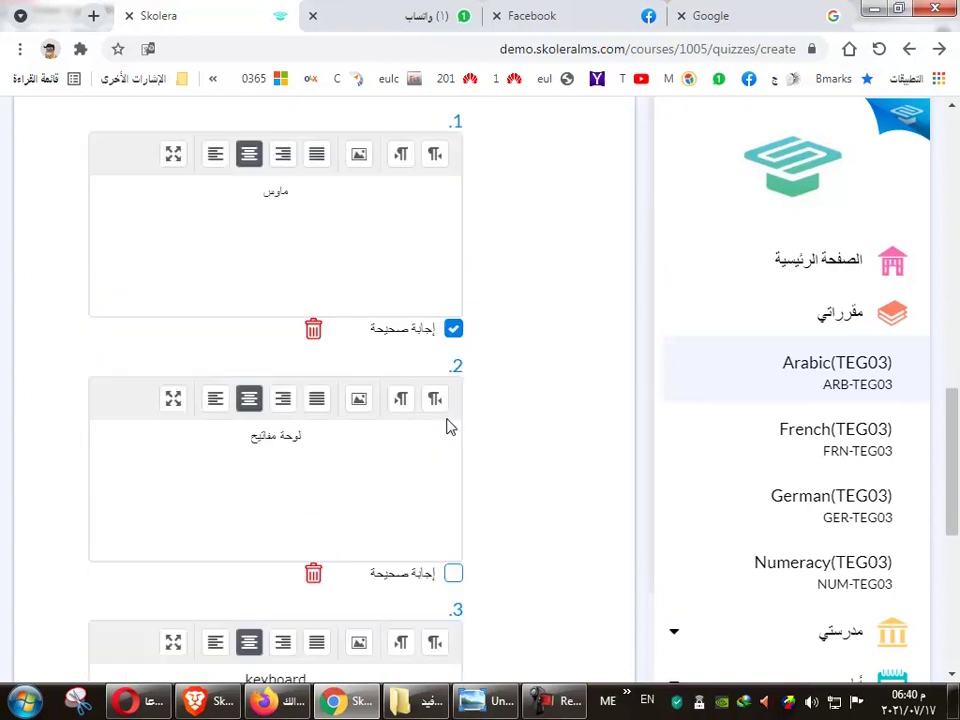
click(453, 464)
click(454, 224)
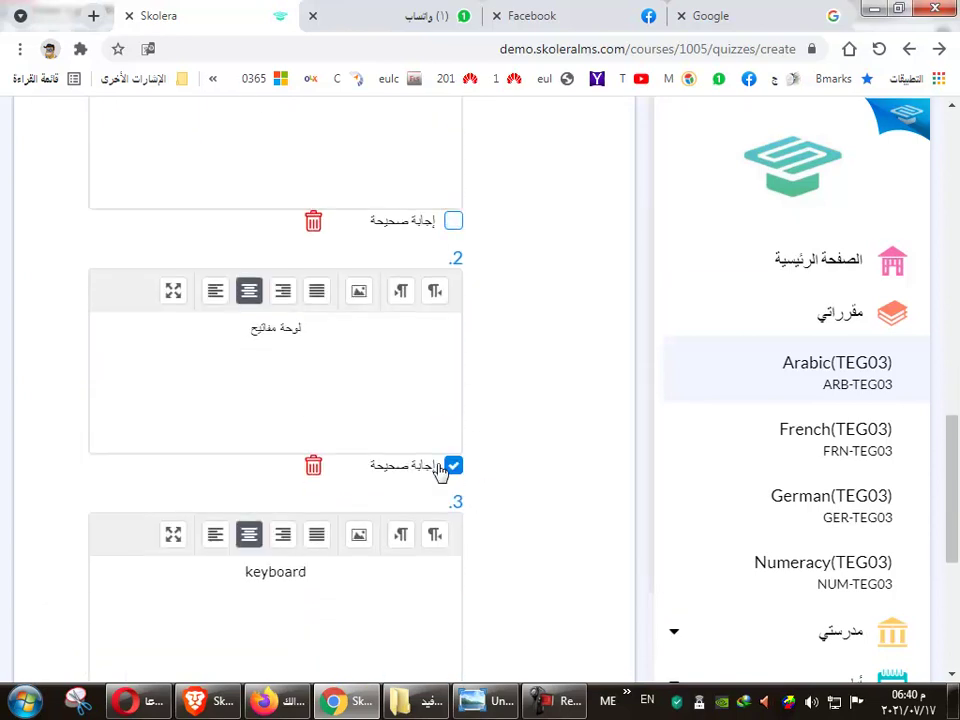
scroll(480, 500, down, 3)
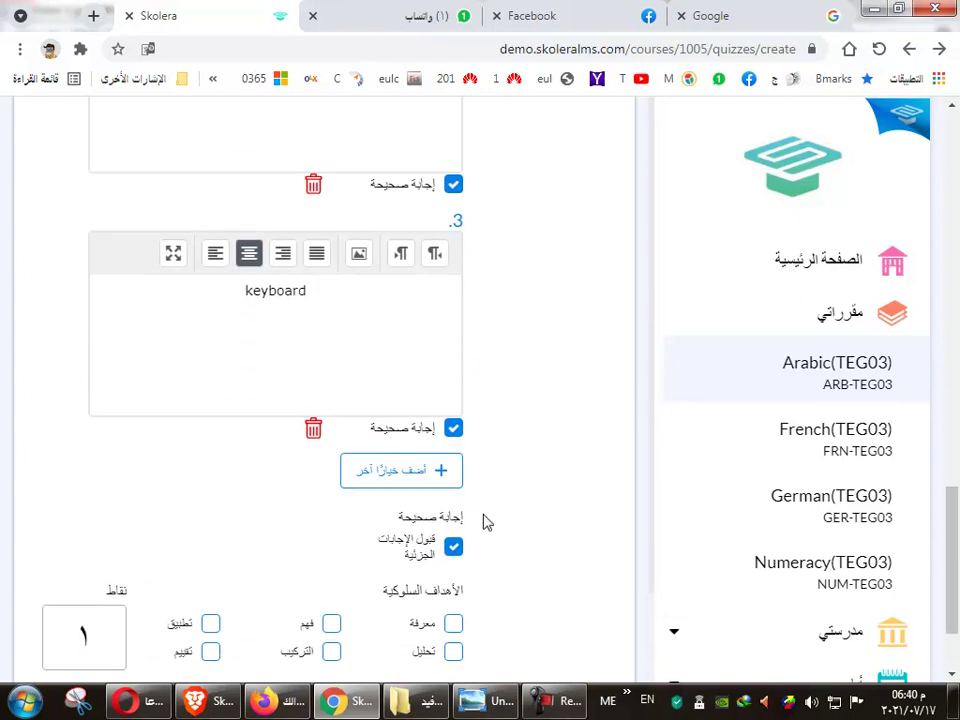
Clear the correct-answer mark from question 4's third option (keyboard).
click(453, 430)
scroll(546, 476, up, 4)
scroll(510, 405, down, 2)
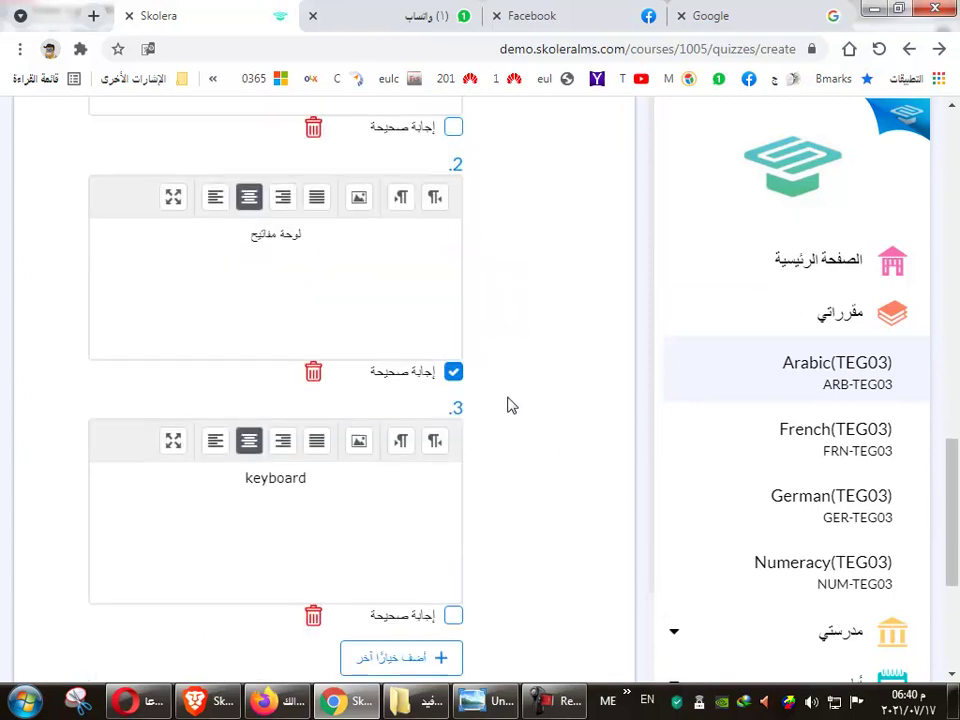
Set question 4's points (نقاط) to 2.
scroll(330, 285, down, 3)
click(84, 543)
double_click(86, 543)
text(2)
Mark question 4's third option (keyboard) as correct again and check the marked answers, partial-answer setting and points.
scroll(386, 514, up, 2)
click(453, 521)
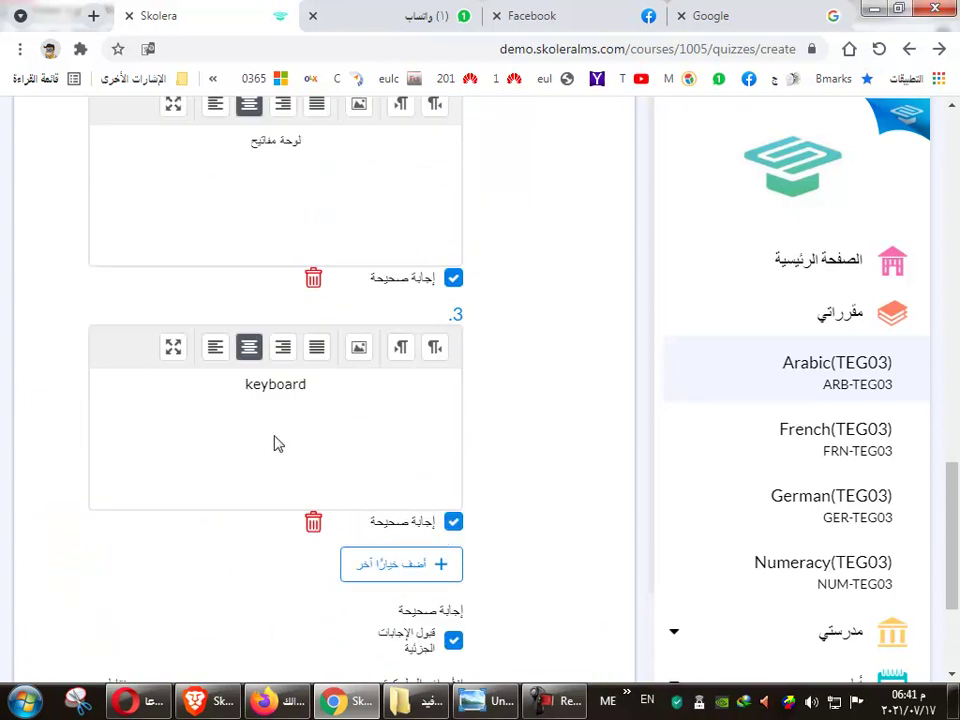
scroll(366, 430, up, 1)
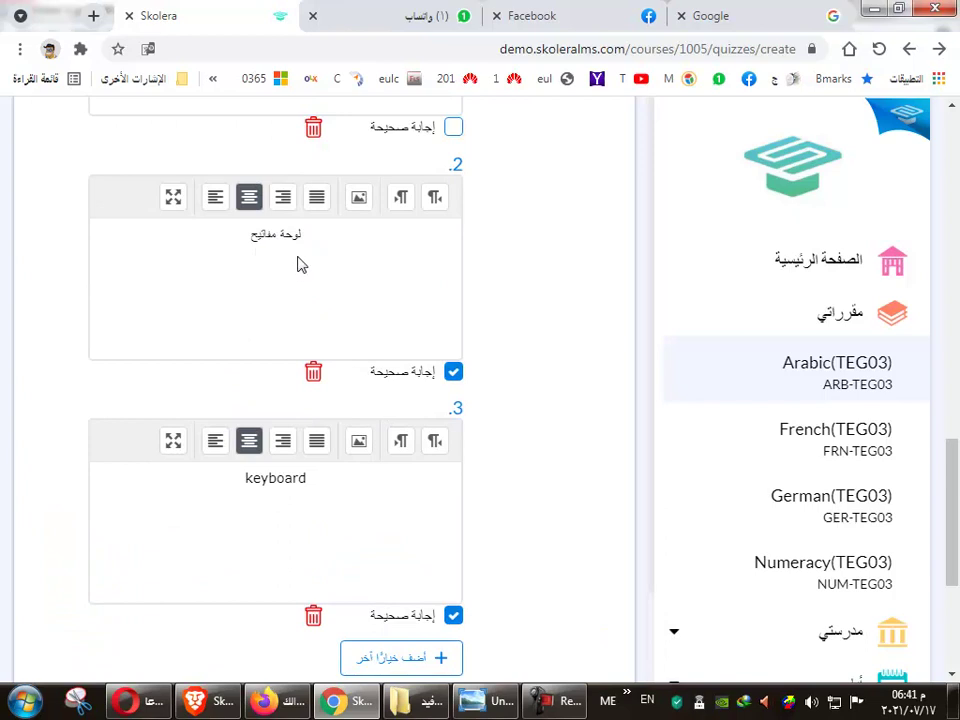
scroll(304, 271, down, 2)
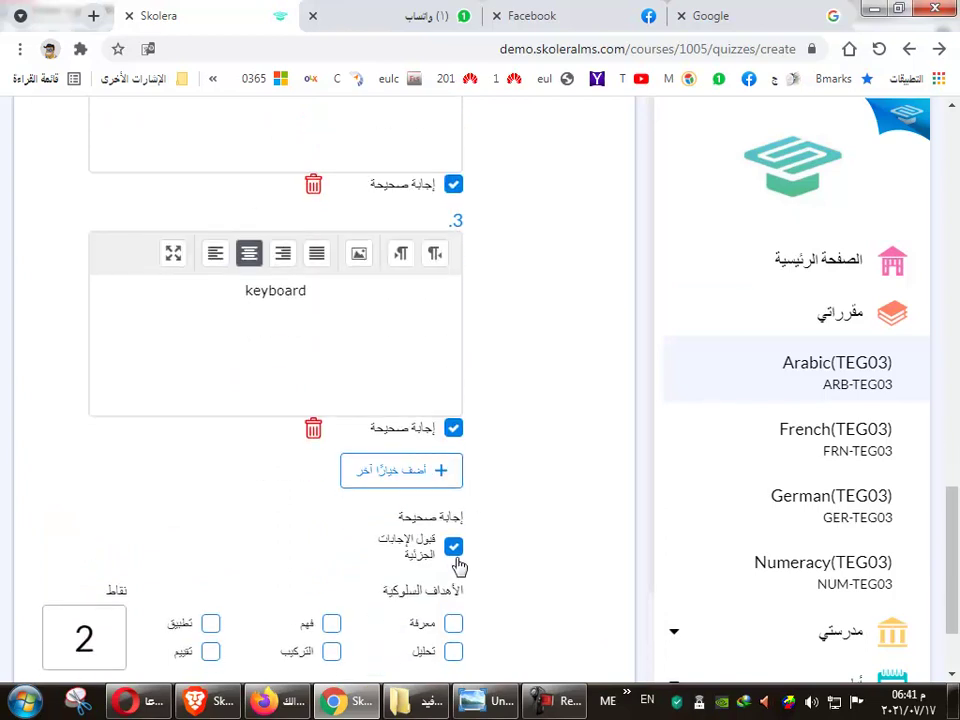
scroll(454, 411, up, 1)
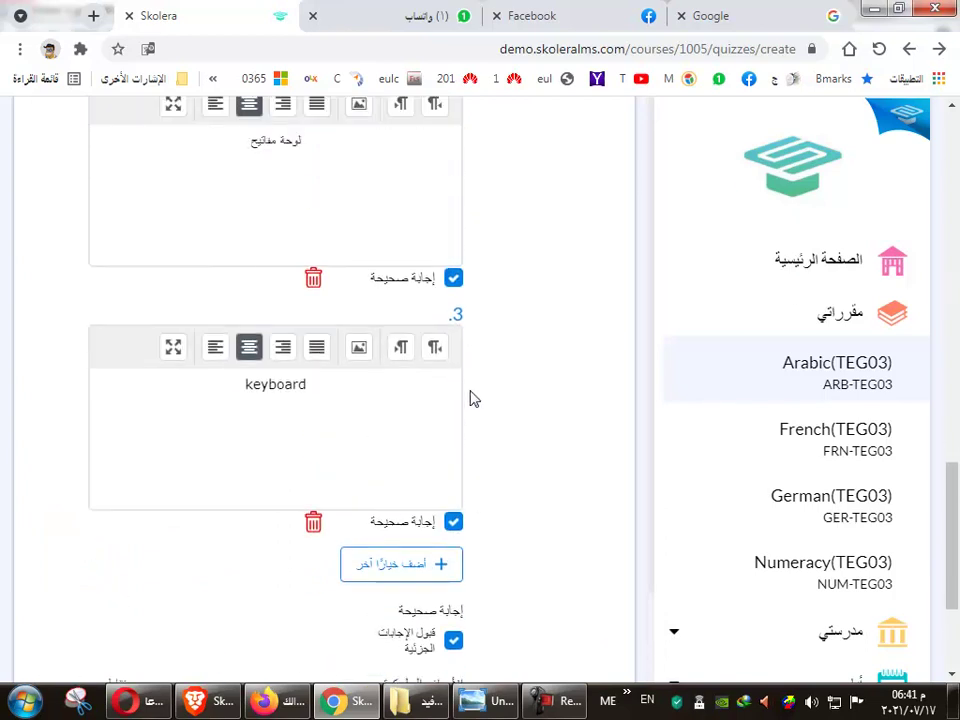
Reopen question 2 to compare its question type with question 4's.
scroll(508, 472, up, 10)
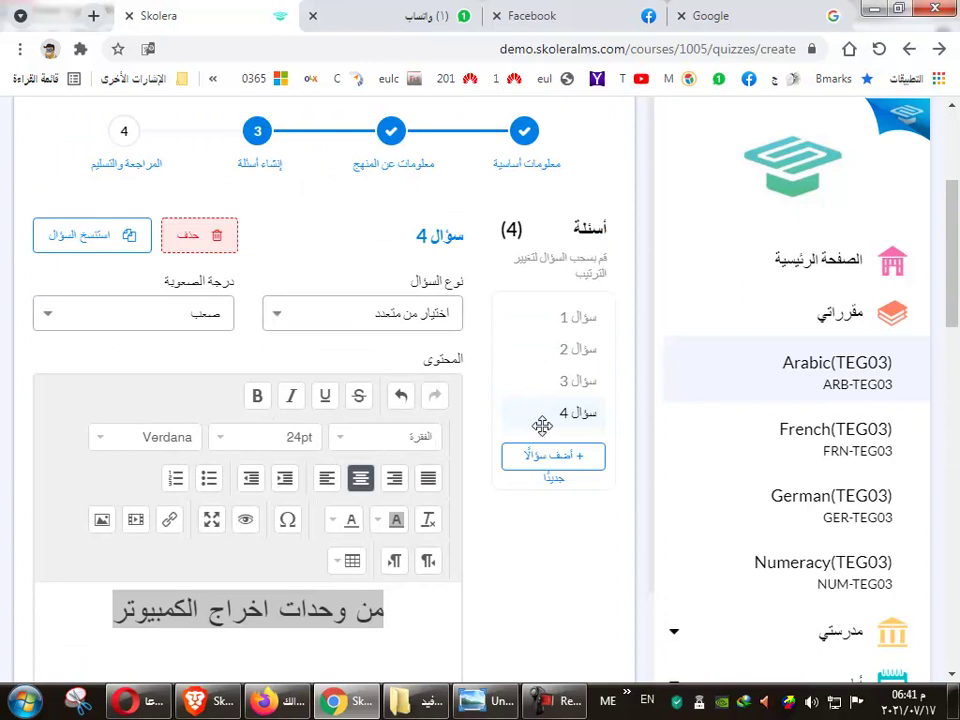
click(572, 346)
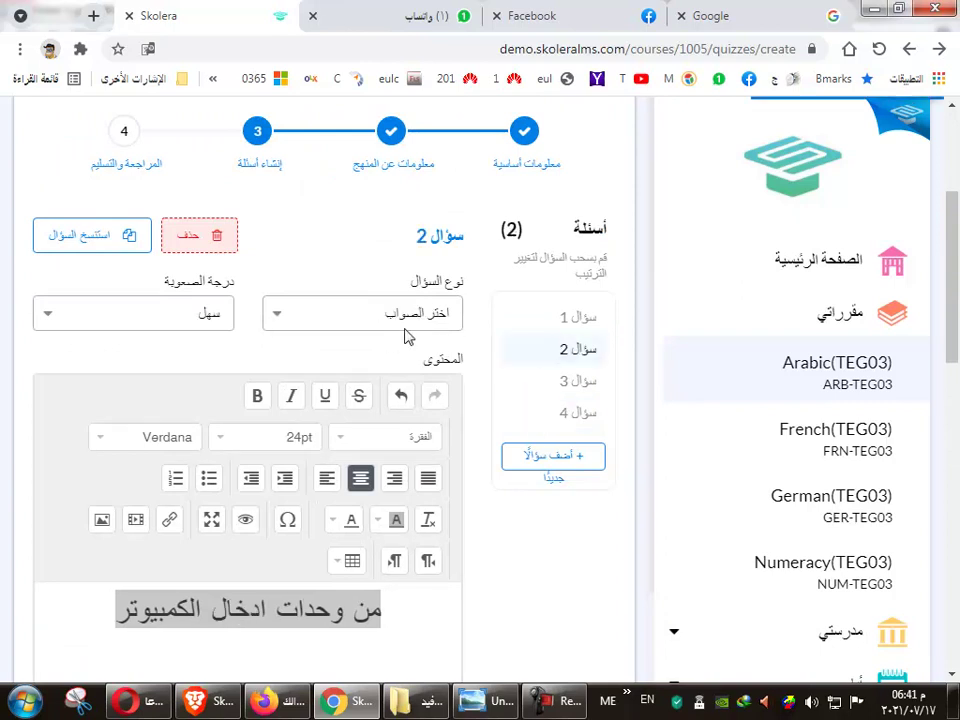
Mark فهم as the behavioural objective of question 4 (the multiple-selection question).
scroll(412, 472, down, 10)
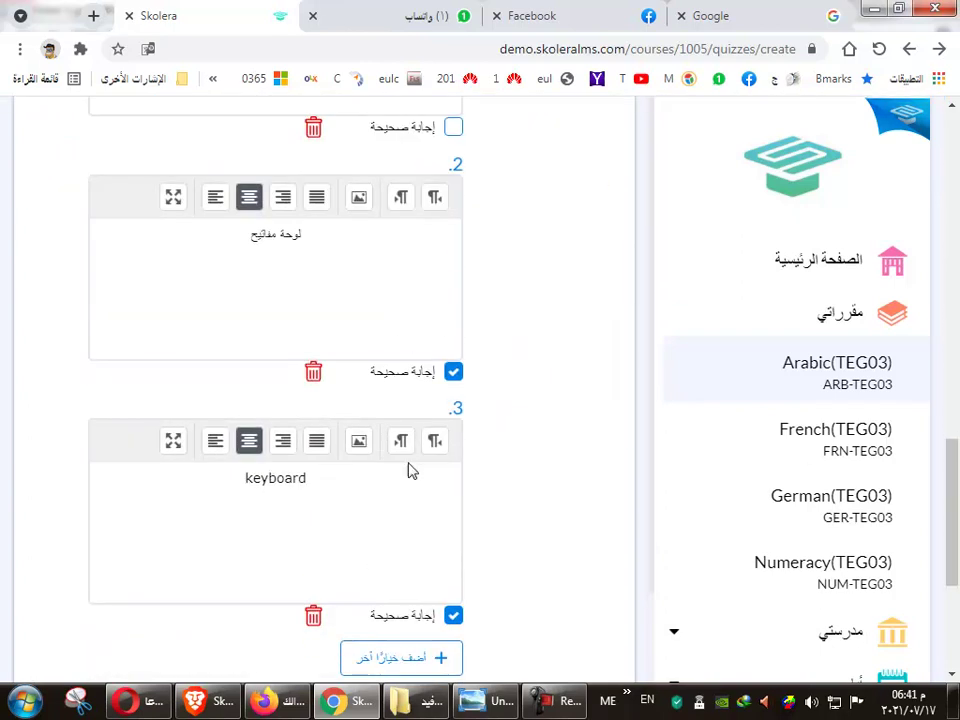
scroll(408, 467, down, 3)
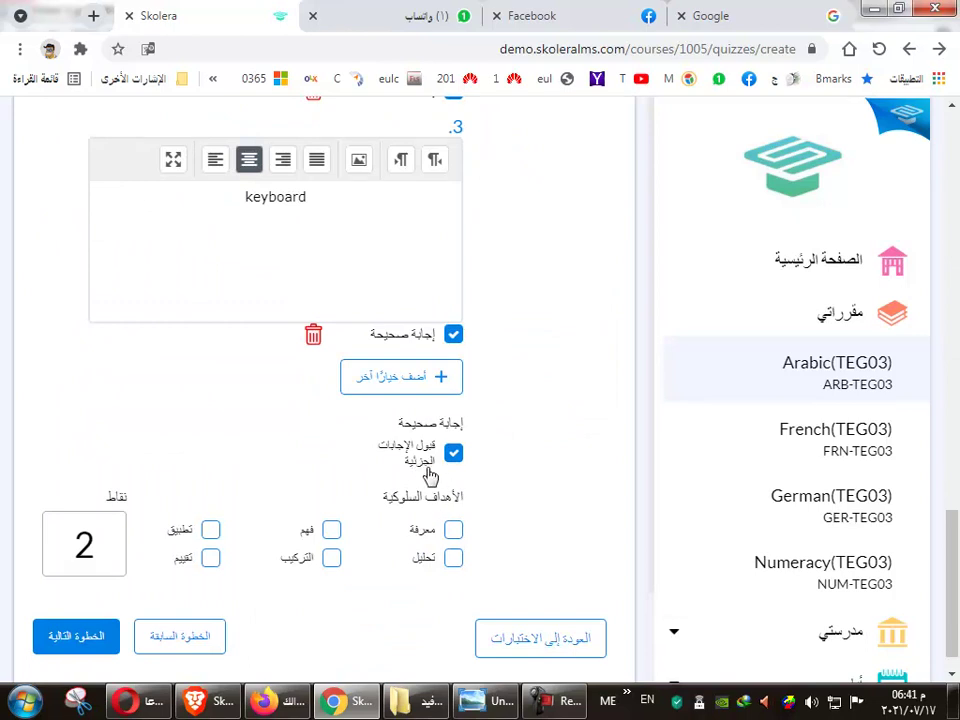
scroll(489, 480, up, 4)
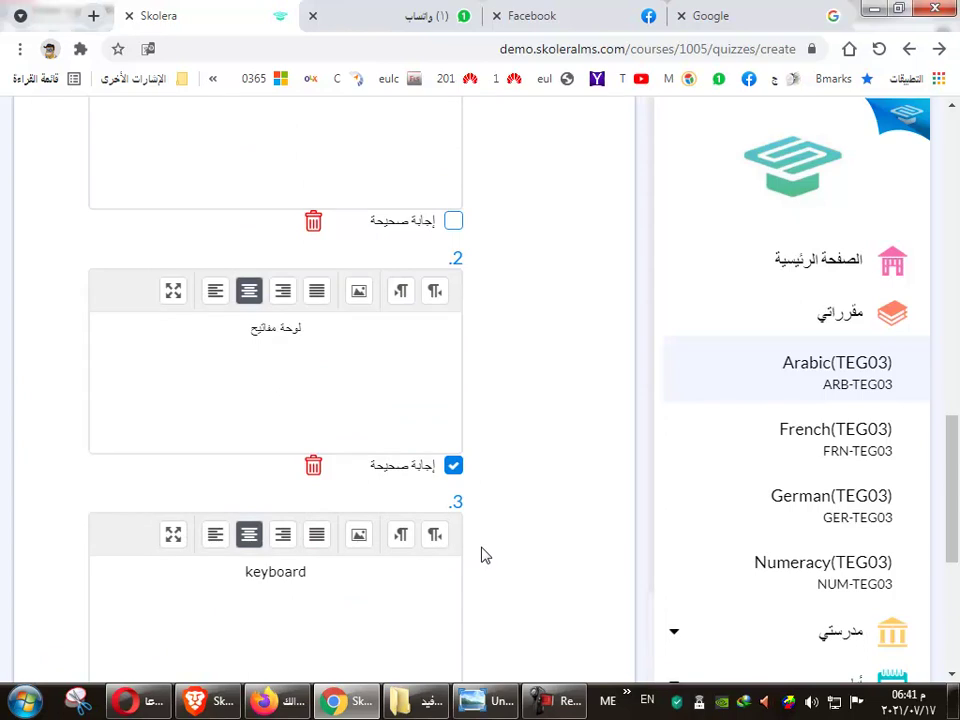
scroll(447, 542, down, 3)
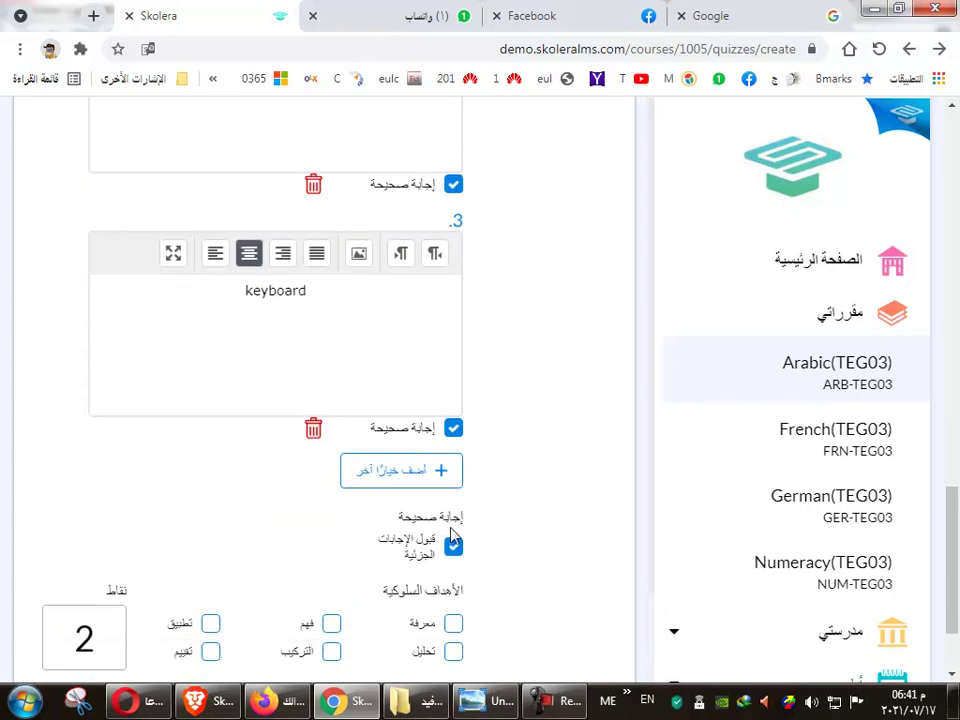
scroll(474, 530, down, 2)
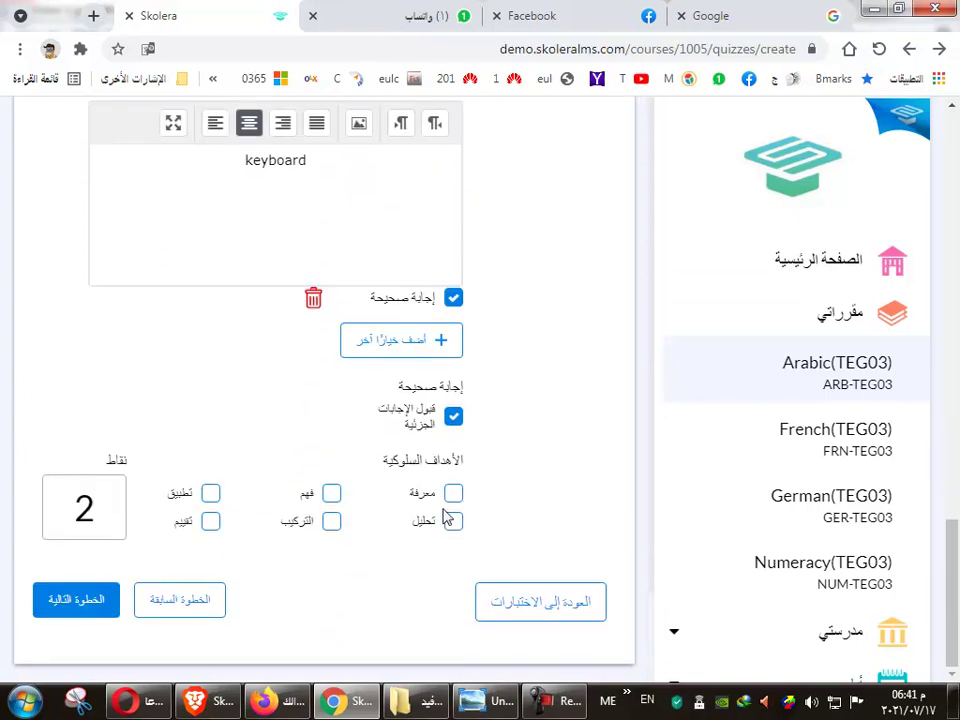
click(331, 494)
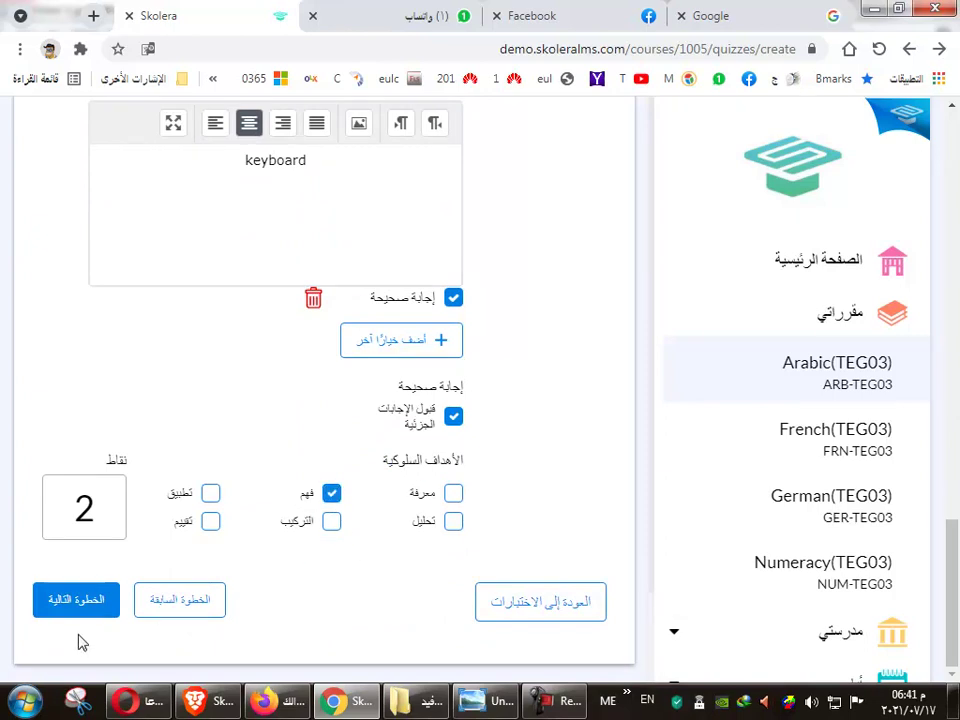
Add a fifth question to the quiz and set its question type to رتب.
scroll(497, 579, up, 15)
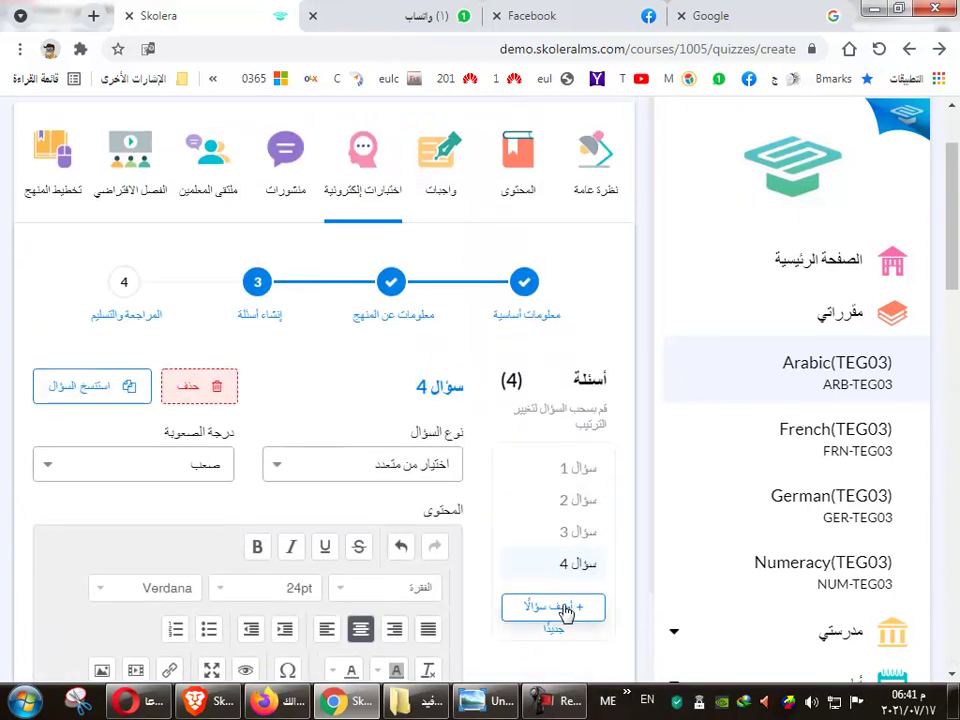
click(556, 608)
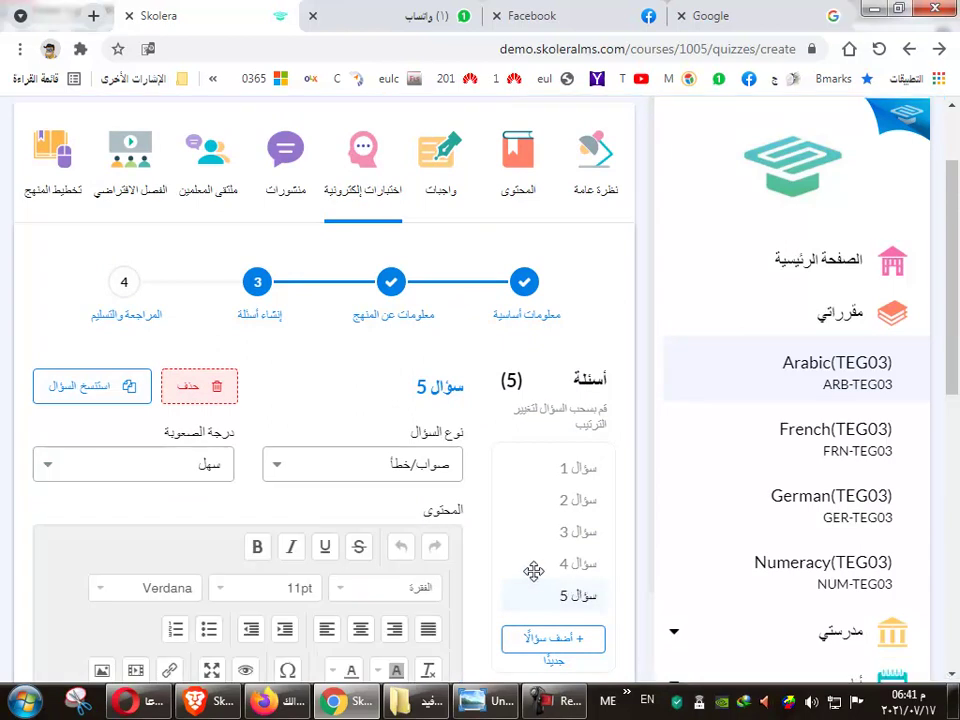
click(435, 474)
scroll(453, 518, down, 2)
scroll(450, 512, up, 2)
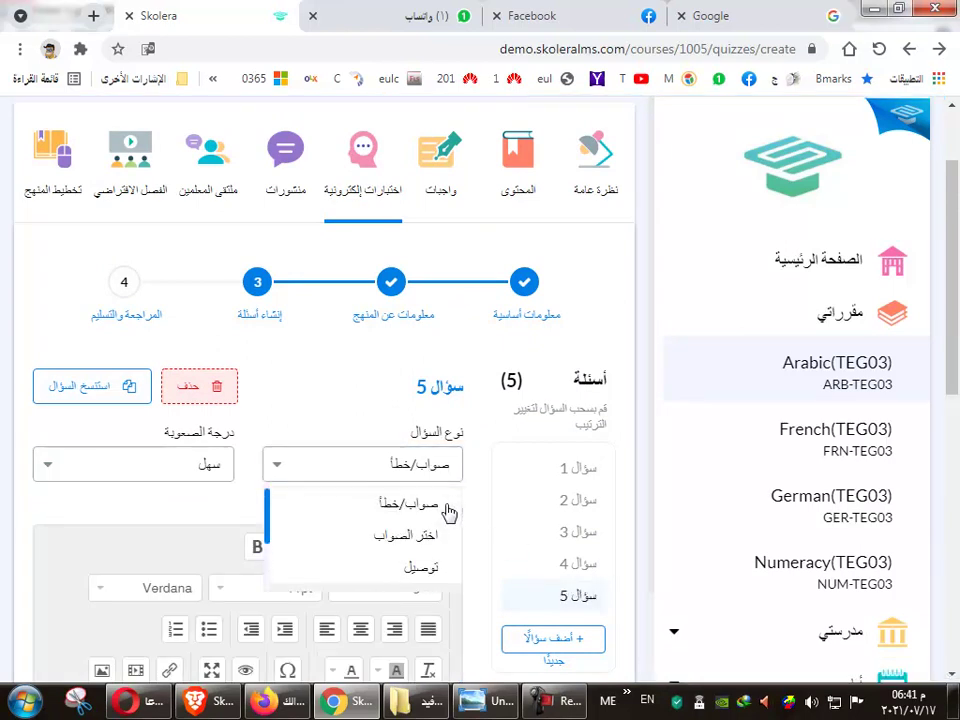
scroll(440, 560, down, 2)
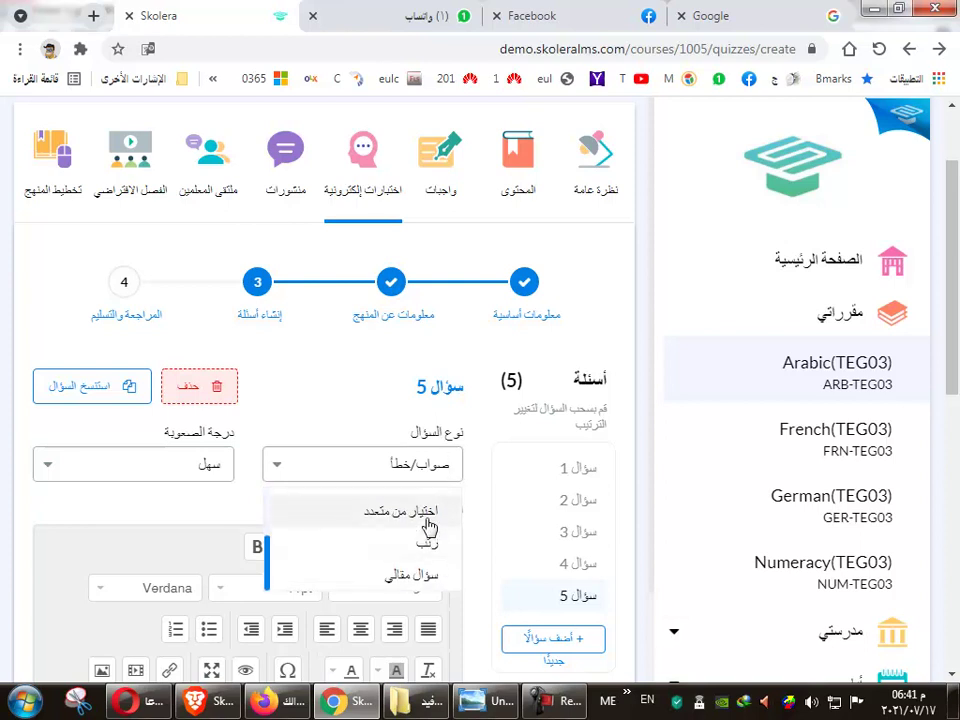
scroll(428, 526, up, 2)
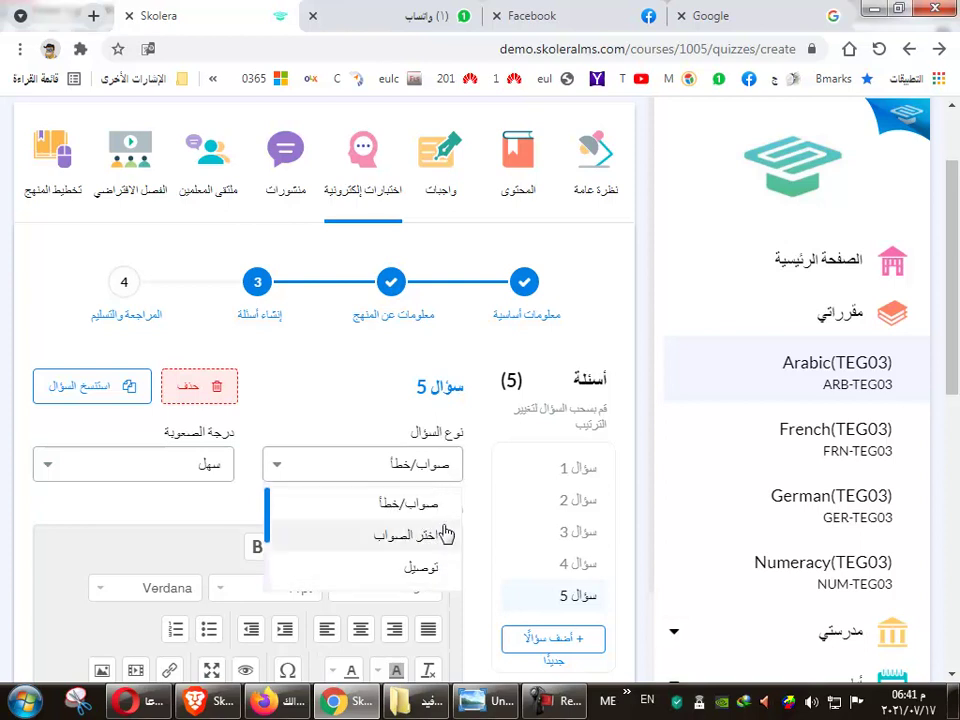
scroll(443, 527, down, 2)
scroll(444, 560, down, 1)
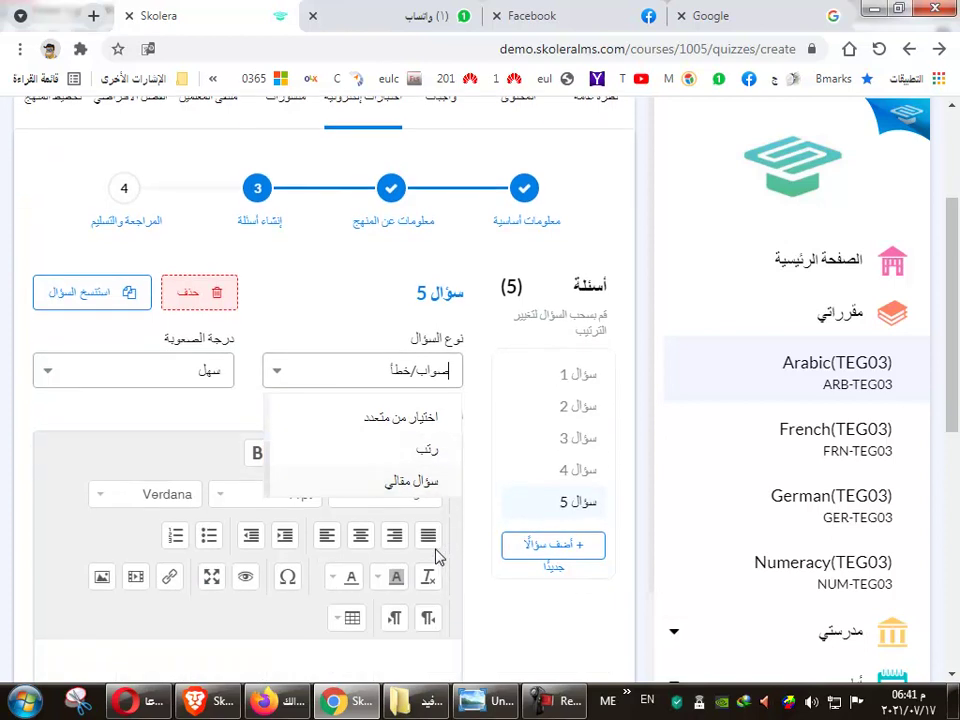
click(416, 462)
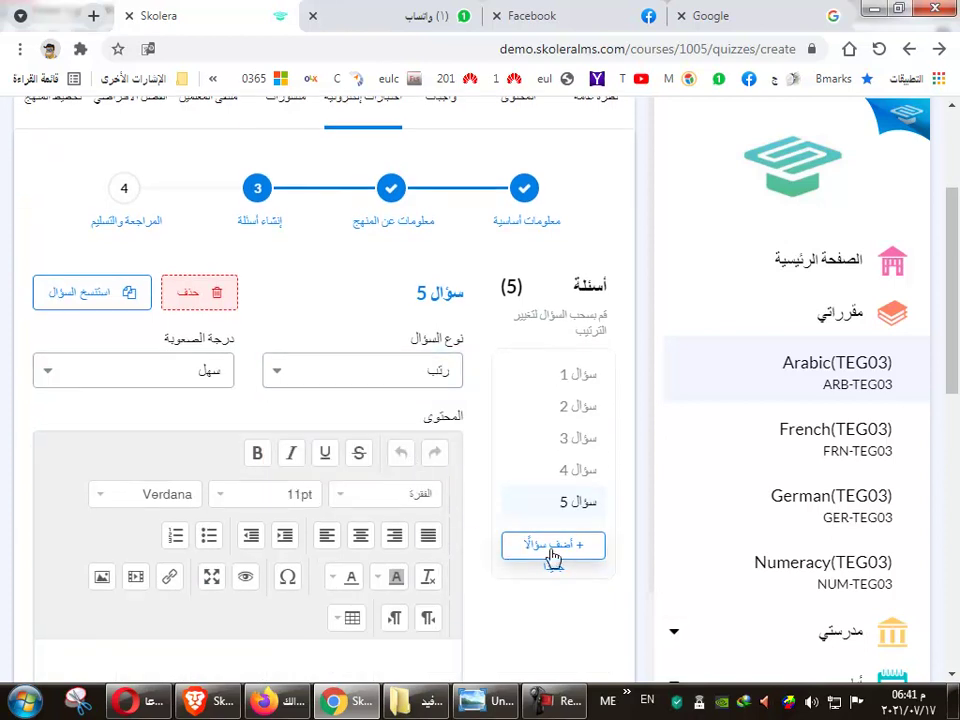
Set the difficulty level of question 5 to صعب.
click(218, 370)
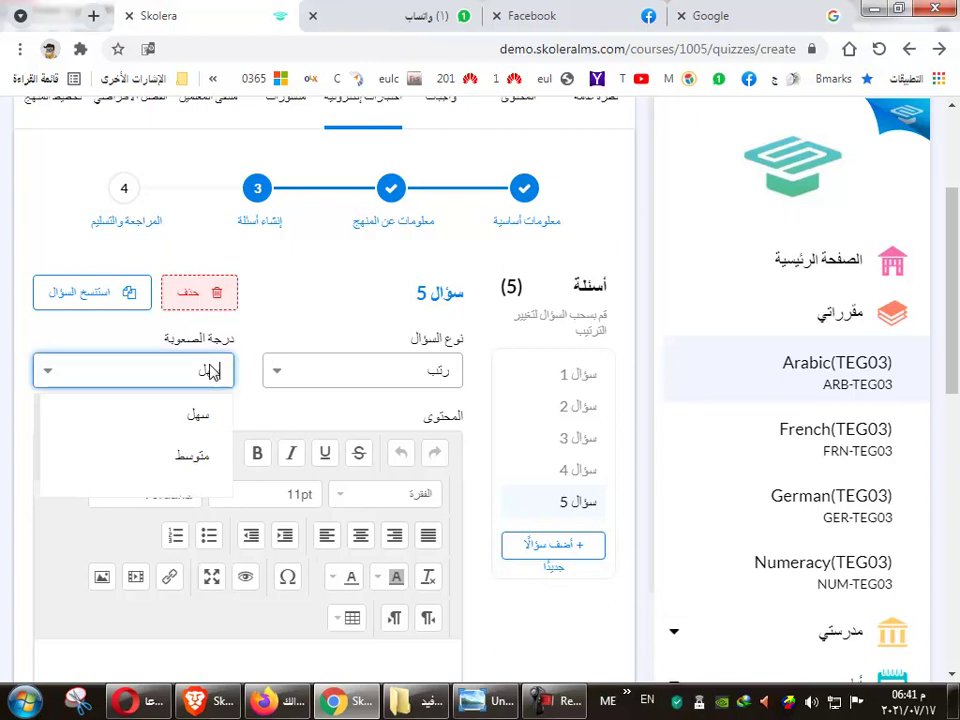
scroll(200, 445, down, 1)
click(198, 470)
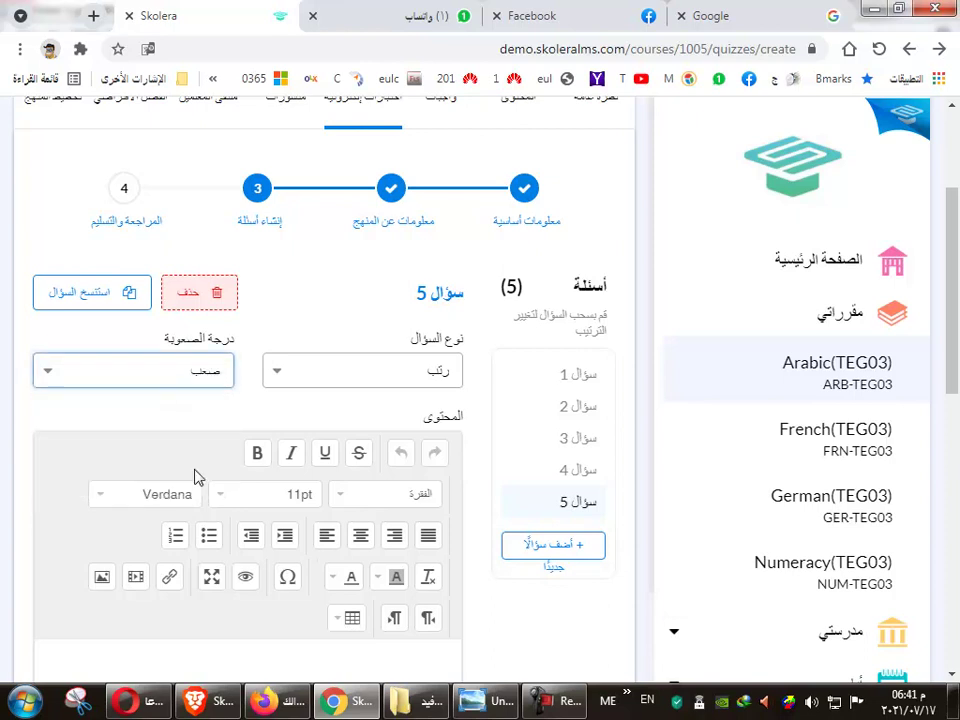
Add a third answer option to question 5's correct-order list.
scroll(400, 512, down, 2)
click(446, 512)
scroll(446, 512, down, 5)
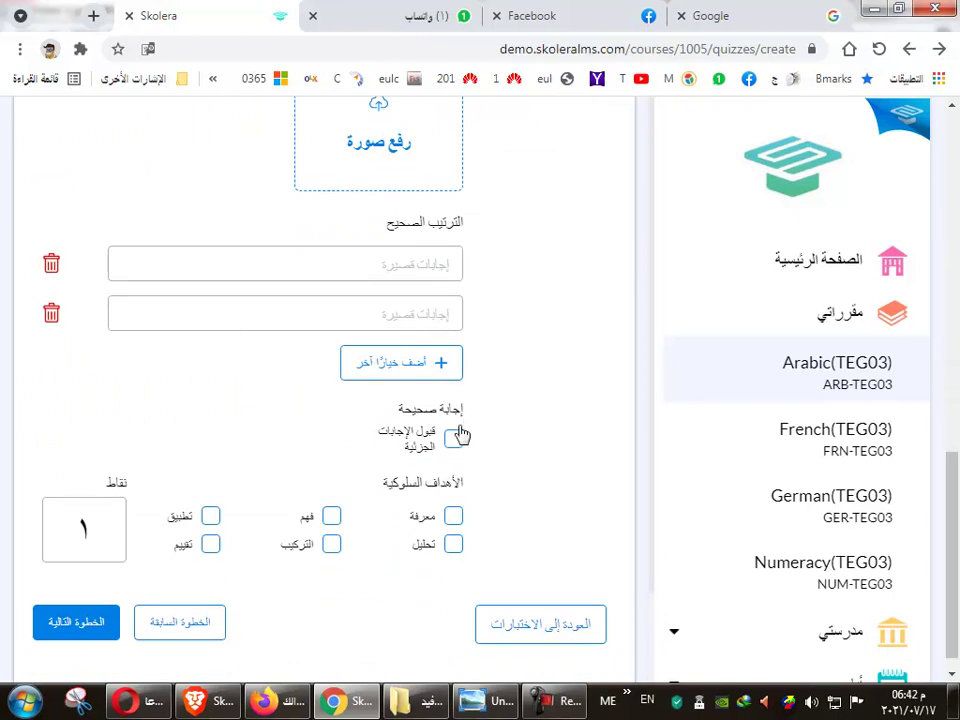
click(428, 366)
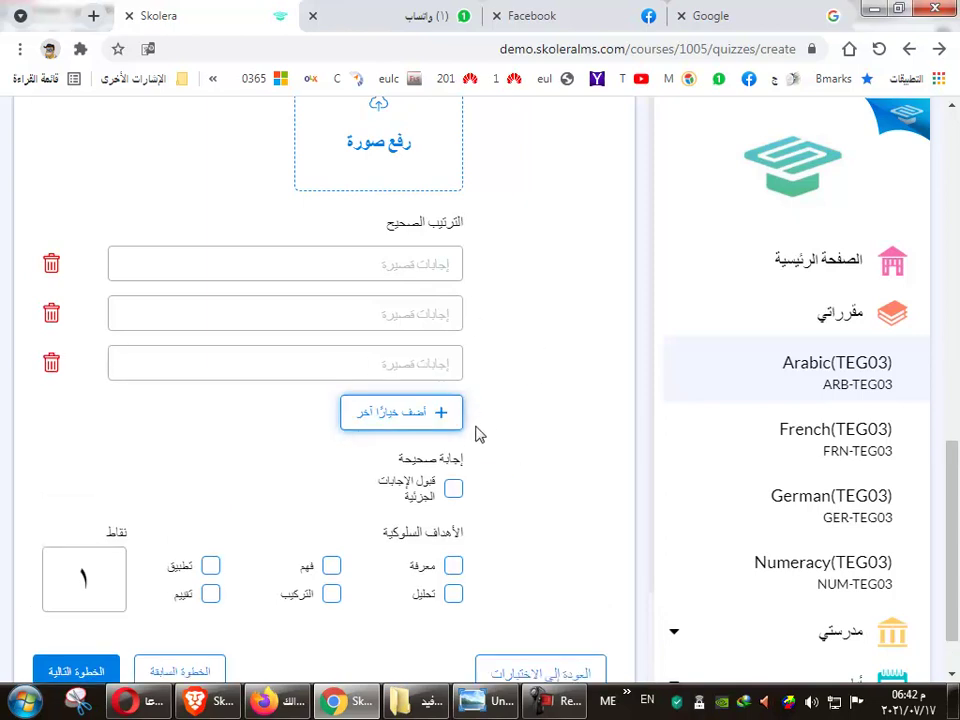
Enter "وحدة تخزين البيانات الأكبر من حيث السعة التخزينية هي" as the content of question 5.
scroll(466, 486, up, 5)
click(336, 457)
text(وحدة تخزين البيانات الأكبر من حيث السعة التخزينية هي)
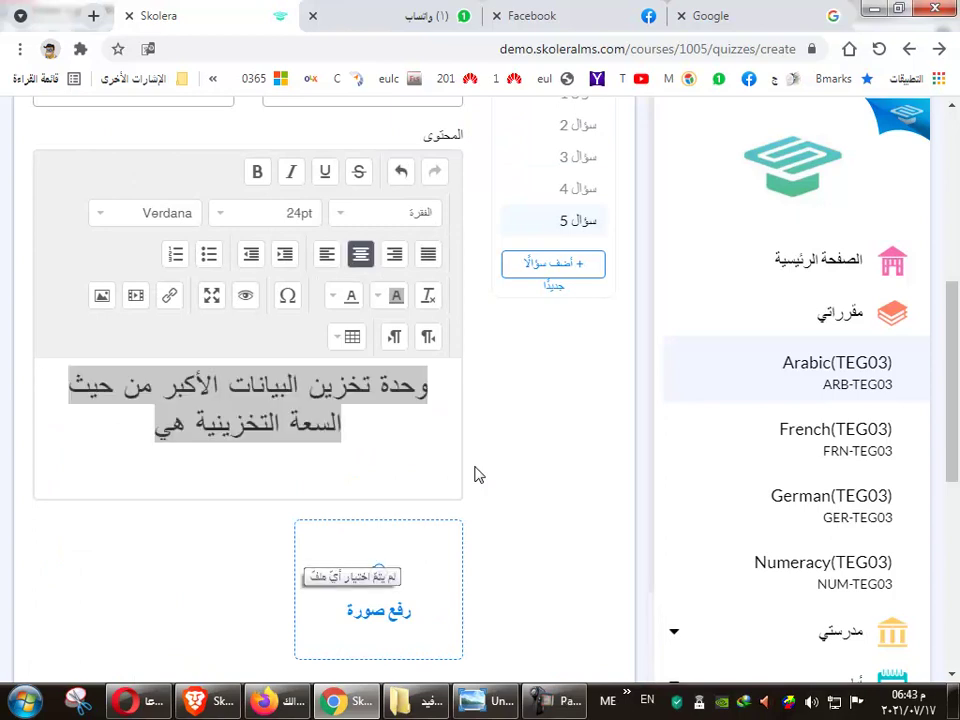
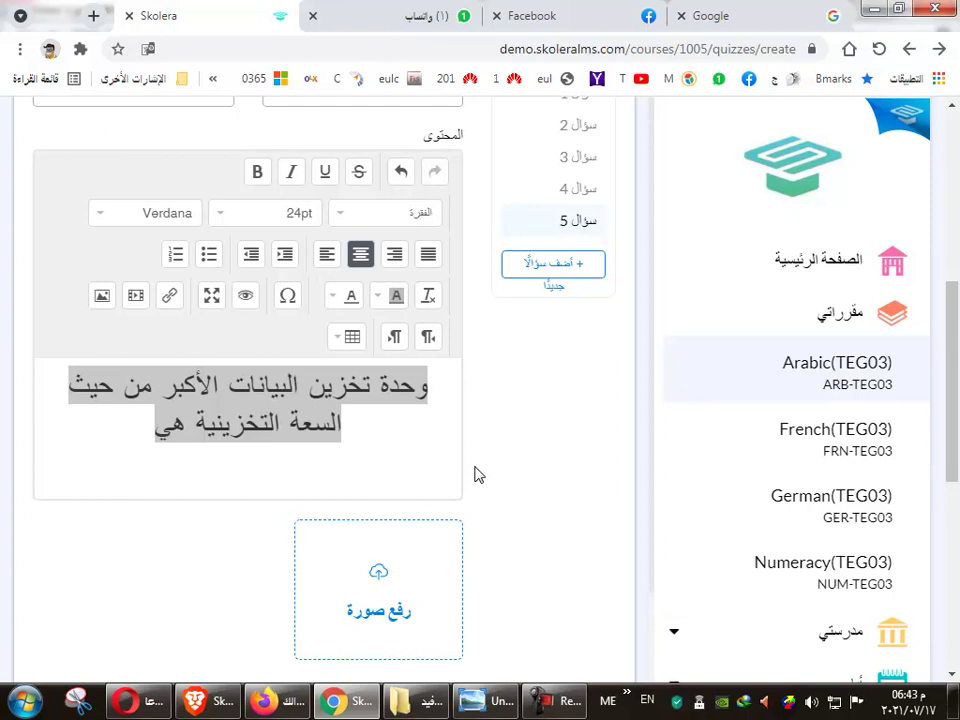
Review question 5's type, difficulty, question text and the three answers in the correct-order list.
scroll(303, 441, up, 2)
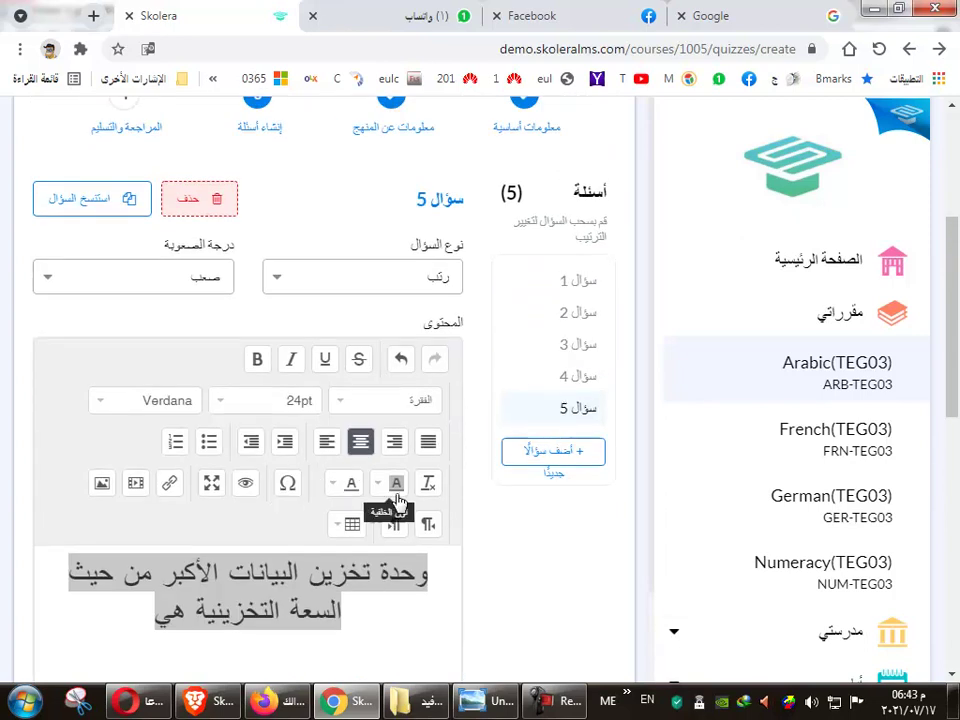
scroll(293, 597, down, 1)
scroll(293, 600, down, 4)
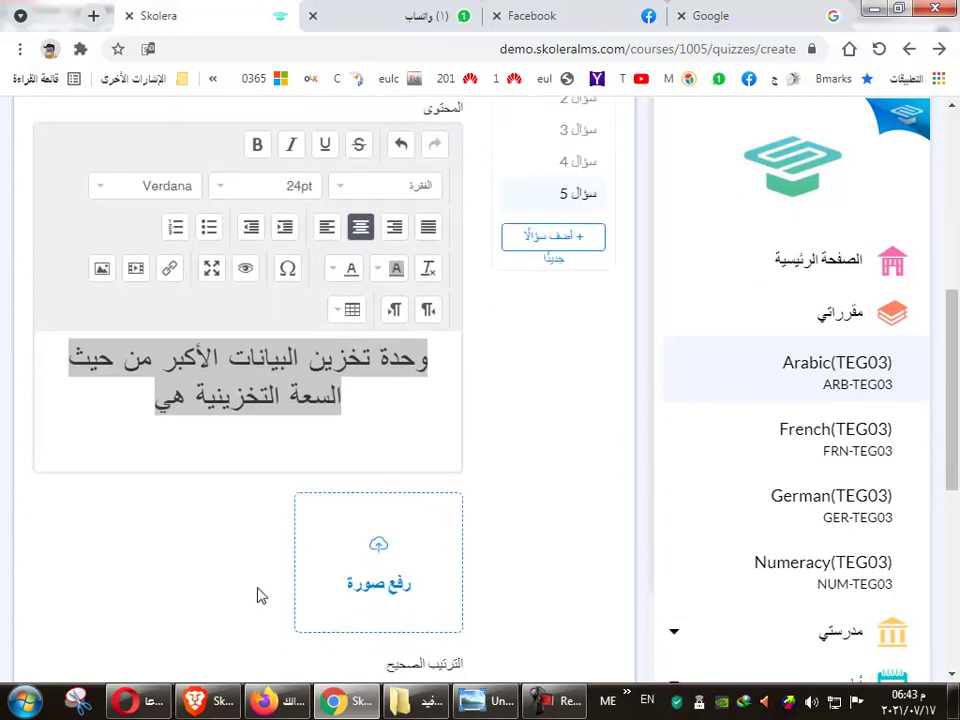
scroll(345, 531, up, 2)
scroll(345, 531, up, 1)
click(289, 422)
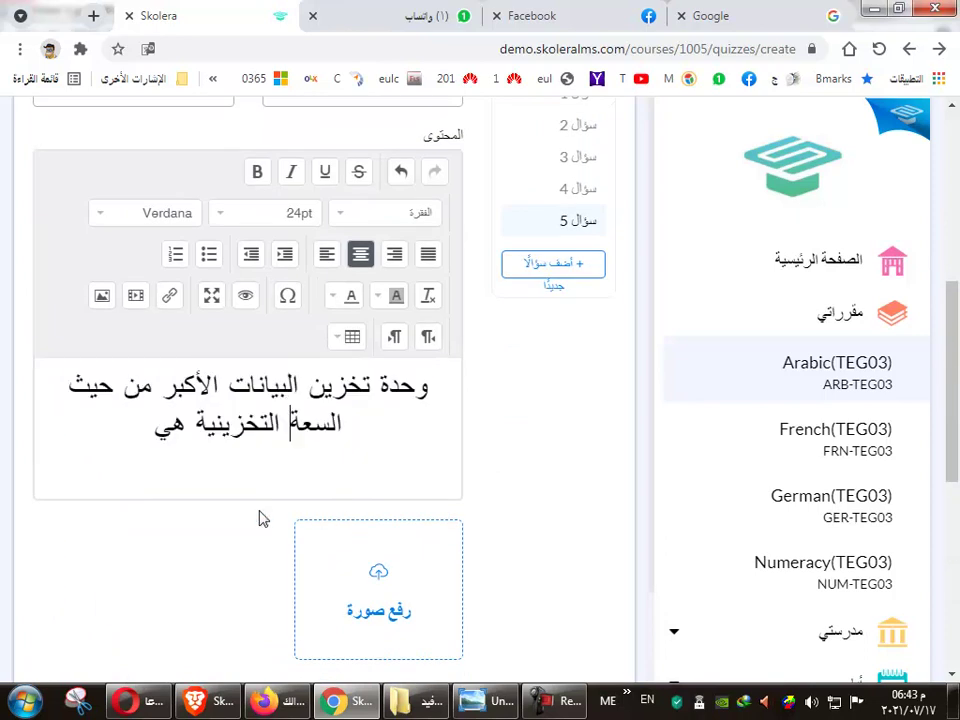
scroll(270, 540, down, 2)
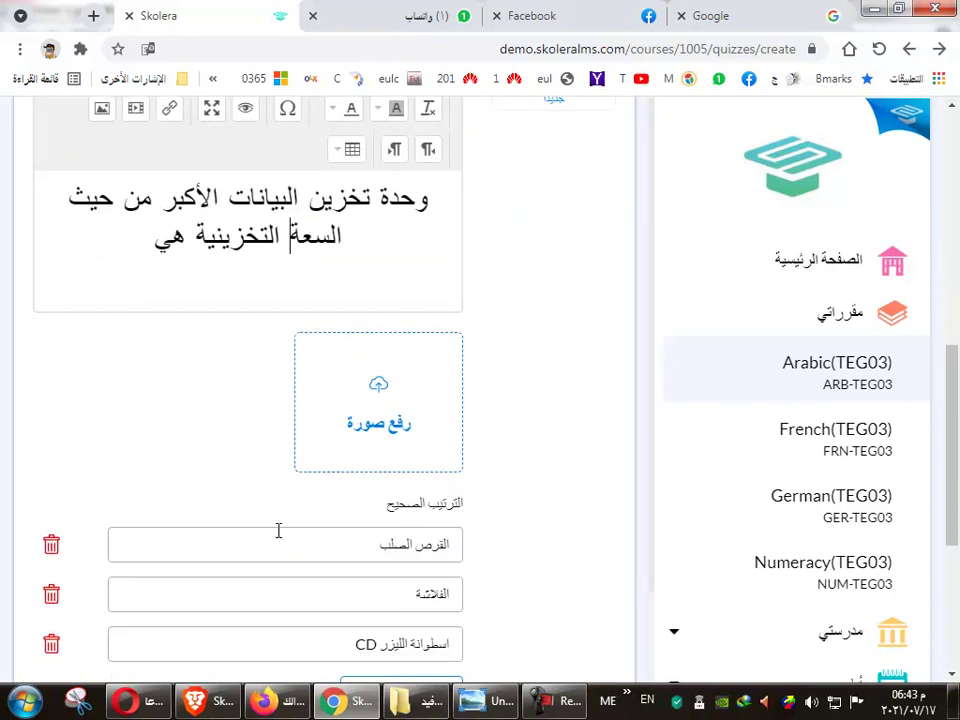
scroll(290, 525, down, 2)
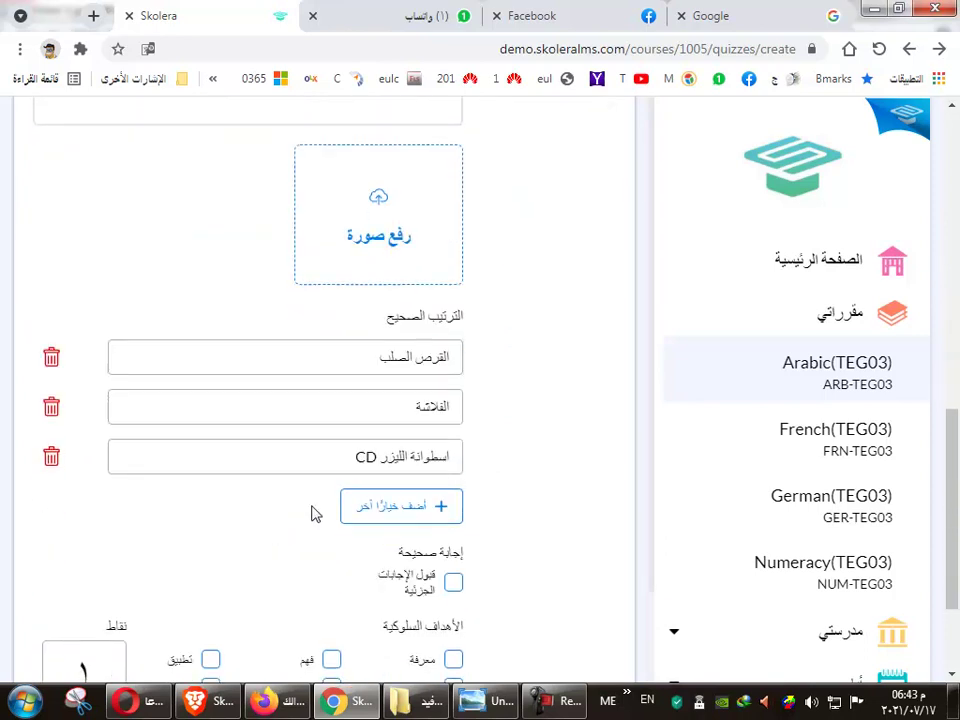
double_click(433, 364)
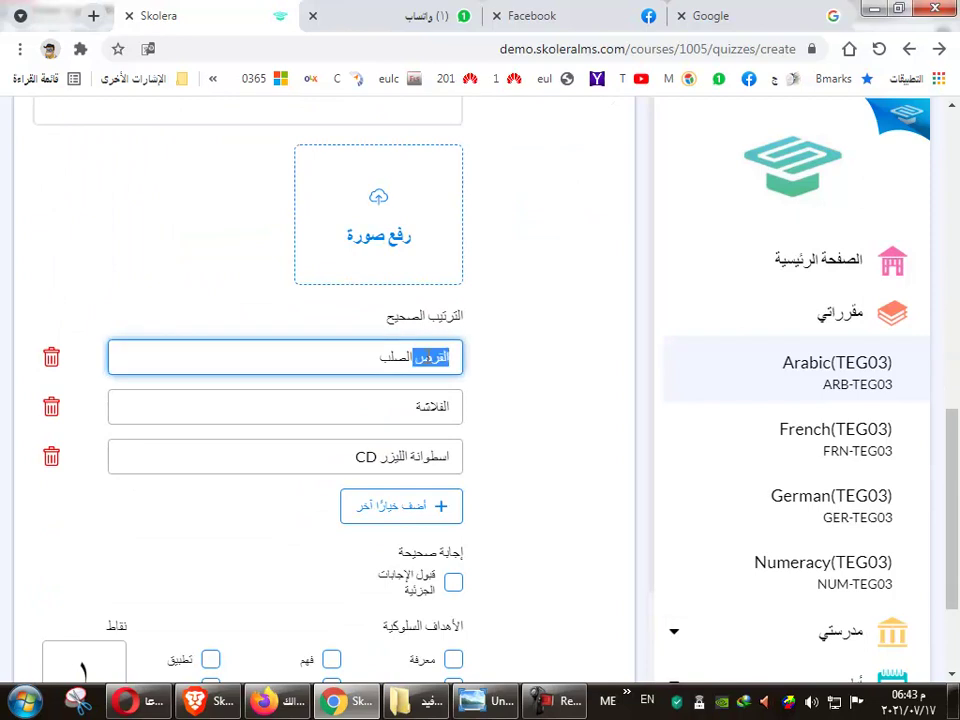
double_click(433, 406)
triple_click(419, 457)
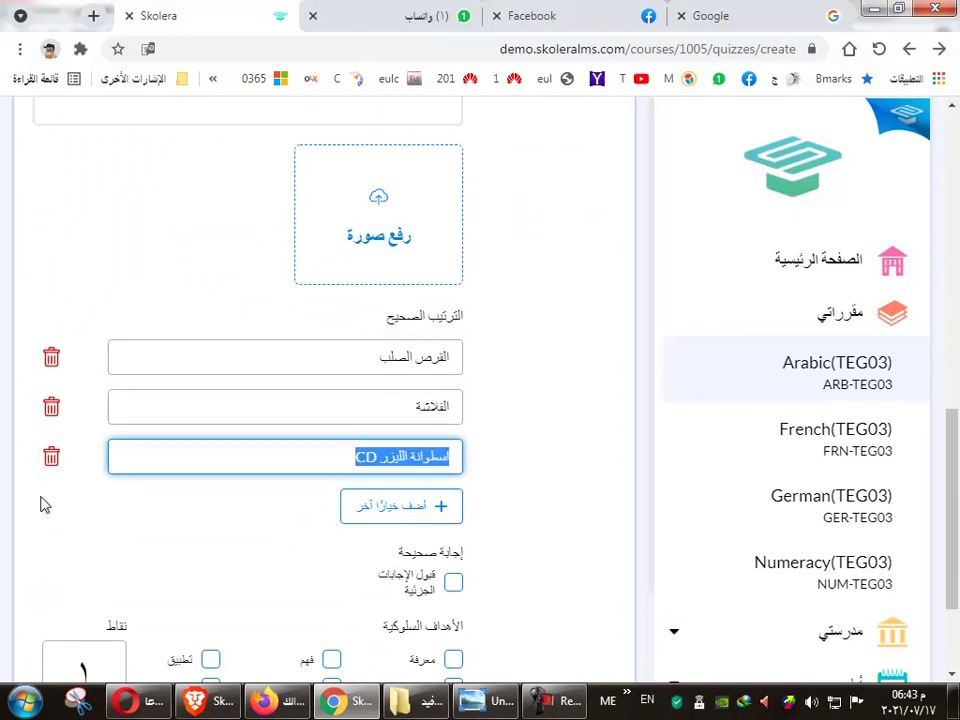
Add a fourth option to the correct-order list and copy the third answer's text, اسطوانة الليزر CD.
click(386, 507)
triple_click(400, 457)
key(ctrl+c)
right_click(395, 456)
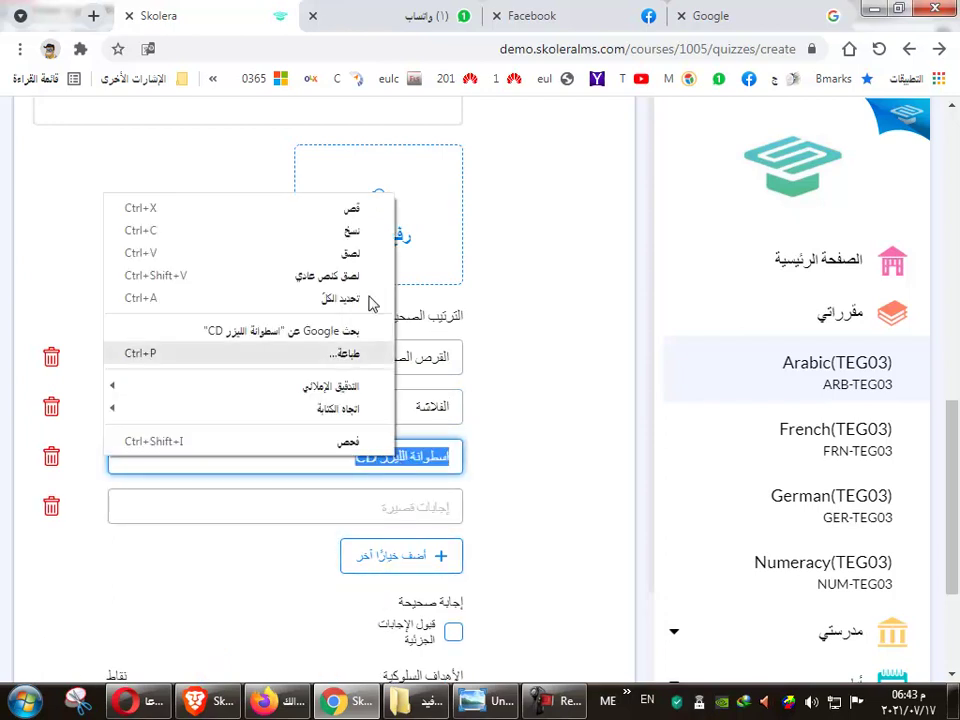
click(366, 254)
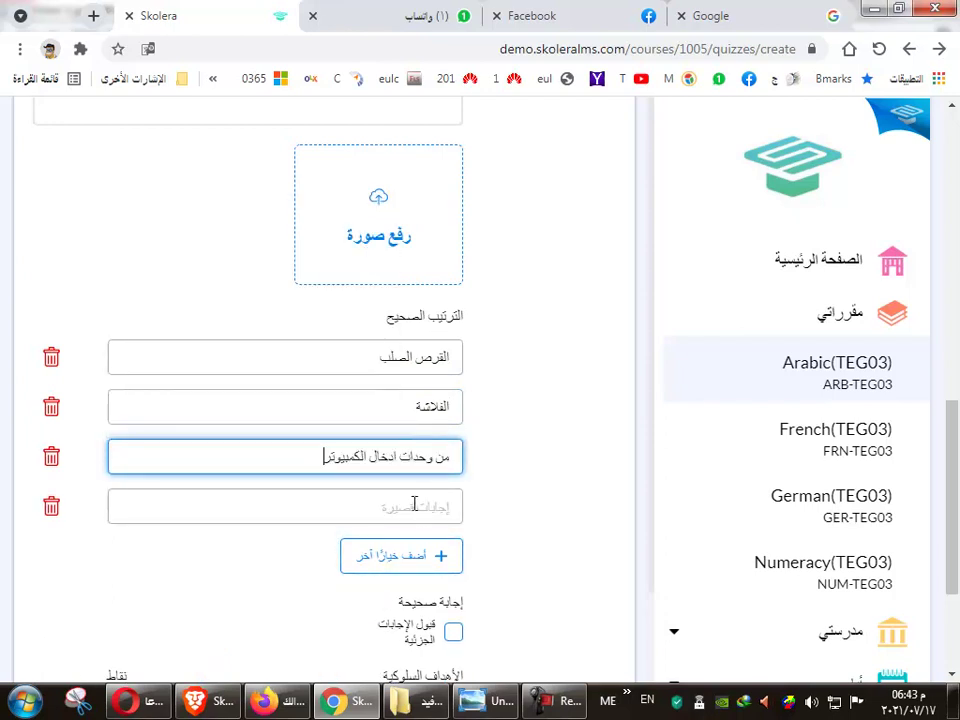
key(ctrl+z)
Paste اسطوانة الليزر CD into the empty fourth answer of the correct-order list.
click(414, 503)
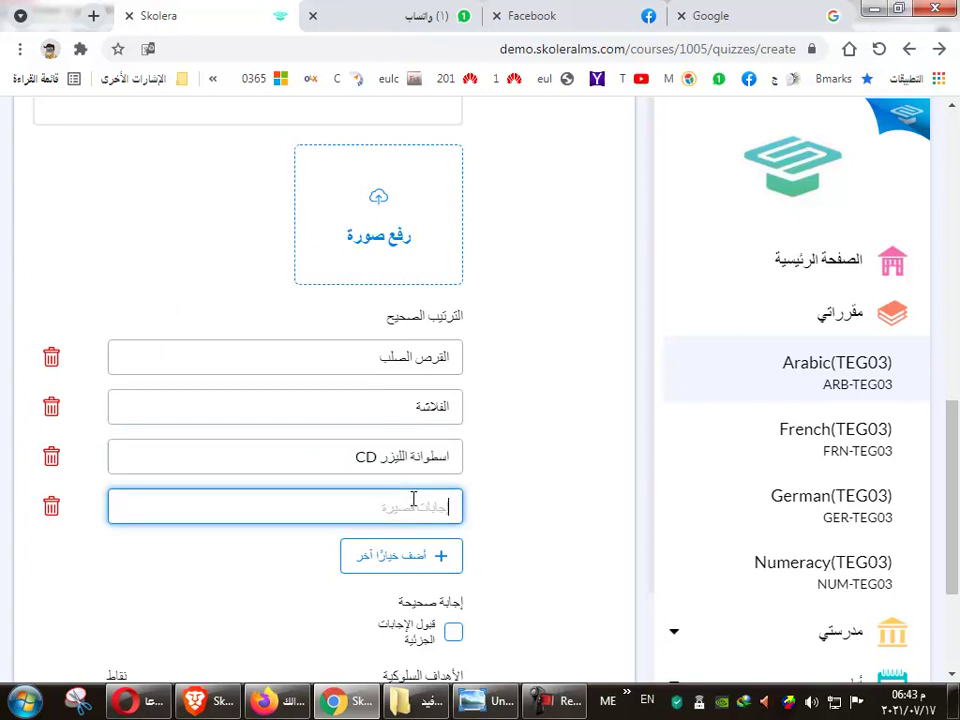
right_click(413, 498)
click(410, 352)
Change CD to DVD in the third answer so it reads اسطوانة الليزر DVD.
double_click(365, 456)
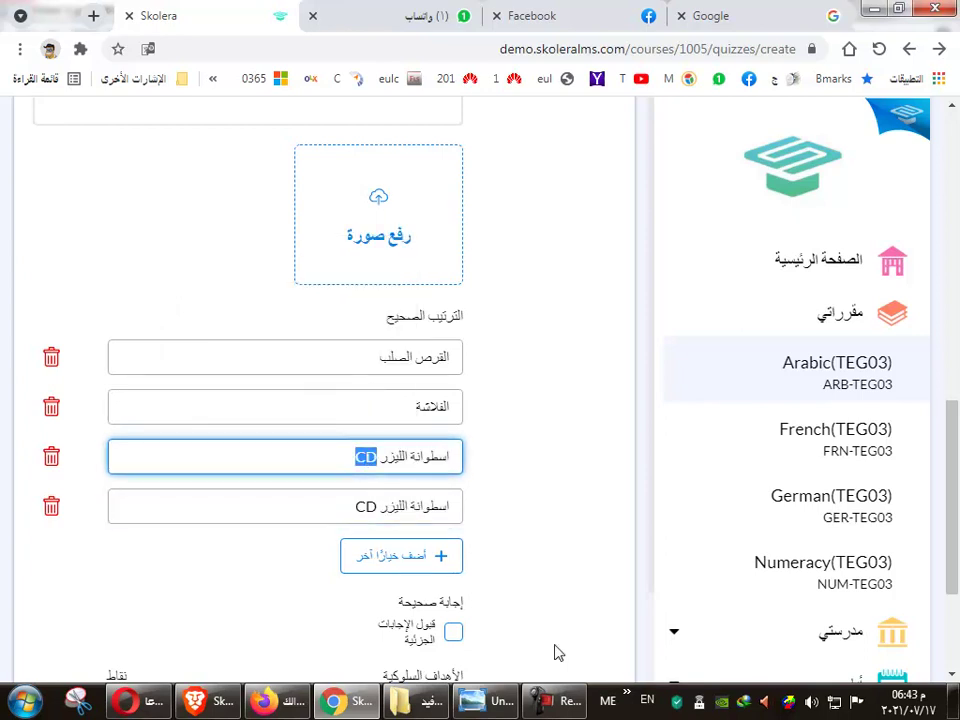
text(DVD)
click(463, 375)
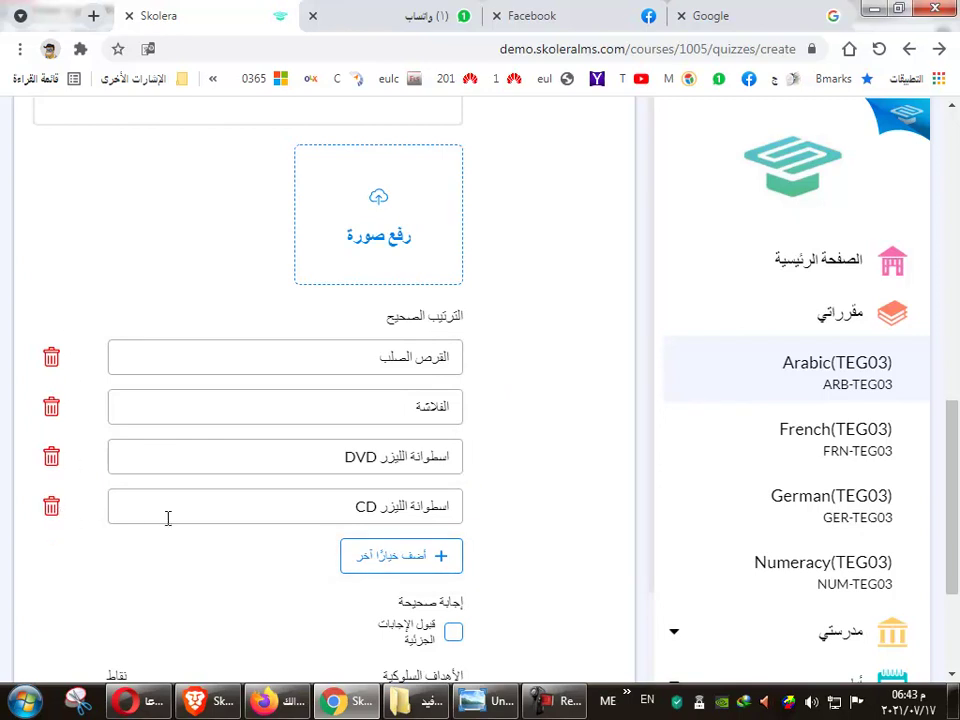
Turn acceptance of partial answers on and off again, and mark فهم as question 5's behavioural objective.
scroll(168, 516, down, 2)
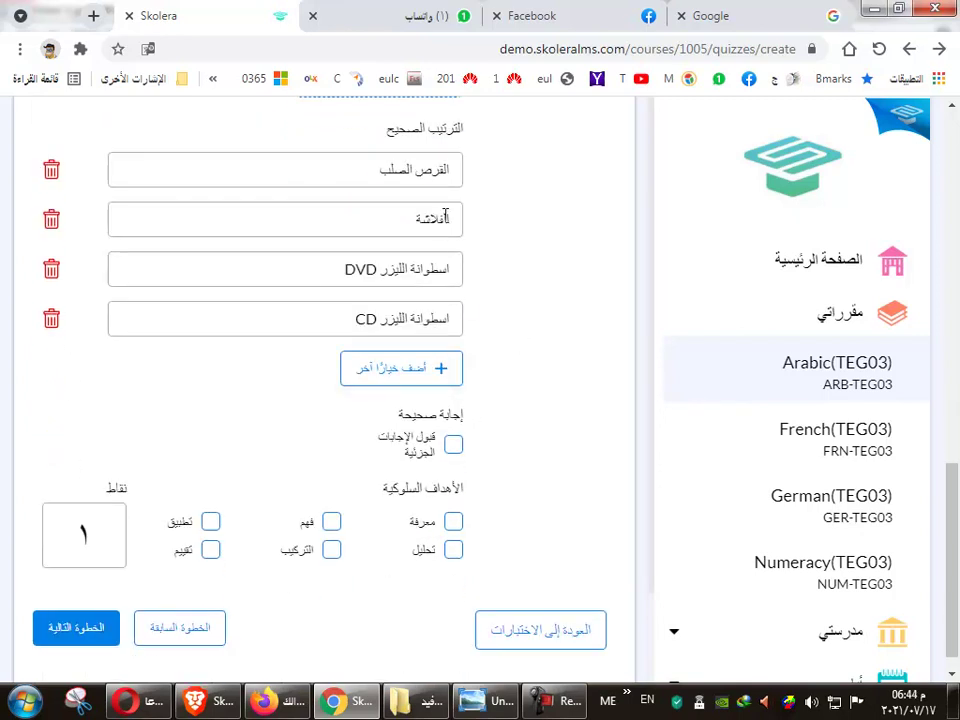
click(453, 444)
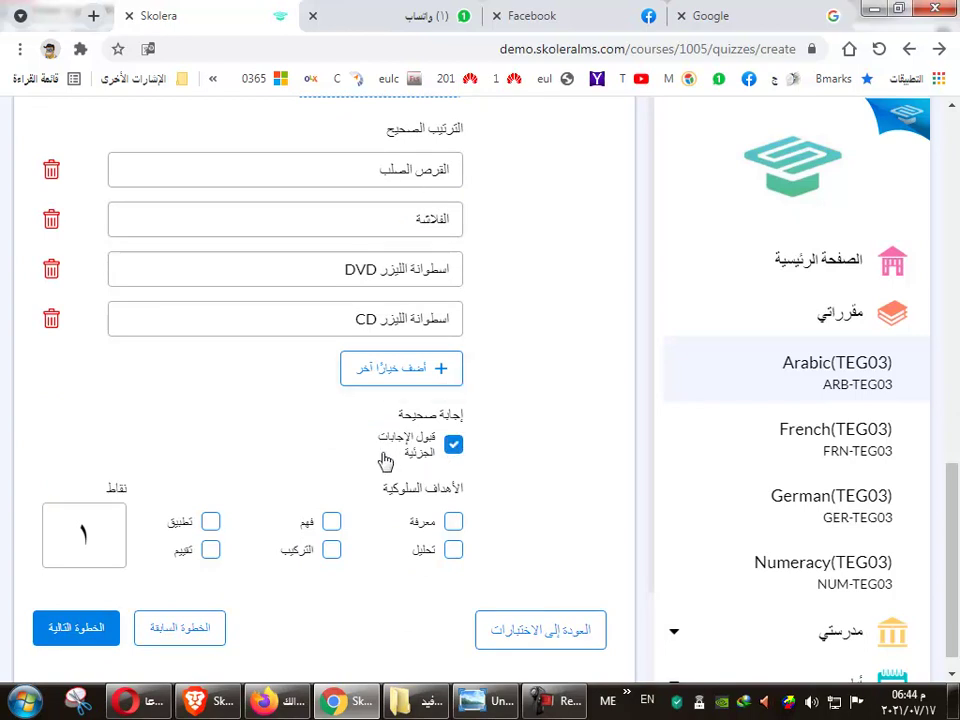
click(458, 452)
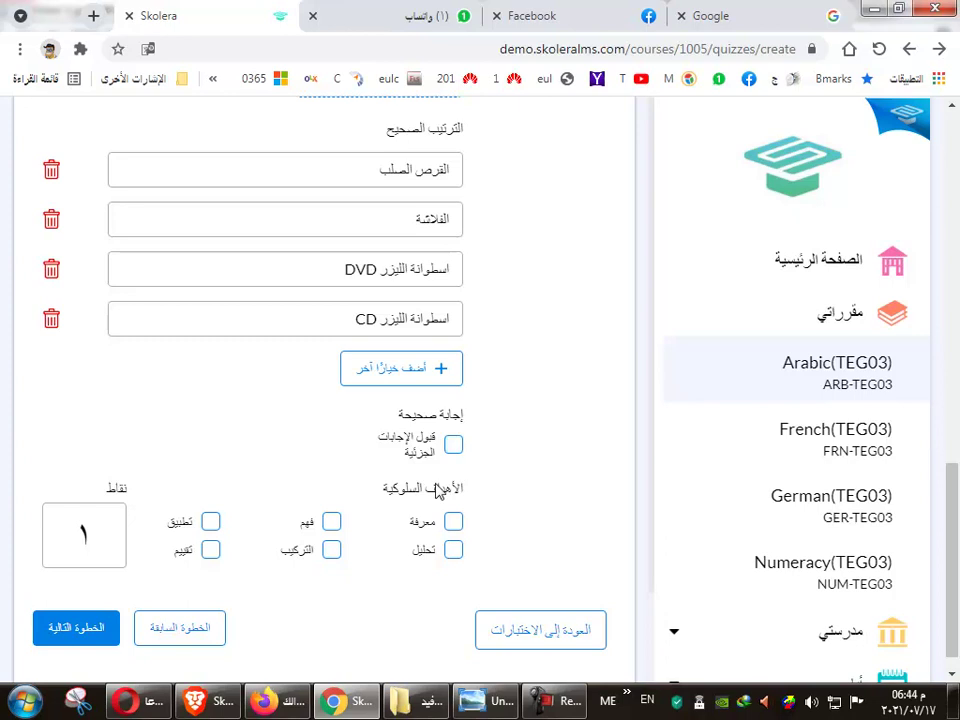
click(333, 524)
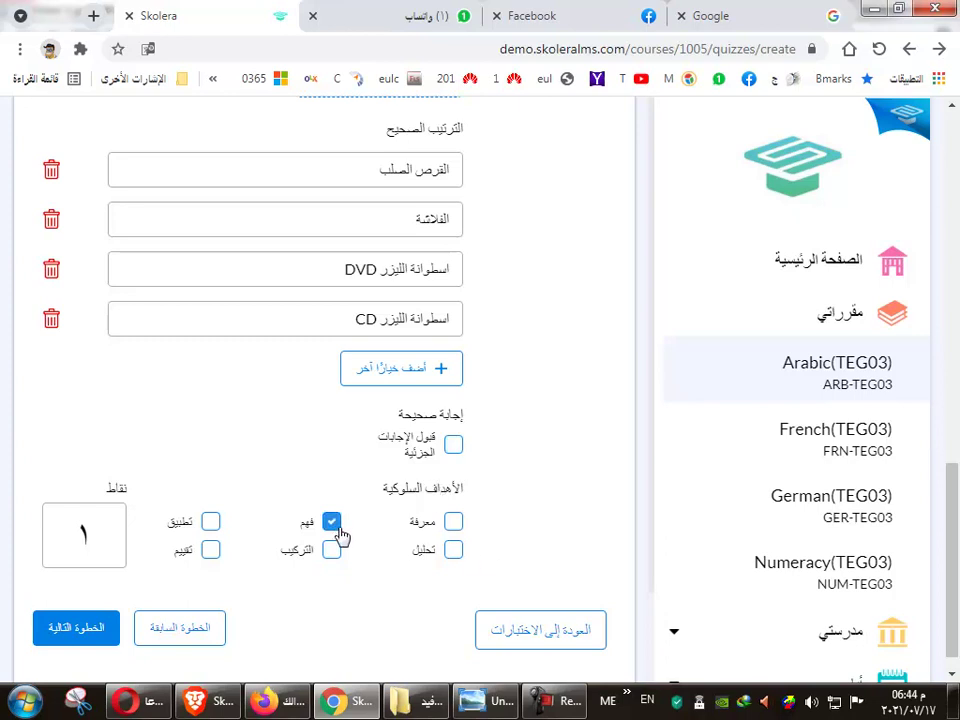
Set question 5's points to 4 and add a sixth question to the quiz.
double_click(108, 541)
text(4)
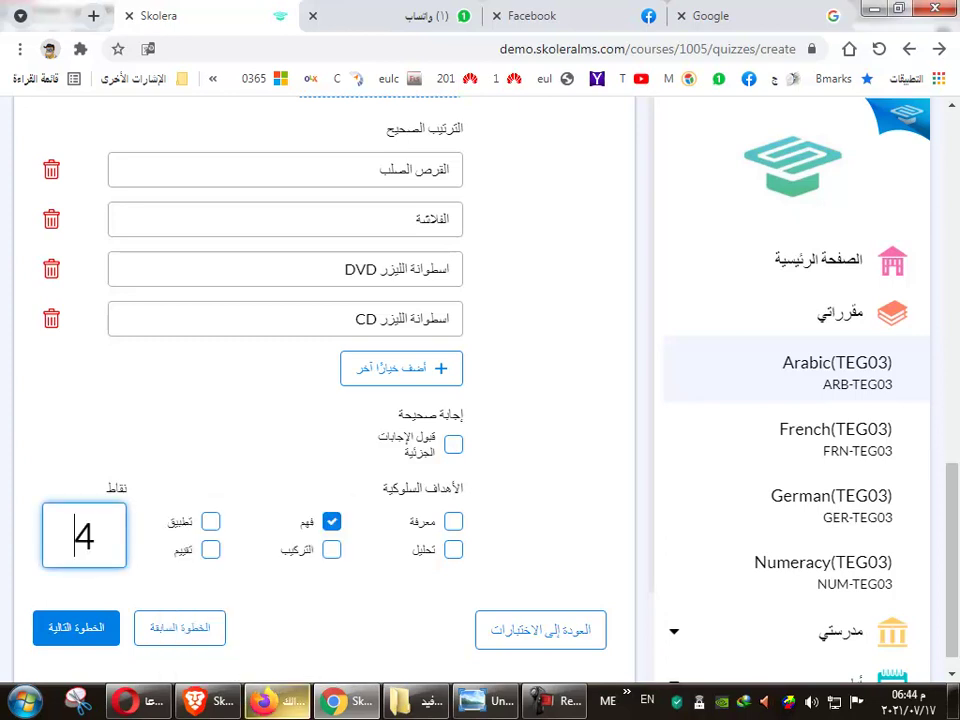
scroll(632, 439, up, 10)
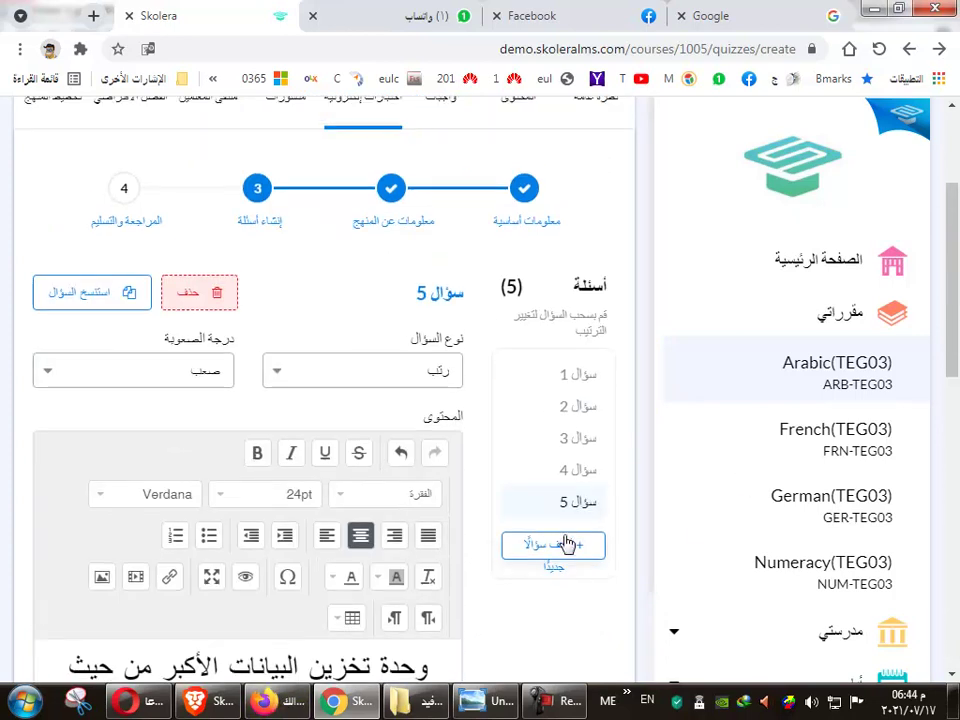
click(565, 553)
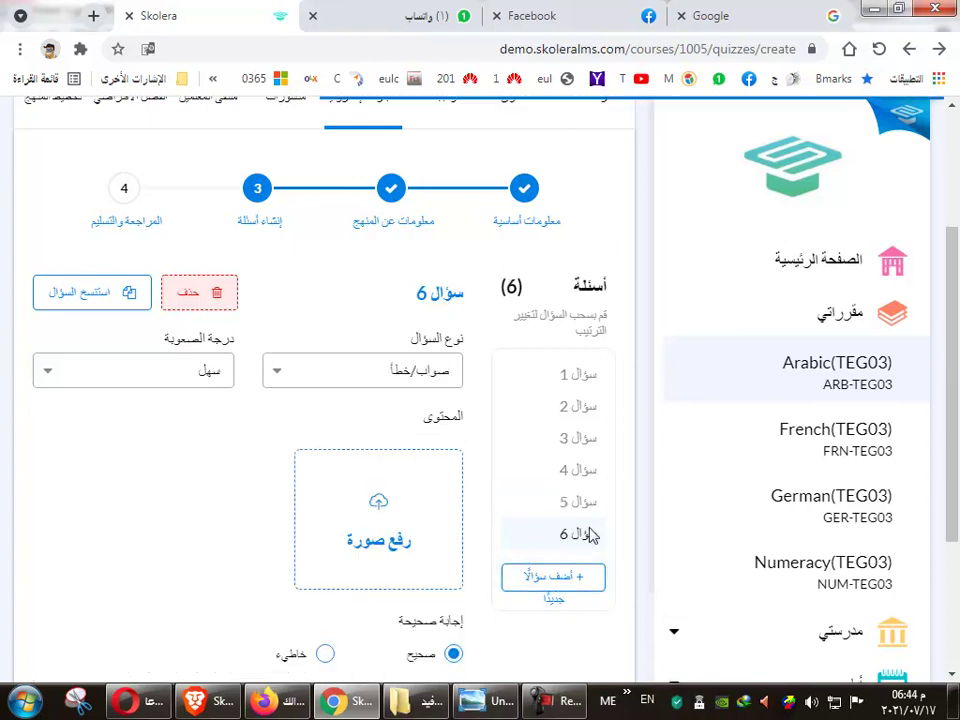
Set question 6's type to سؤال مقالي and its difficulty to متوسط.
click(290, 370)
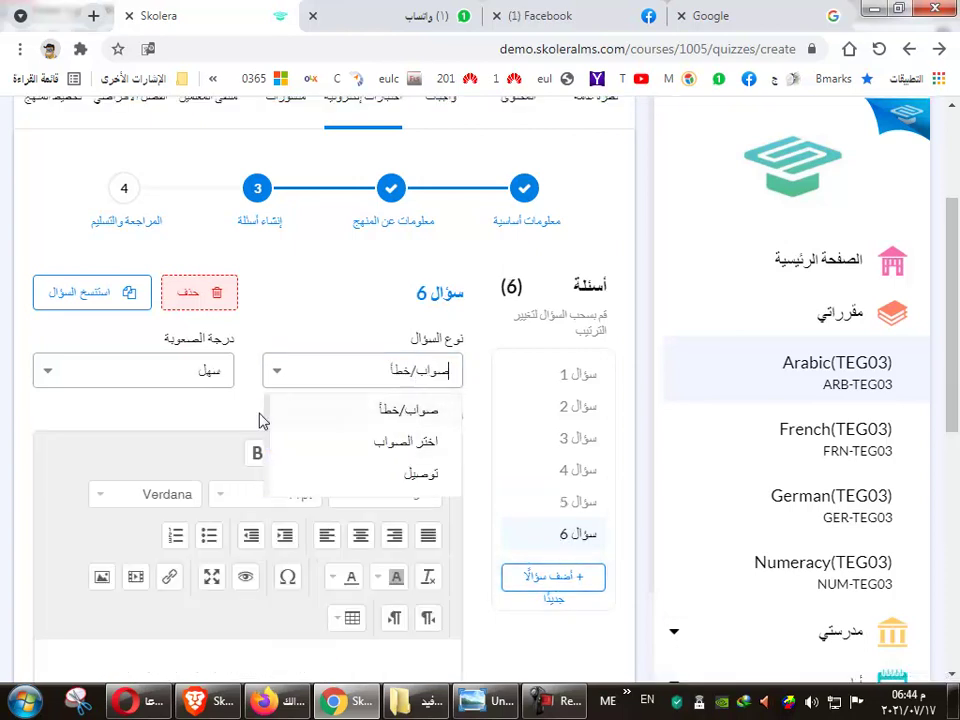
scroll(268, 420, down, 1)
scroll(268, 428, down, 3)
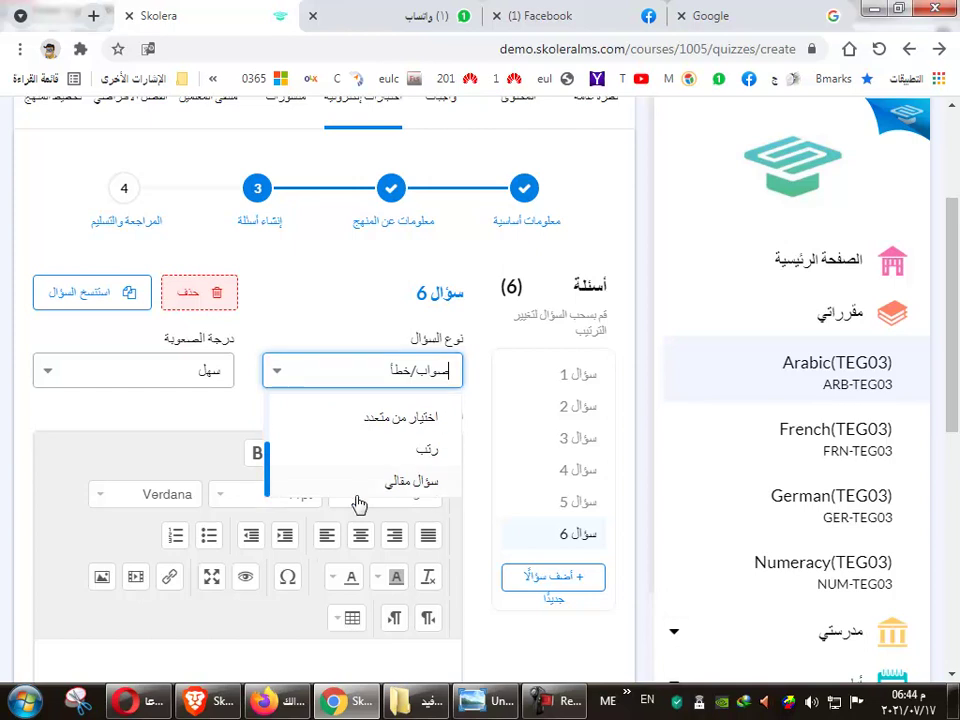
click(437, 483)
scroll(420, 485, down, 1)
click(200, 278)
click(195, 364)
Look over the essay question's form, from the content editor and image upload down to the model answer, behavioural objectives and points.
scroll(253, 330, down, 3)
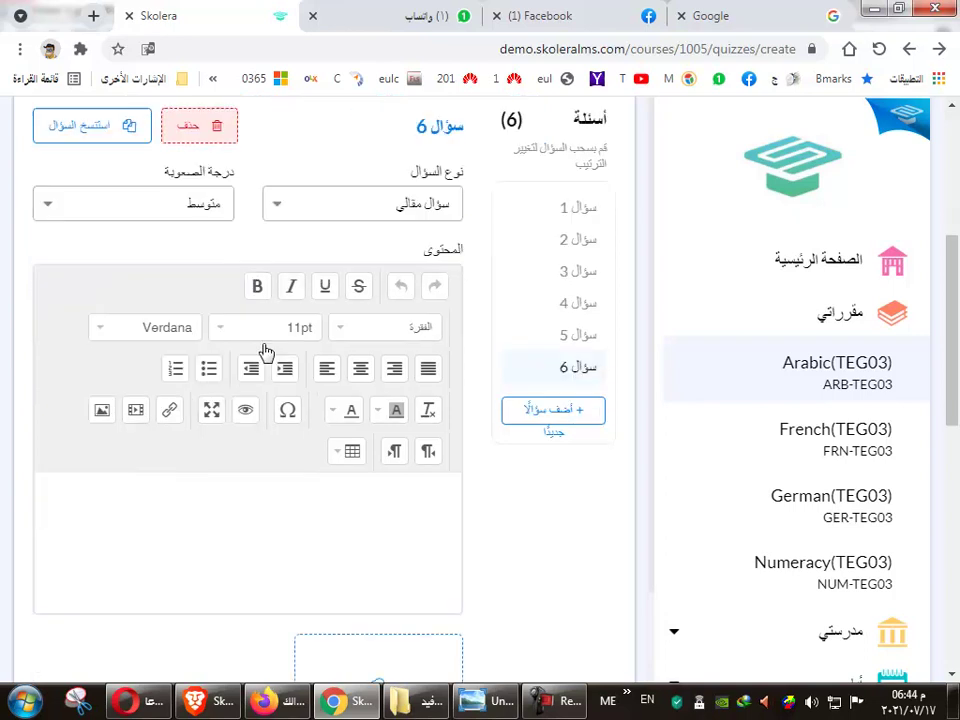
scroll(310, 324, down, 3)
click(384, 585)
scroll(530, 530, down, 2)
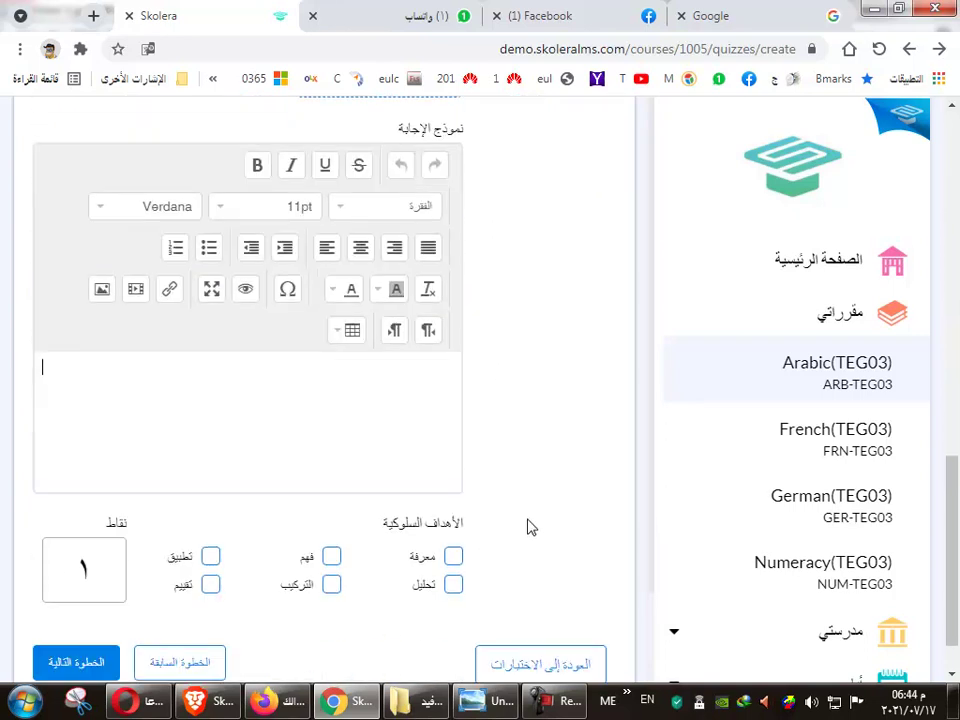
scroll(525, 527, up, 7)
scroll(518, 525, down, 3)
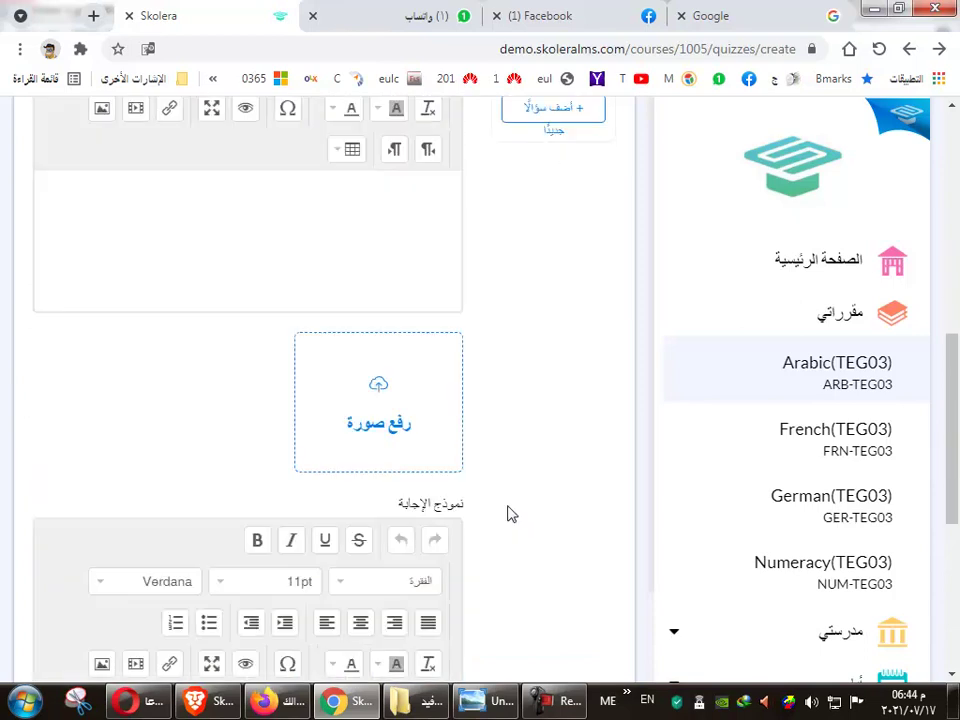
scroll(485, 577, down, 2)
click(424, 559)
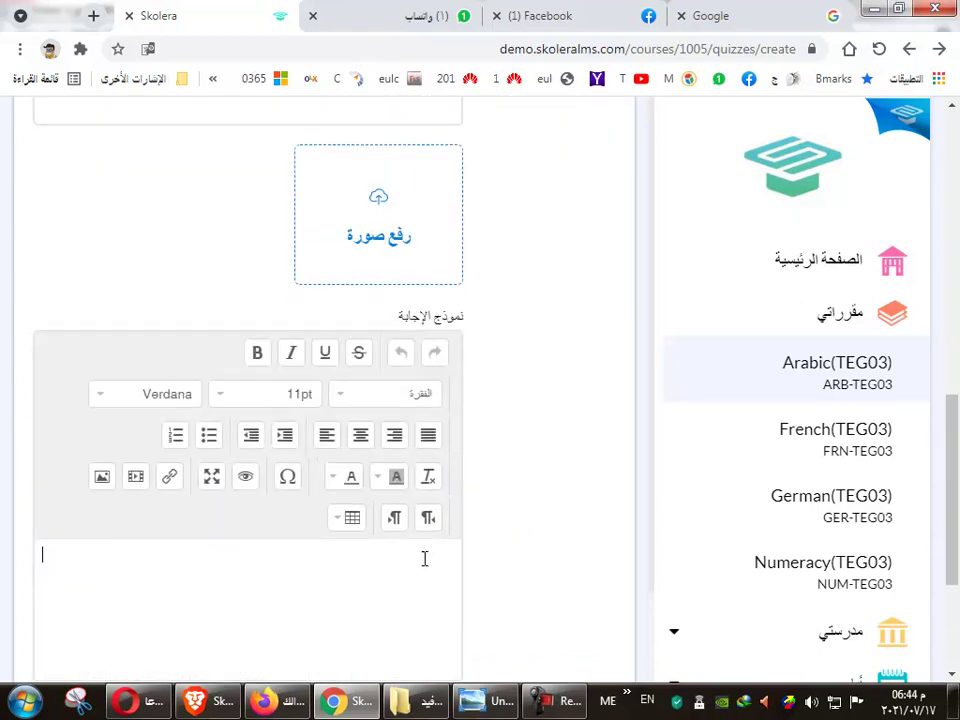
scroll(430, 598, up, 2)
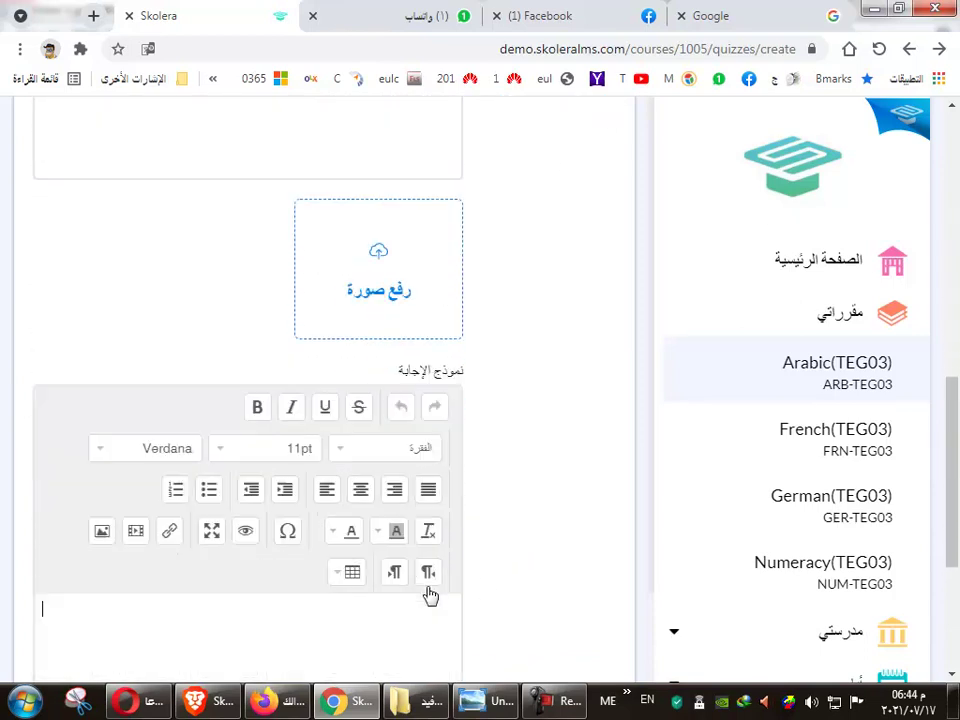
scroll(280, 574, down, 2)
scroll(305, 575, down, 3)
scroll(320, 530, up, 1)
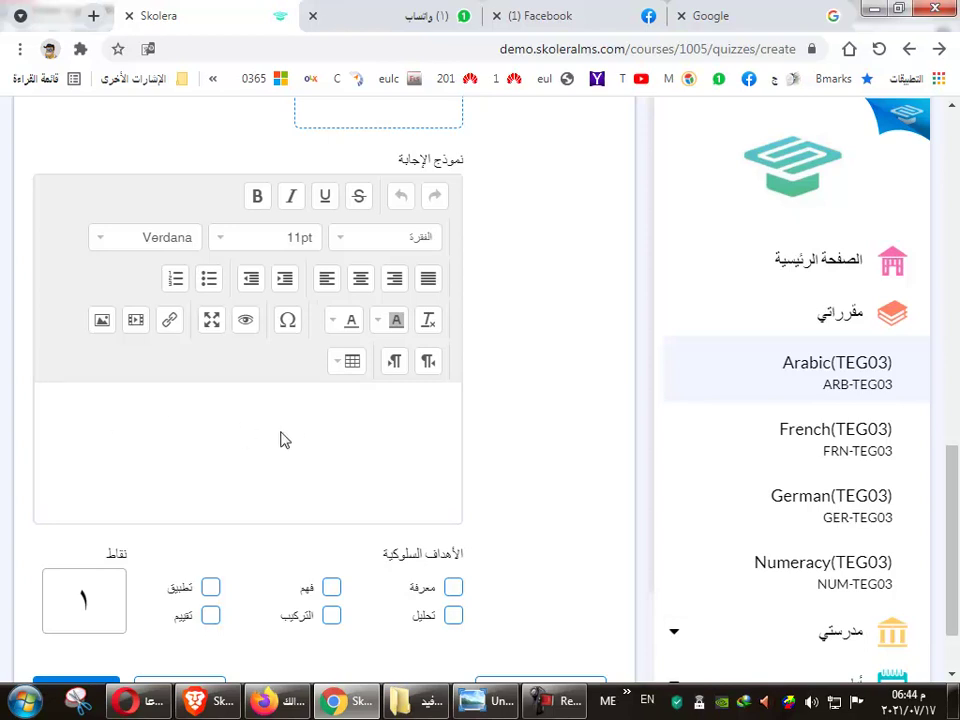
Enter اكتب مقال as question 6's content, centred at 36 pt.
scroll(356, 461, up, 5)
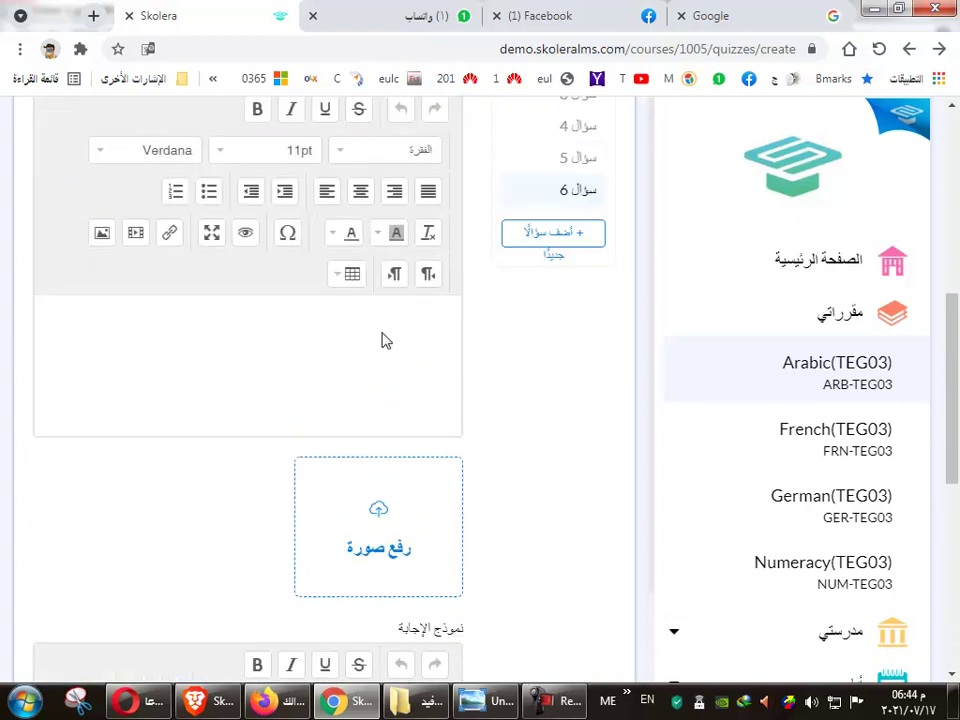
scroll(407, 433, up, 2)
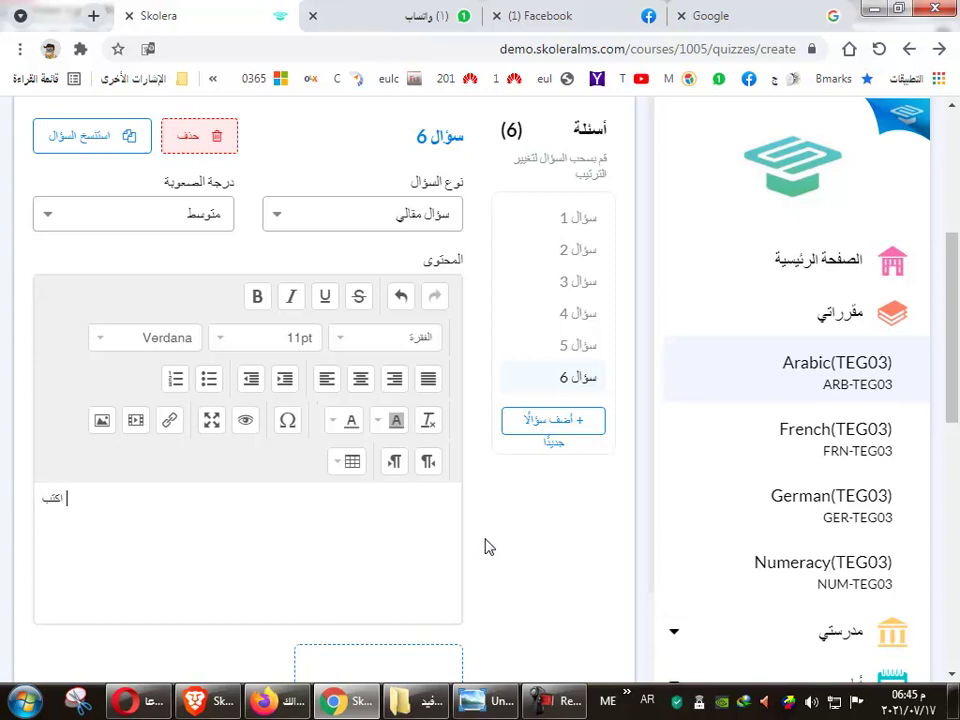
text(قال)
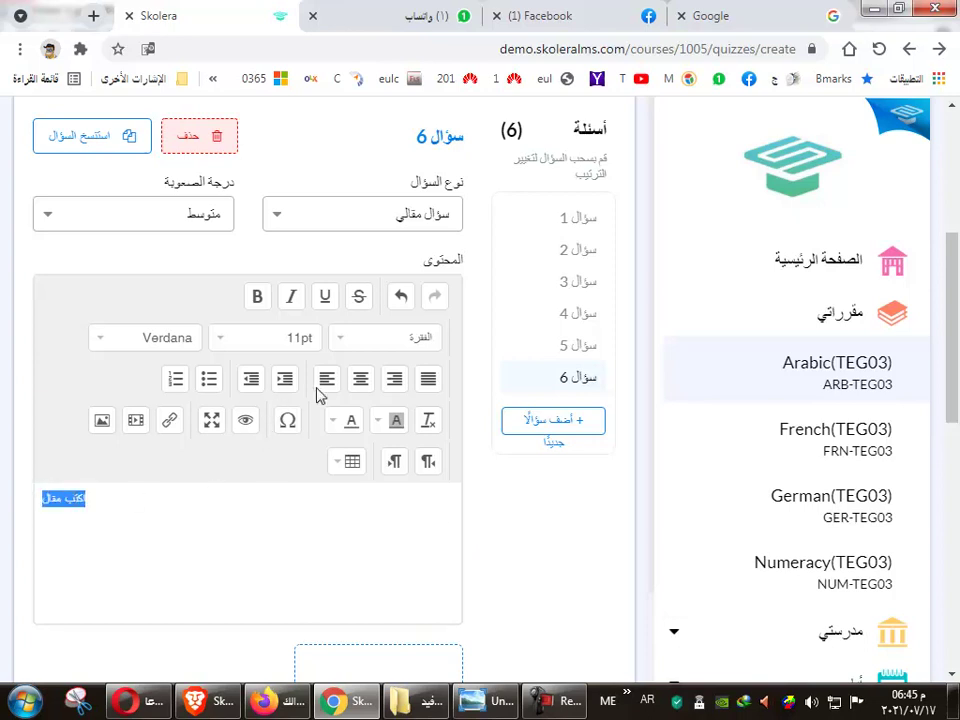
click(360, 379)
click(288, 343)
click(285, 537)
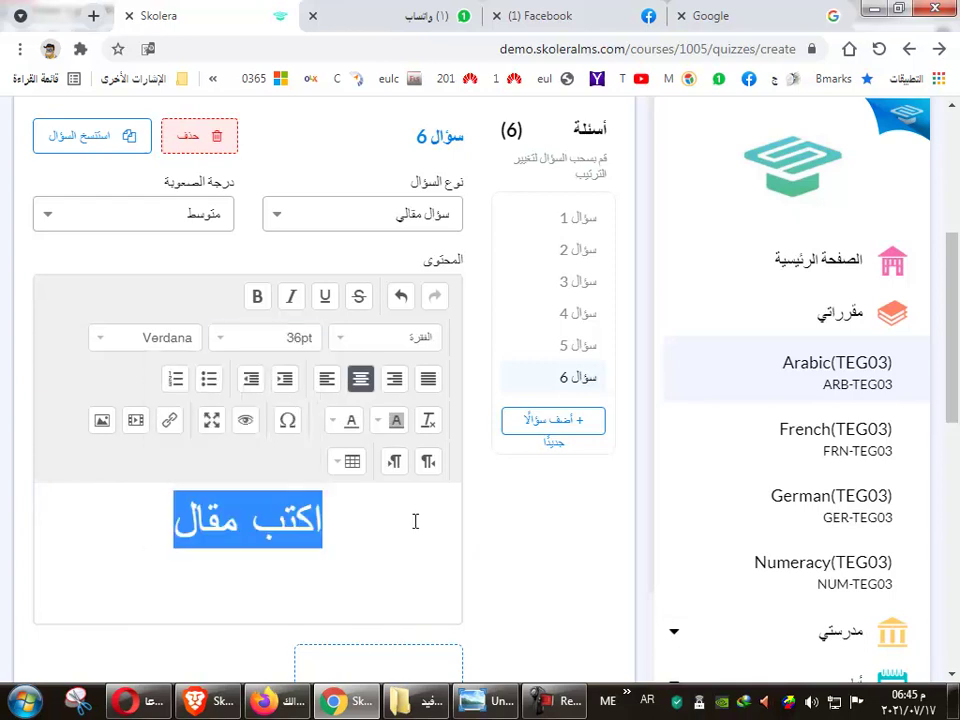
Copy the word مقال from question 6's content and paste it into the model answer.
scroll(405, 527, down, 7)
click(337, 448)
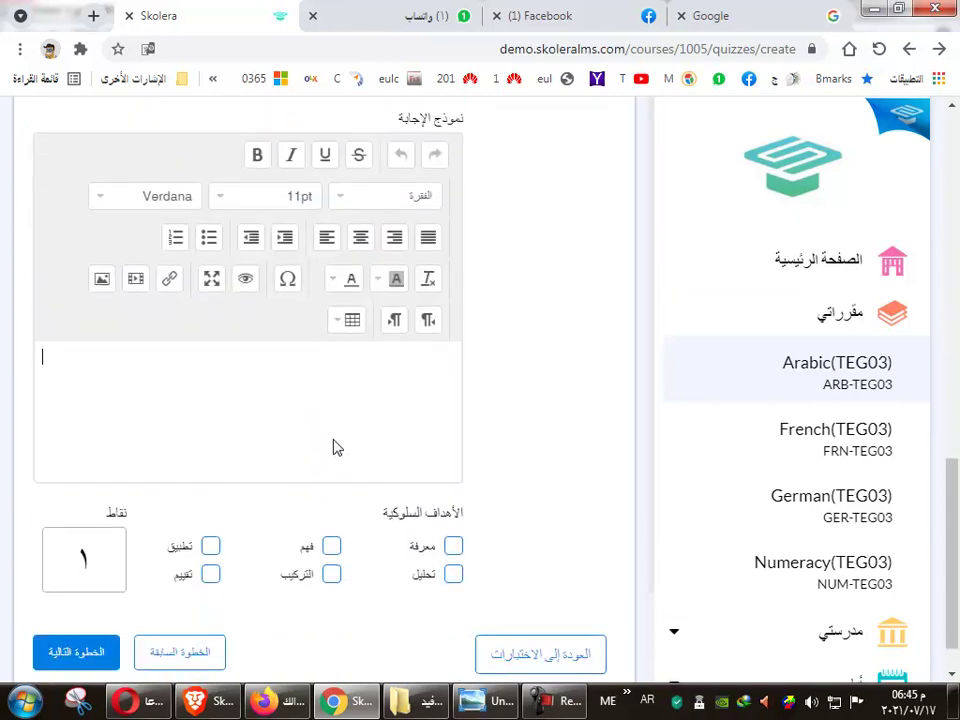
scroll(337, 470, down, 1)
scroll(300, 380, up, 6)
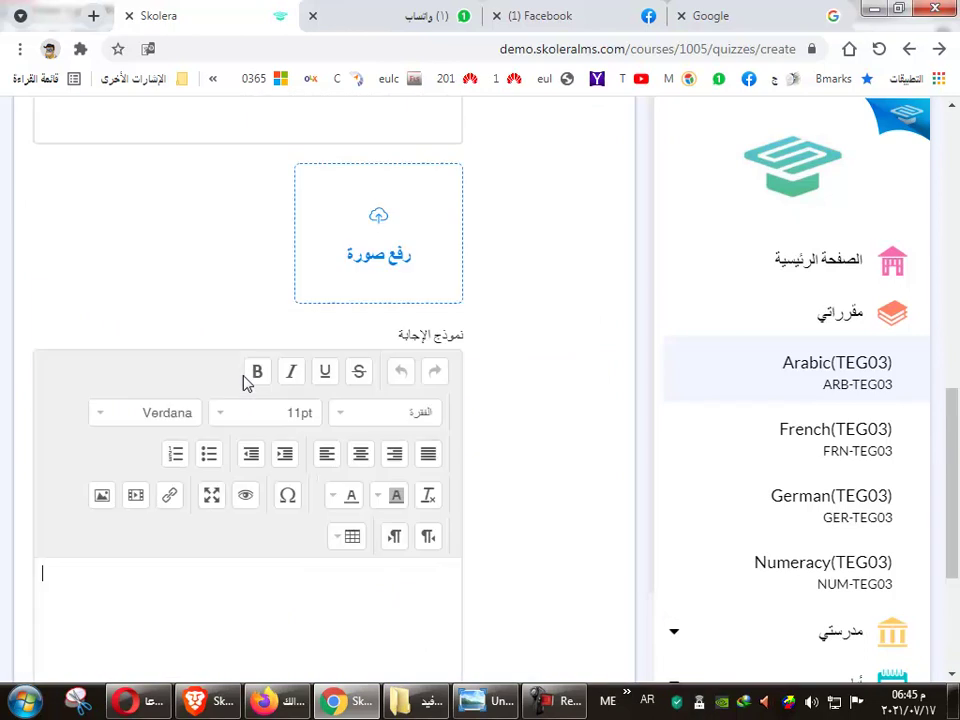
double_click(205, 335)
right_click(205, 338)
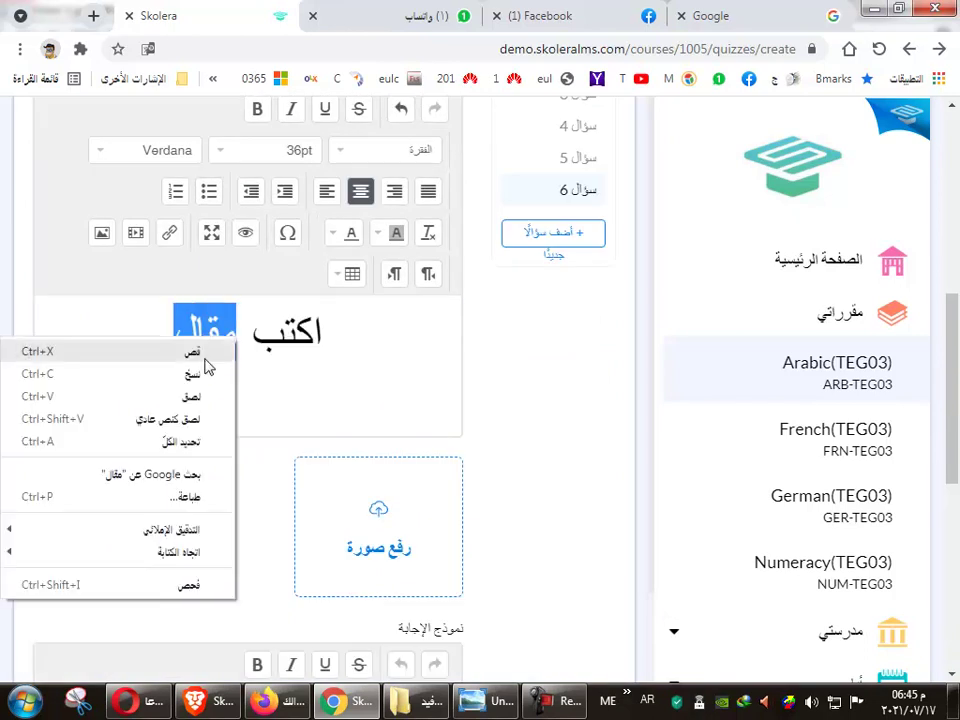
click(150, 373)
scroll(311, 461, down, 5)
right_click(313, 443)
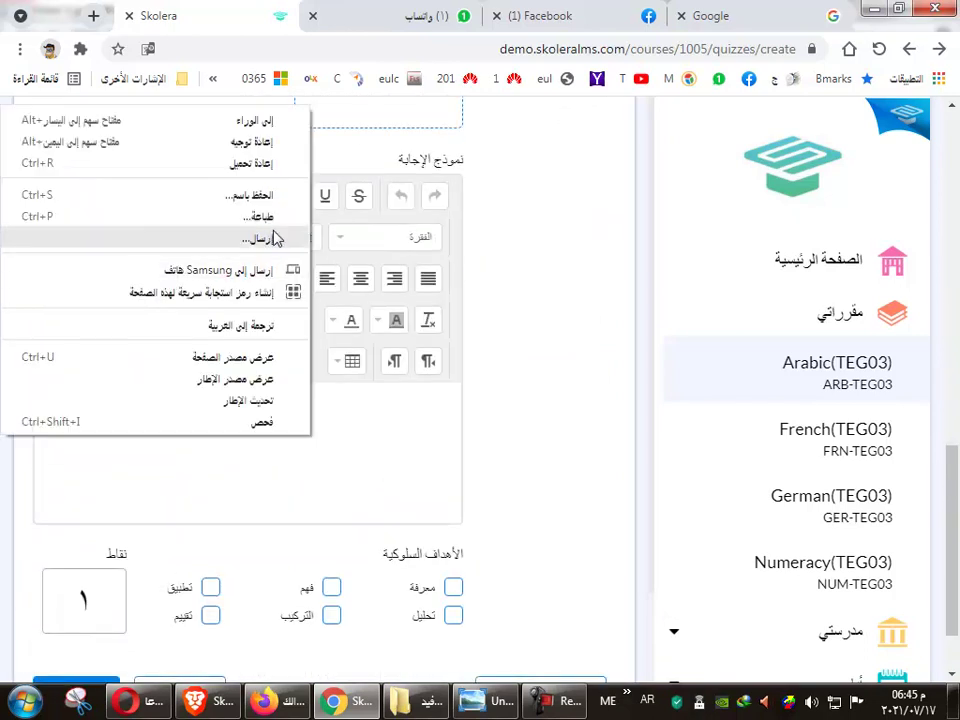
click(352, 433)
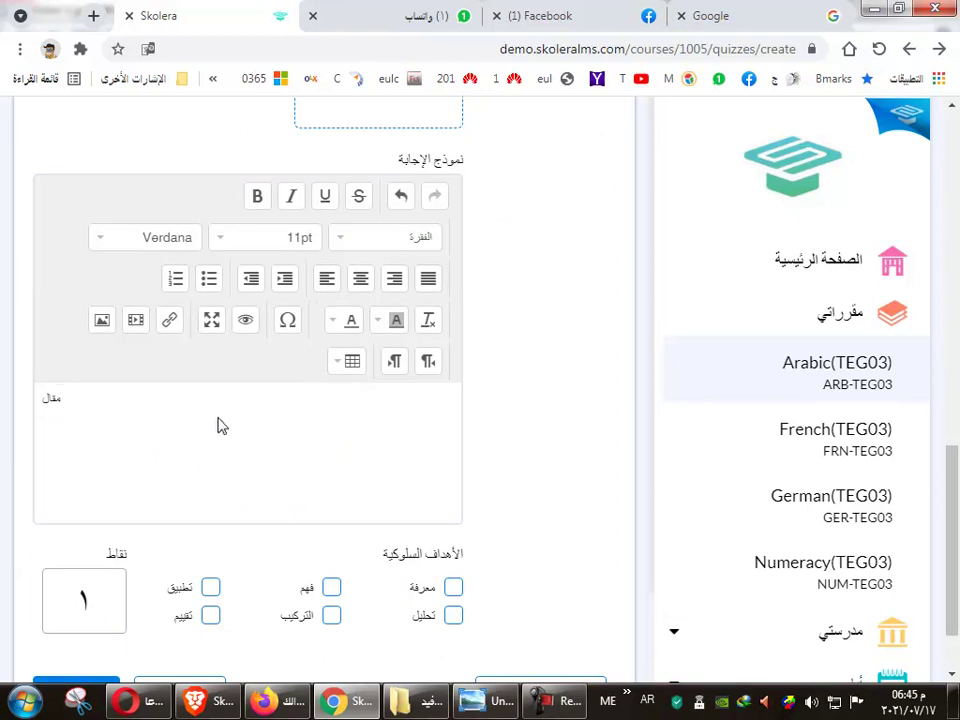
Centre the model answer text مقال and set its font size to 18 pt.
double_click(42, 400)
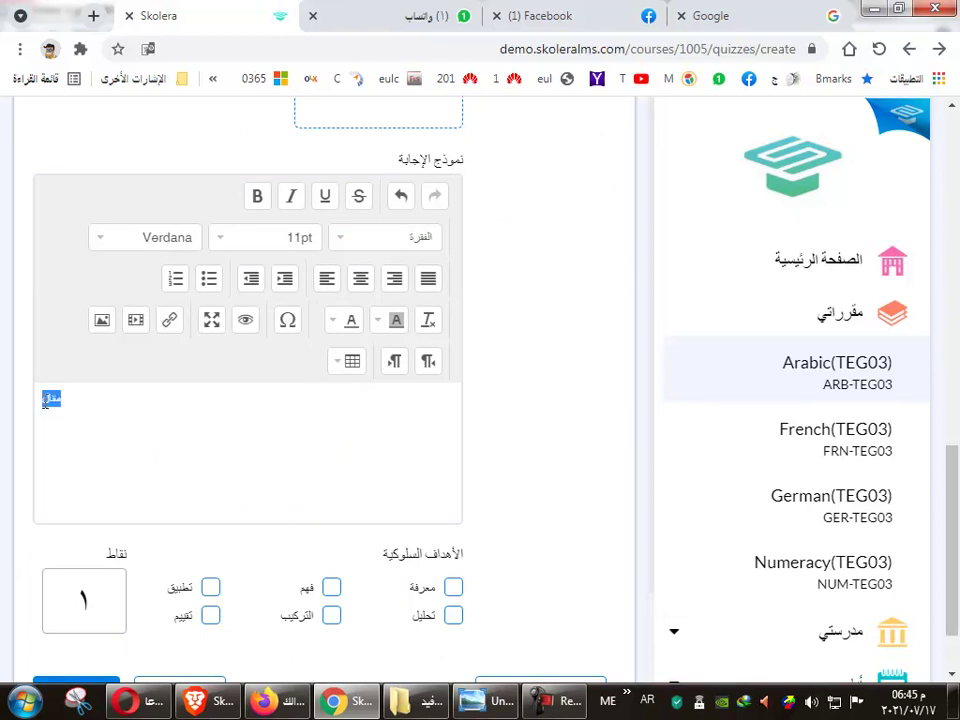
click(361, 278)
click(276, 239)
click(277, 378)
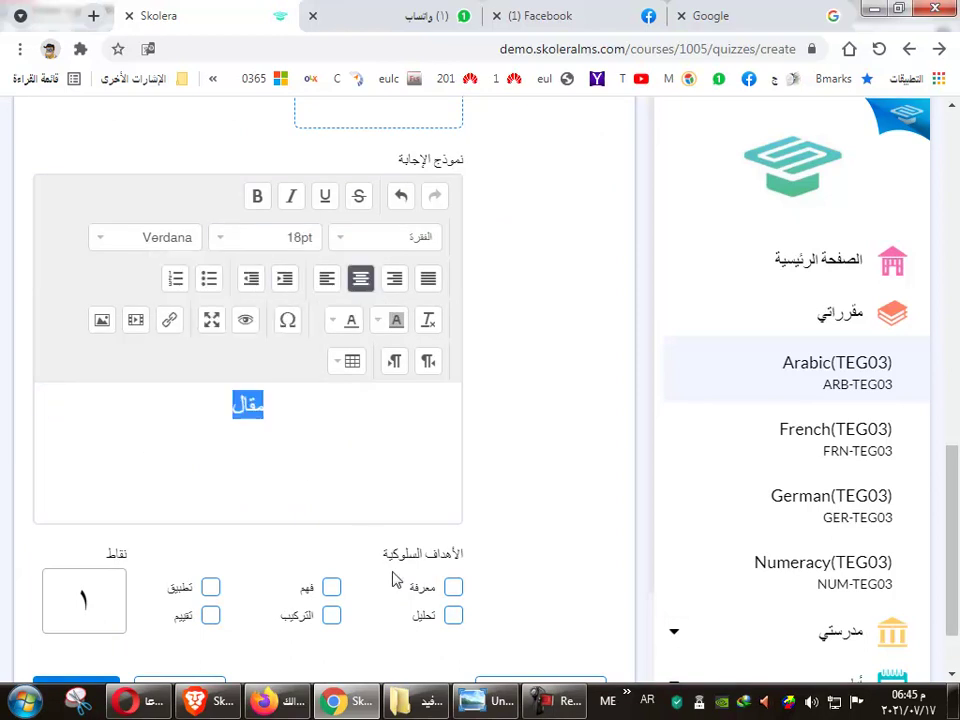
Mark تقييم as question 6's behavioural objective and set its points to 5.
scroll(386, 568, down, 1)
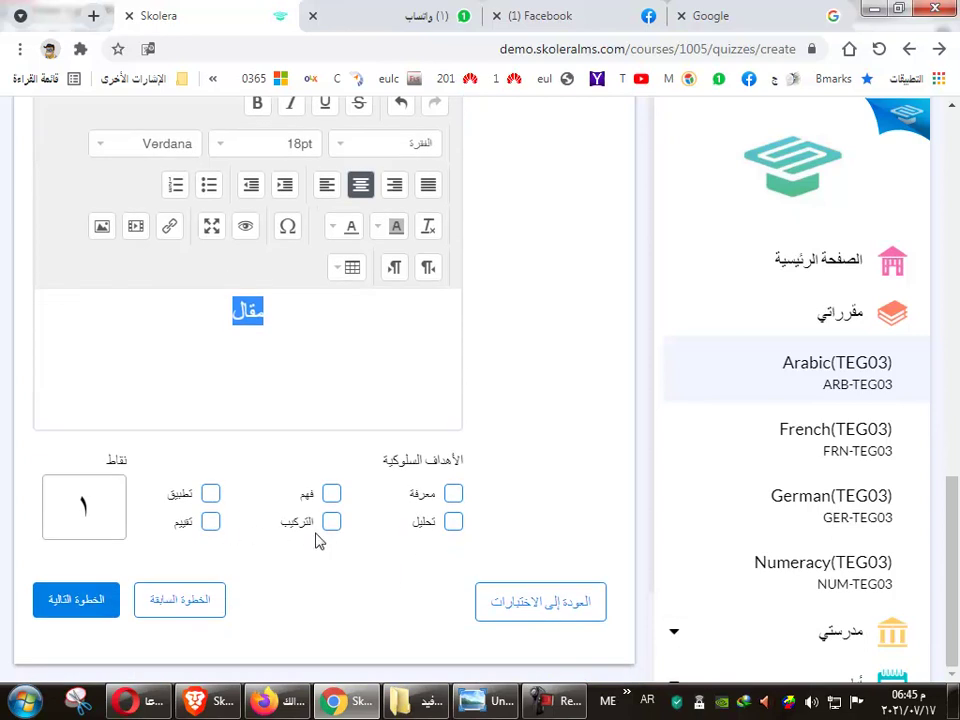
click(209, 522)
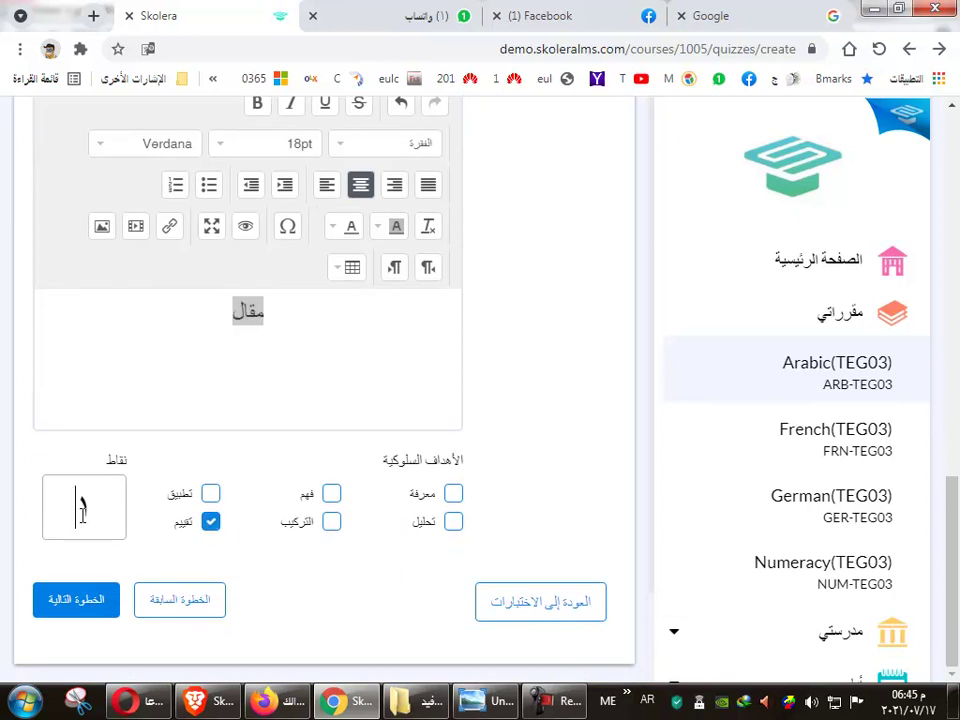
click(83, 512)
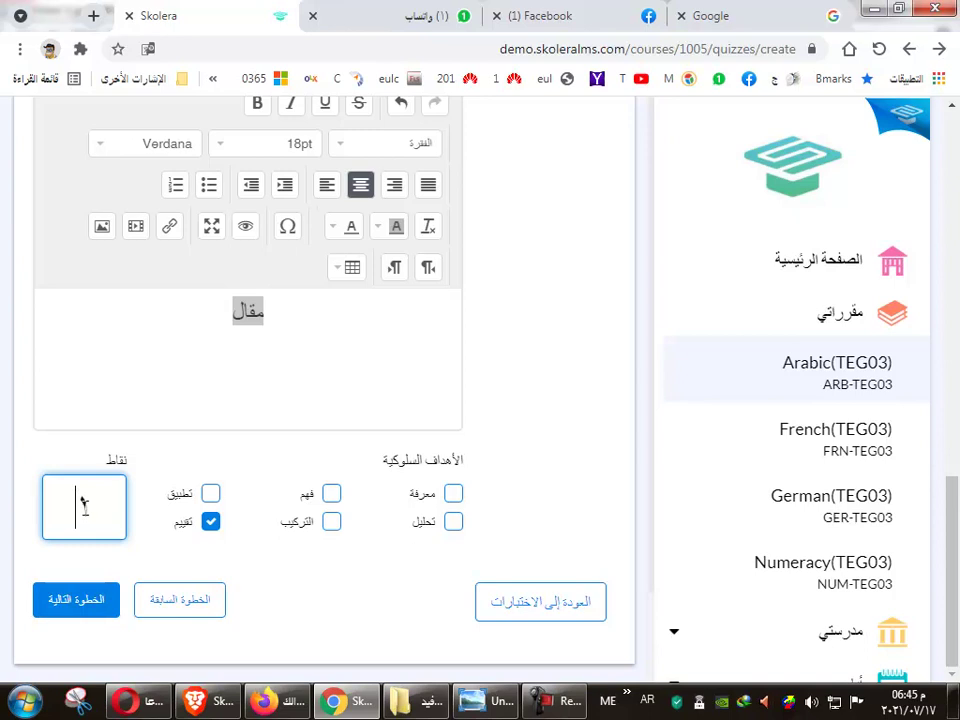
double_click(85, 507)
text(5)
Open each question in the list in turn, from question 1 to question 6, to check them.
scroll(330, 505, up, 6)
scroll(500, 515, down, 2)
scroll(552, 543, down, 1)
click(585, 310)
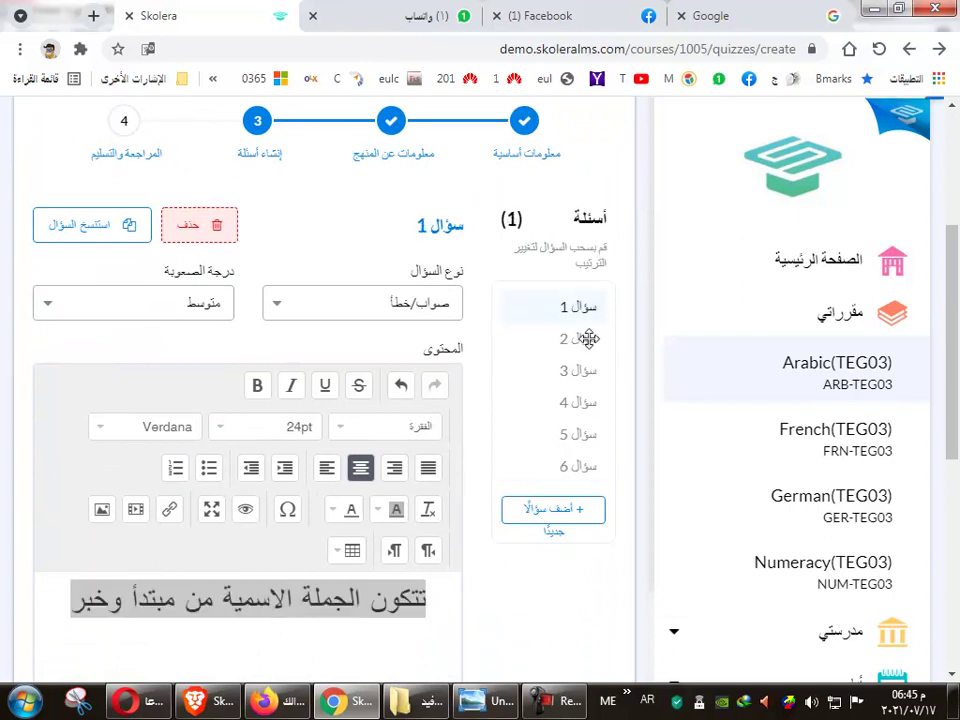
click(582, 339)
click(586, 371)
click(583, 402)
click(583, 434)
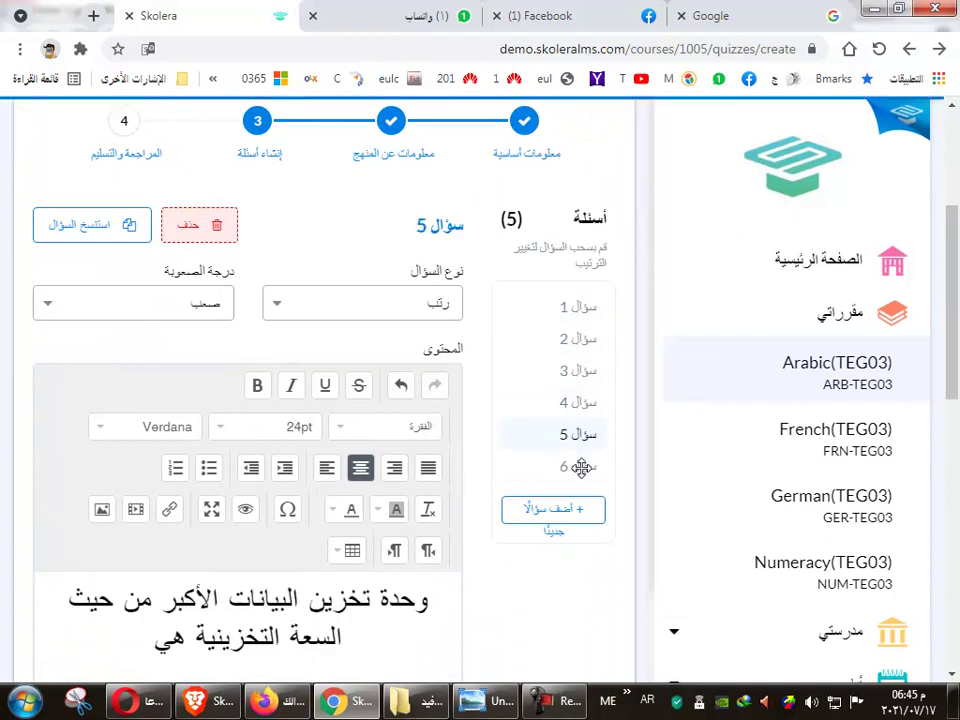
click(582, 466)
Review the type and content of questions 1 to 5 again, and reopen question 1 to examine its details.
click(585, 308)
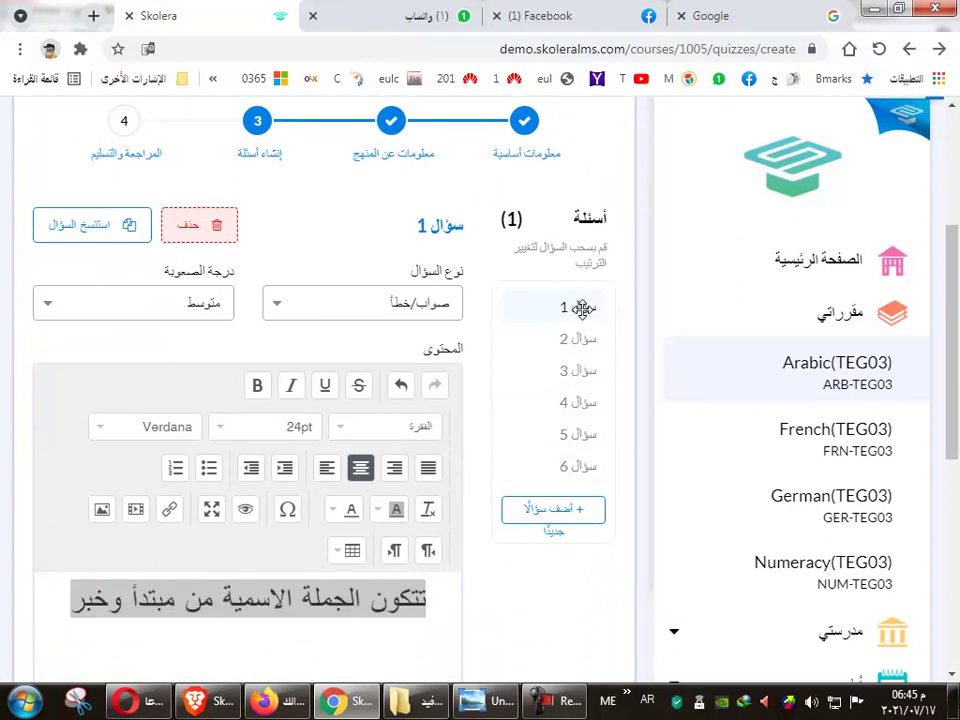
click(575, 339)
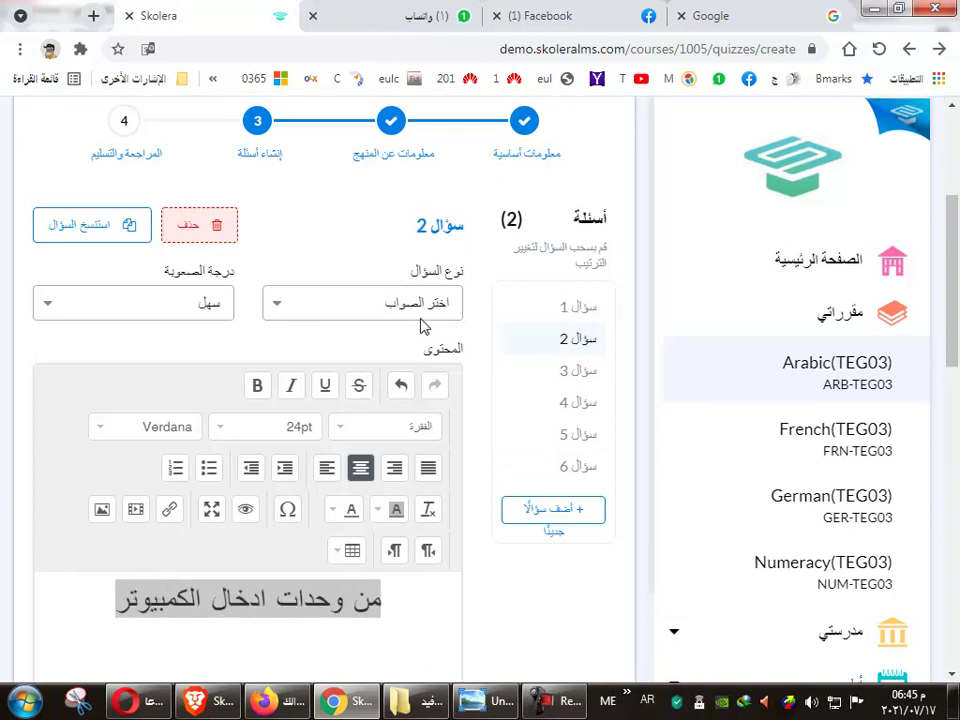
click(559, 371)
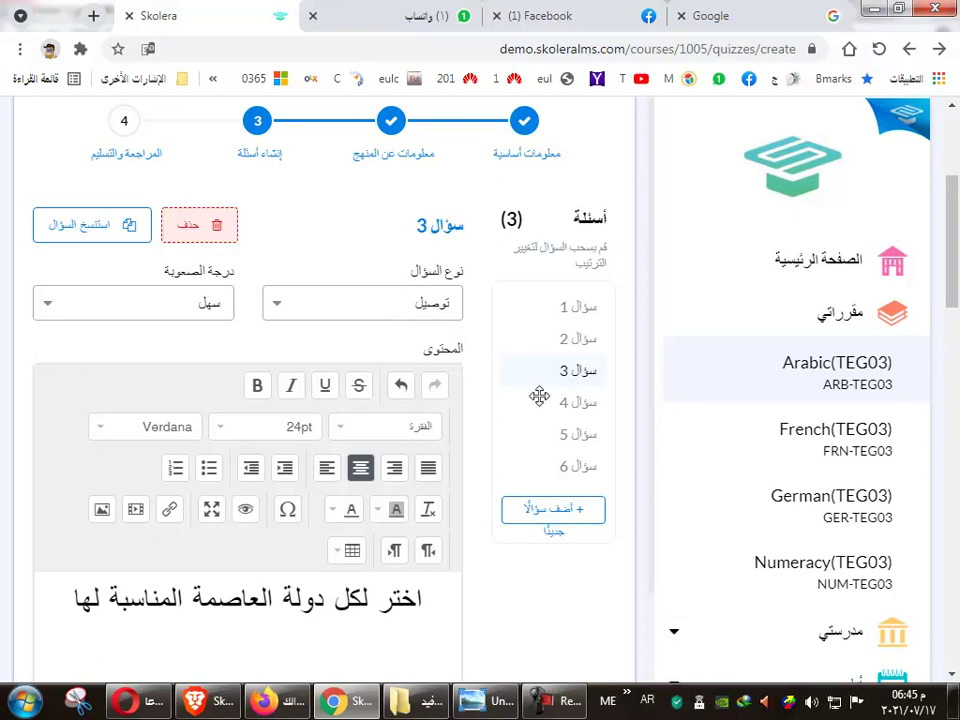
click(520, 401)
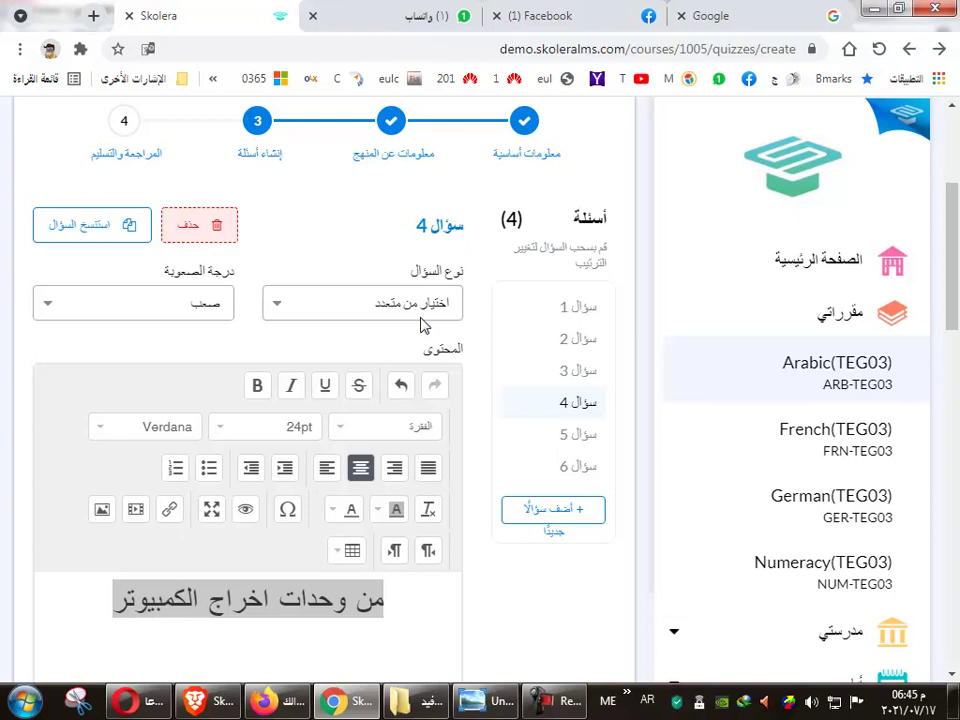
click(570, 440)
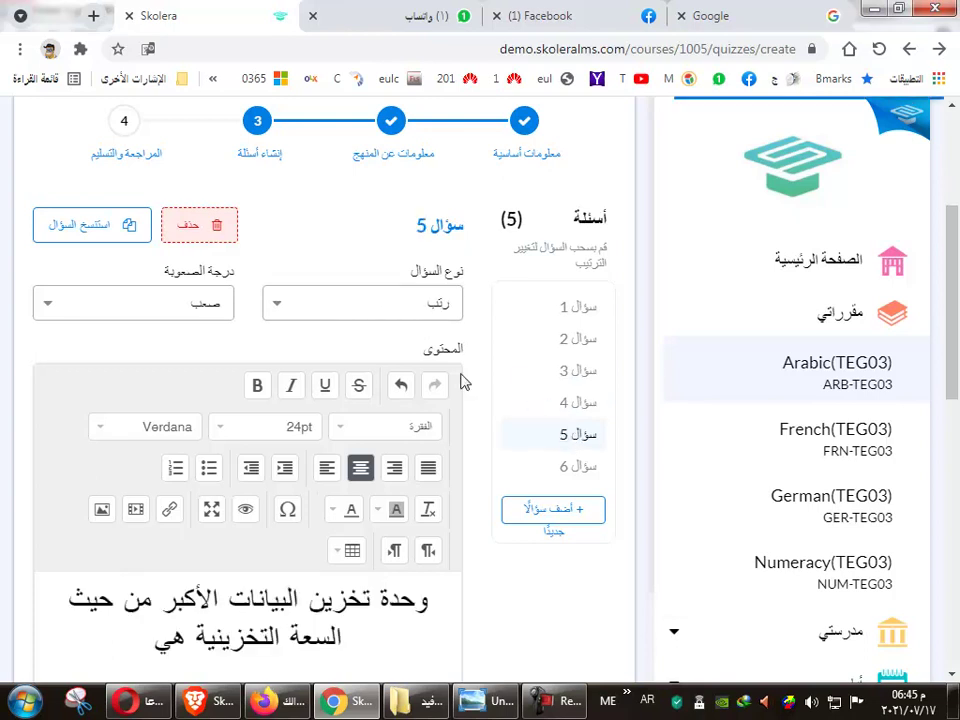
scroll(580, 460, down, 1)
click(563, 442)
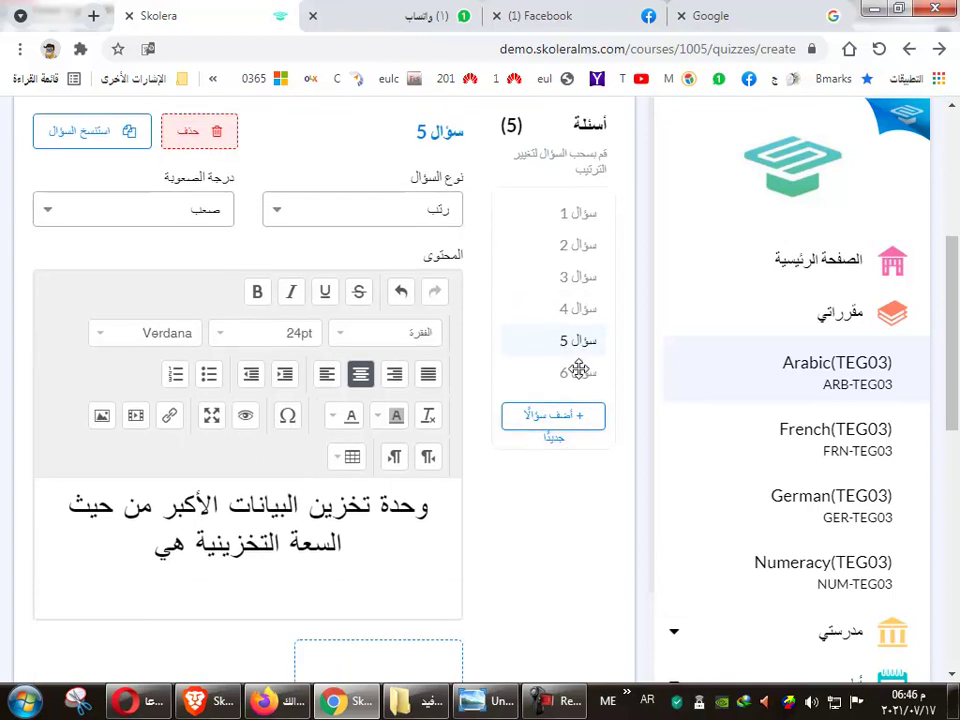
scroll(548, 418, up, 1)
click(568, 304)
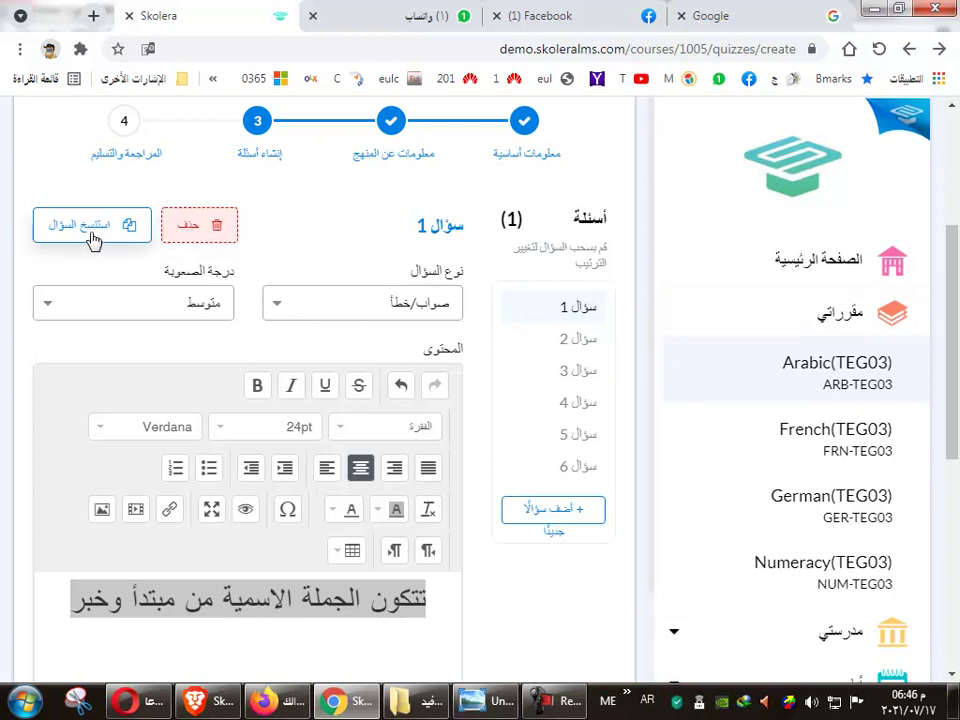
scroll(358, 399, down, 3)
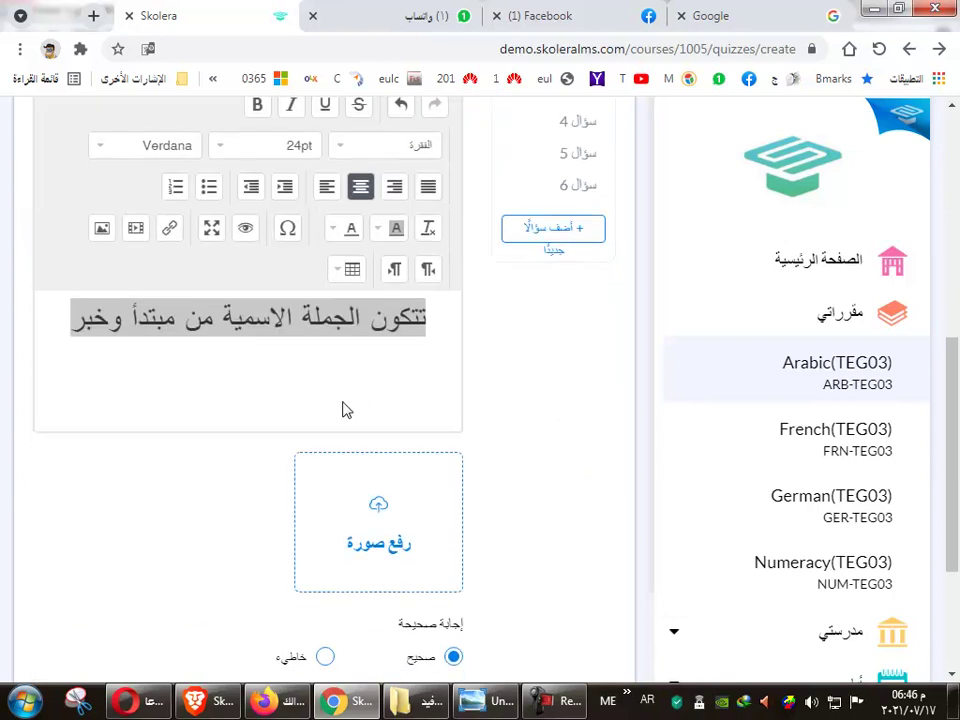
Check question 1's answer settings again and open question 4 to examine its type and content.
scroll(321, 476, down, 3)
scroll(349, 546, up, 4)
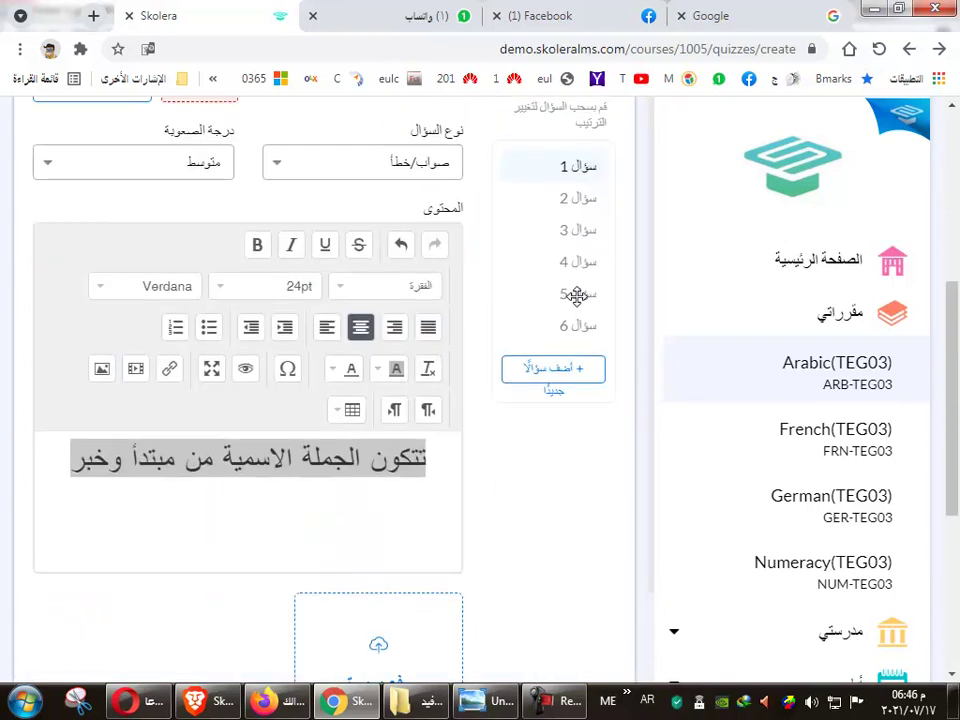
click(580, 293)
click(583, 262)
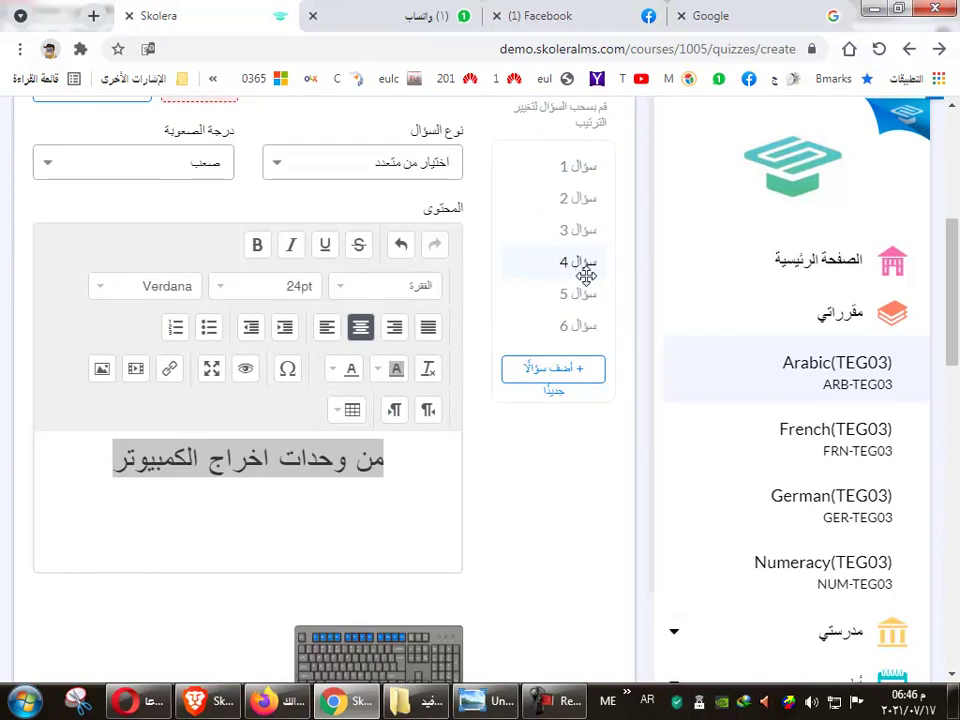
scroll(403, 414, down, 1)
scroll(598, 342, up, 1)
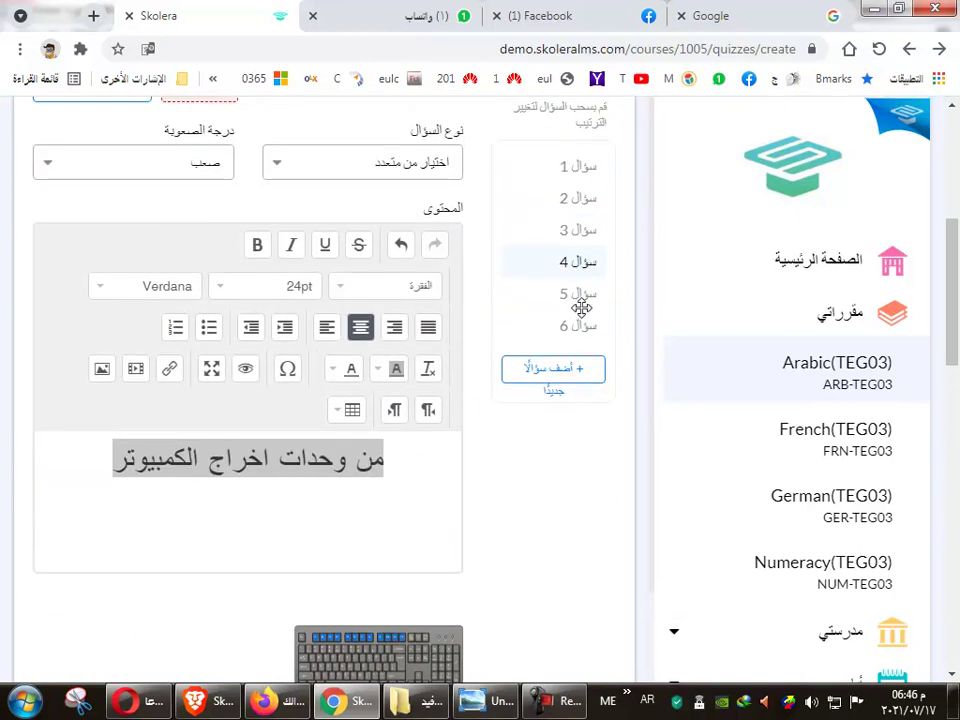
Open question 5, the ordering question, check its ordering options and duplicate the question.
click(568, 296)
scroll(392, 505, down, 2)
scroll(391, 505, down, 3)
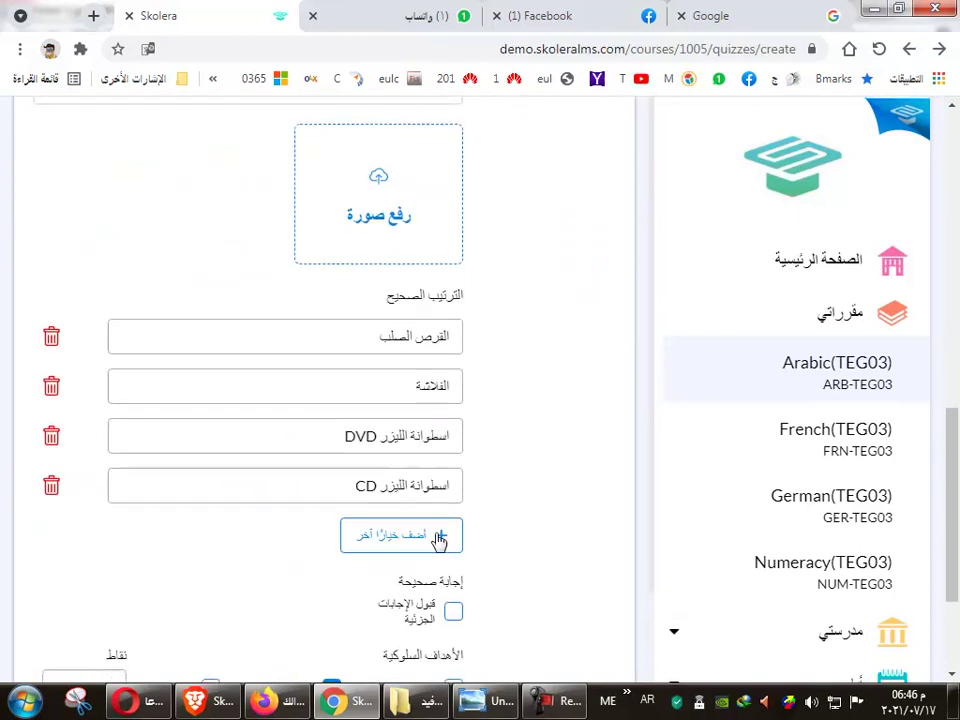
scroll(420, 400, up, 3)
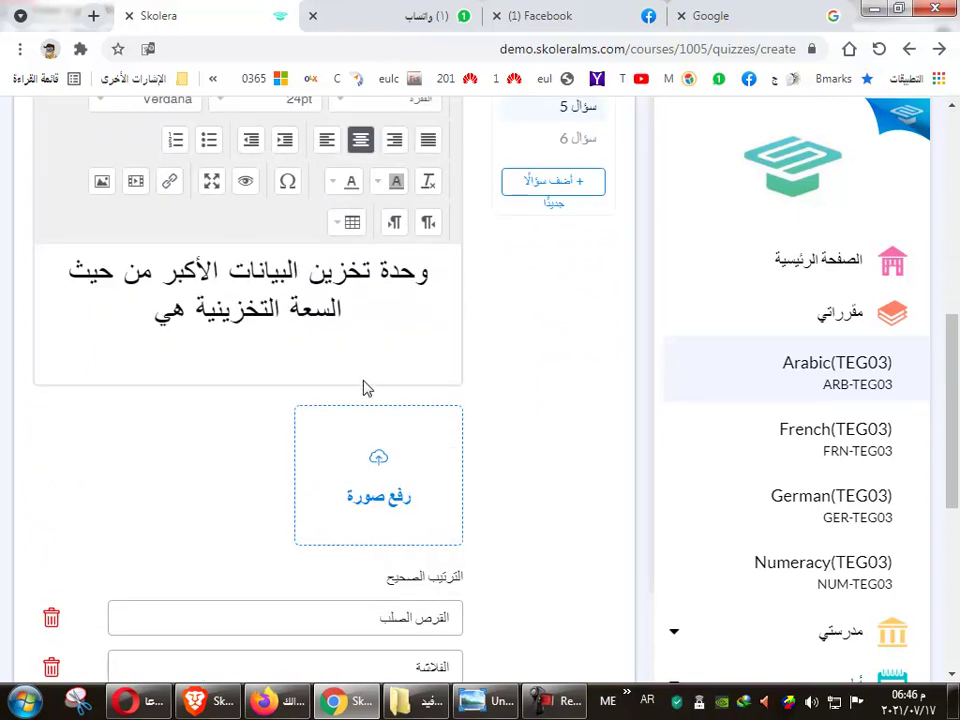
scroll(366, 384, up, 3)
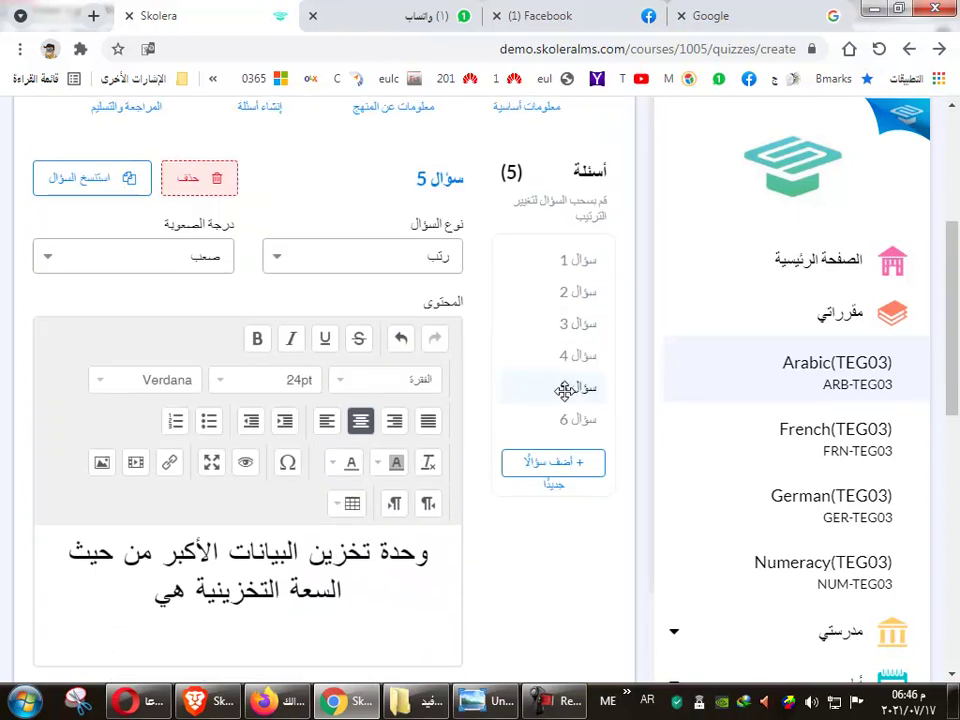
click(97, 181)
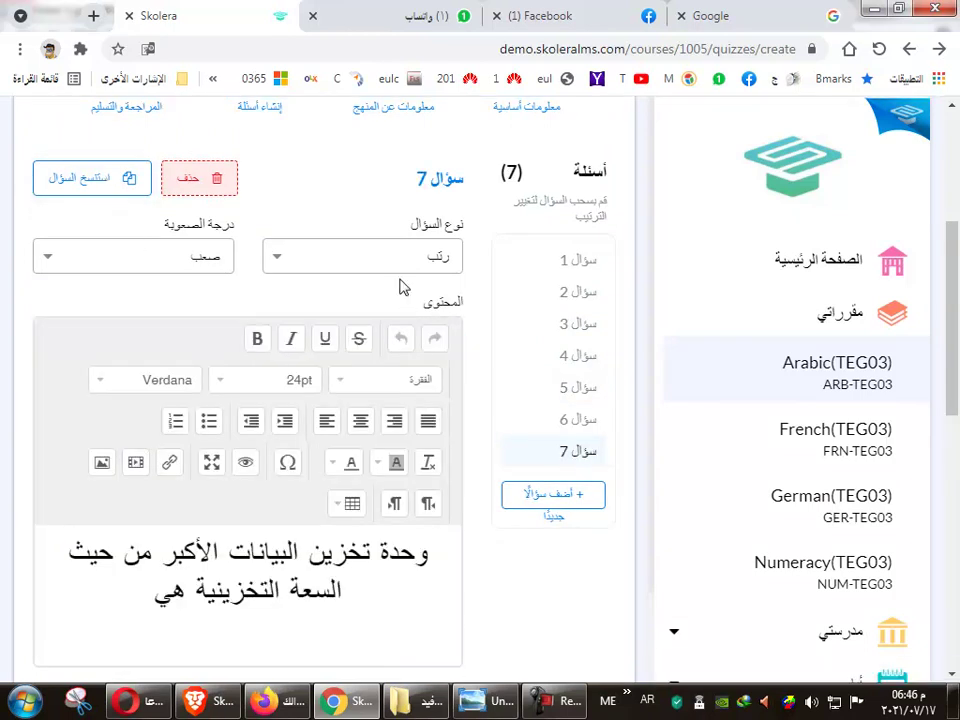
Examine the duplicated ordering question's type, content and list of ordered options.
scroll(274, 294, down, 1)
scroll(274, 294, down, 2)
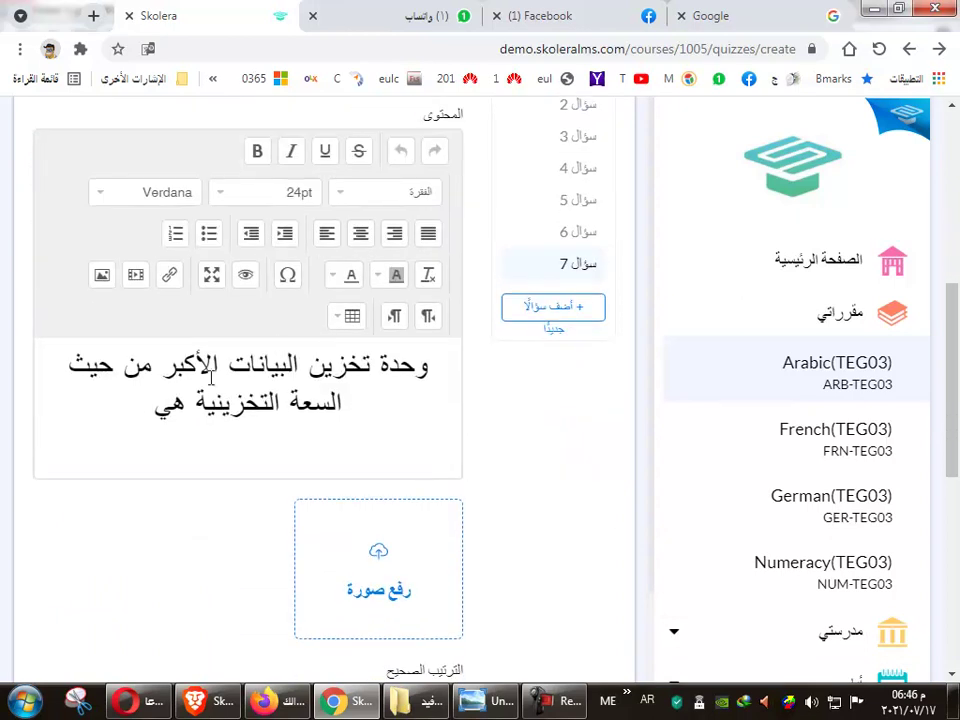
click(298, 396)
key(ctrl+a)
scroll(400, 470, down, 3)
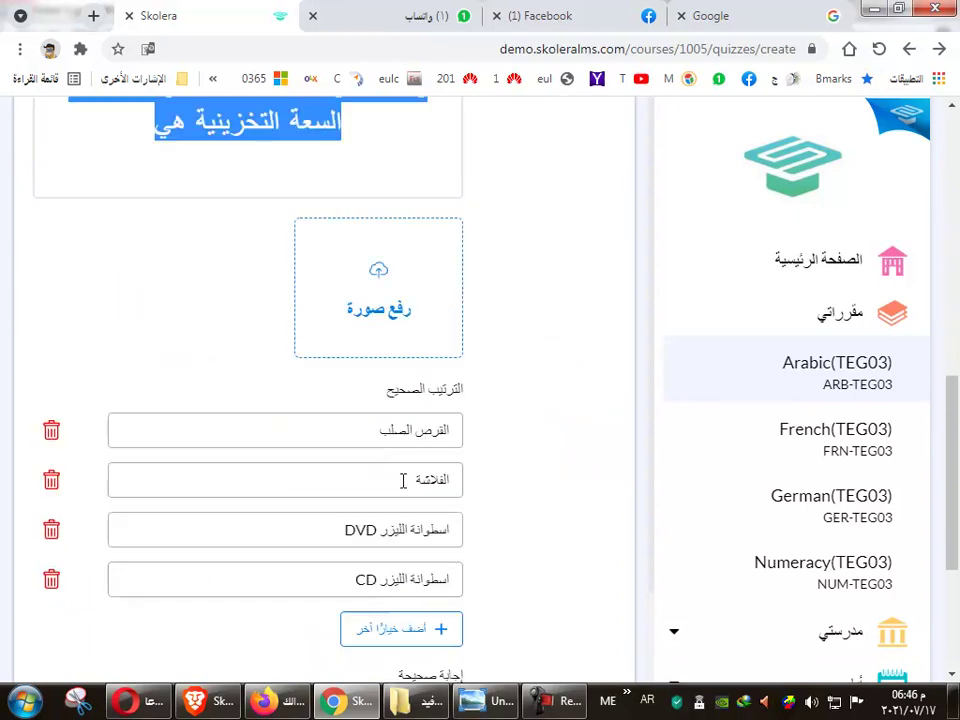
scroll(430, 560, up, 3)
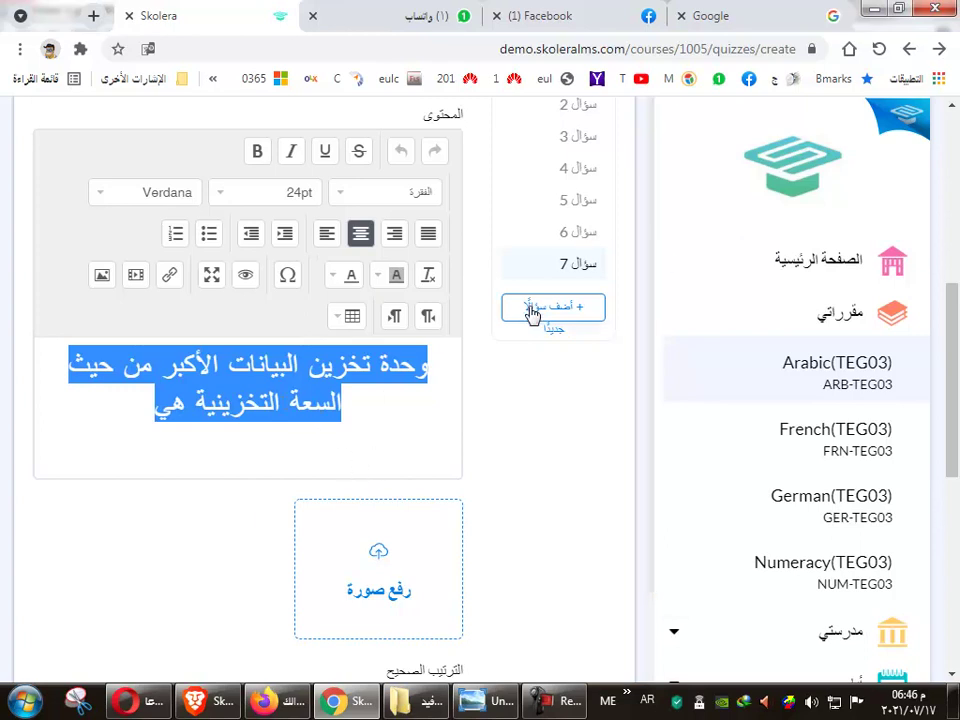
scroll(135, 238, up, 2)
scroll(130, 259, up, 2)
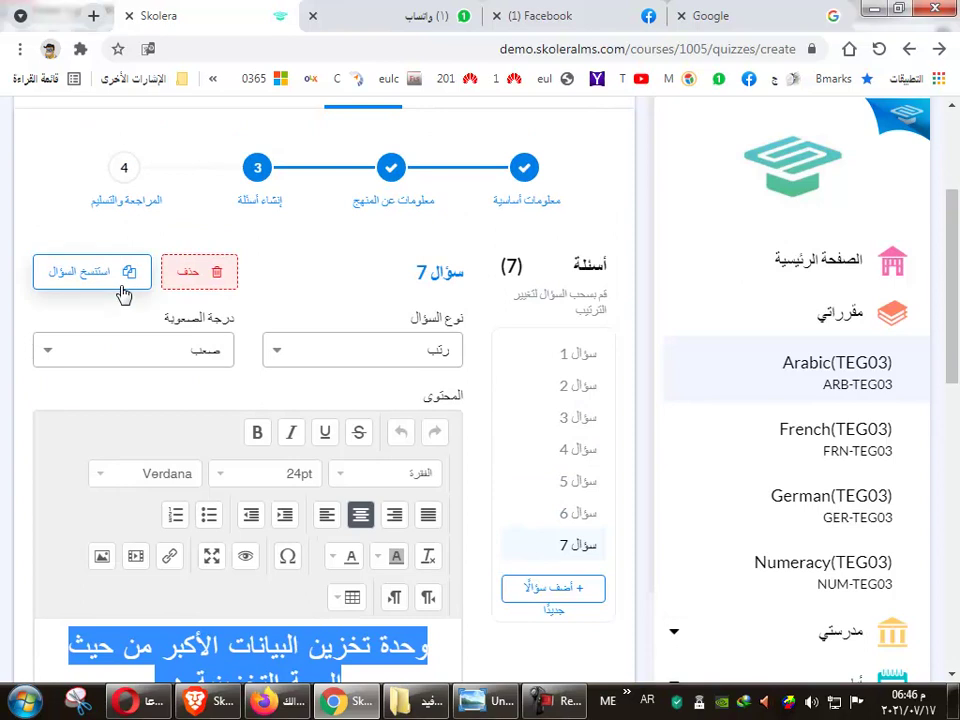
Duplicate question 1, the true/false question, and check the copy's content, correct answer, behavioural objective and points.
click(515, 354)
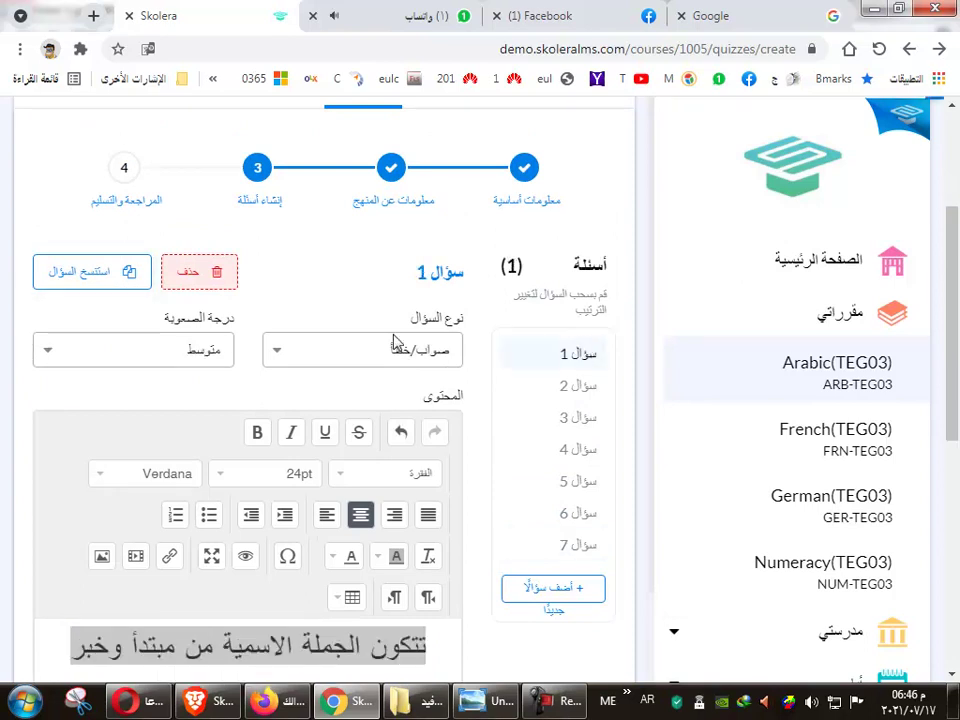
click(93, 274)
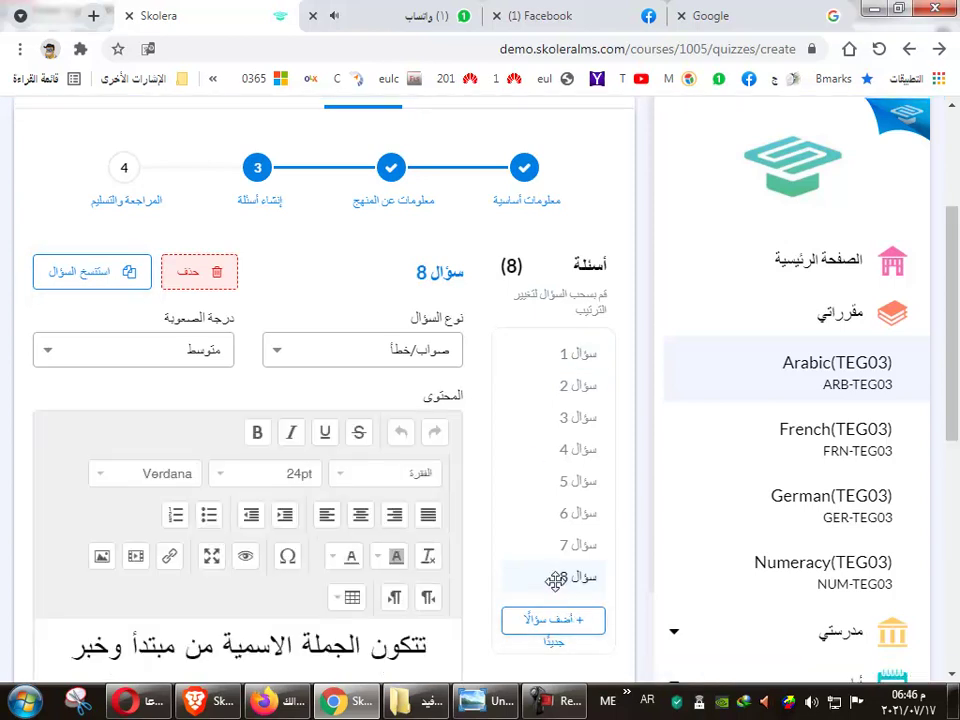
scroll(333, 507, down, 3)
triple_click(296, 457)
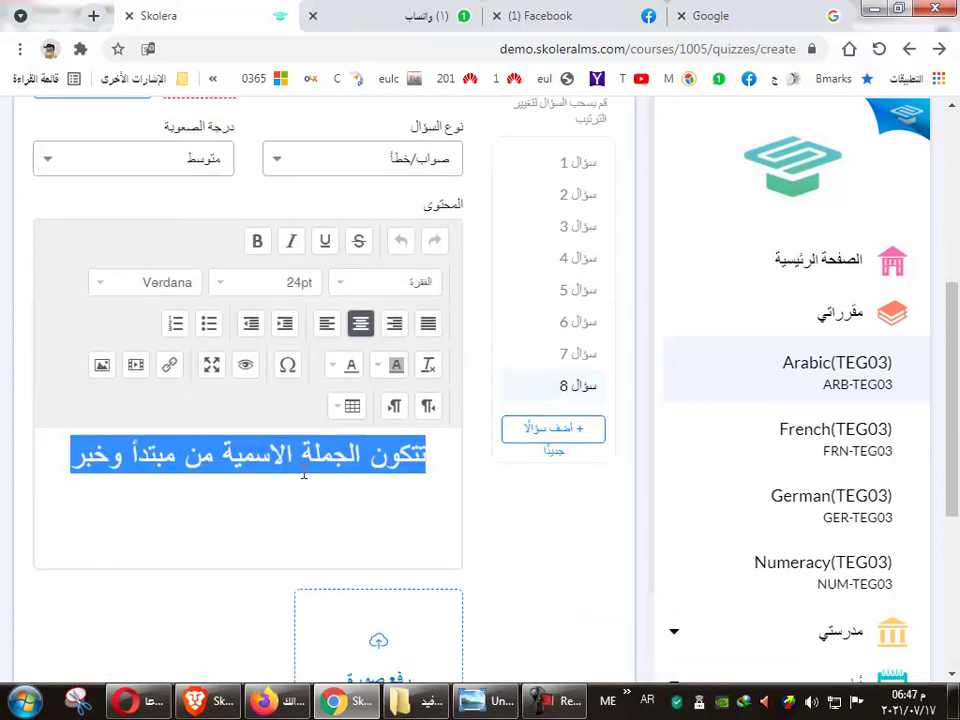
scroll(261, 533, down, 6)
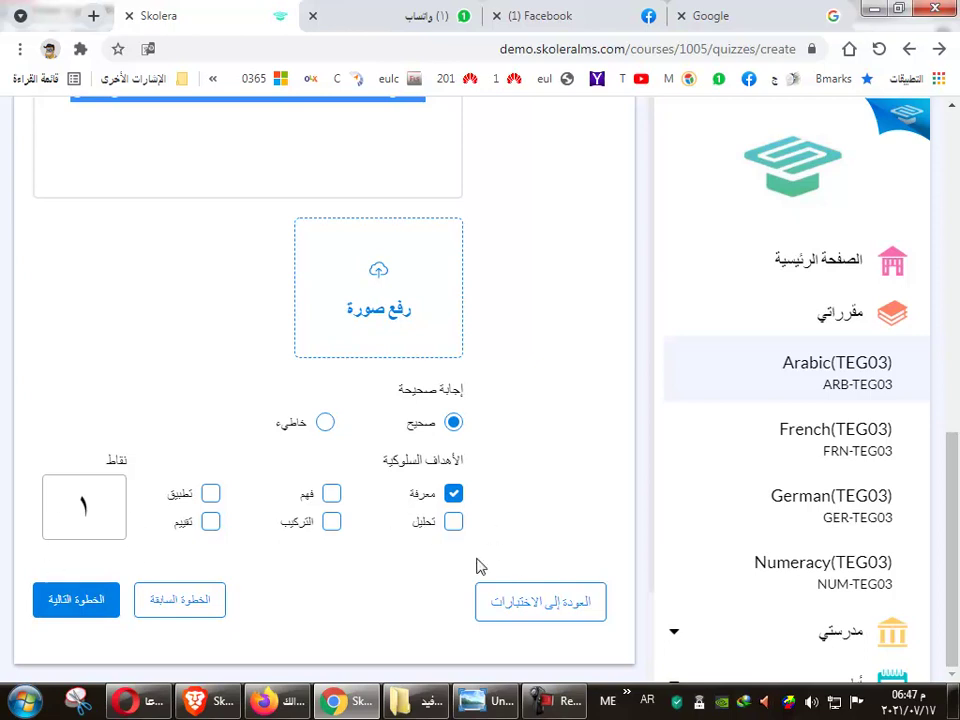
scroll(502, 592, up, 5)
scroll(502, 592, up, 3)
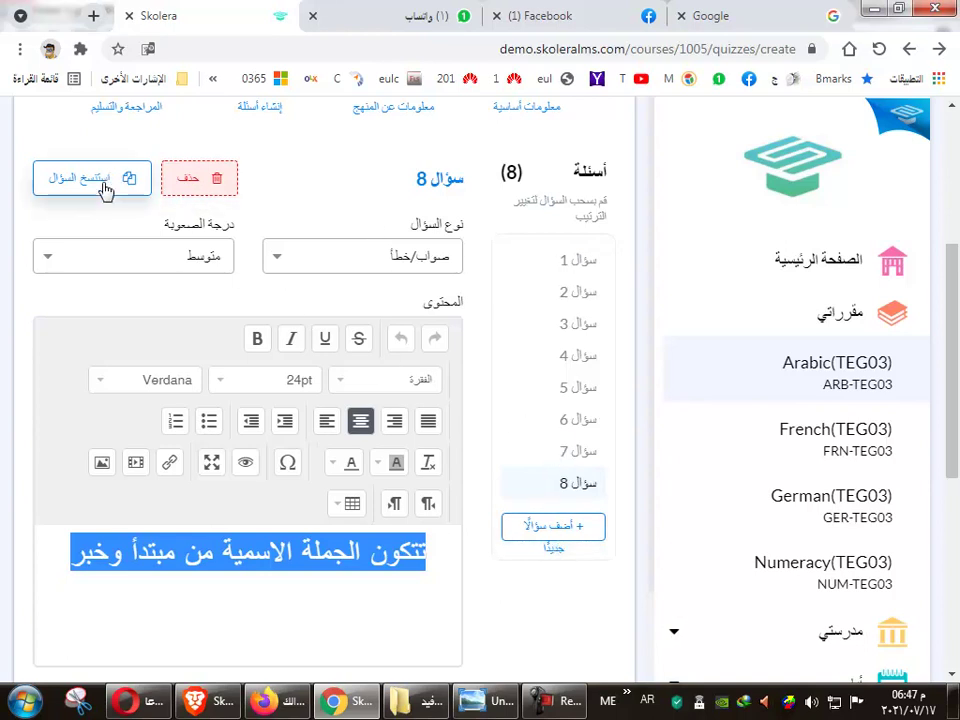
Finish creating questions and advance the quiz to the المراجعة والتسليم stage.
scroll(107, 192, up, 1)
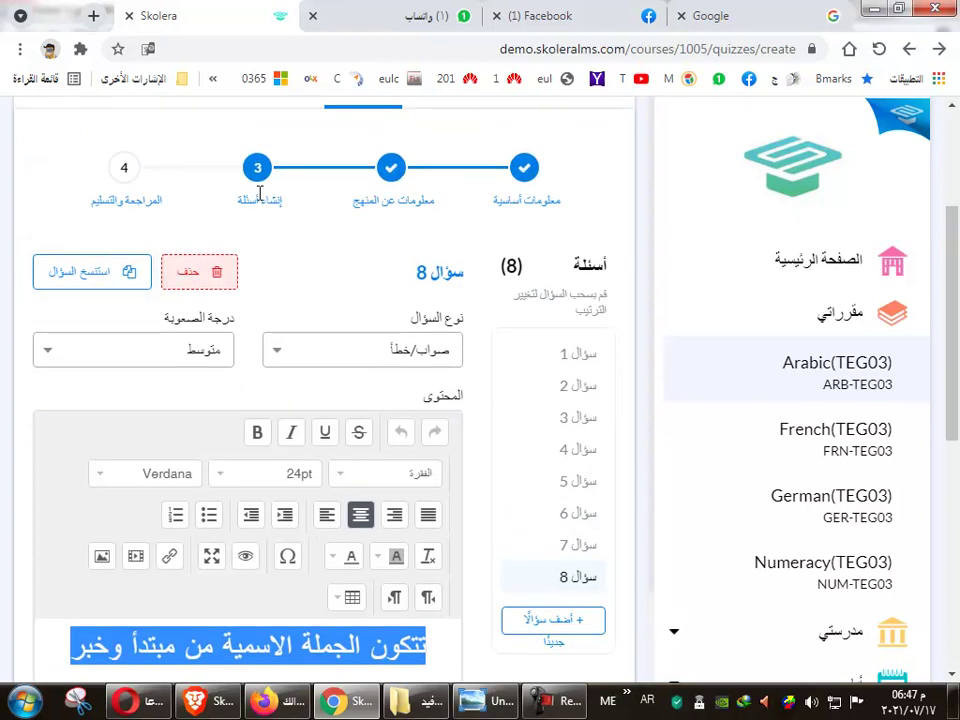
triple_click(260, 198)
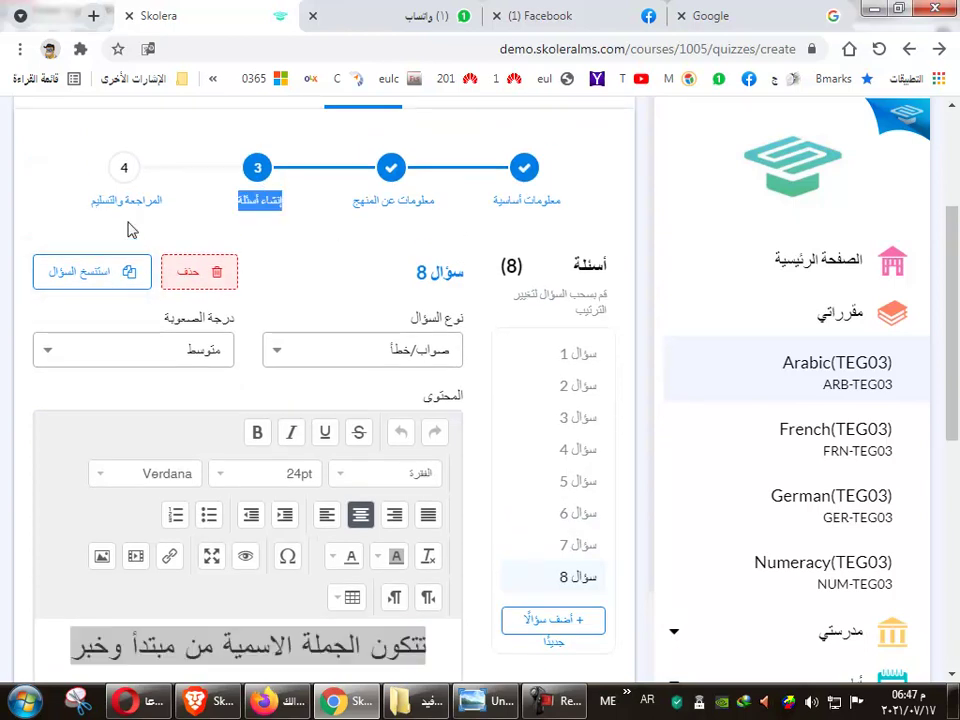
scroll(156, 293, down, 5)
scroll(270, 432, down, 1)
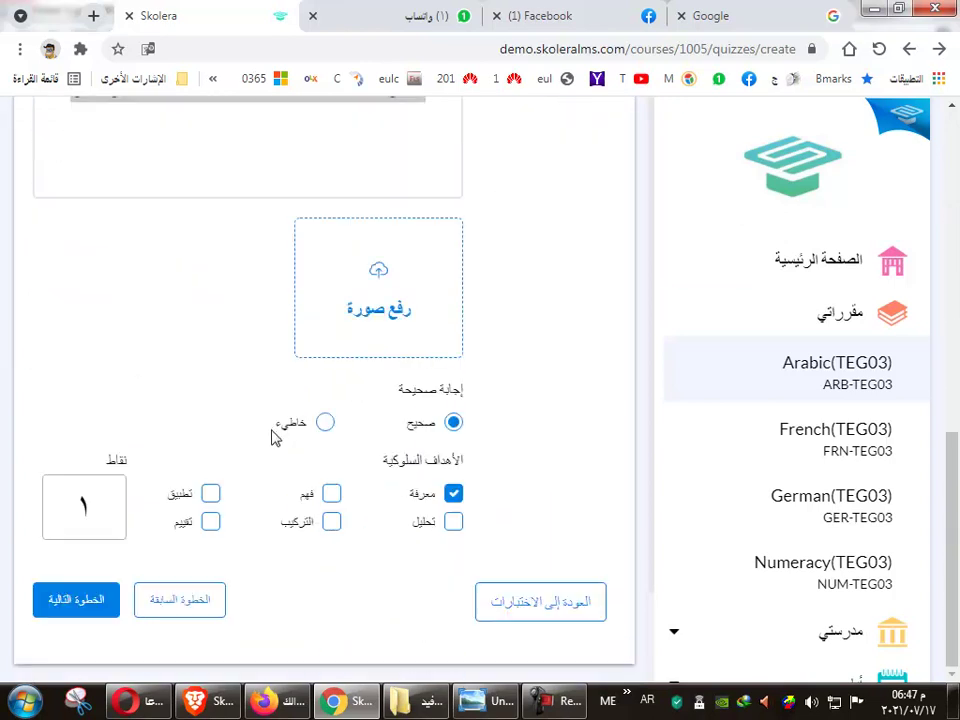
click(91, 605)
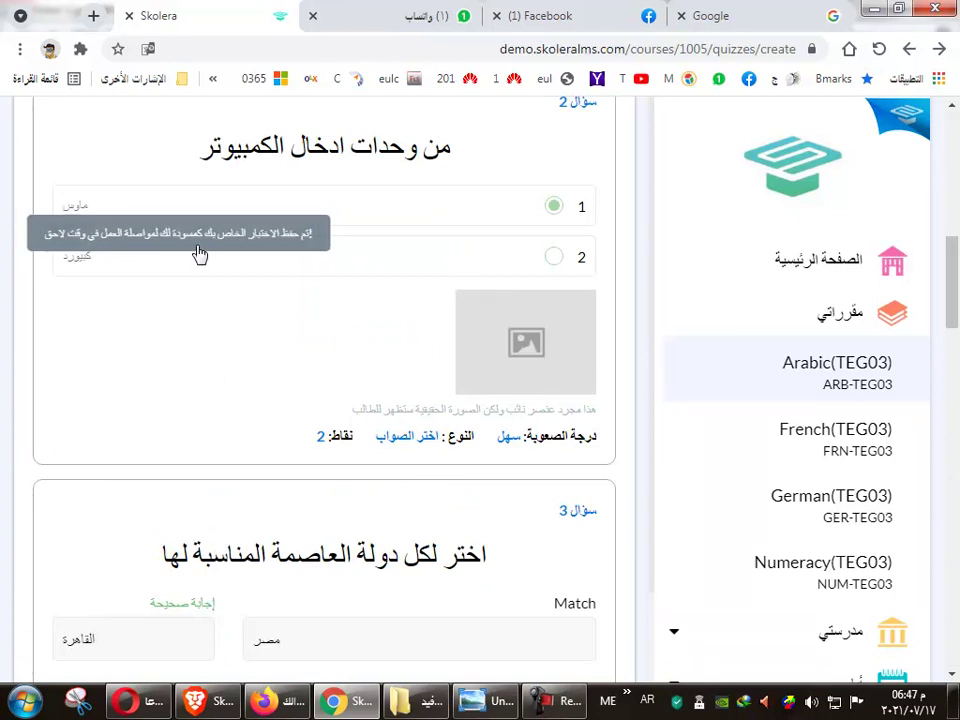
Check the total number of questions and turn on random question ordering (ترتيب عشوائي للأسئلة).
scroll(250, 369, up, 8)
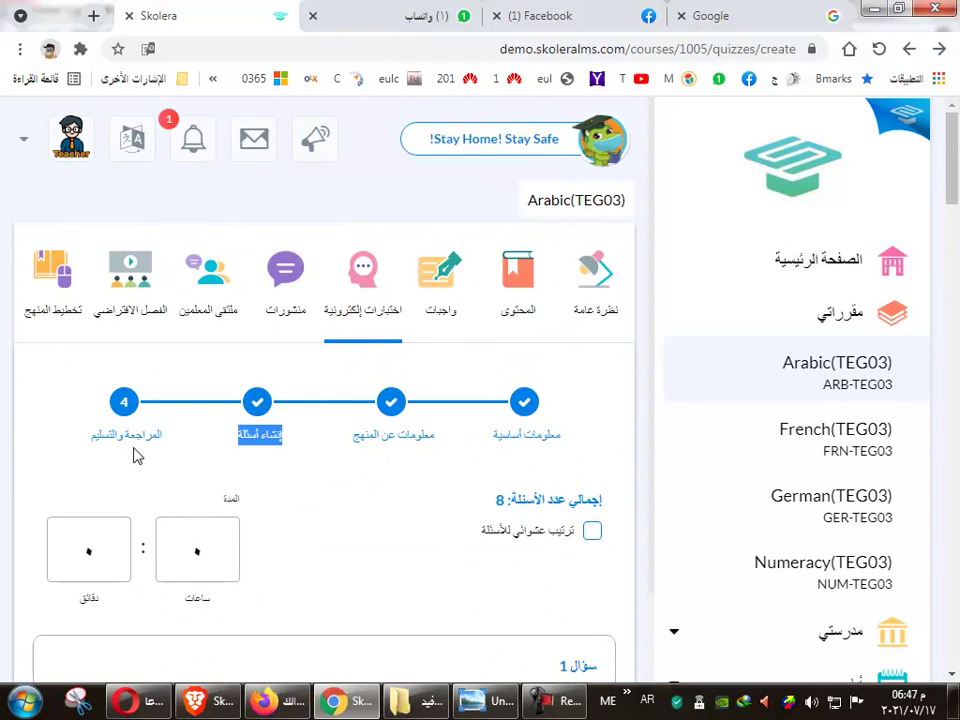
scroll(245, 460, down, 1)
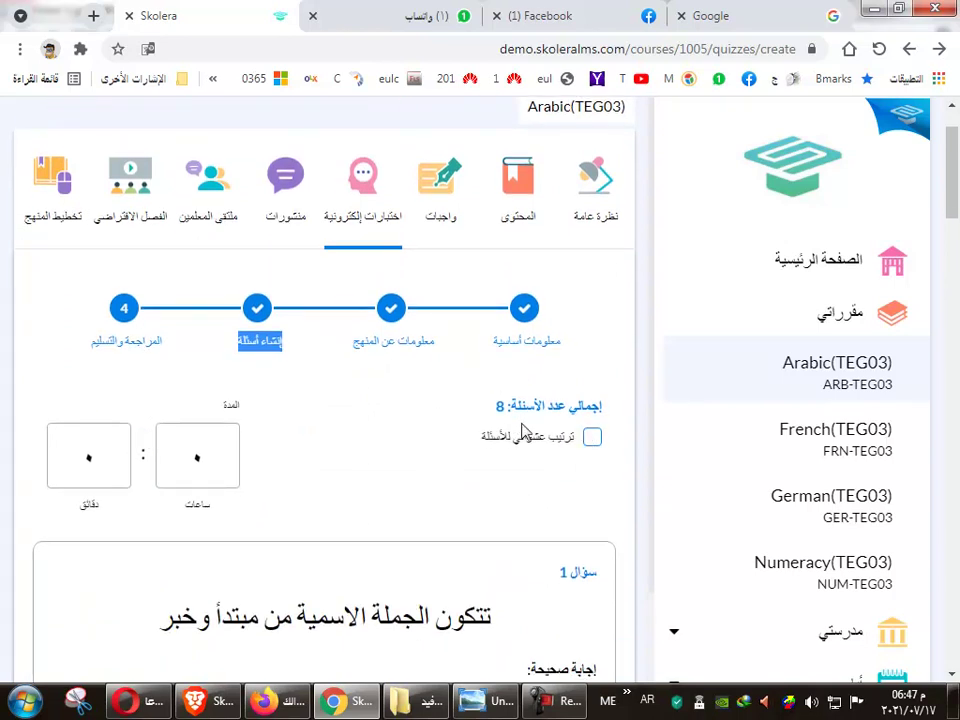
triple_click(553, 407)
click(540, 399)
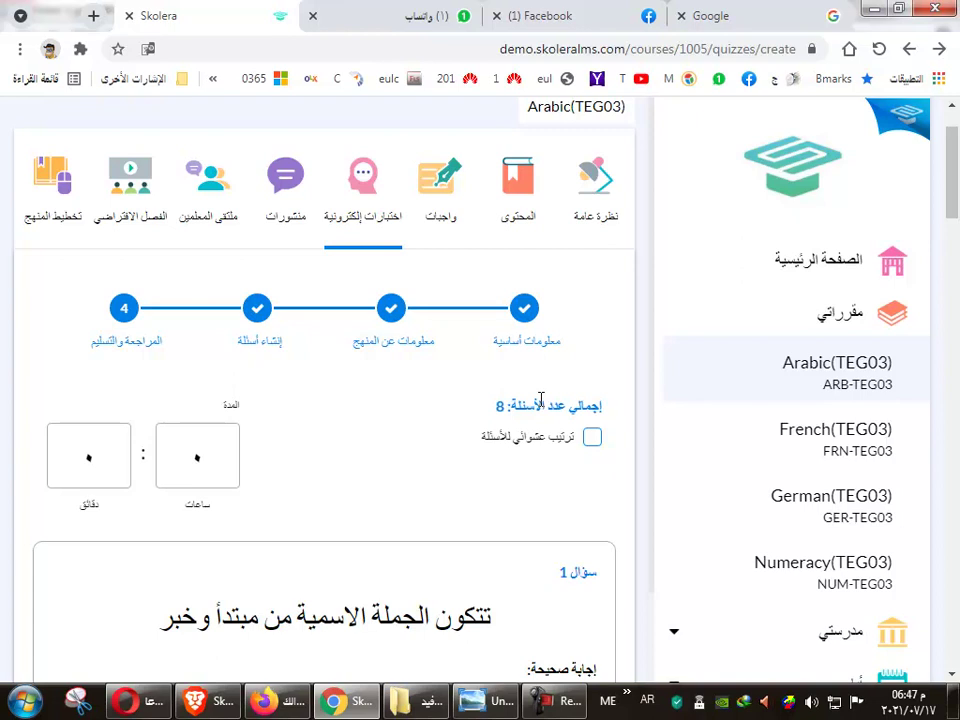
click(592, 437)
Set the quiz duration to 1 hour and 30 minutes.
click(200, 458)
double_click(201, 456)
click(205, 443)
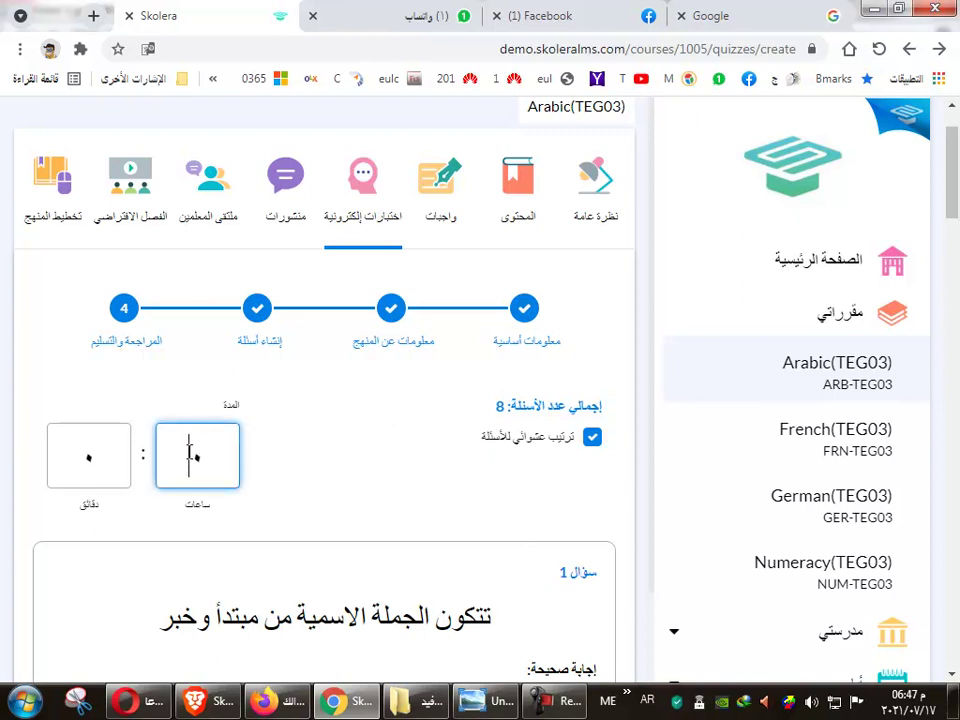
double_click(198, 456)
text(1)
double_click(89, 457)
text(30)
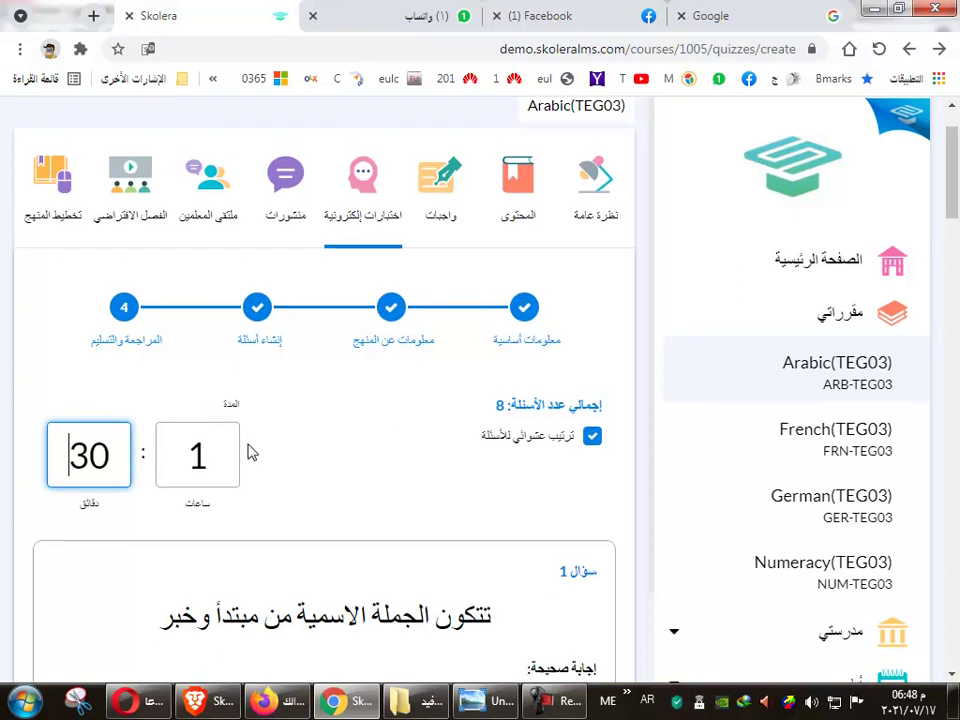
Review questions 1 and 2 in the quiz preview, including their answers, difficulty, points and image placeholder note.
scroll(270, 458, down, 5)
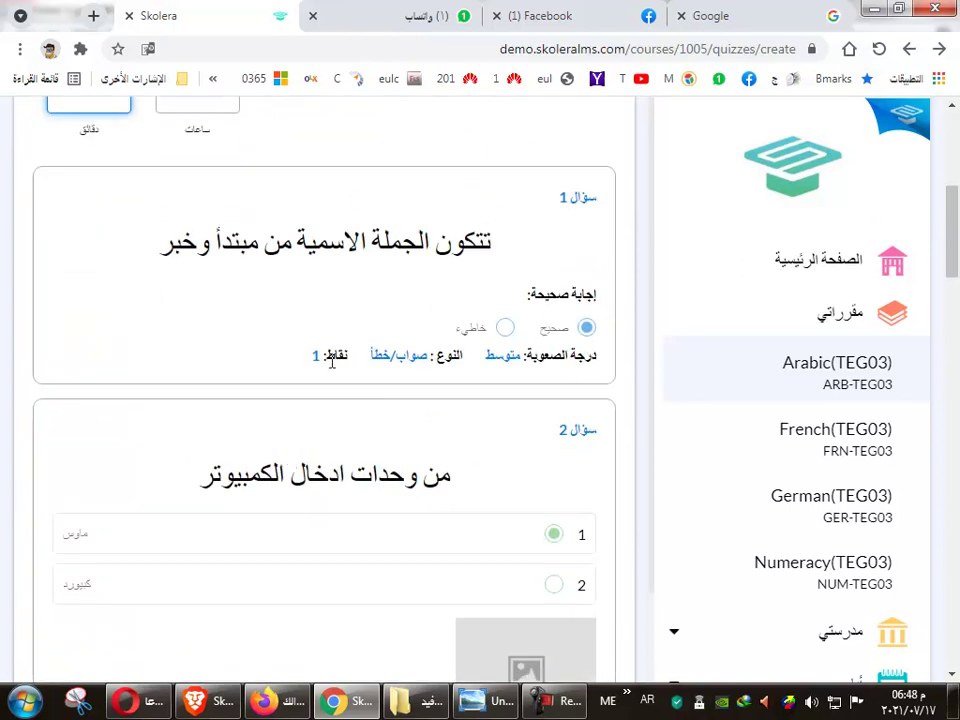
triple_click(408, 240)
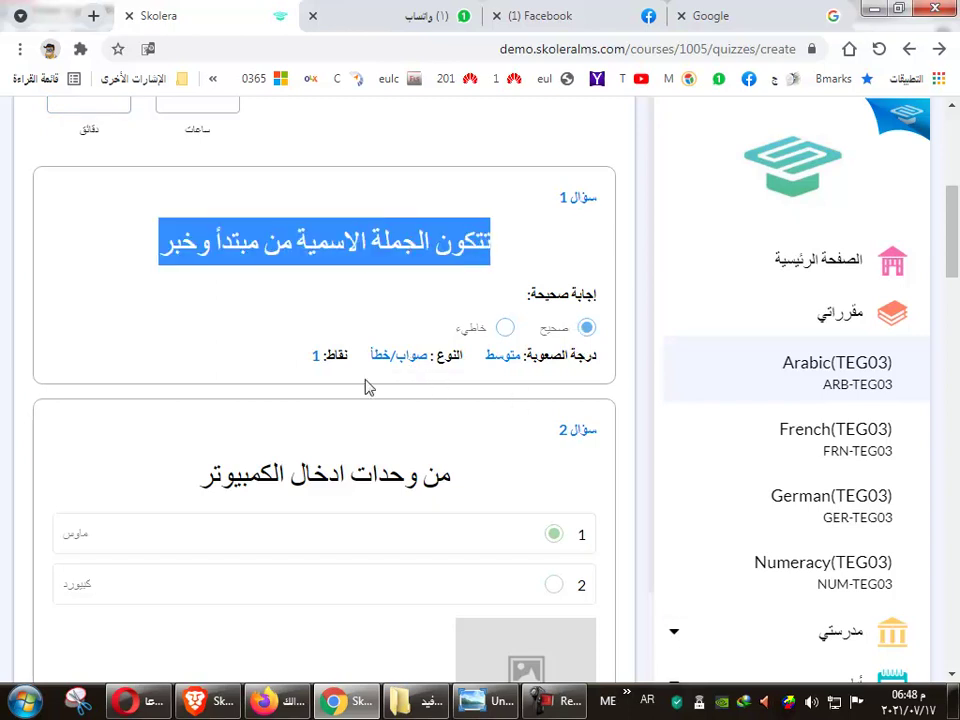
click(315, 360)
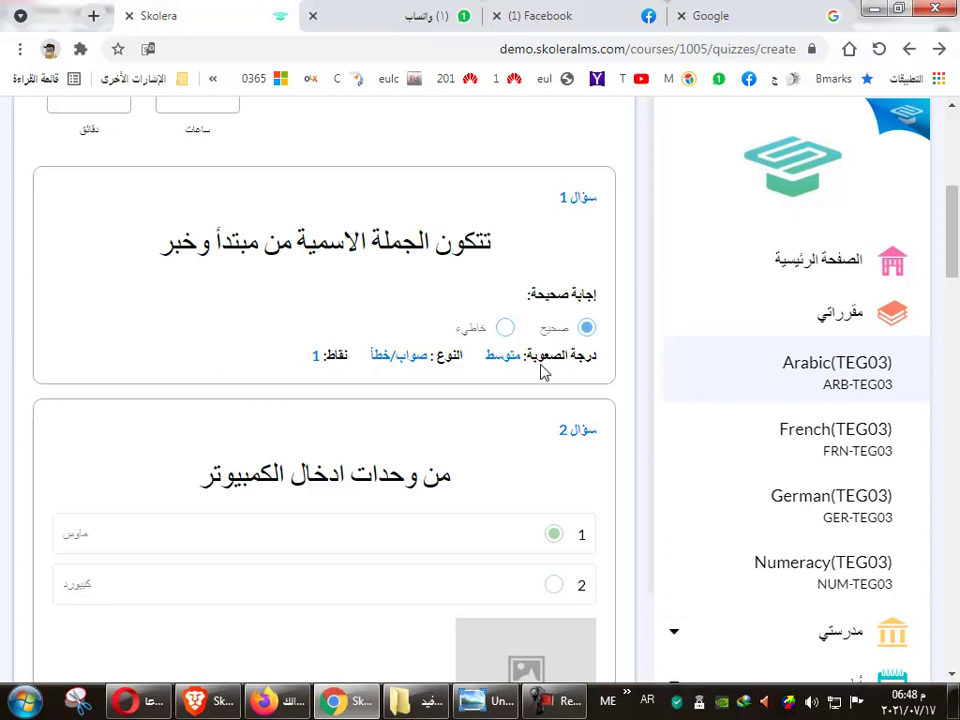
scroll(543, 372, down, 2)
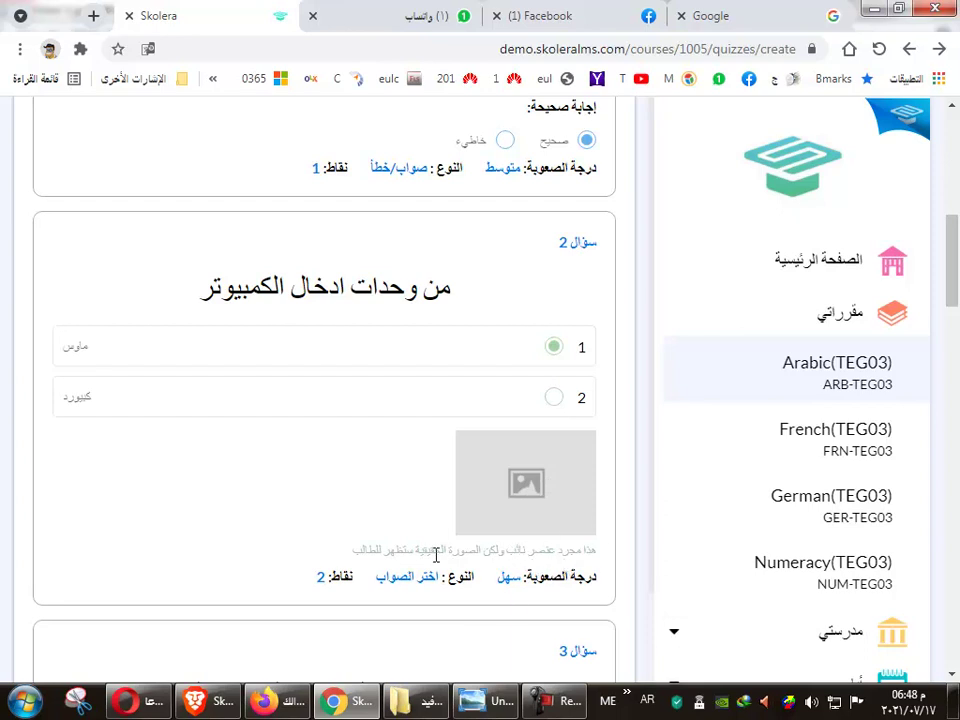
drag(355, 549, 619, 562)
Review questions 3 to 6 in the quiz preview, checking their answers, types, difficulty and points.
scroll(562, 558, down, 3)
scroll(537, 561, down, 1)
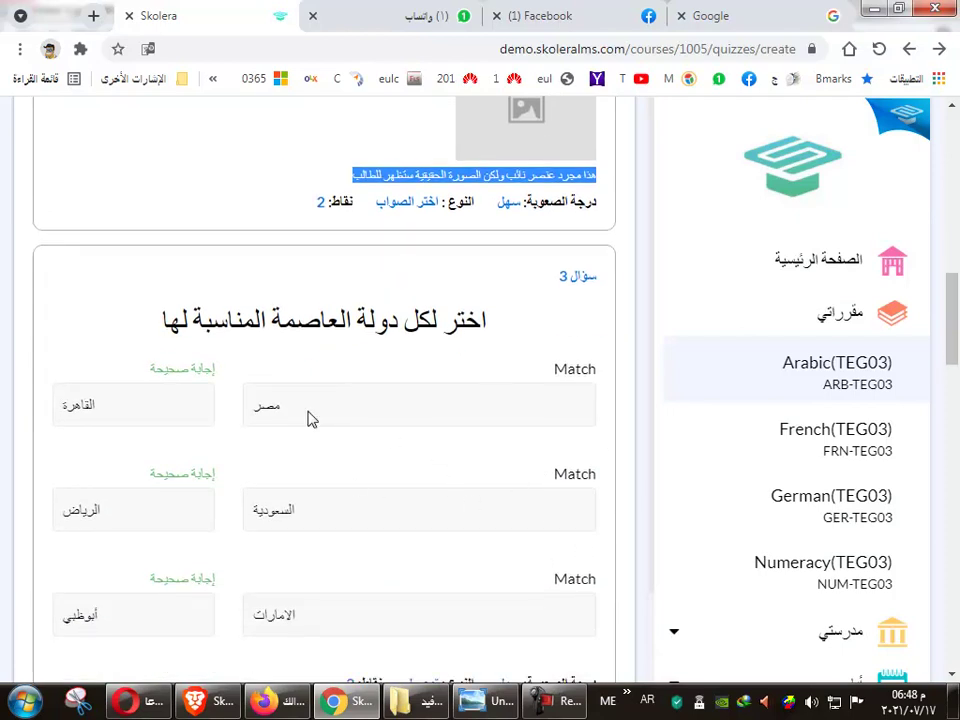
click(100, 397)
scroll(306, 450, down, 1)
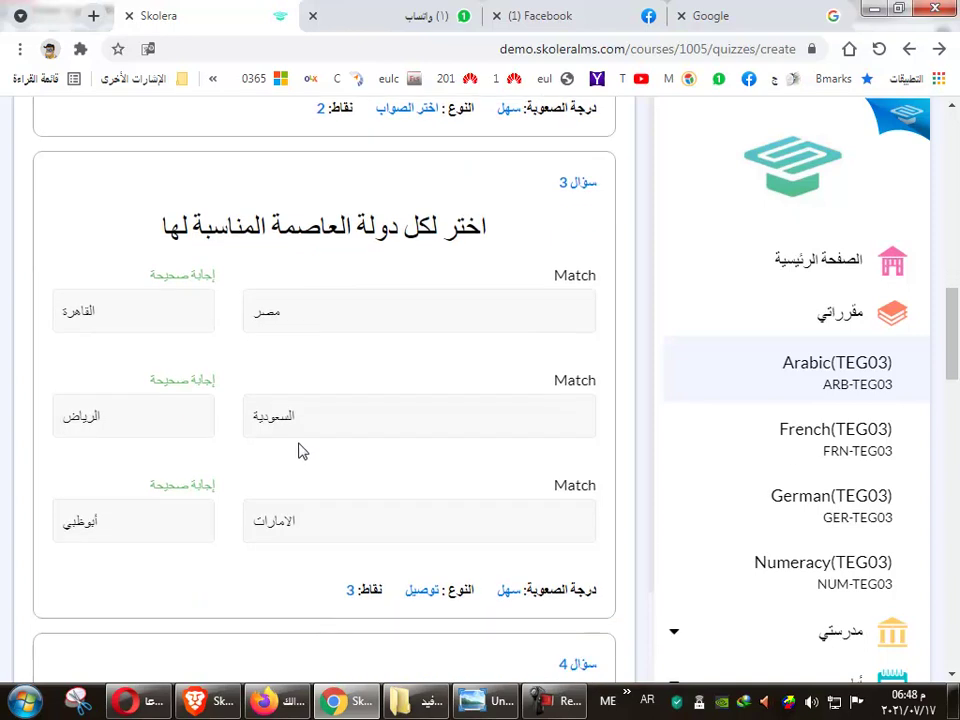
scroll(356, 508, down, 2)
scroll(482, 510, down, 4)
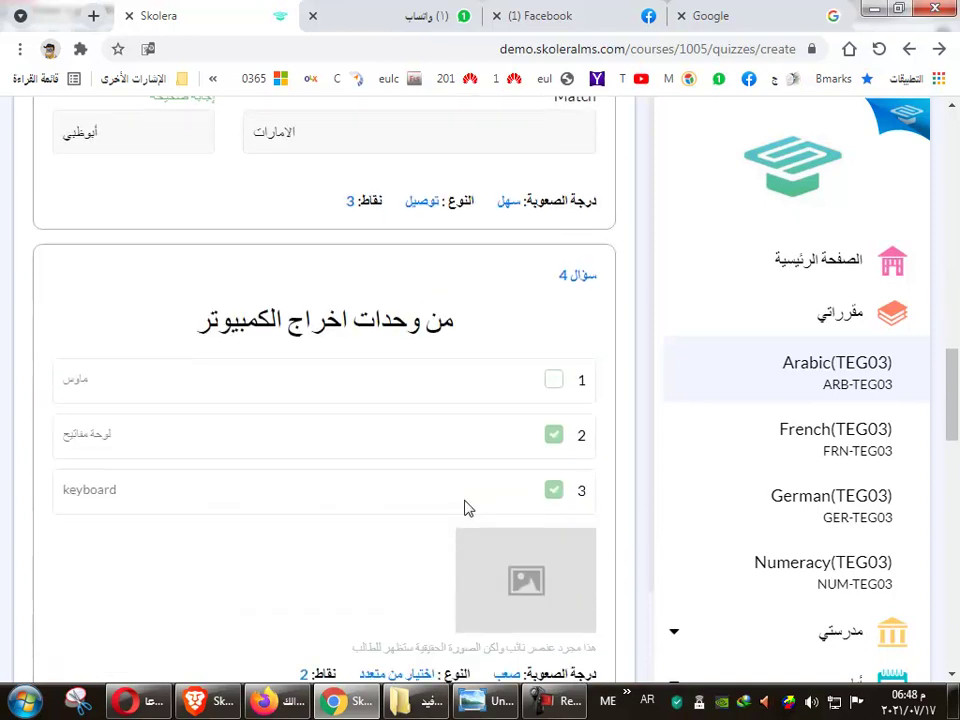
scroll(332, 499, down, 3)
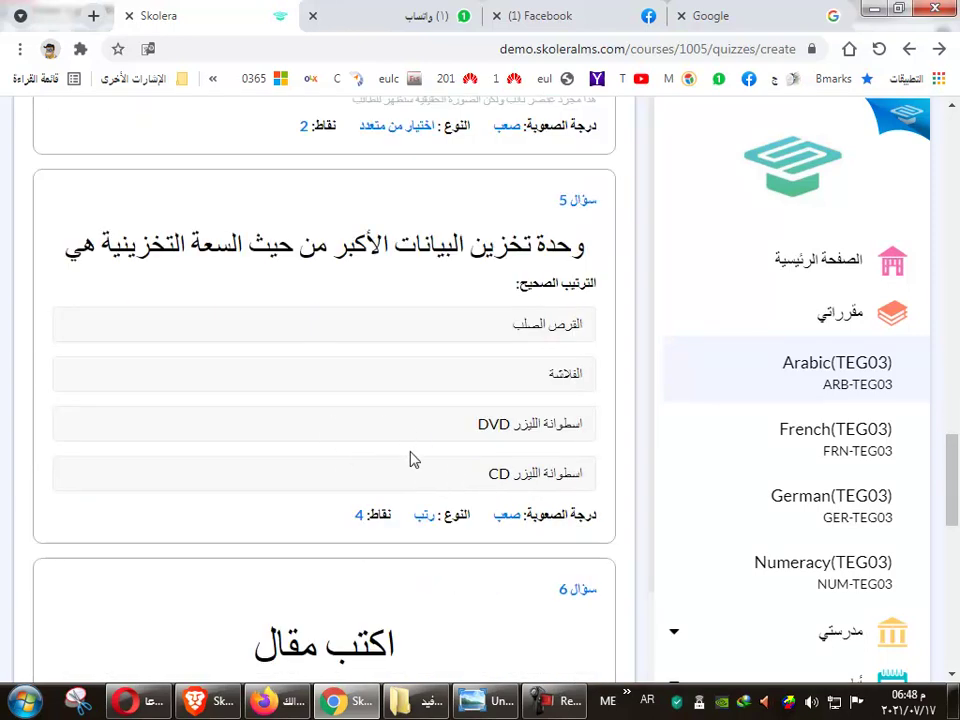
scroll(566, 370, up, 2)
triple_click(514, 286)
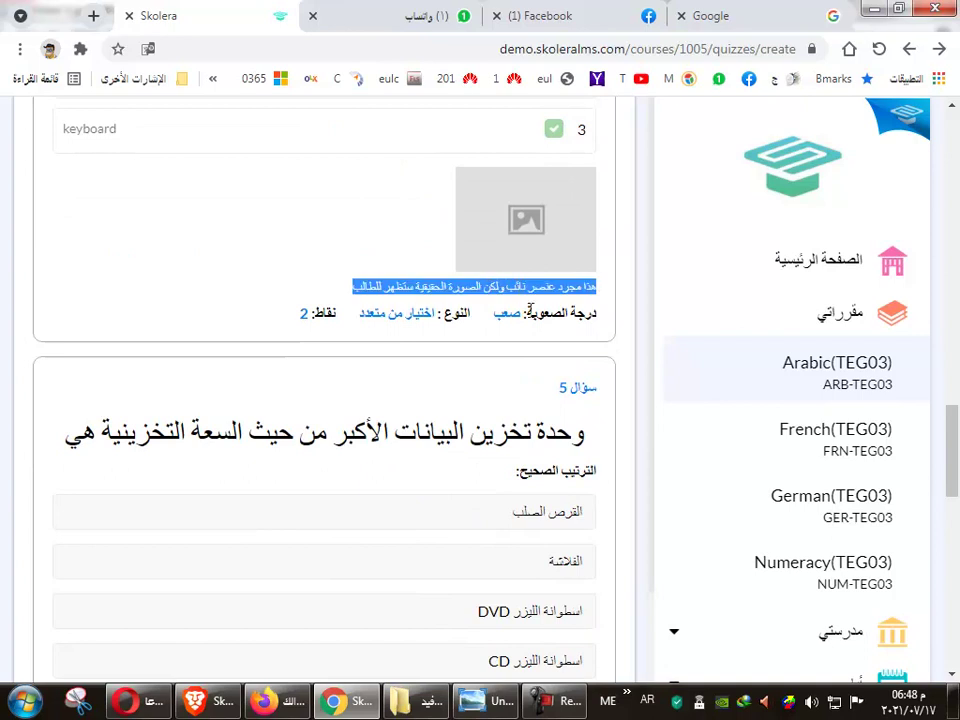
scroll(443, 313, down, 4)
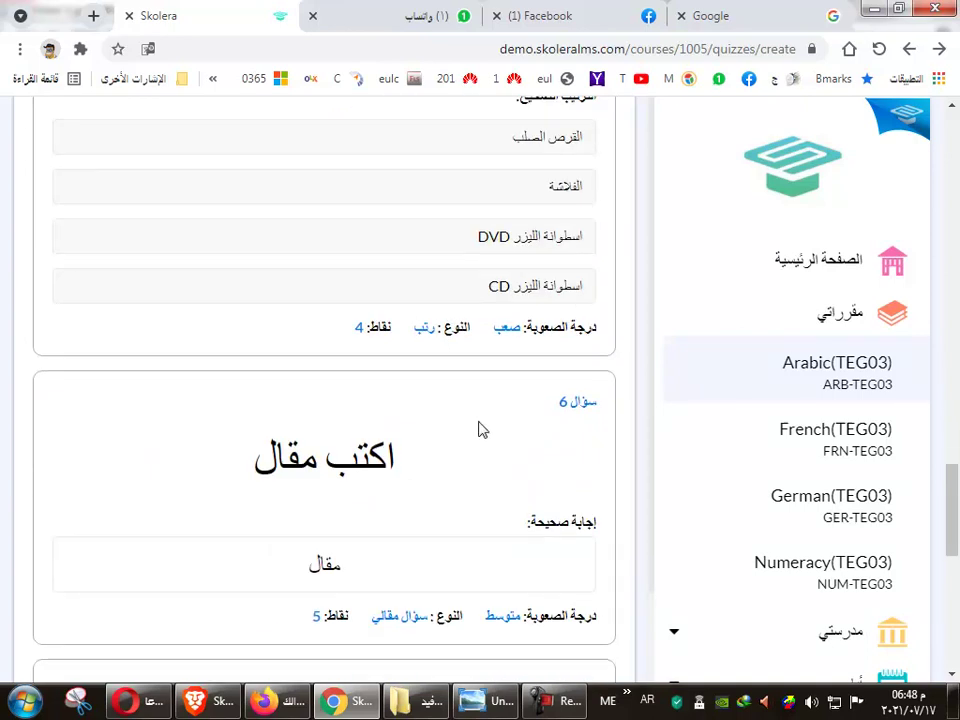
Look through the remaining questions and settings in the quiz preview and create the quiz.
scroll(482, 430, down, 2)
scroll(481, 430, down, 5)
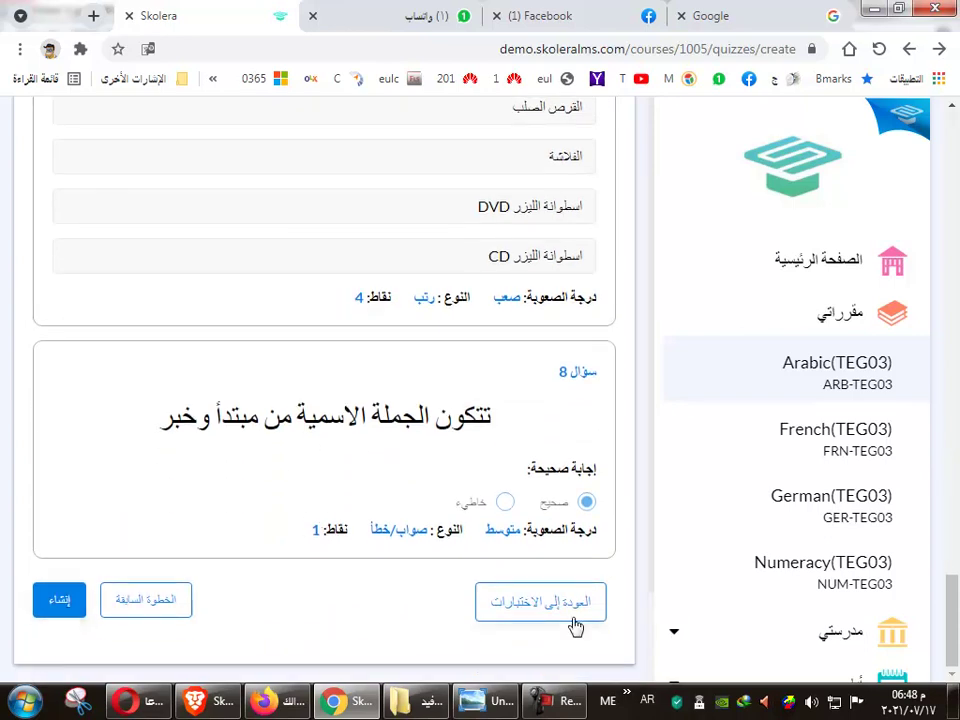
scroll(500, 626, up, 20)
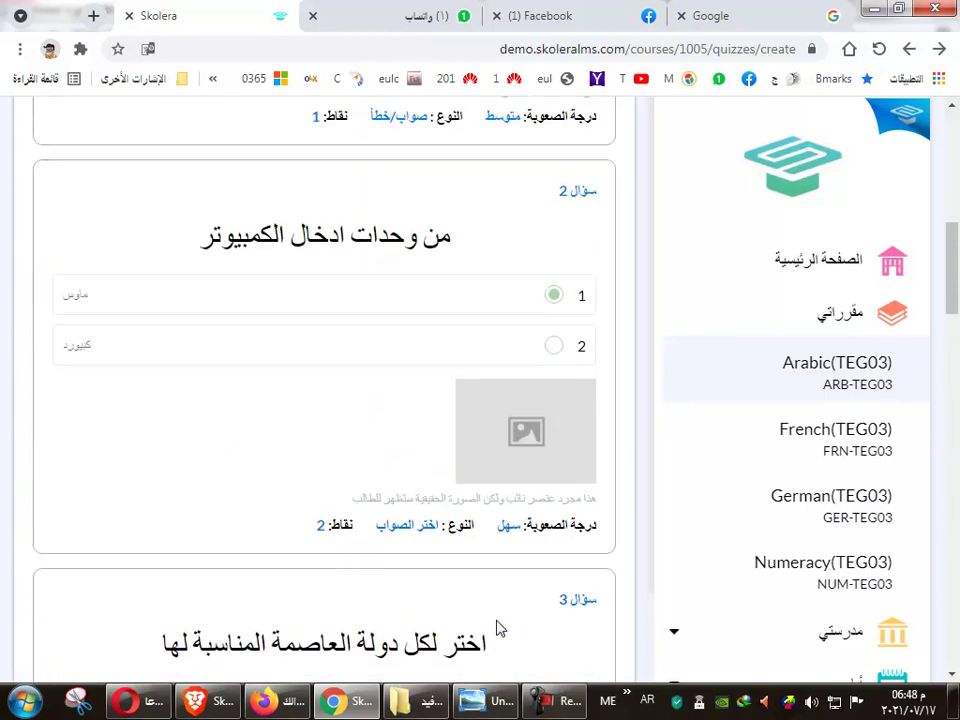
scroll(500, 626, up, 8)
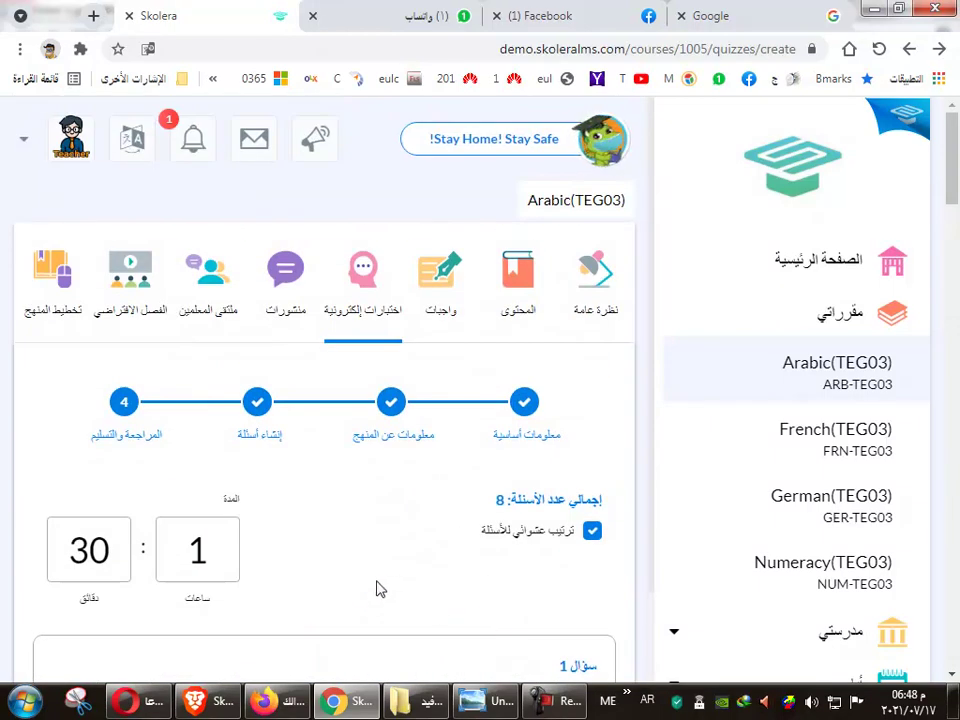
scroll(253, 589, down, 12)
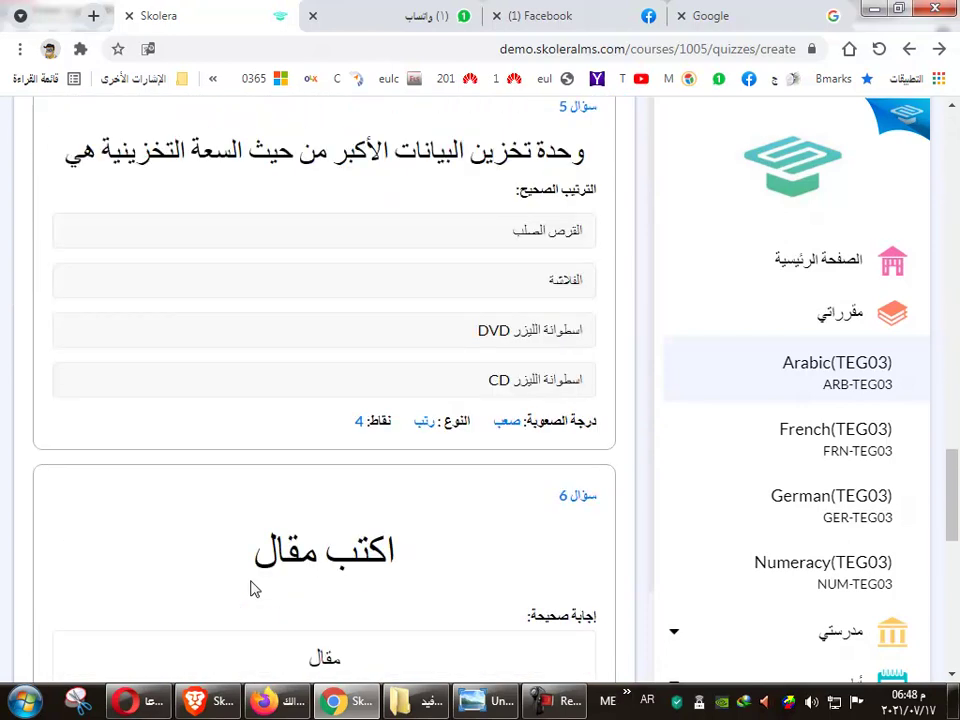
scroll(253, 589, down, 8)
click(44, 607)
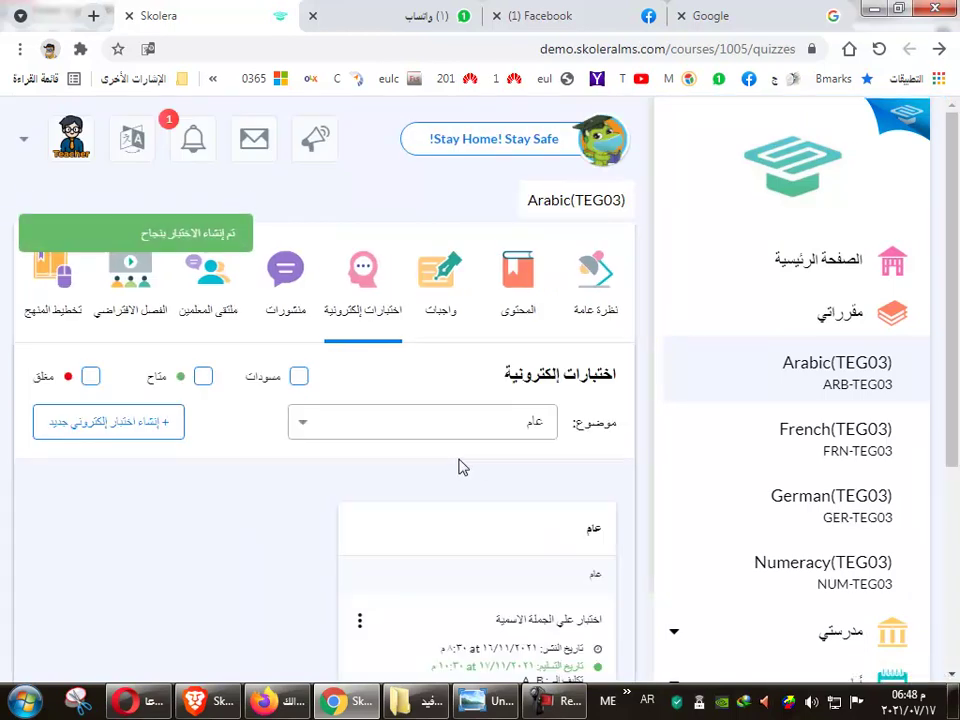
Examine the topic filter options and the quizzes listed under the عام topic.
click(467, 430)
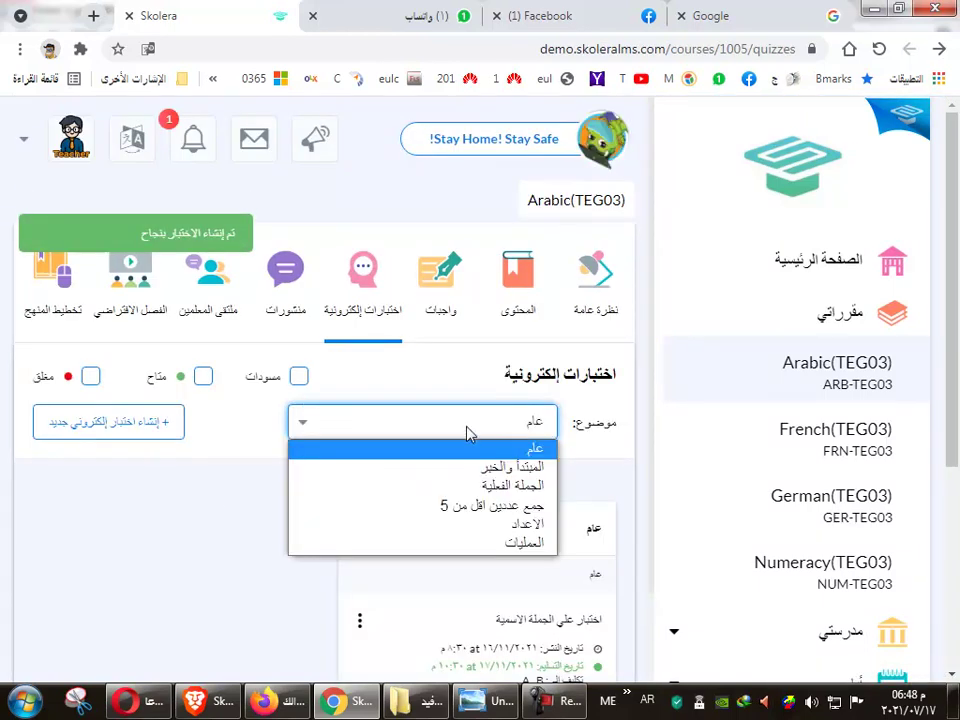
click(378, 311)
scroll(478, 452, down, 1)
click(440, 332)
click(530, 362)
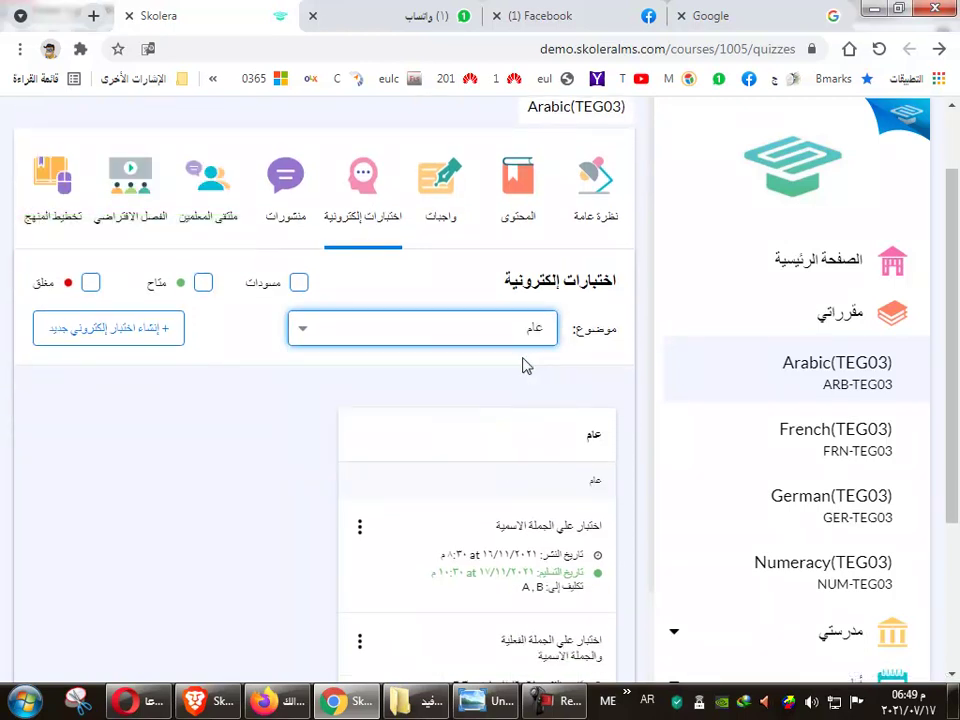
scroll(476, 461, down, 2)
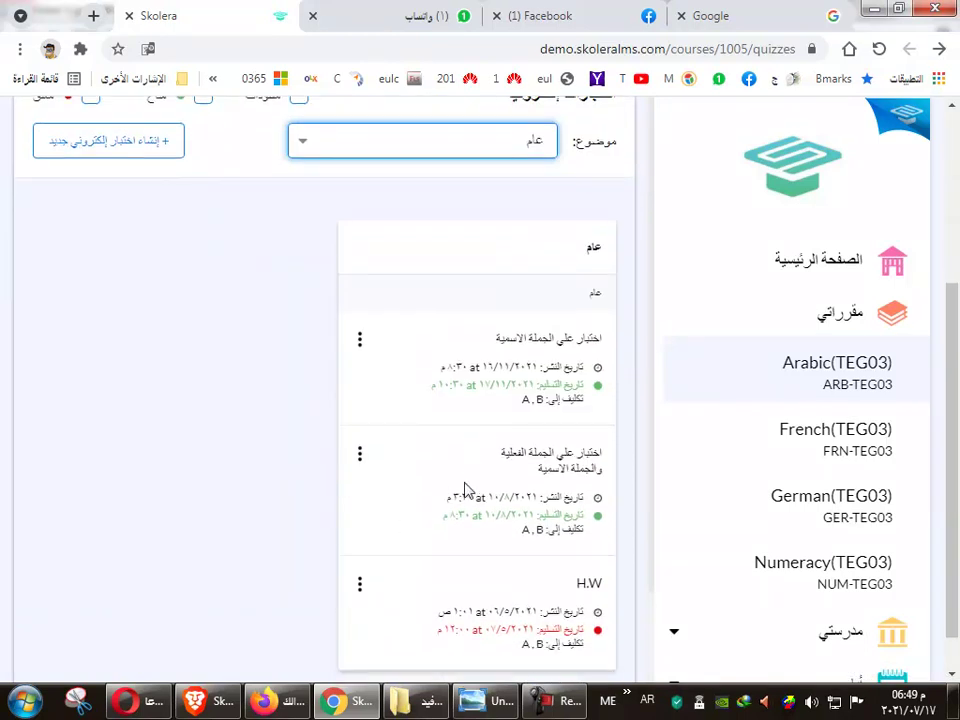
scroll(458, 493, up, 3)
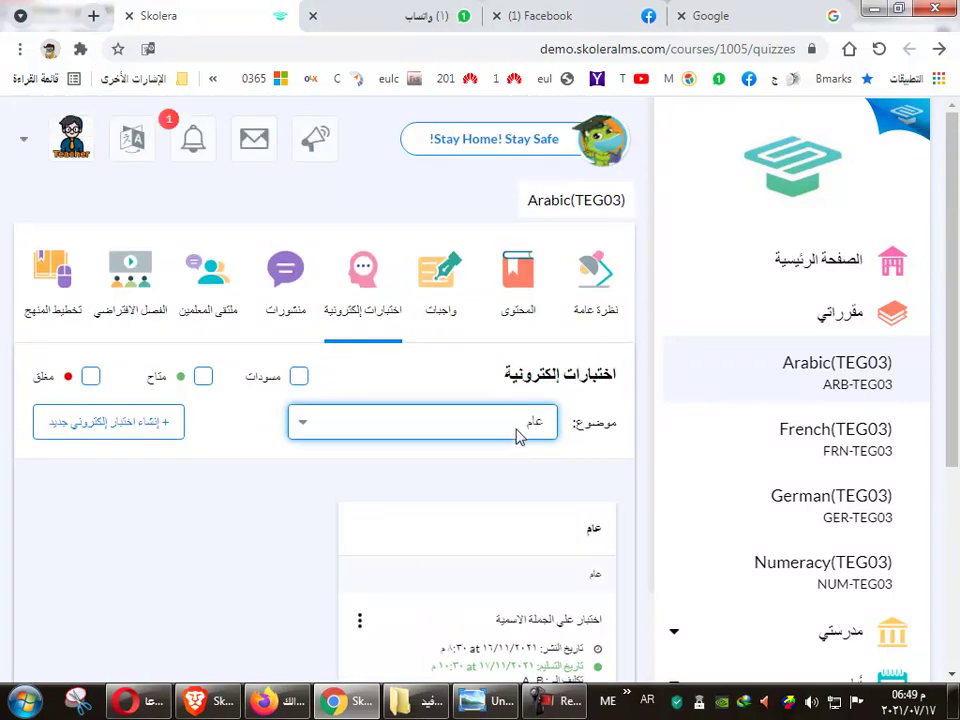
scroll(512, 445, down, 3)
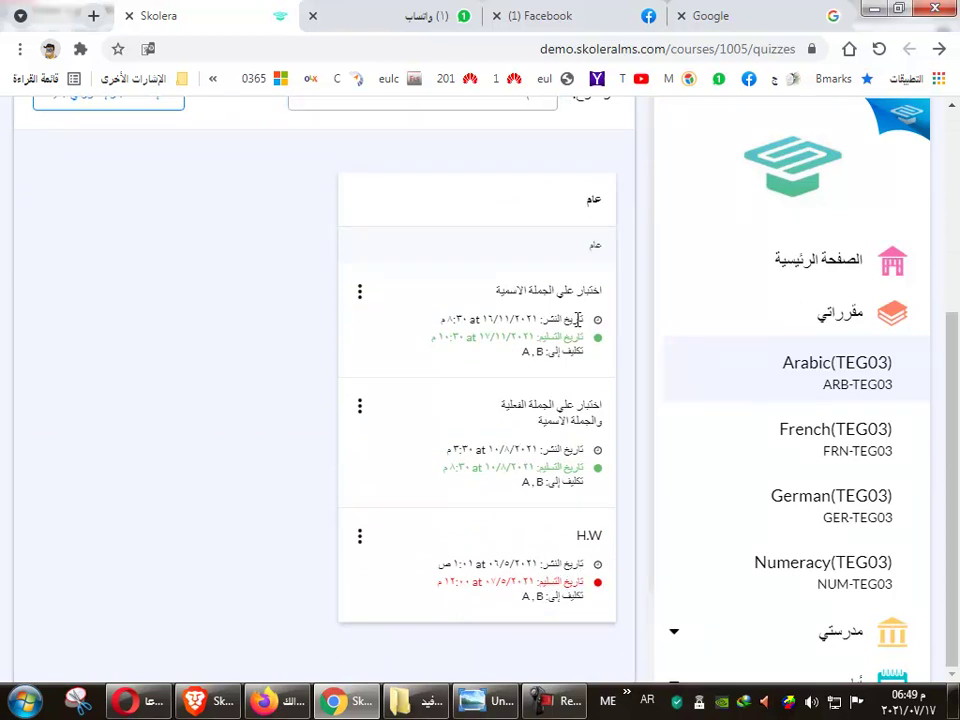
Compare the publish dates of the listed quizzes and check the submission date and assigned classes of اختبار علي الجملة الاسمية.
drag(566, 319, 527, 328)
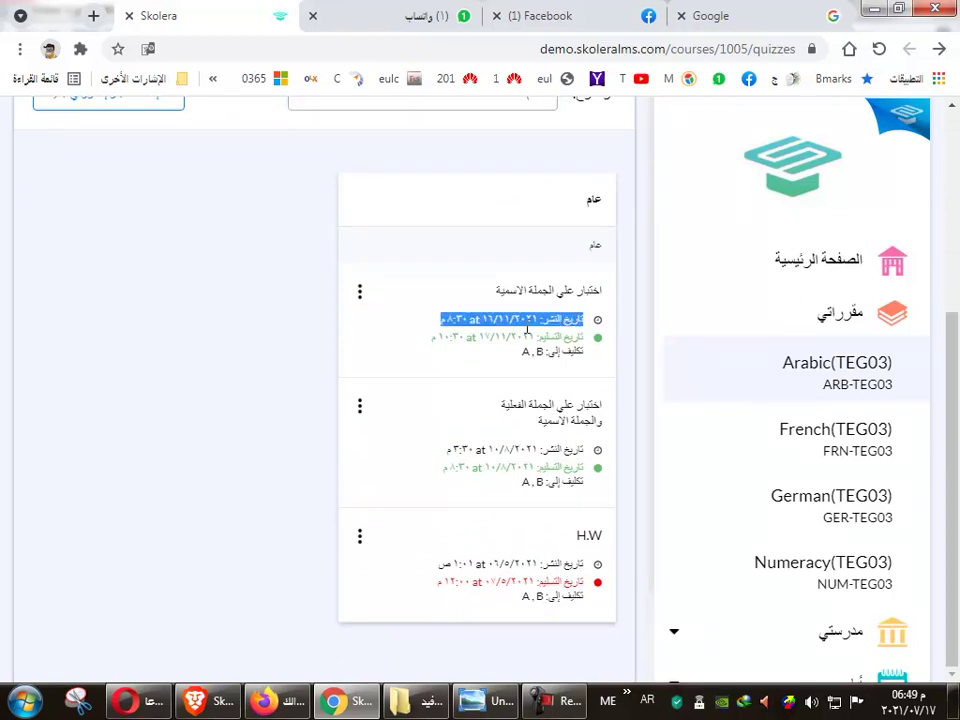
triple_click(506, 449)
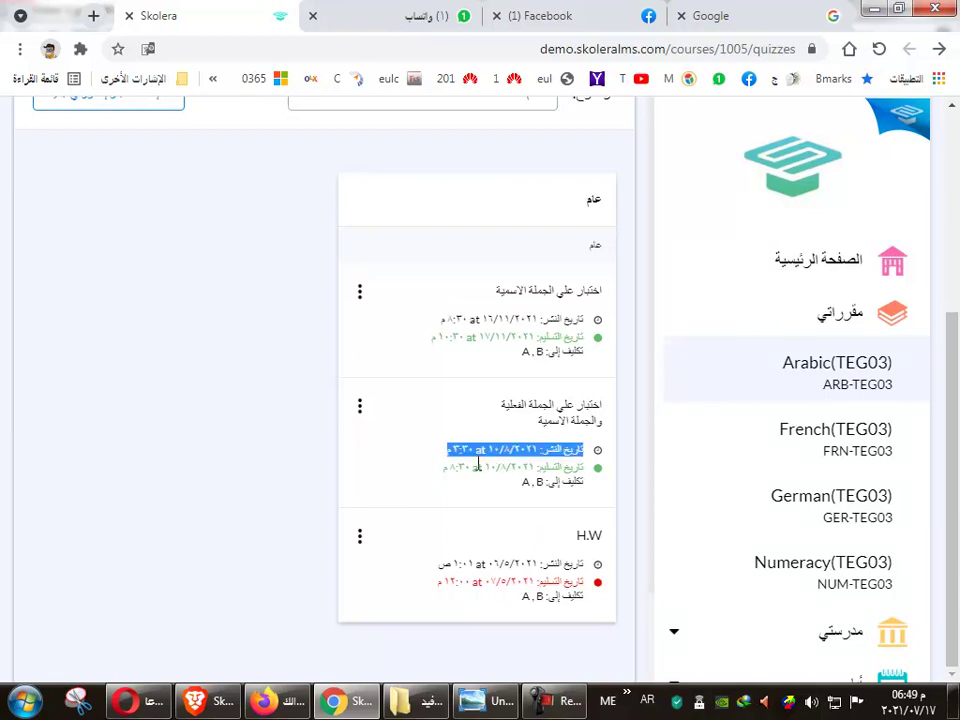
drag(510, 564, 503, 564)
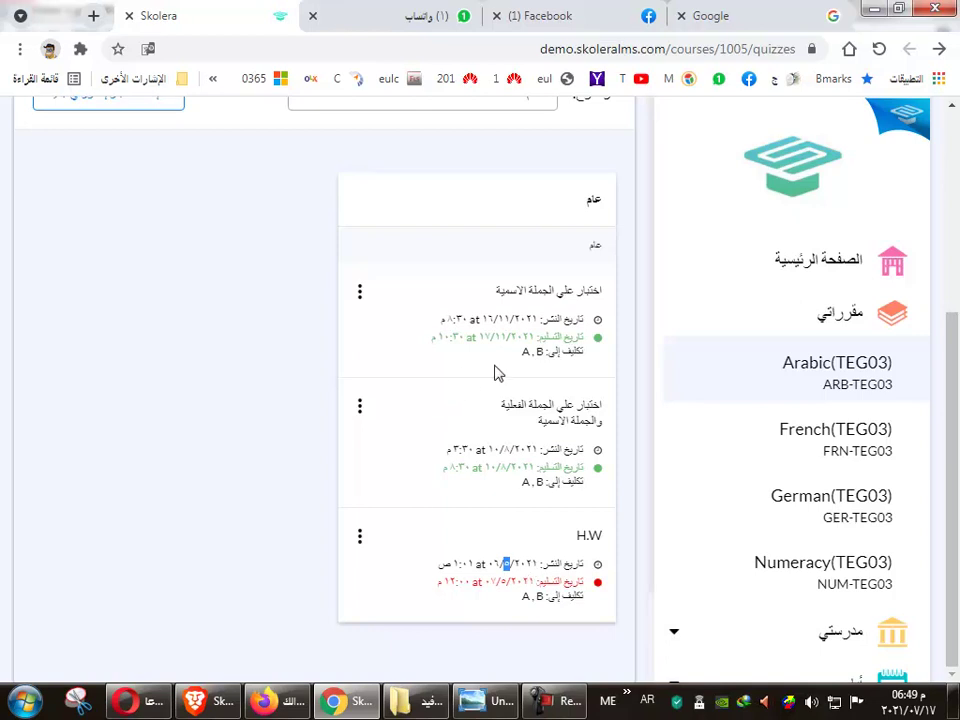
scroll(530, 420, up, 2)
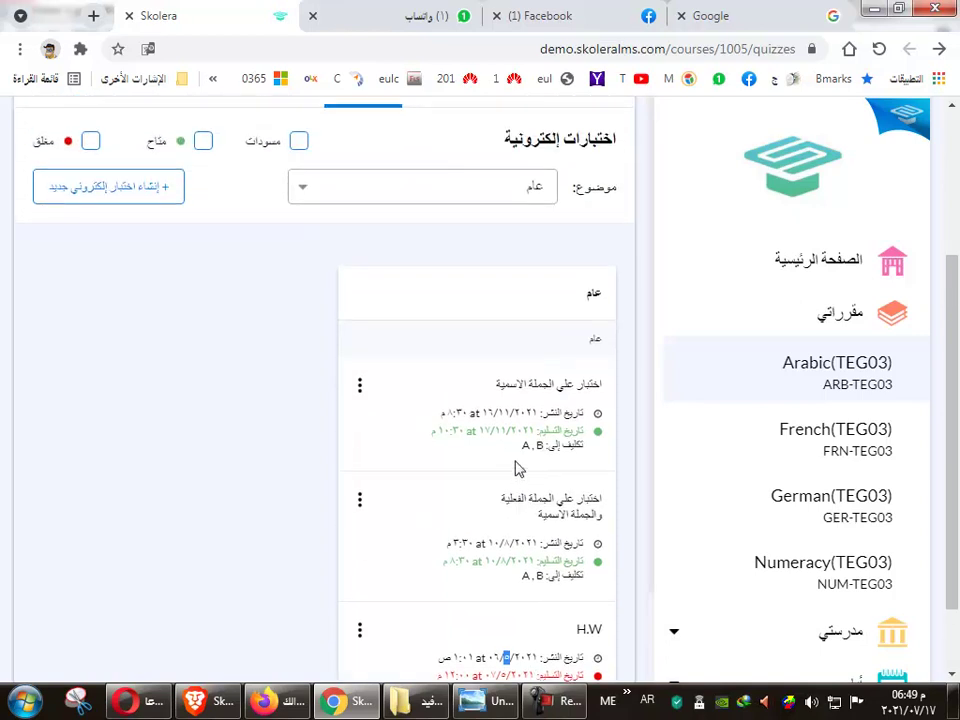
triple_click(530, 412)
click(487, 414)
triple_click(537, 412)
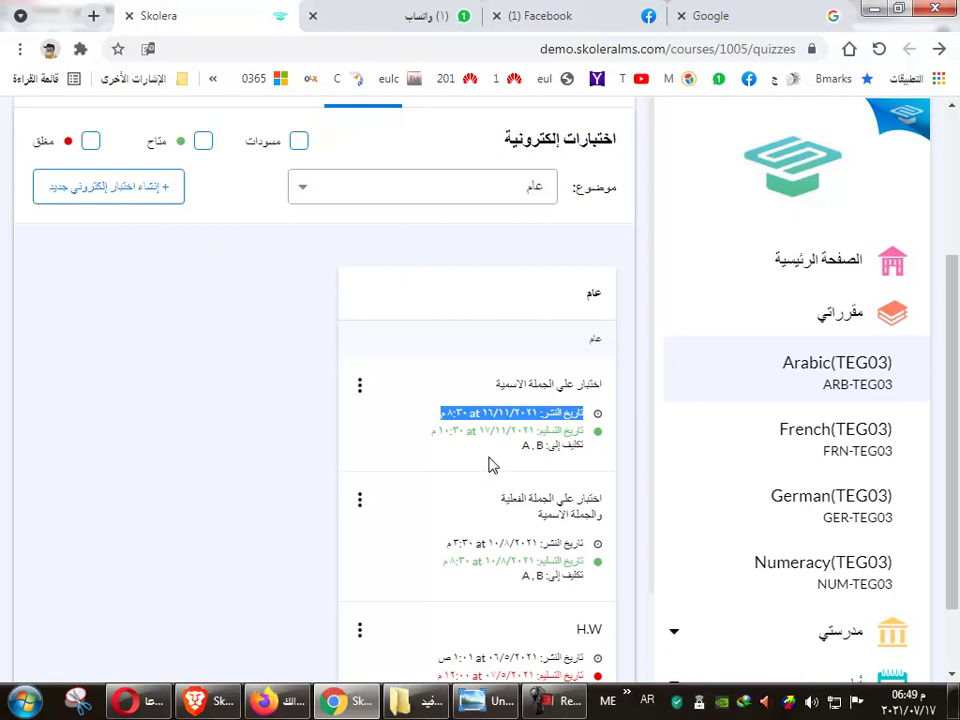
click(480, 420)
triple_click(540, 430)
double_click(553, 445)
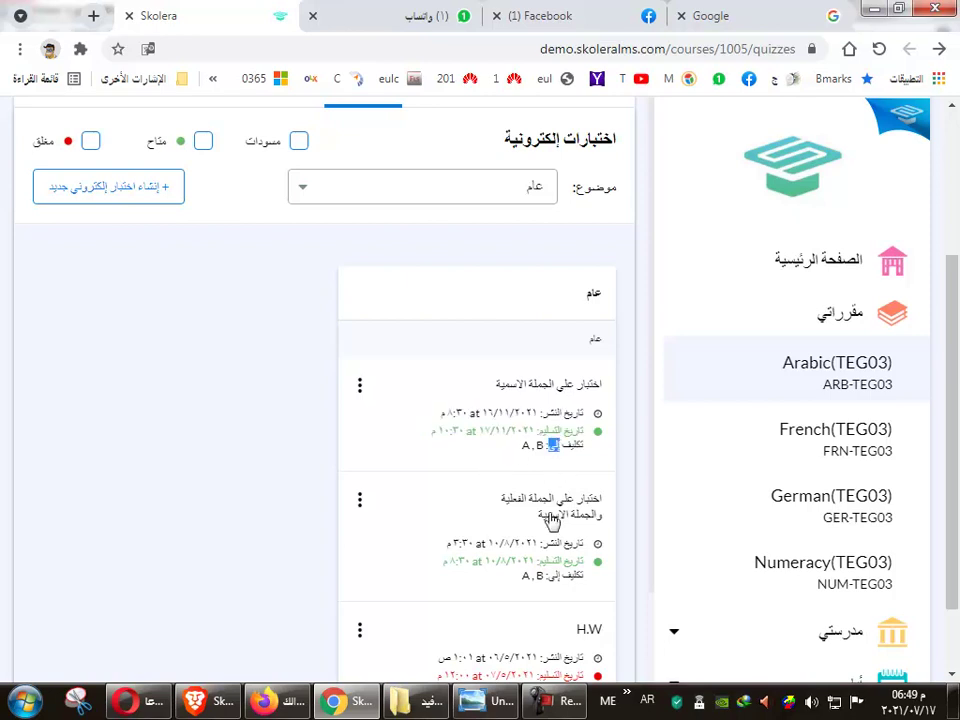
scroll(463, 468, up, 1)
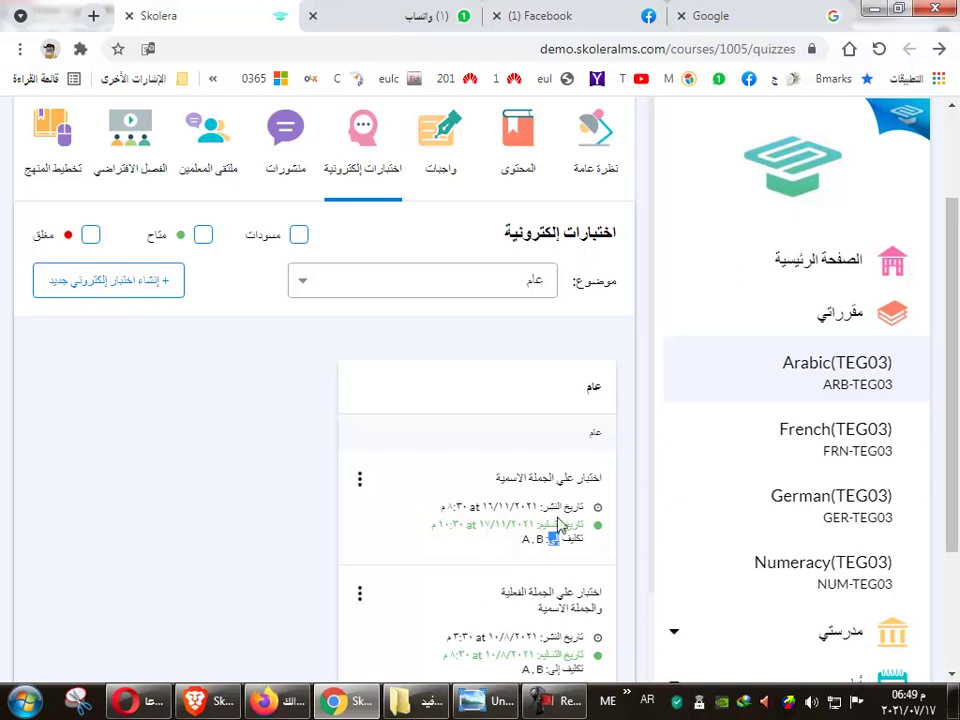
Open the quiz اختبار علي الجملة الاسمية for editing and set its publish date to now (الآن).
click(360, 480)
scroll(360, 487, down, 1)
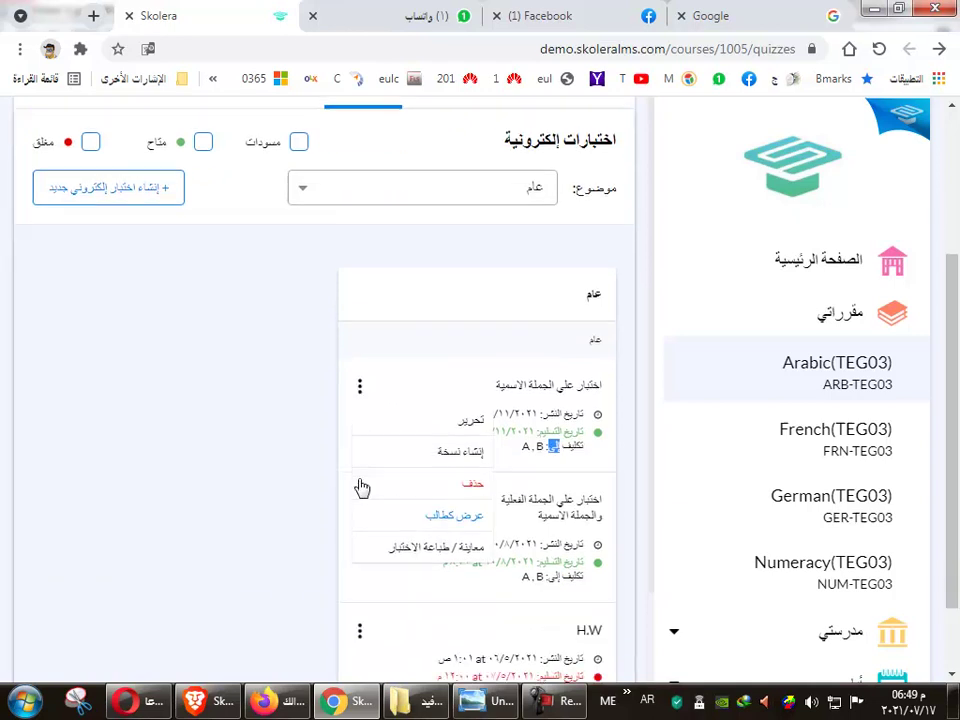
click(455, 422)
scroll(491, 456, down, 5)
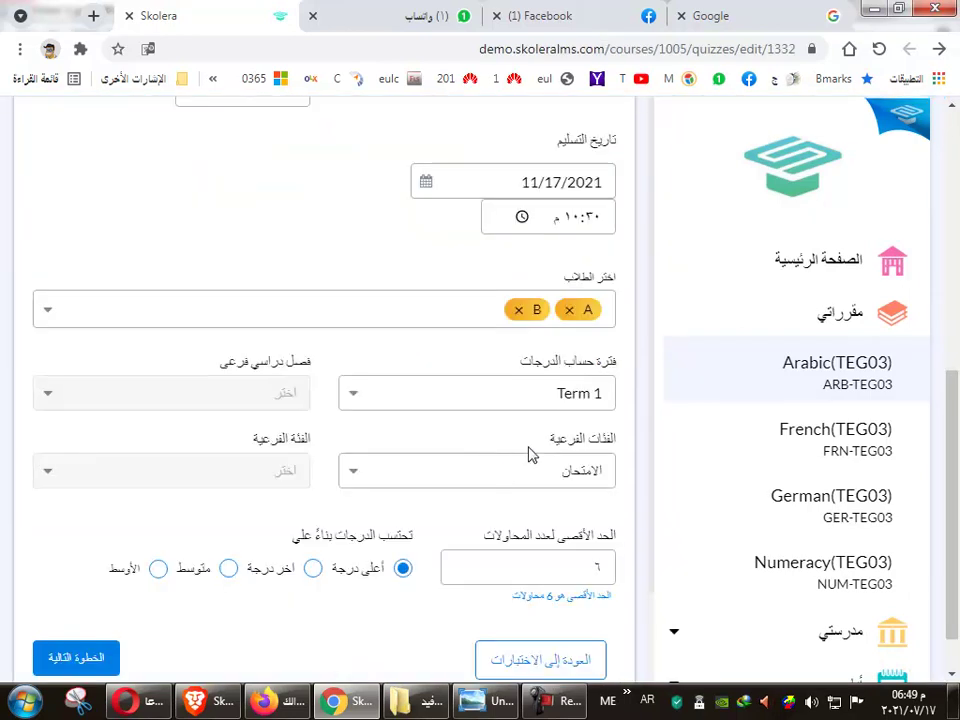
scroll(505, 465, down, 1)
scroll(530, 415, up, 3)
click(606, 270)
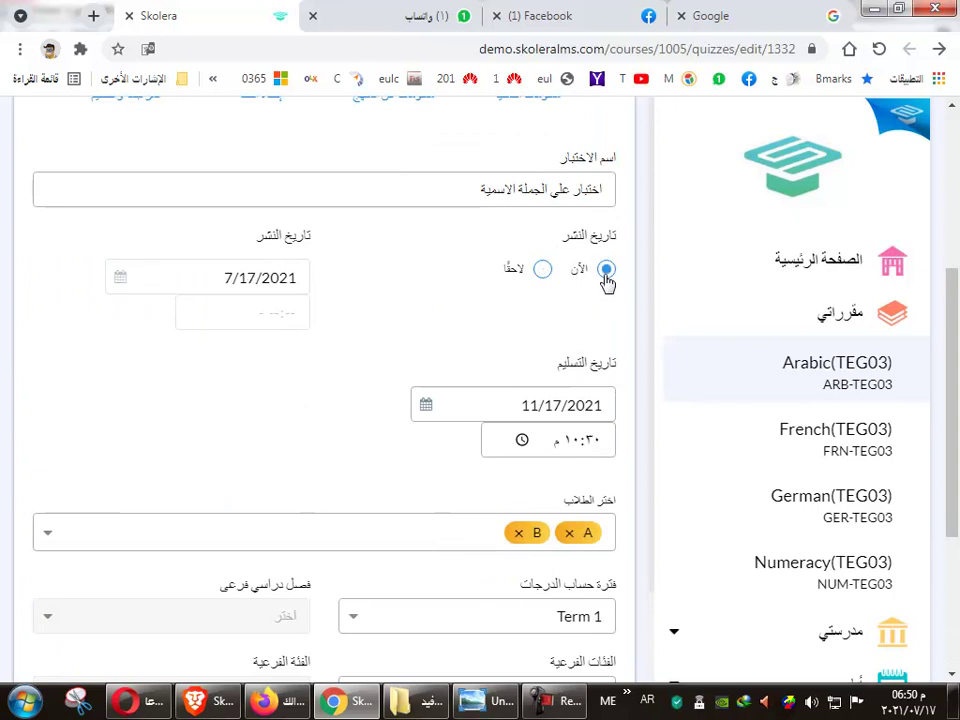
Set the quiz's submission date (تاريخ التسليم) to 7/20/2021.
click(555, 408)
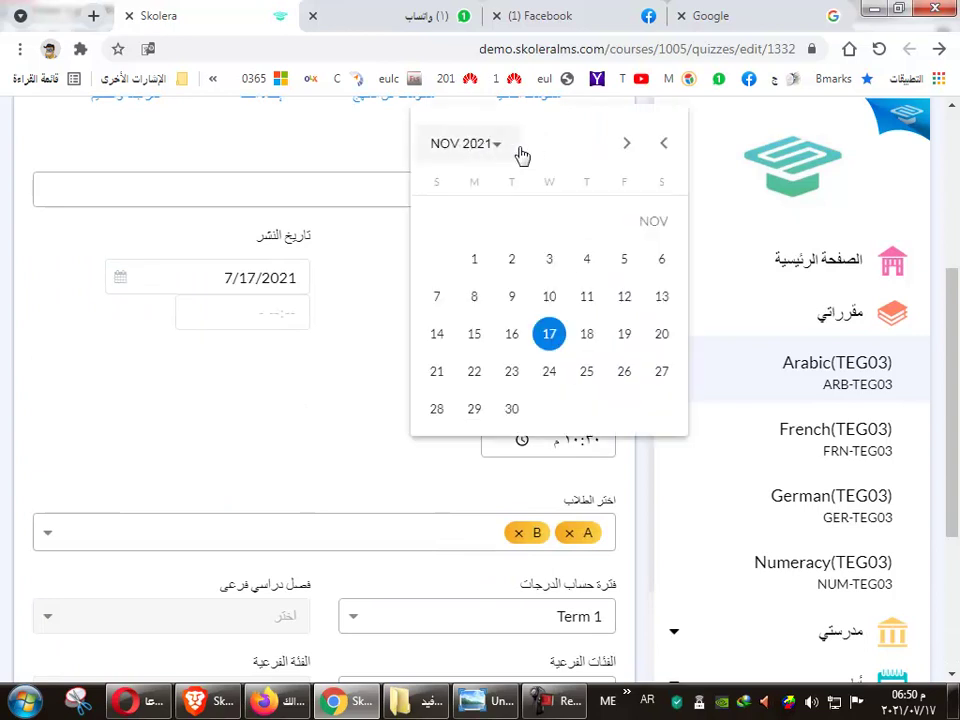
click(627, 145)
click(627, 145)
click(627, 146)
click(627, 147)
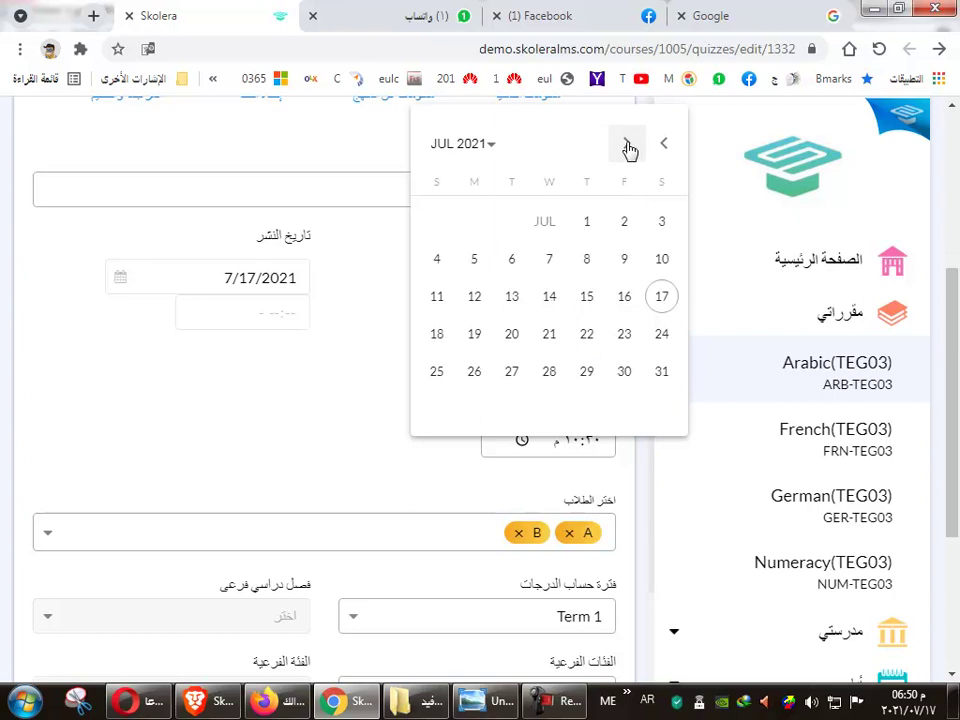
click(463, 148)
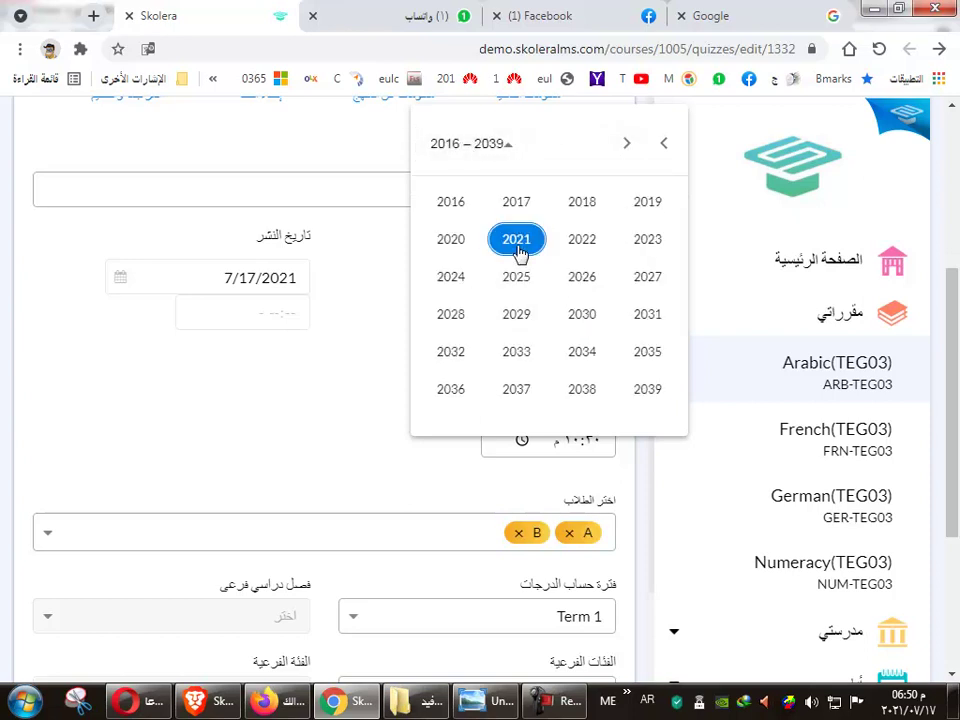
click(514, 240)
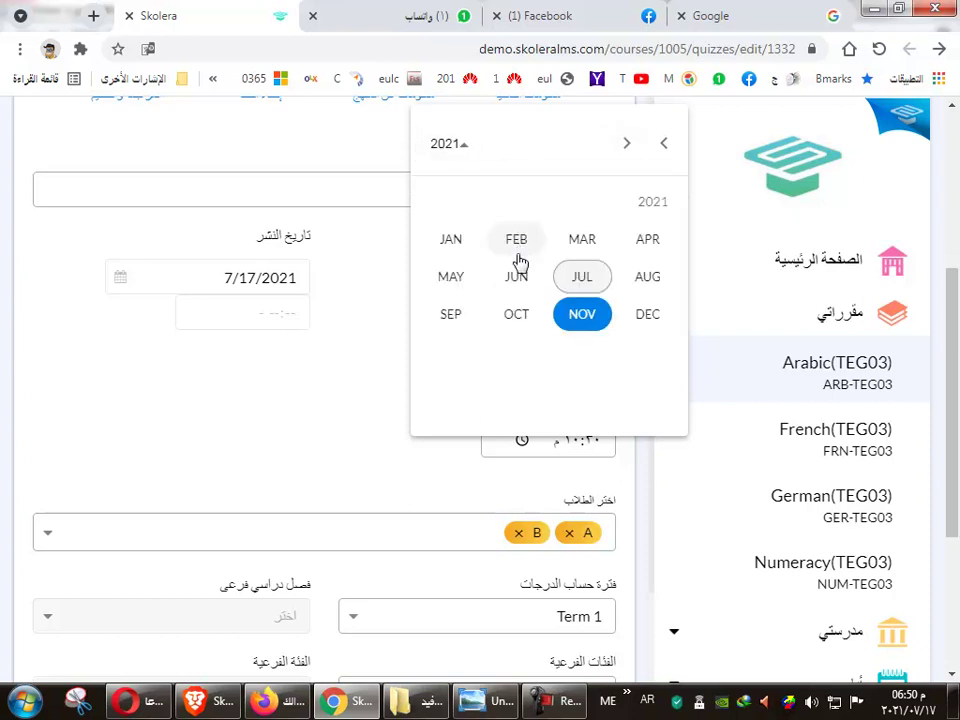
click(582, 280)
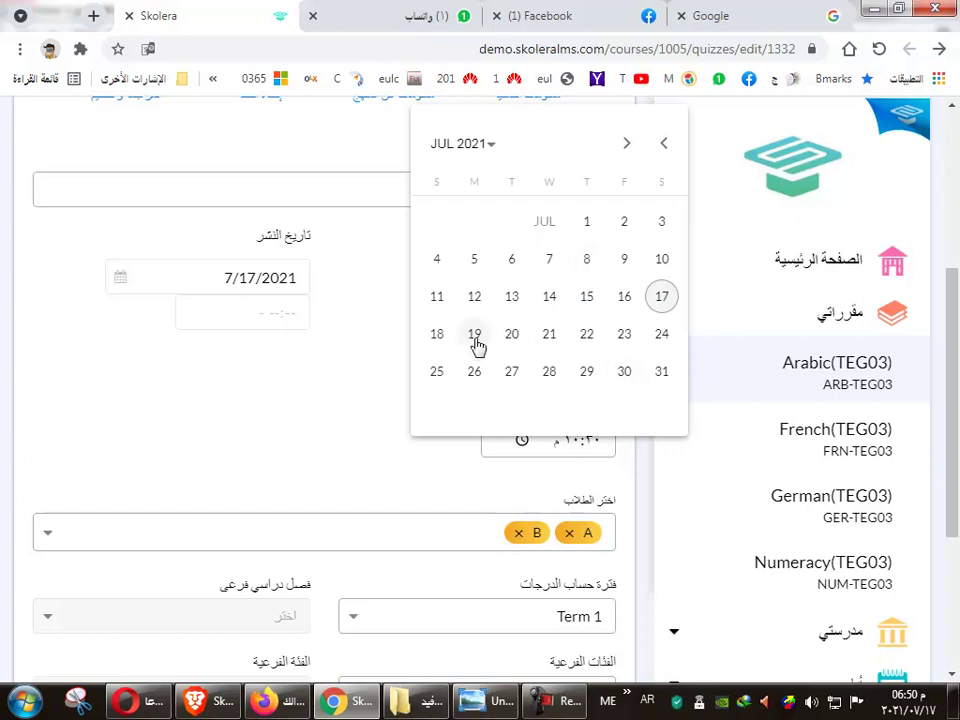
click(510, 338)
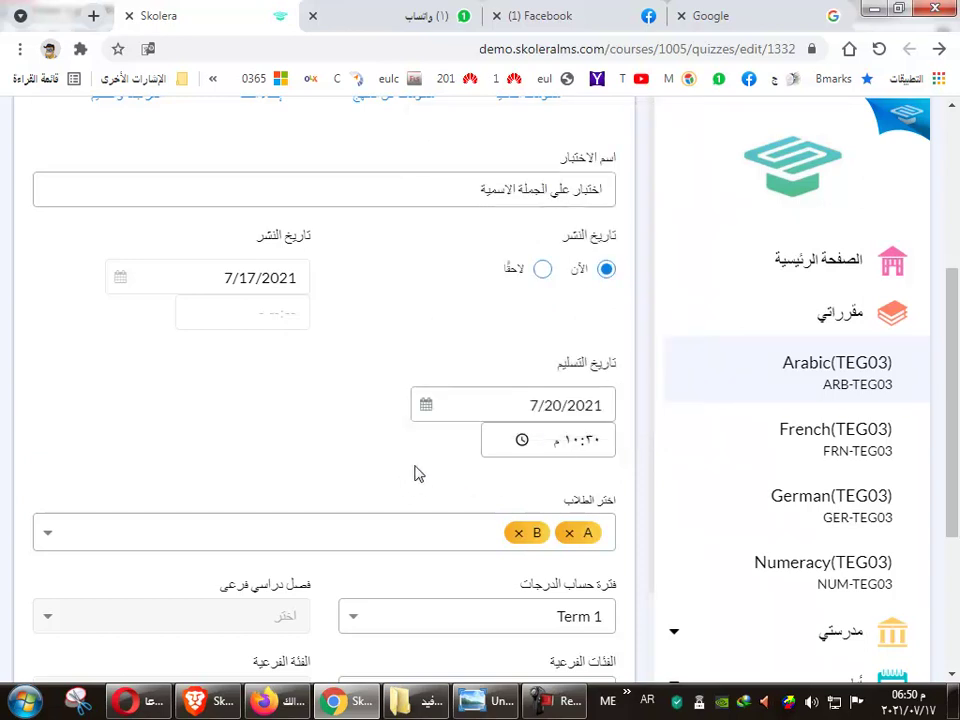
Proceed through the remaining quiz editing stages to the final review and save the update.
scroll(410, 477, down, 3)
scroll(405, 615, up, 5)
scroll(387, 596, down, 5)
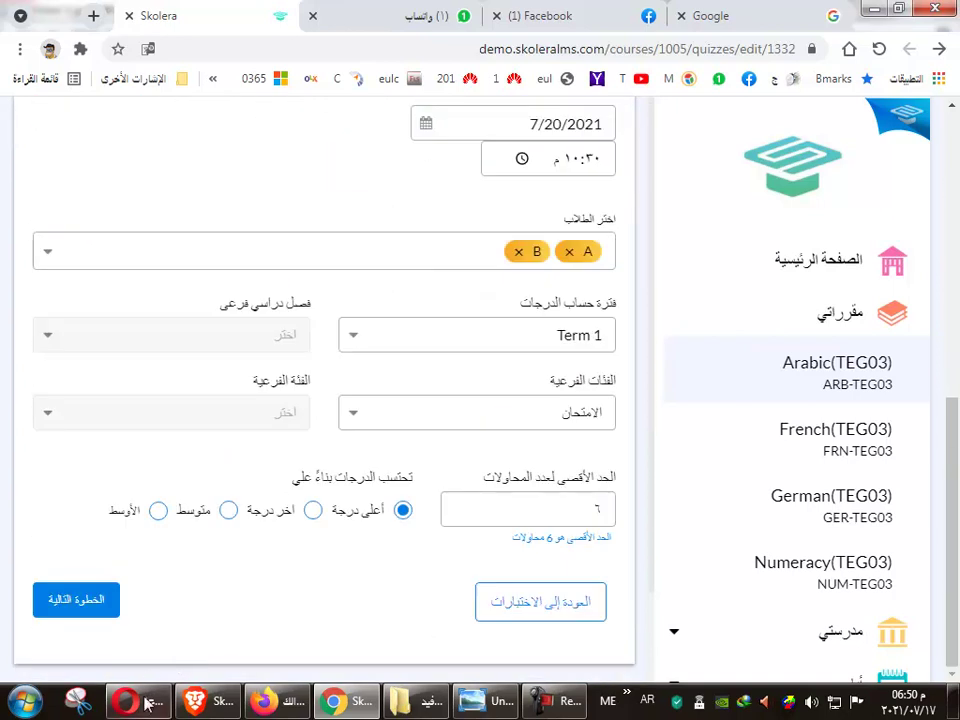
click(80, 592)
click(72, 608)
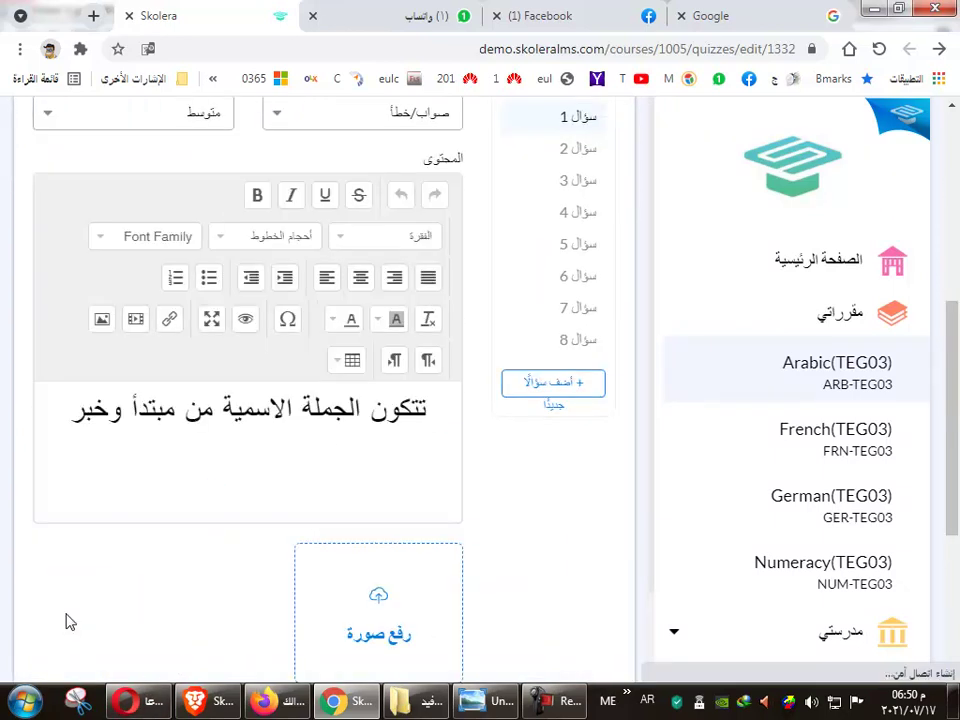
click(64, 610)
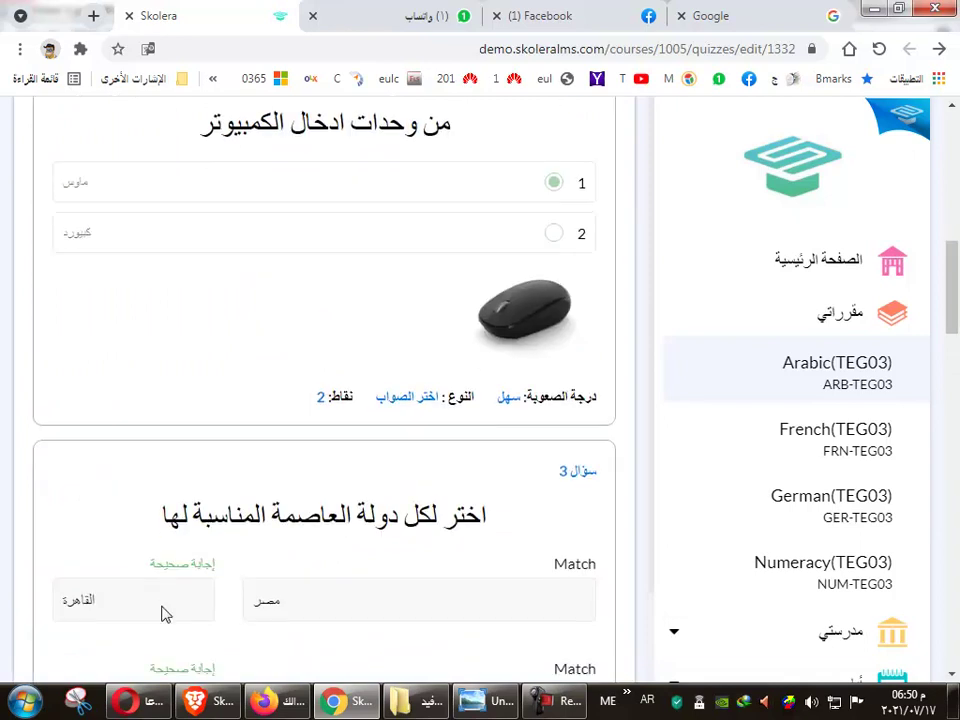
scroll(165, 615, down, 8)
scroll(126, 628, down, 5)
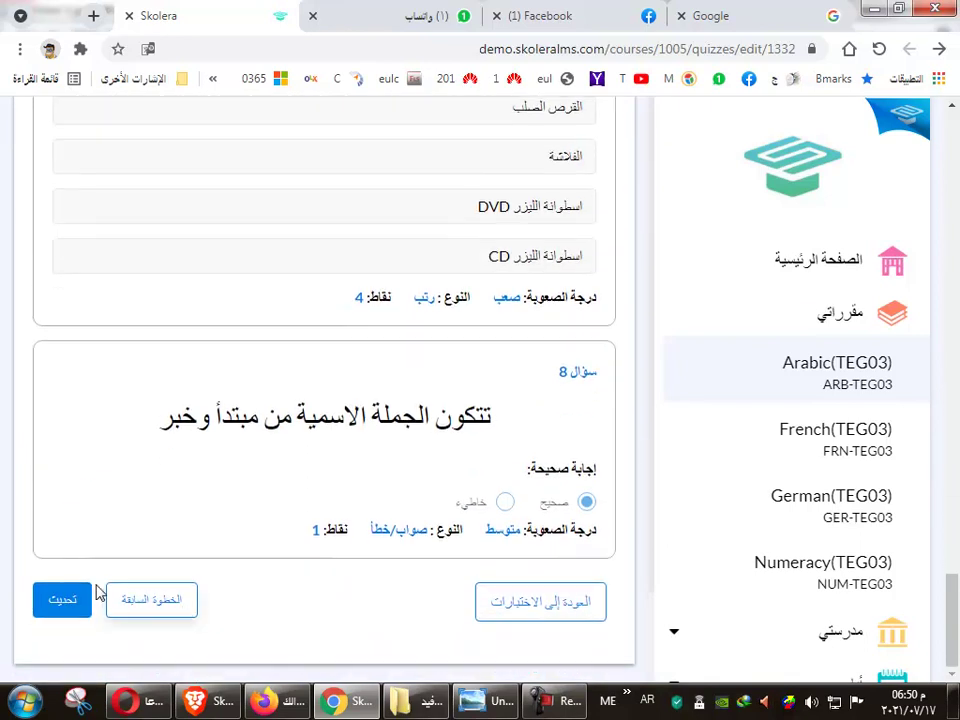
click(63, 602)
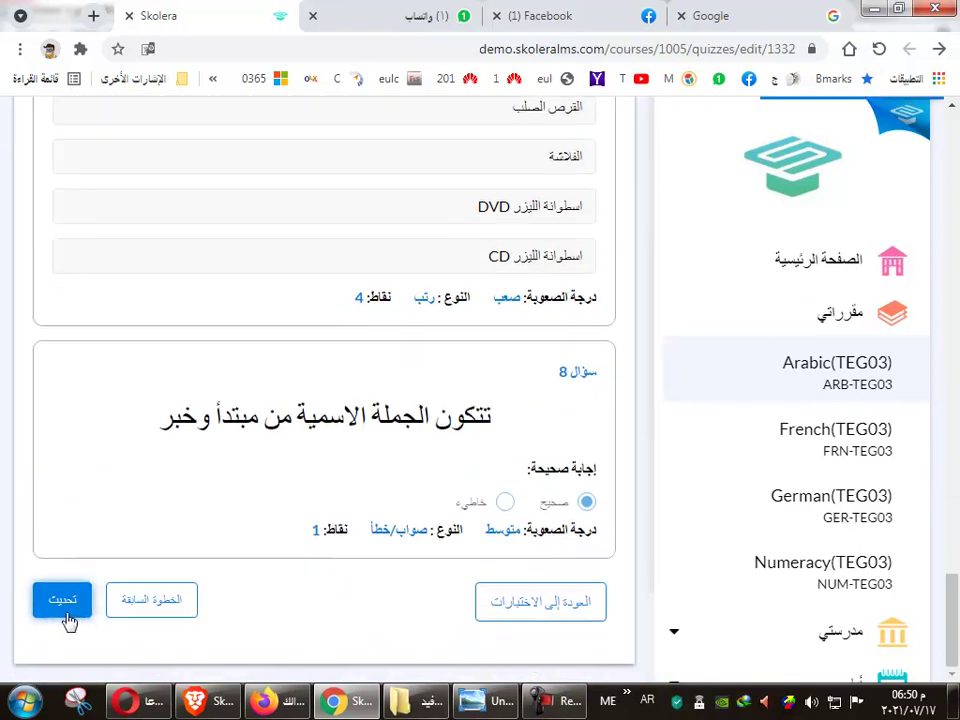
Check which actions are available for the published quiz اختبار علي الجملة الاسمية, including whether editing (تحرير) is allowed.
scroll(349, 536, down, 3)
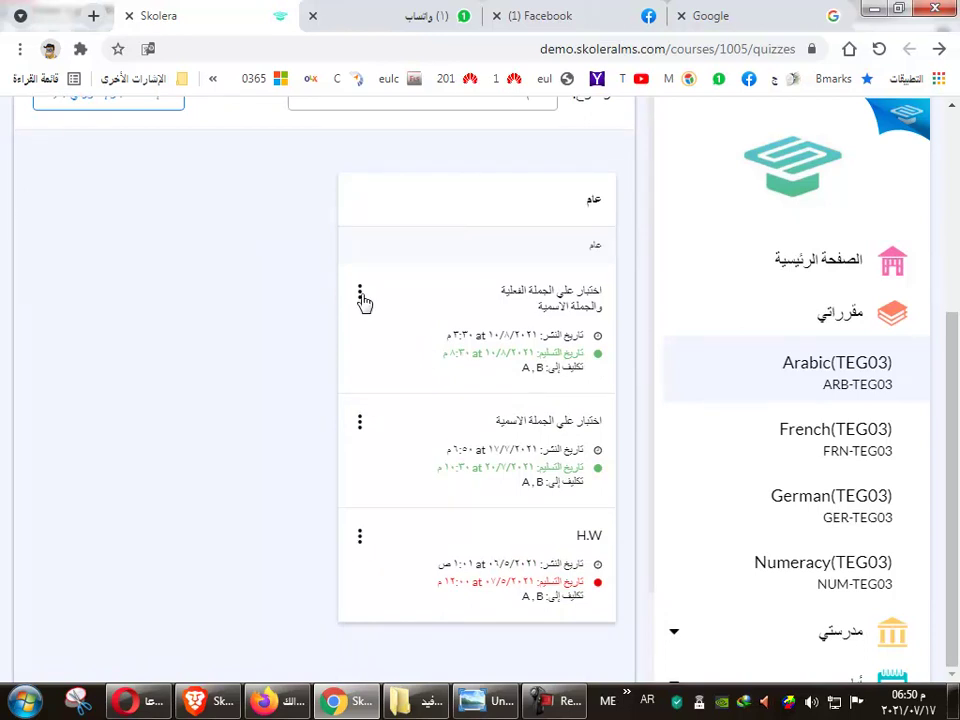
click(361, 423)
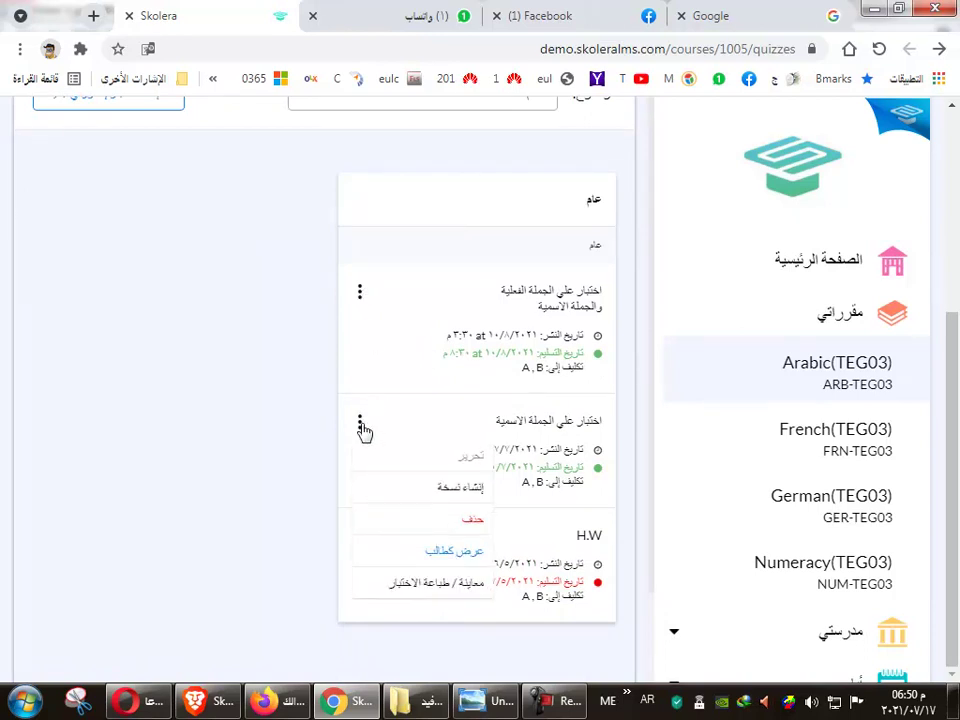
click(500, 470)
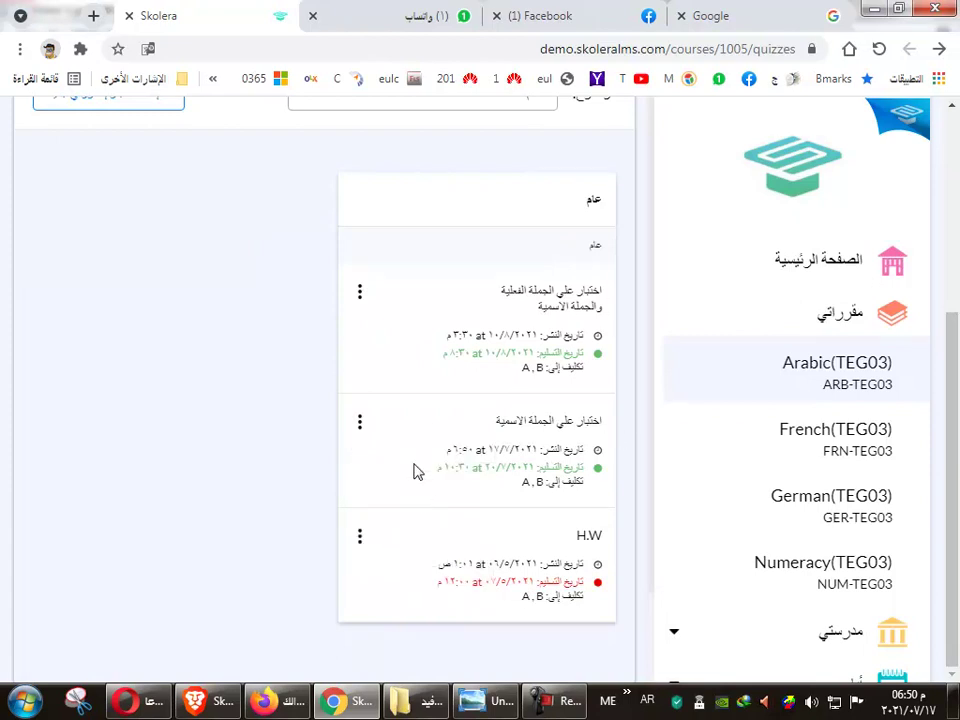
click(361, 423)
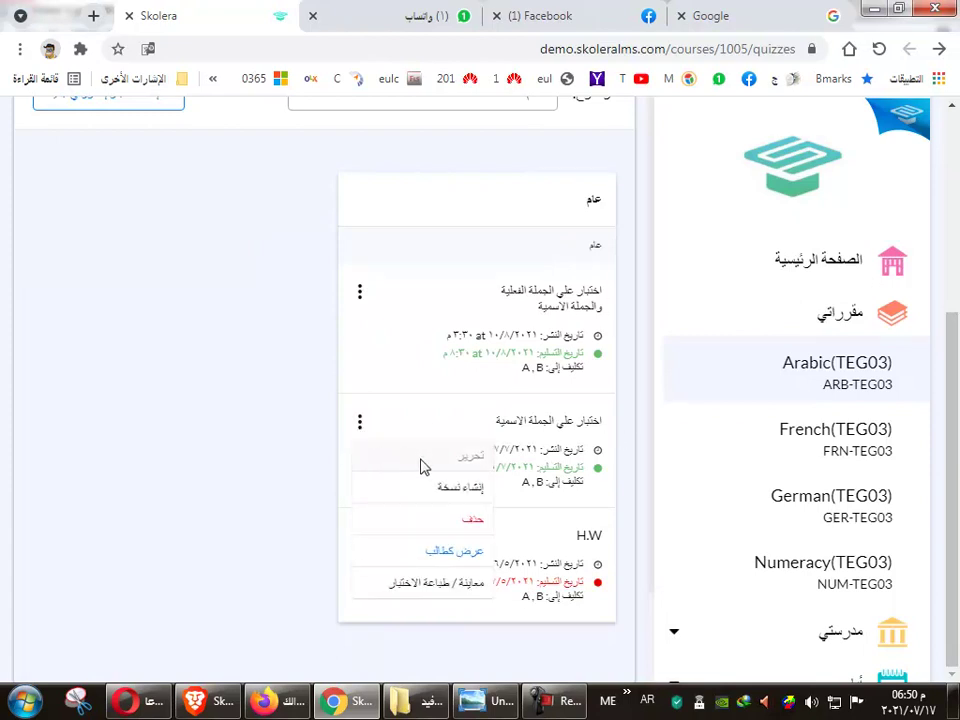
Start a copy (إنشاء نسخة) of the quiz اختبار علي الجملة الاسمية and try to proceed past its basic information.
click(360, 293)
click(343, 411)
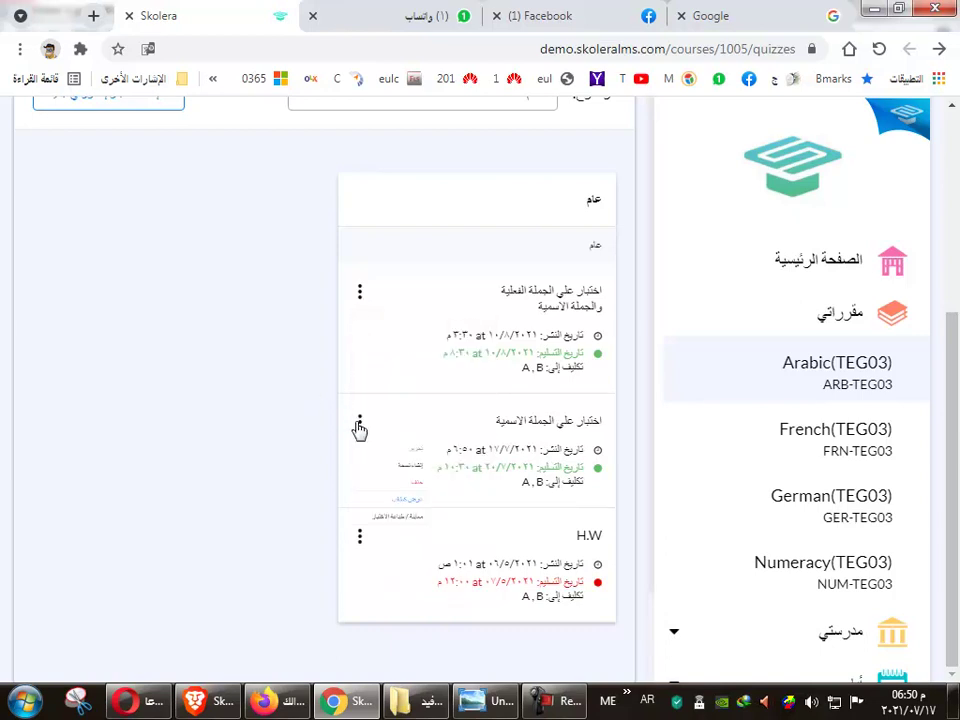
click(360, 424)
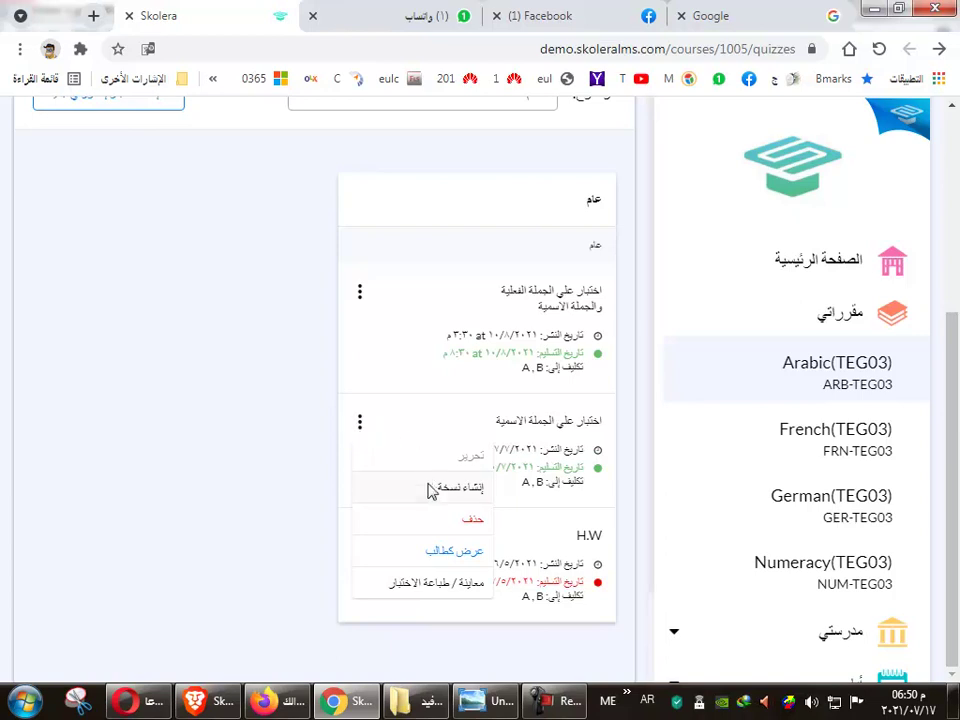
click(437, 493)
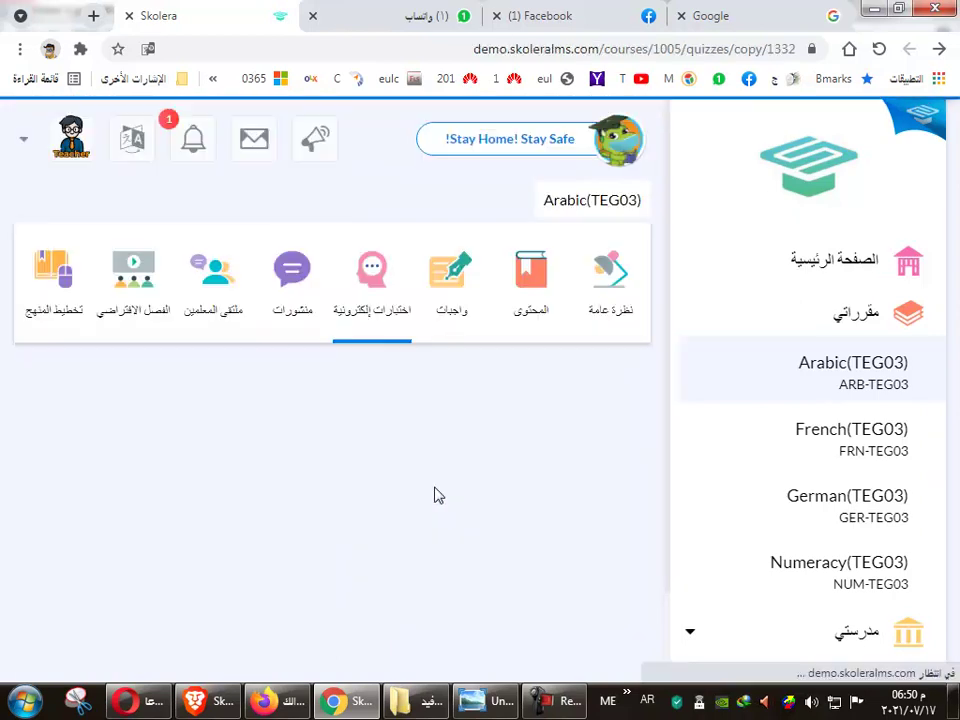
scroll(441, 558, down, 5)
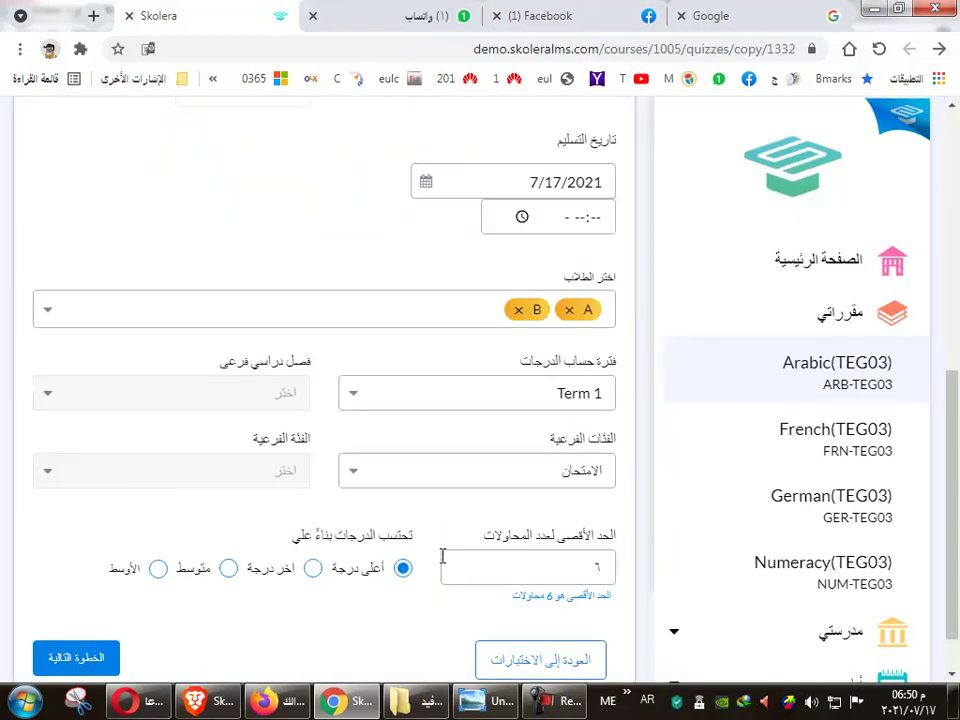
scroll(437, 600, down, 1)
click(68, 597)
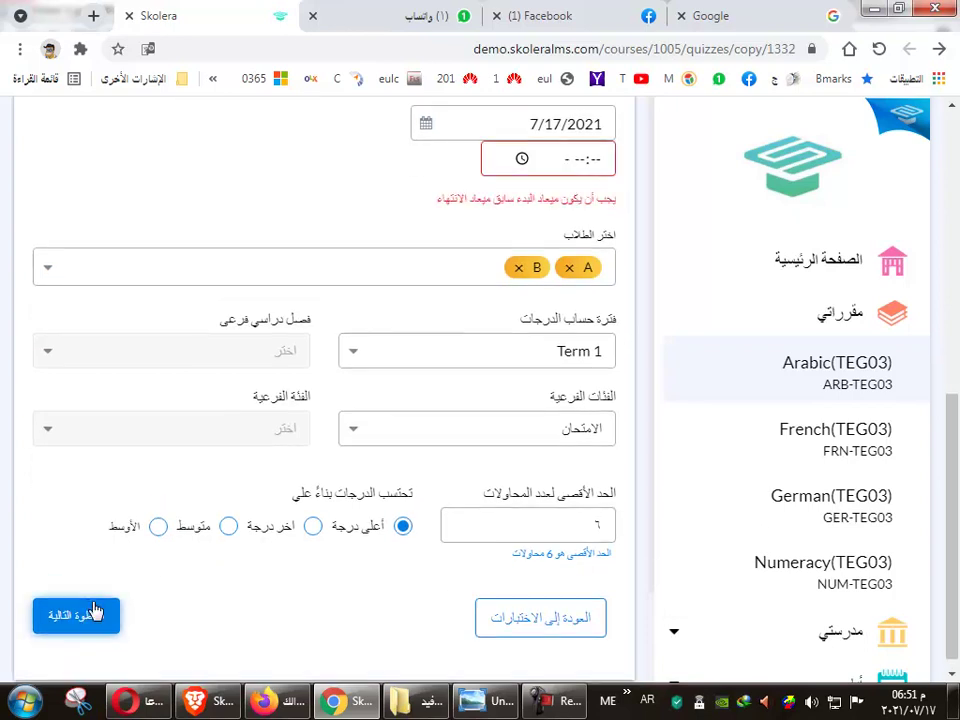
Set the quiz copy's submission time to 09:54 ص and its submission date (تاريخ التسليم) to 7/22/2021.
scroll(491, 325, up, 5)
click(565, 448)
click(521, 440)
click(487, 304)
click(535, 307)
click(592, 238)
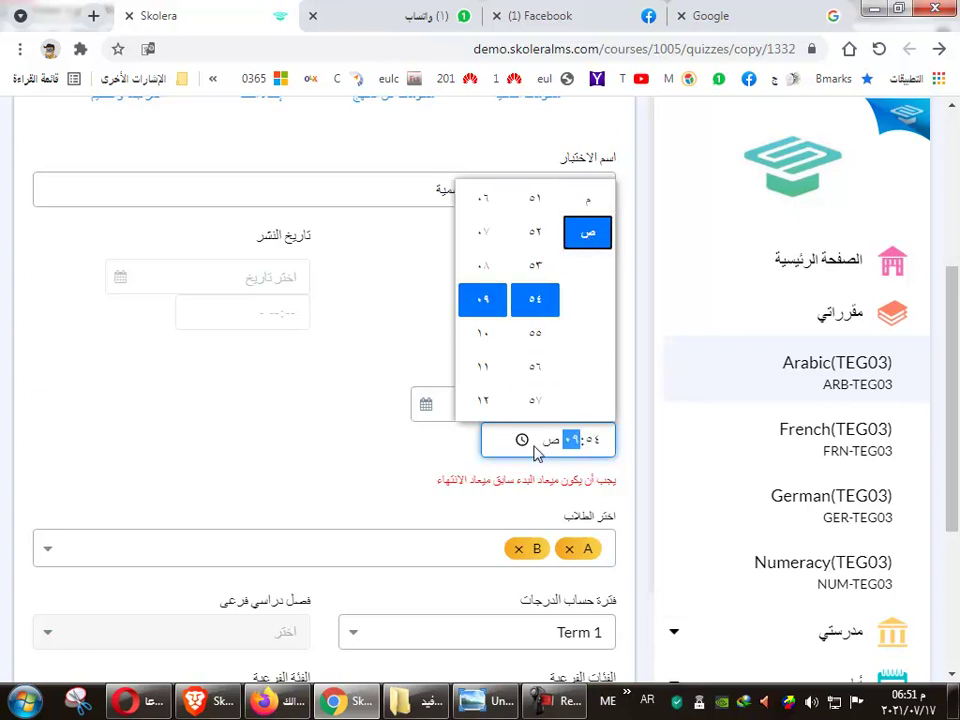
click(435, 465)
scroll(450, 506, down, 5)
scroll(558, 393, up, 1)
click(531, 199)
click(584, 450)
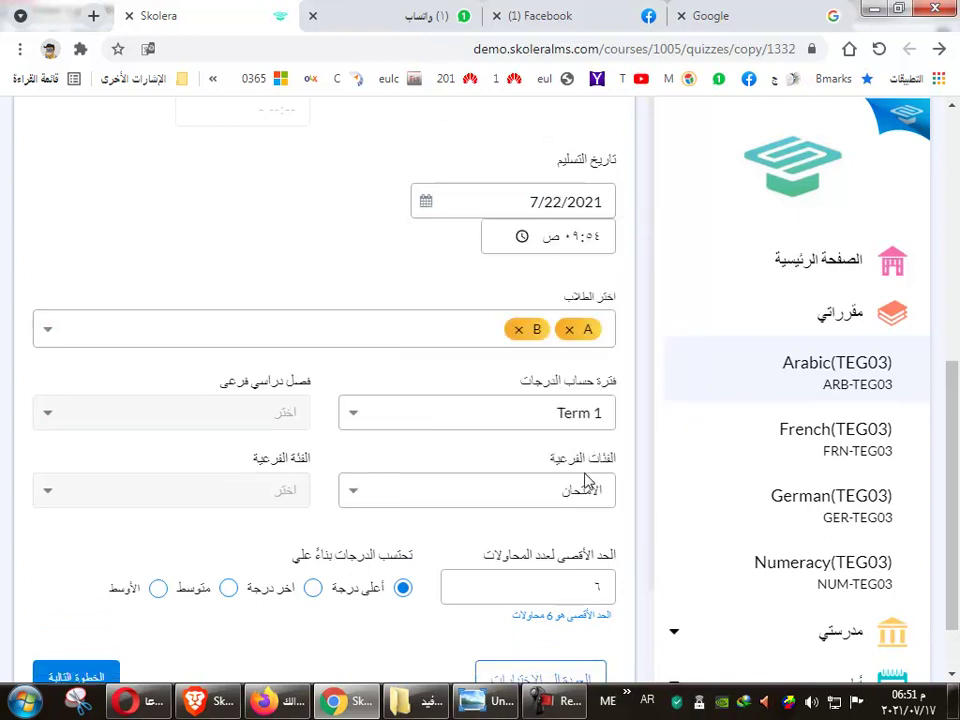
Advance the quiz copy through the basic and curriculum information stages to question creation (إنشاء أسئلة).
scroll(523, 369, down, 1)
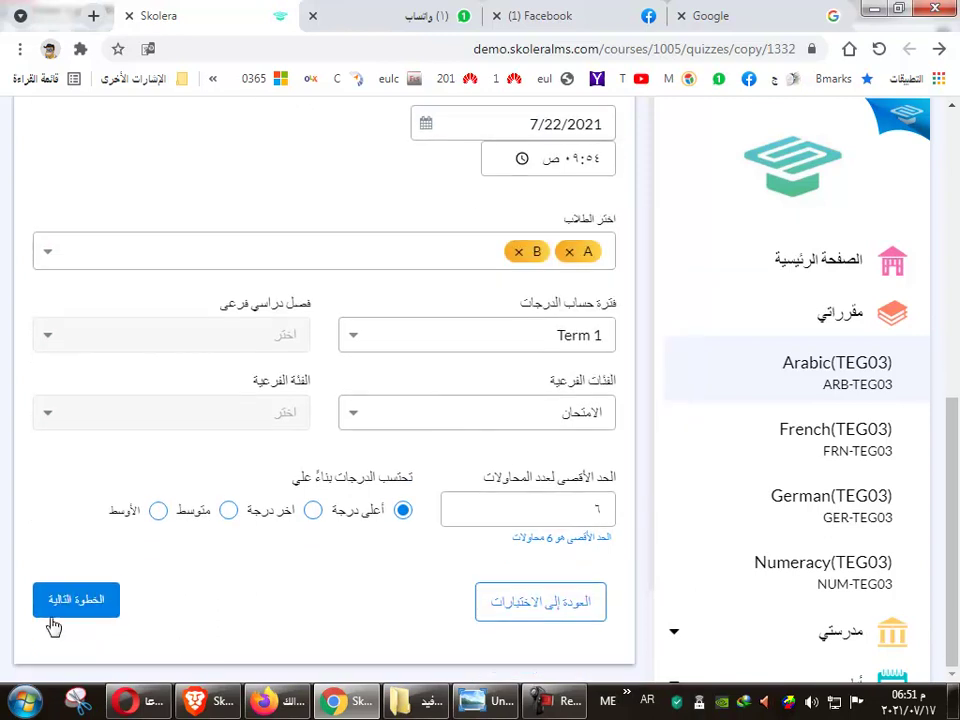
drag(588, 510, 671, 508)
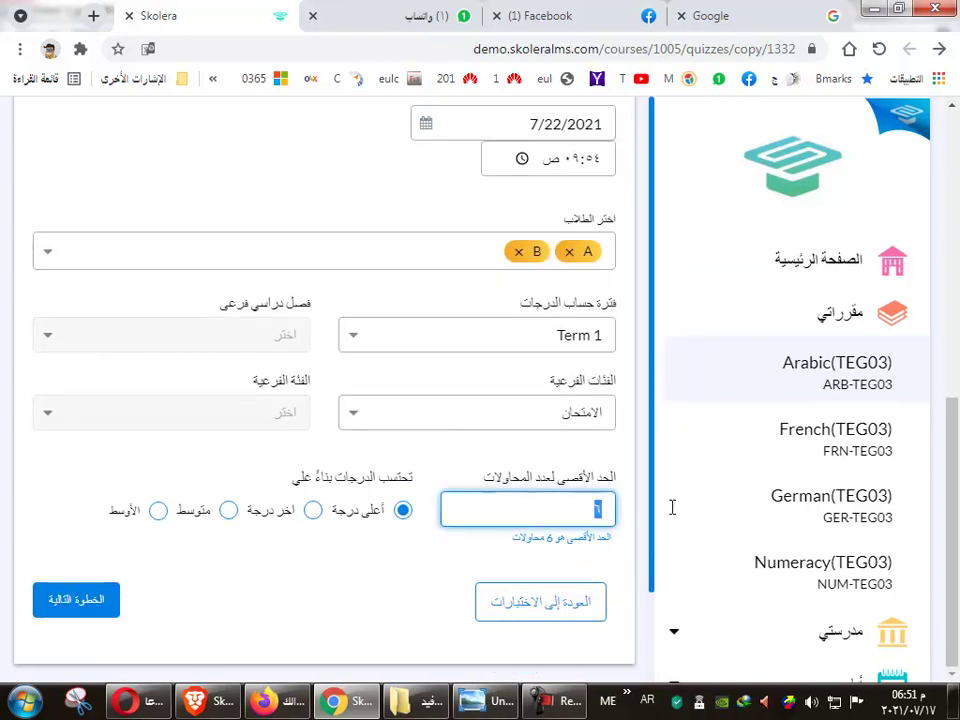
click(76, 612)
scroll(411, 520, up, 3)
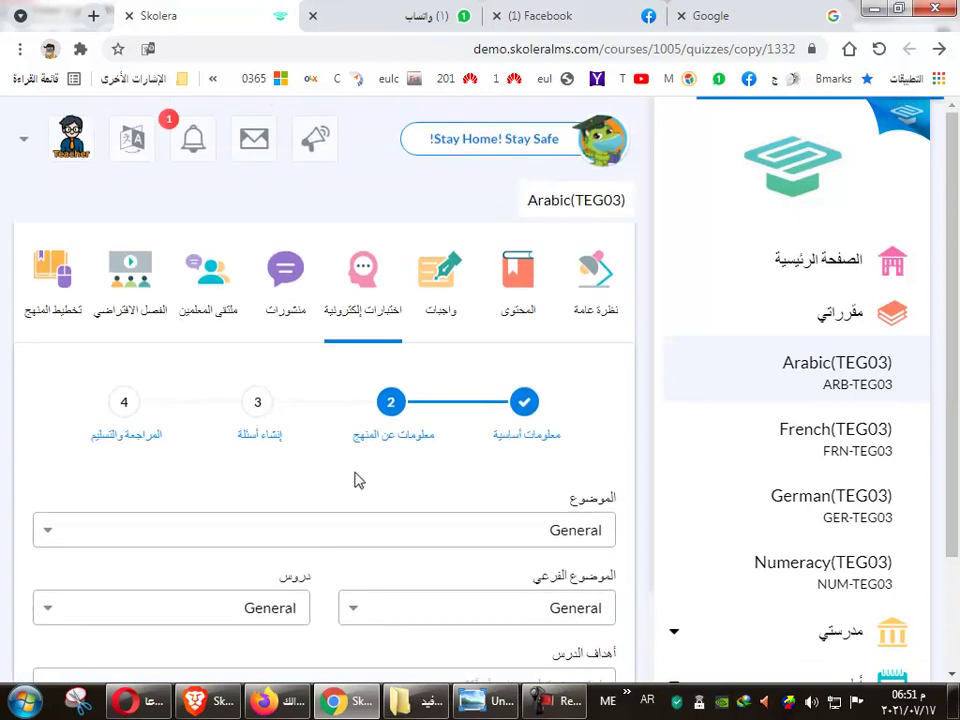
scroll(370, 458, down, 2)
click(70, 592)
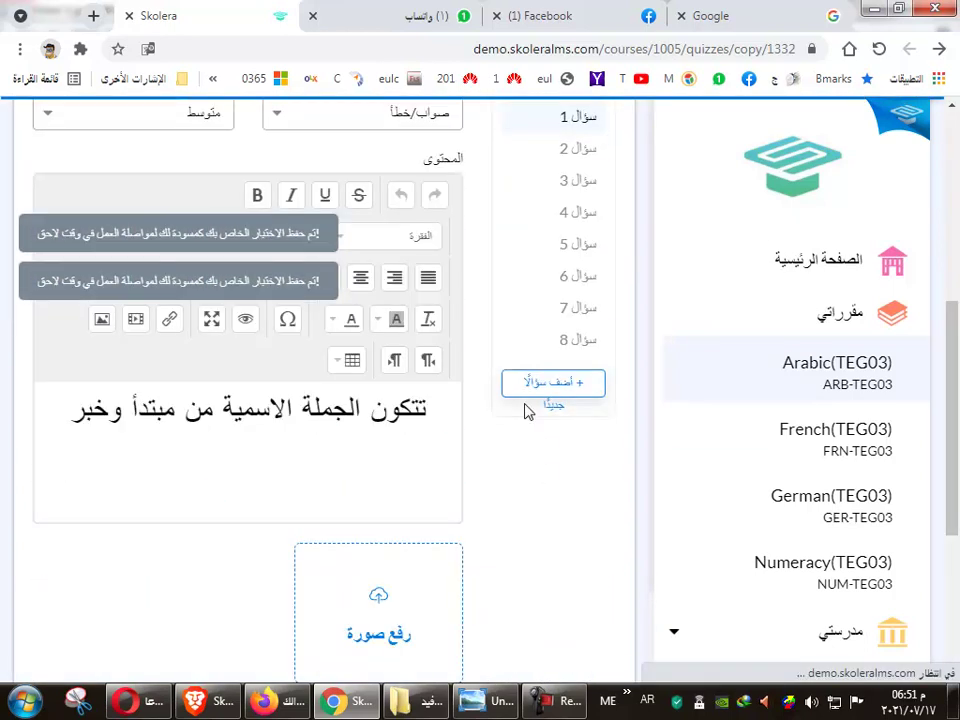
Look over the copied questions, then return to the quiz list and discard the copy's unsaved changes.
scroll(530, 320, up, 3)
scroll(300, 580, down, 4)
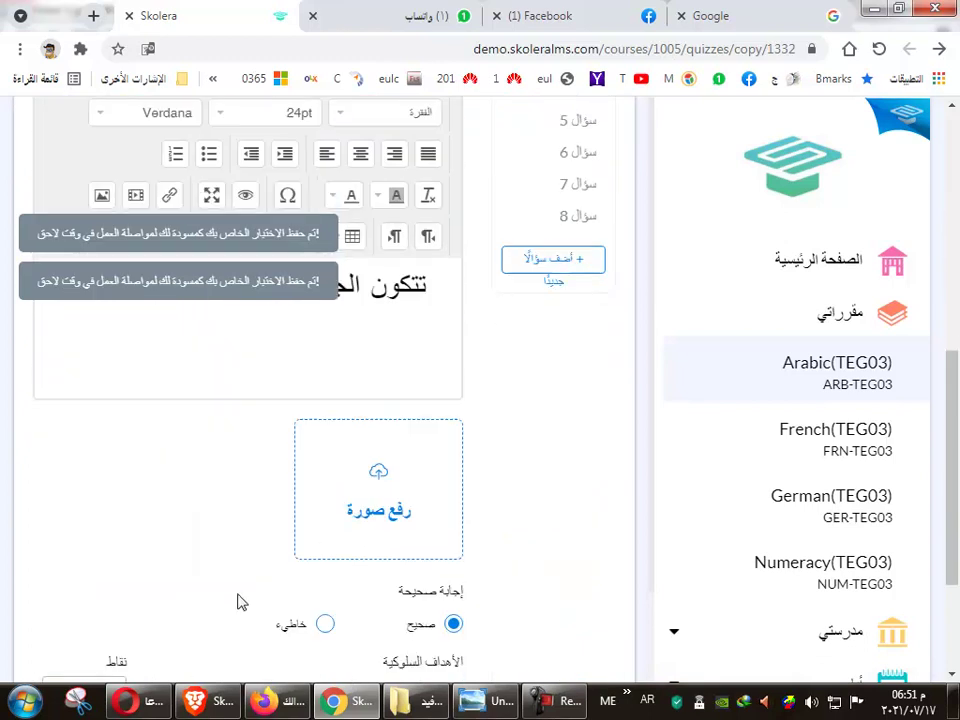
scroll(266, 590, down, 2)
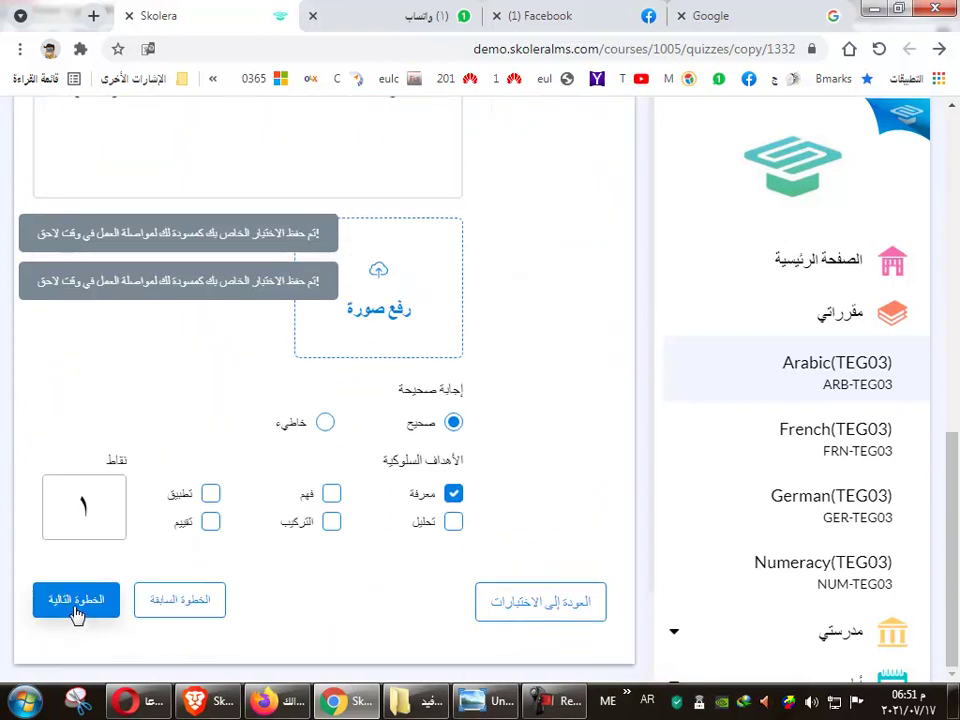
click(570, 603)
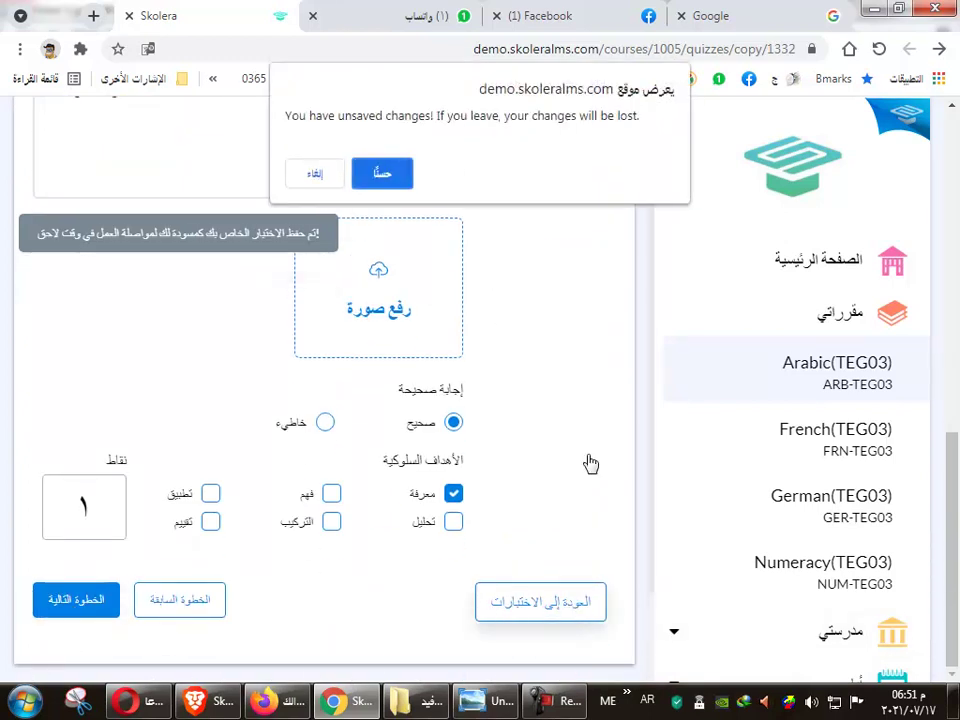
click(383, 174)
Display the quiz اختبار علي الجملة الاسمية as a student (عرض كطالب) and expand it to the full page.
scroll(420, 483, down, 3)
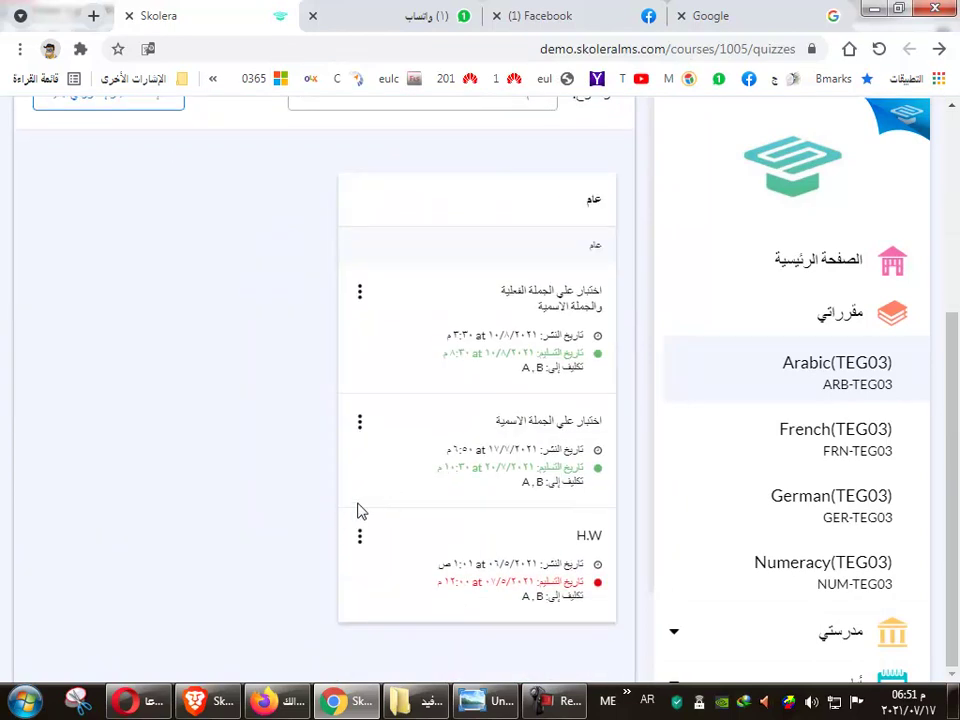
click(359, 421)
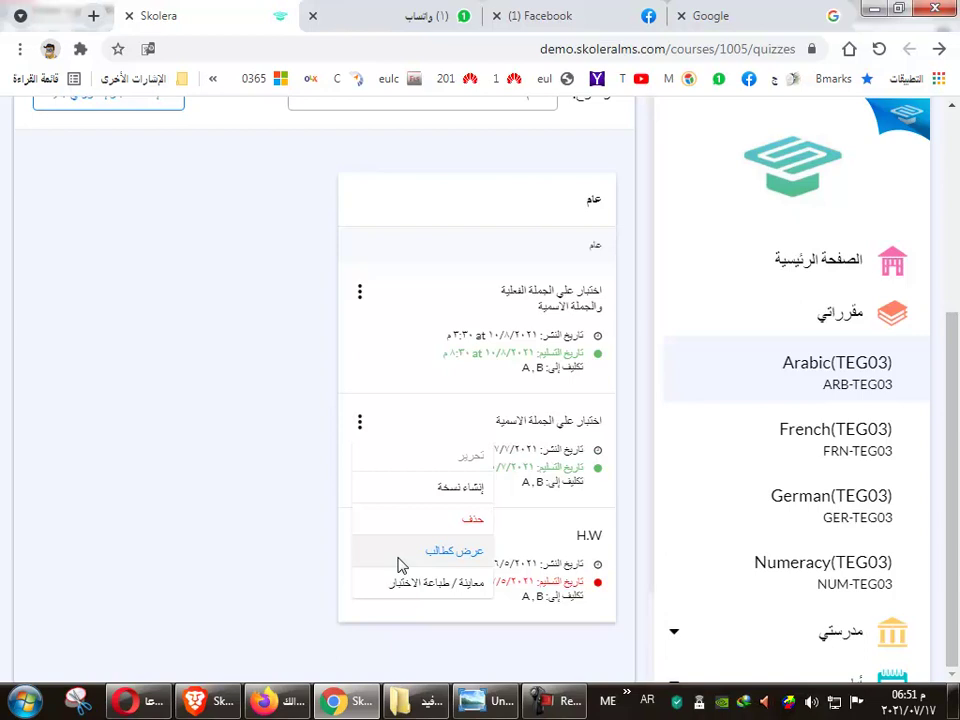
click(452, 553)
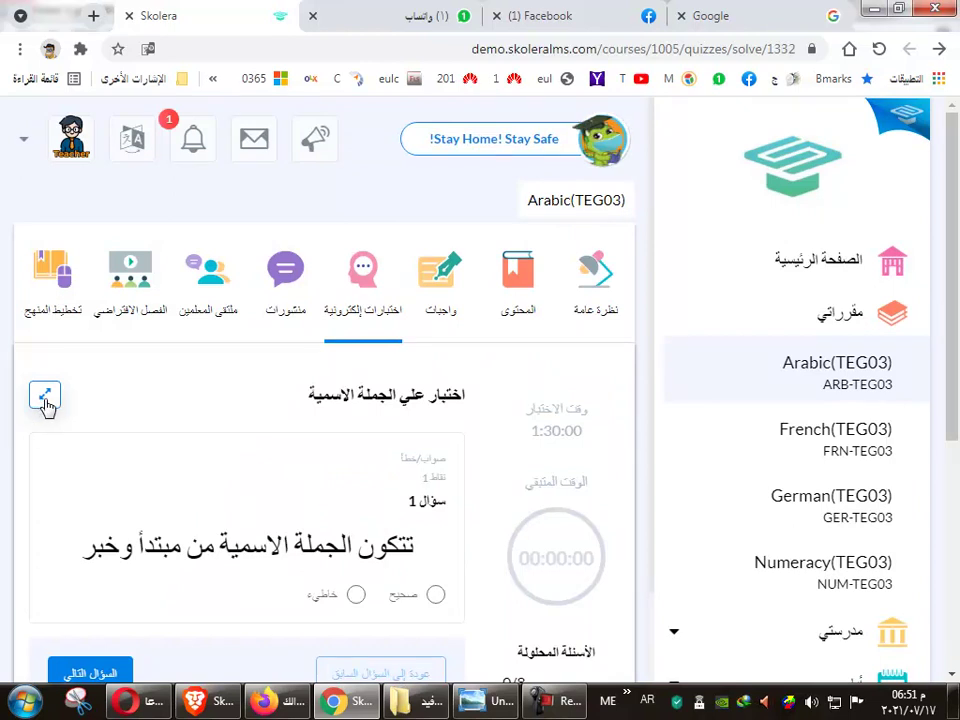
click(45, 398)
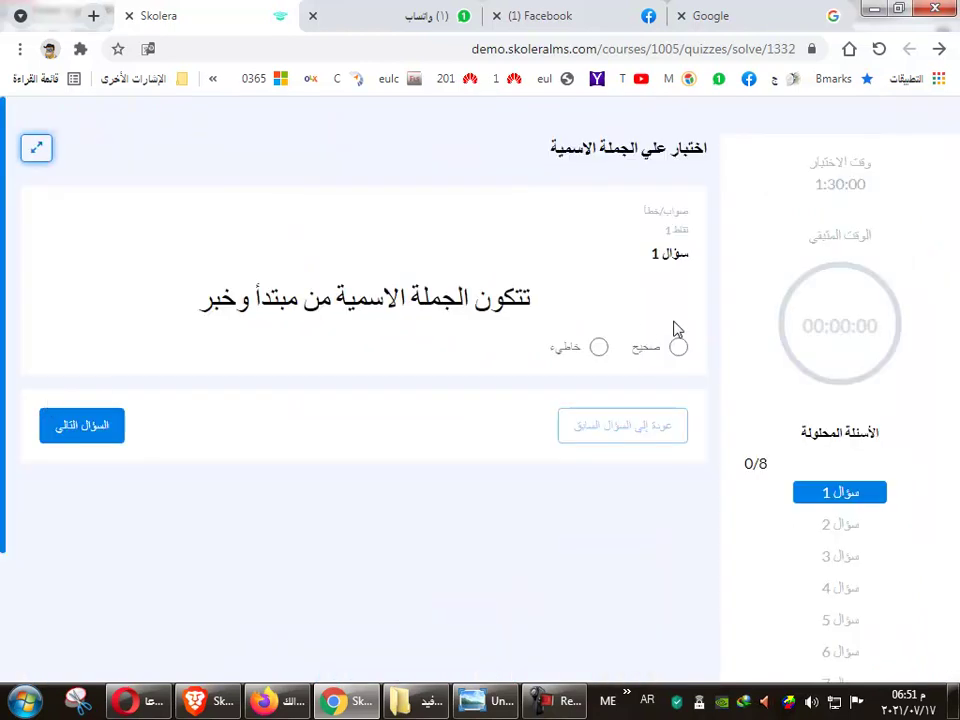
Examine the student view's exam time, remaining time, question navigation and total marks, opening several questions from the question list.
drag(812, 178, 838, 222)
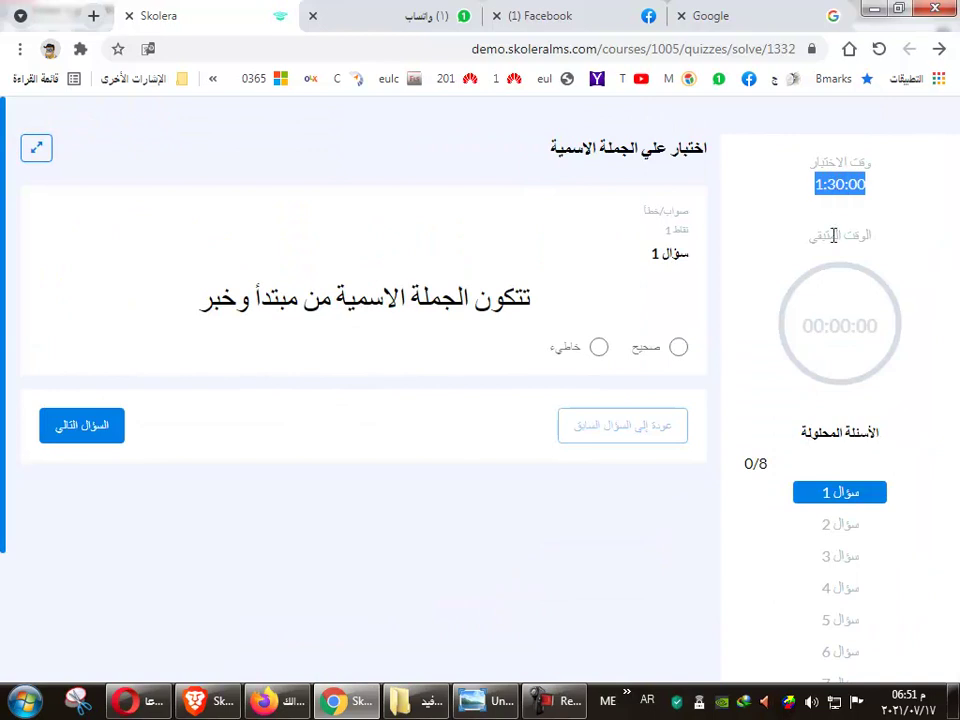
double_click(840, 312)
scroll(836, 338, down, 2)
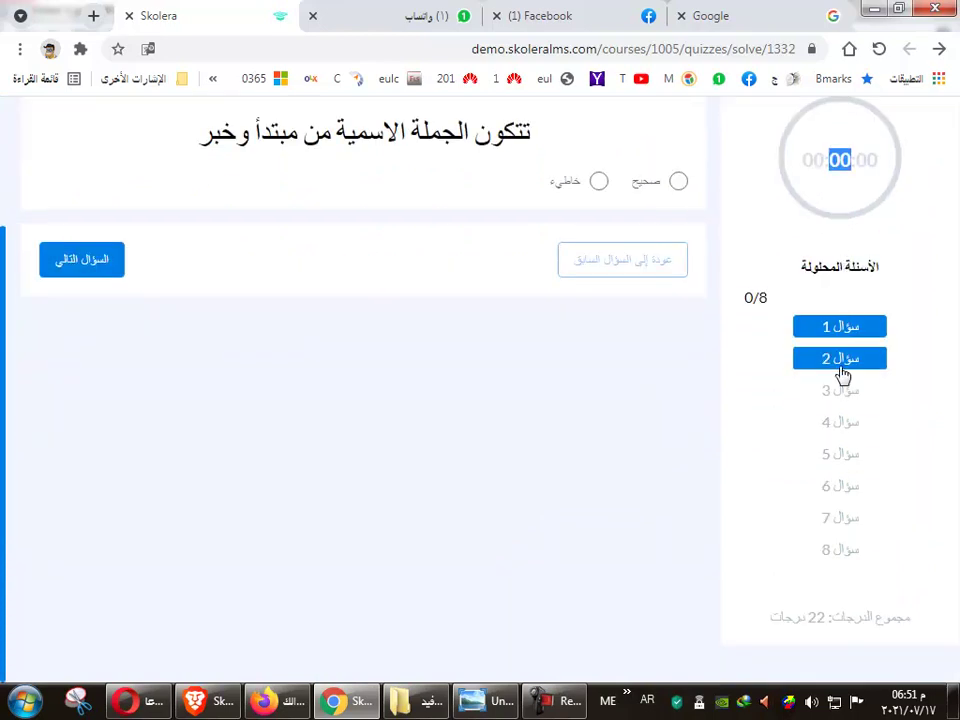
click(840, 365)
click(841, 393)
click(843, 462)
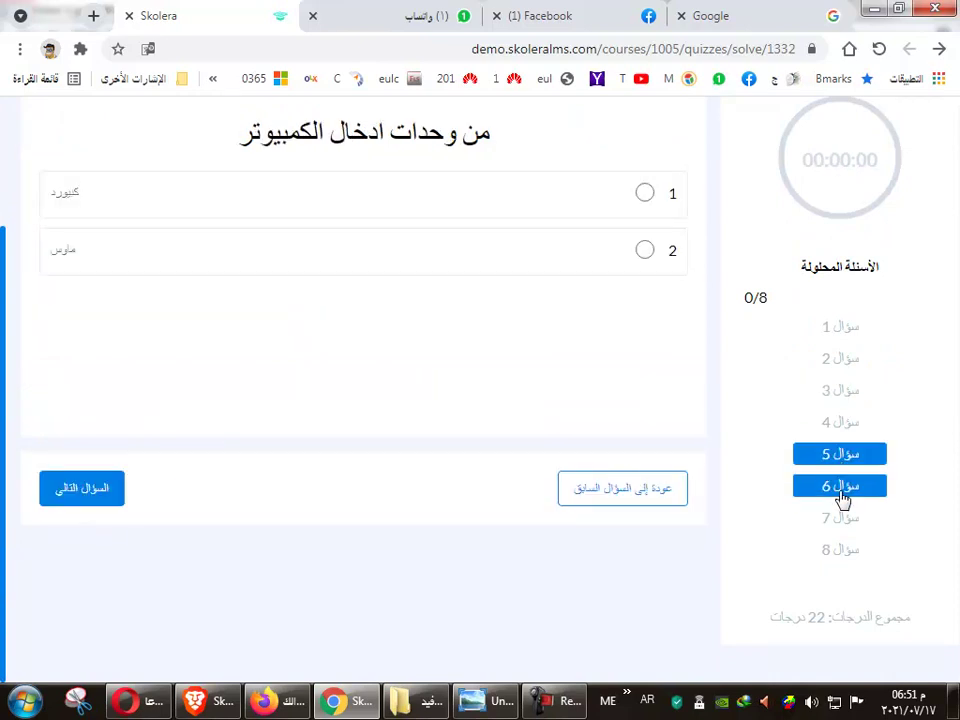
click(845, 488)
click(845, 328)
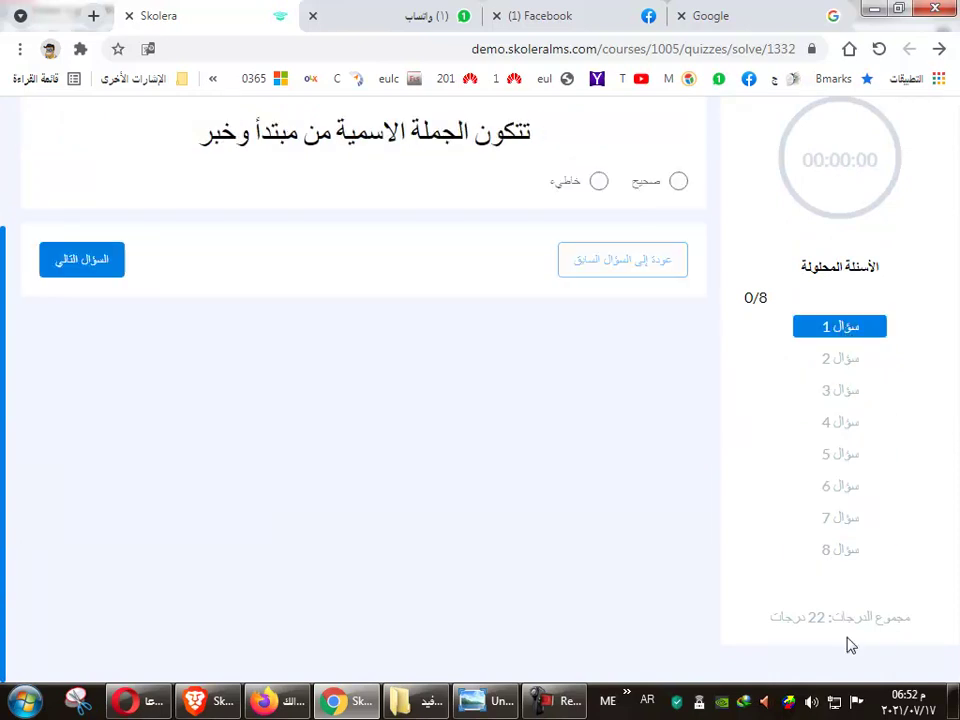
double_click(818, 620)
scroll(812, 647, up, 3)
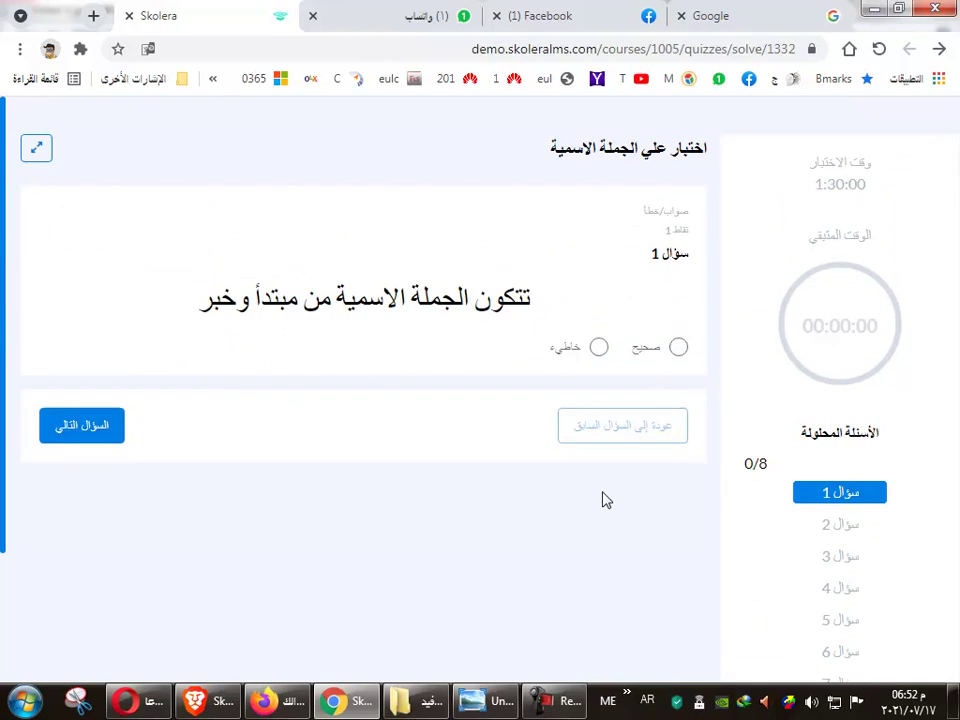
Page through the quiz from question 1 to question 5, trying both the next-question and previous-question navigation.
click(90, 430)
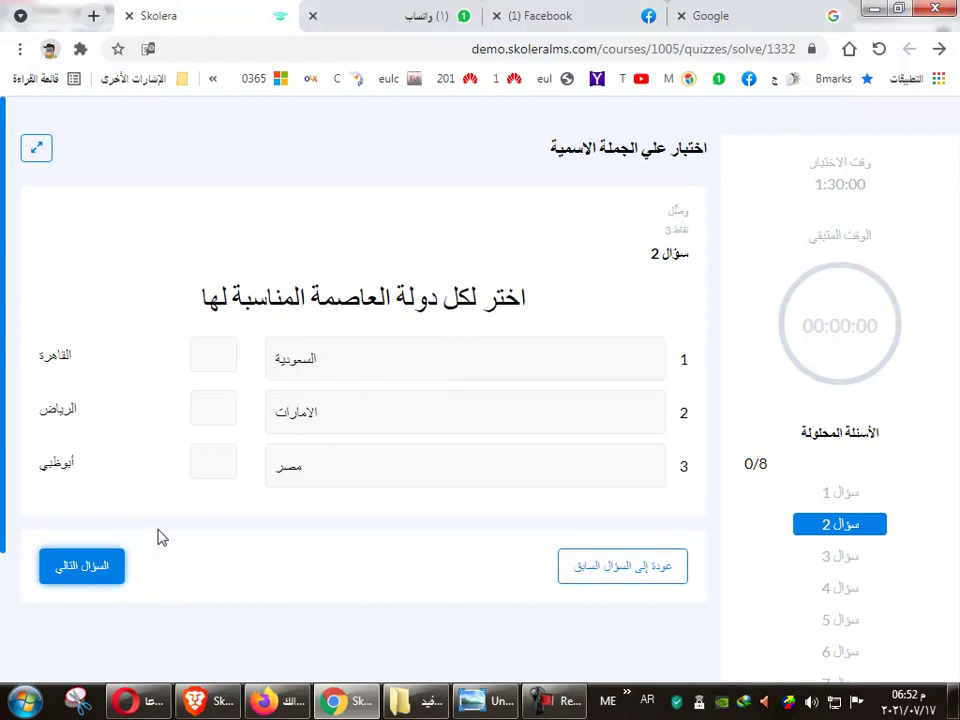
click(77, 578)
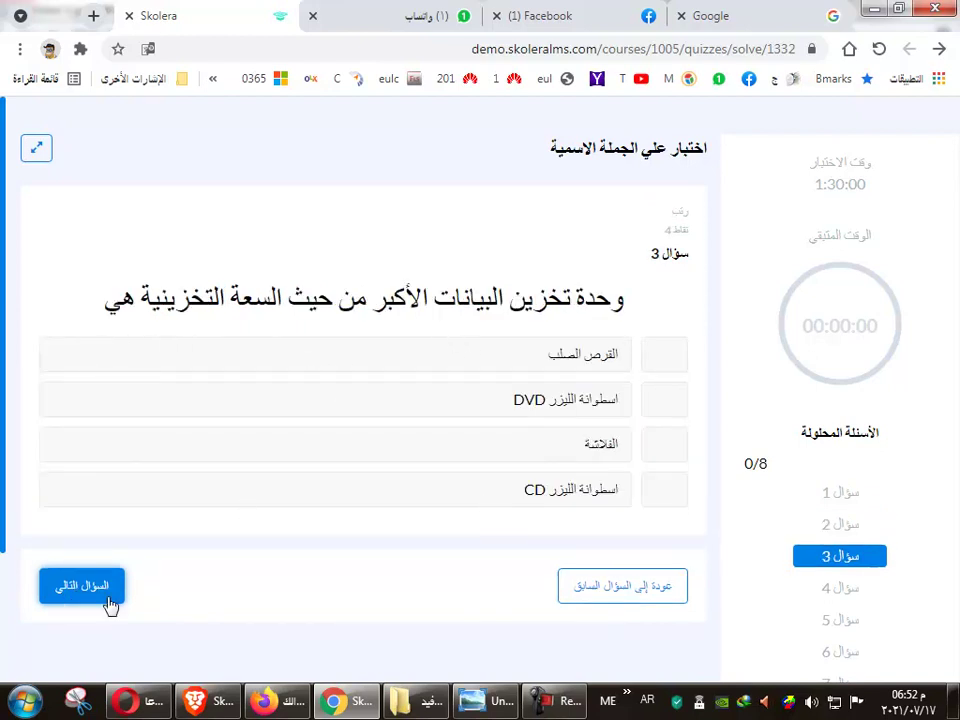
click(112, 594)
click(591, 424)
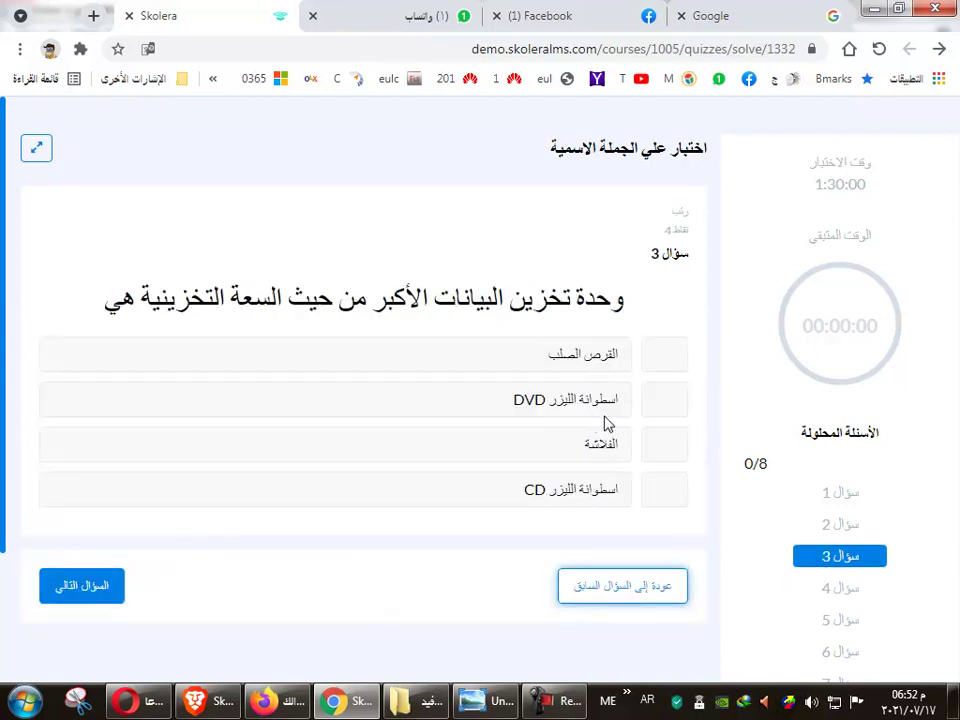
click(59, 592)
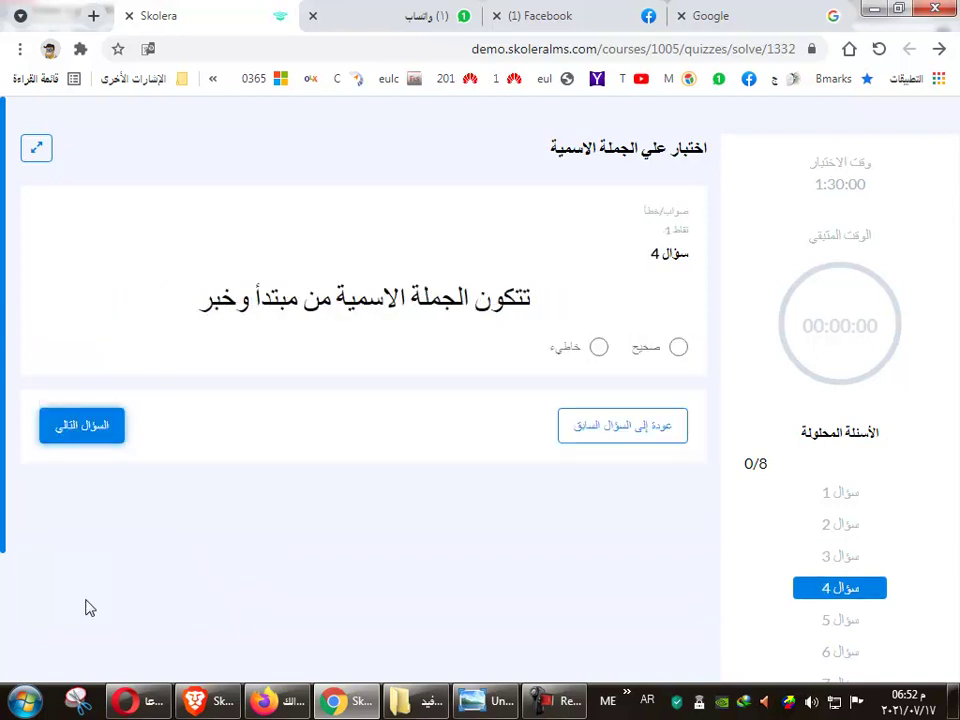
click(82, 426)
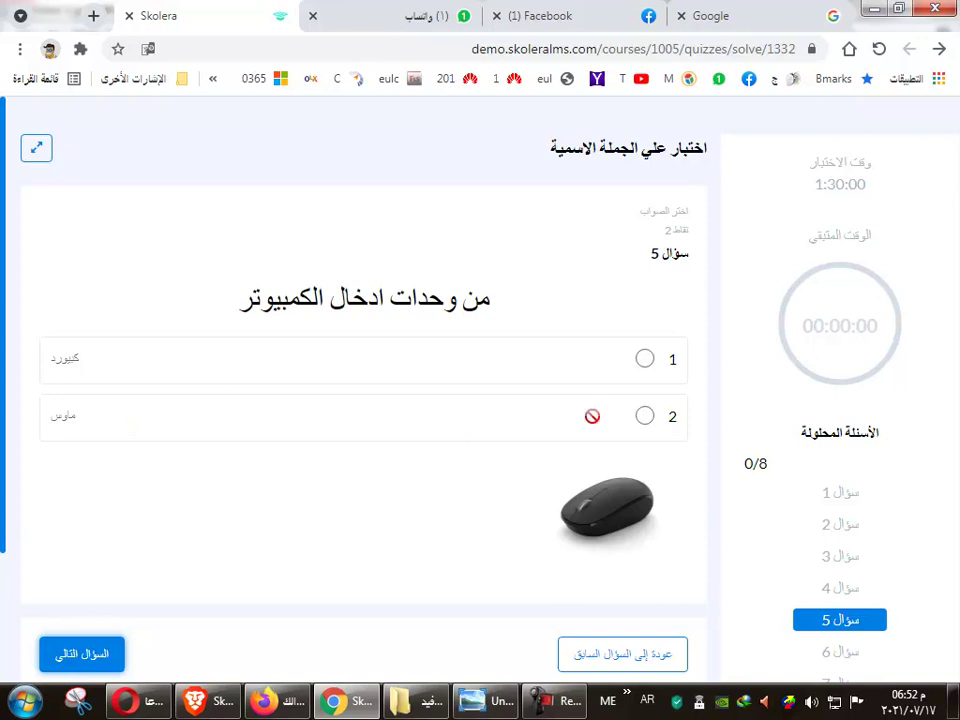
Exit the expanded student view and return to the Arabic course's electronic quiz list (اختبارات إلكترونية).
click(36, 148)
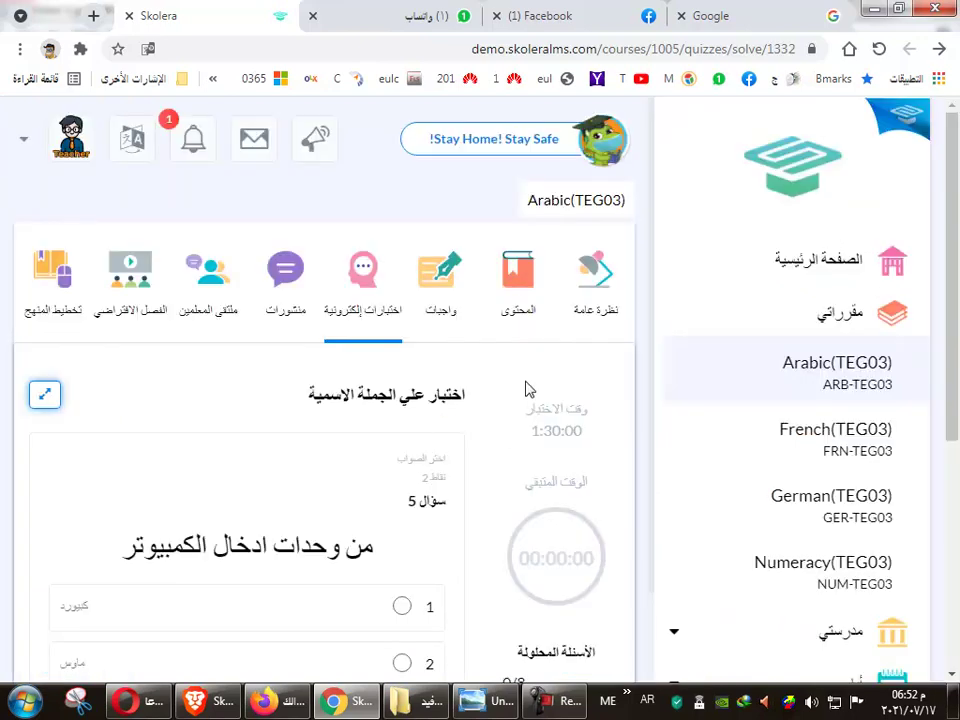
click(375, 310)
scroll(420, 455, down, 3)
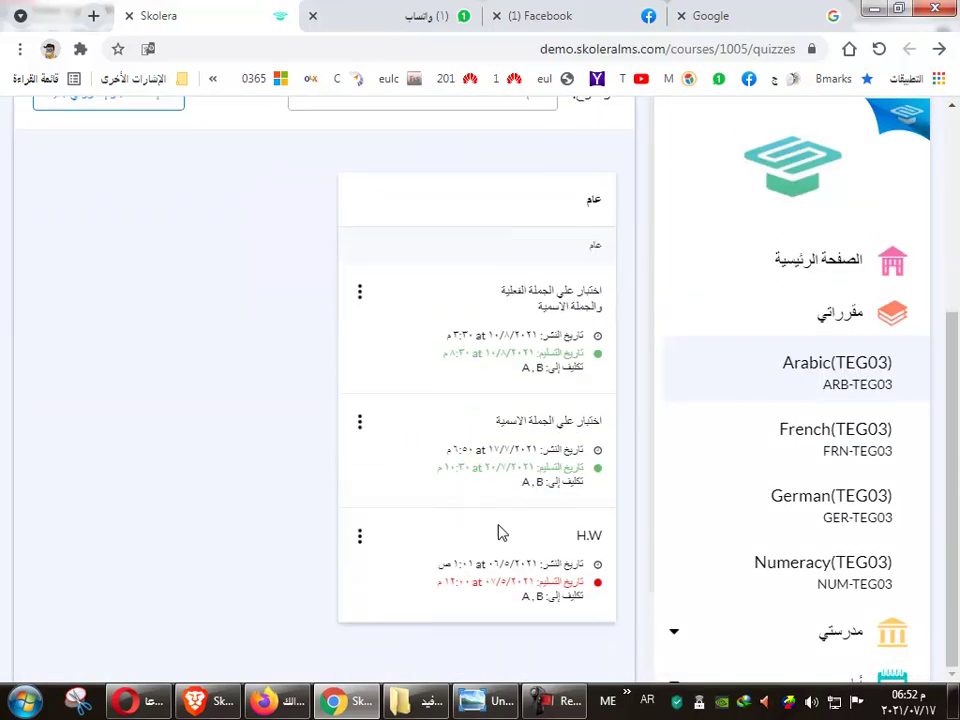
Open the preview/print version (معاينة / طباعة الاختبار) of the quiz اختبار علي الجملة الاسمية.
click(360, 422)
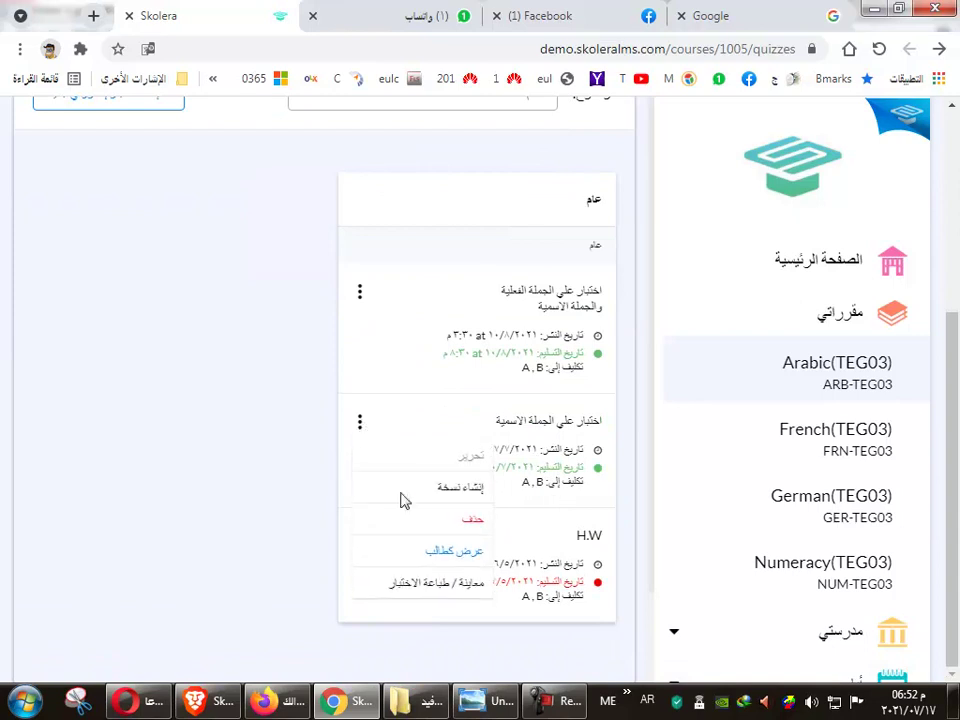
click(295, 533)
scroll(298, 530, up, 2)
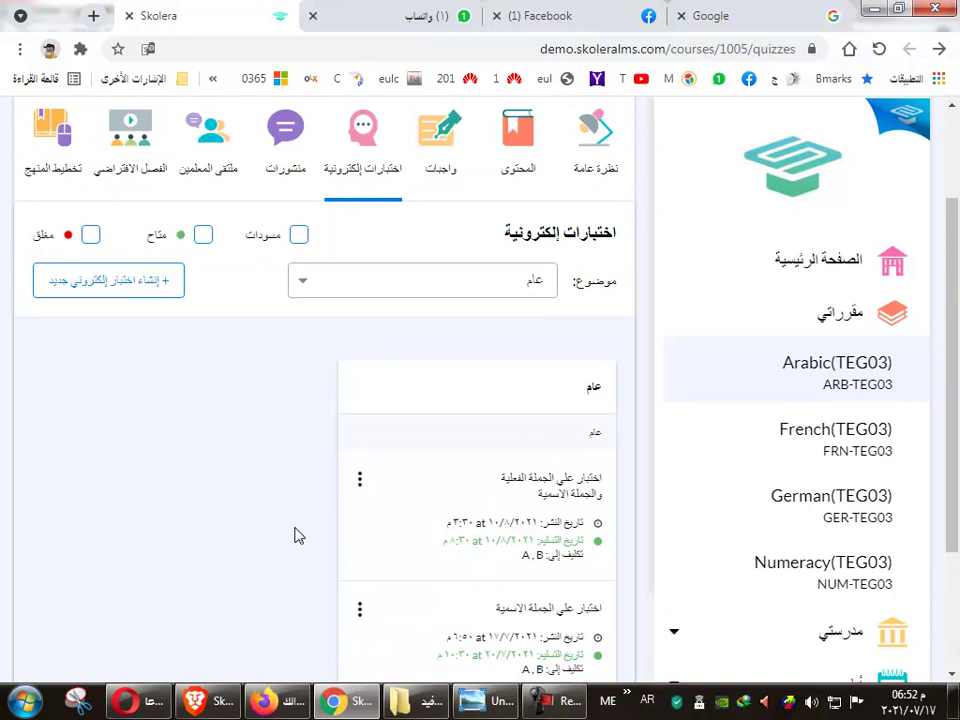
scroll(314, 523, down, 2)
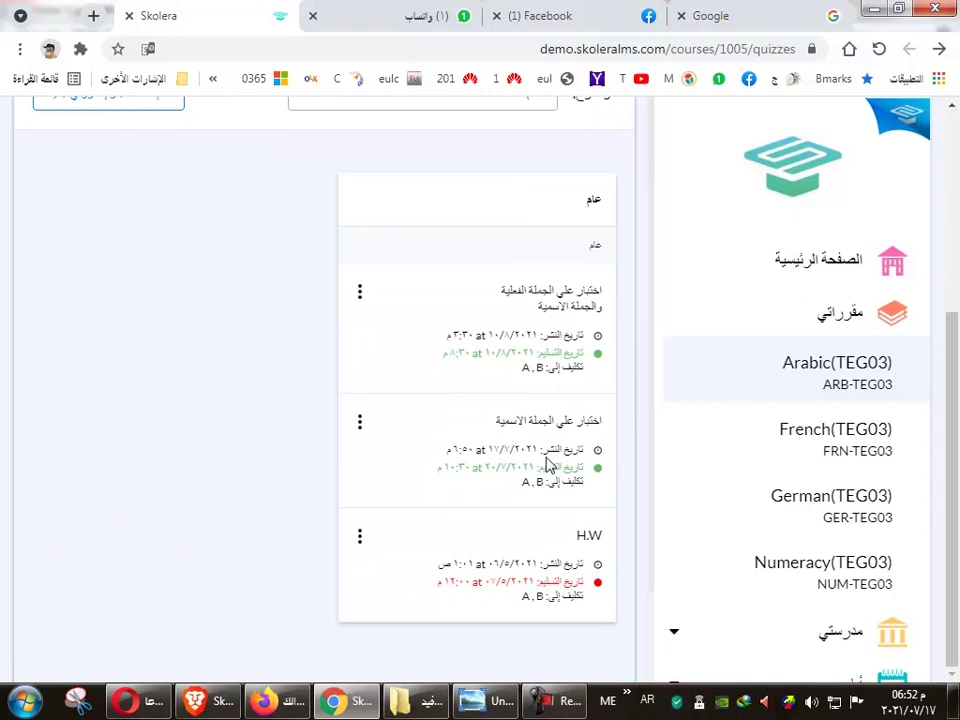
click(360, 430)
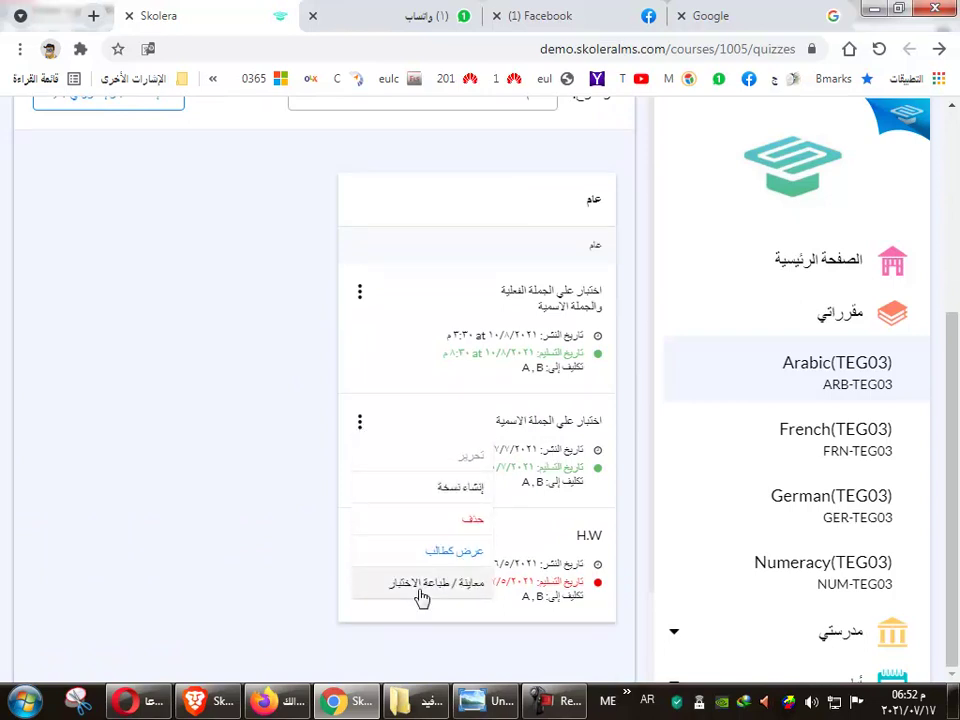
click(420, 595)
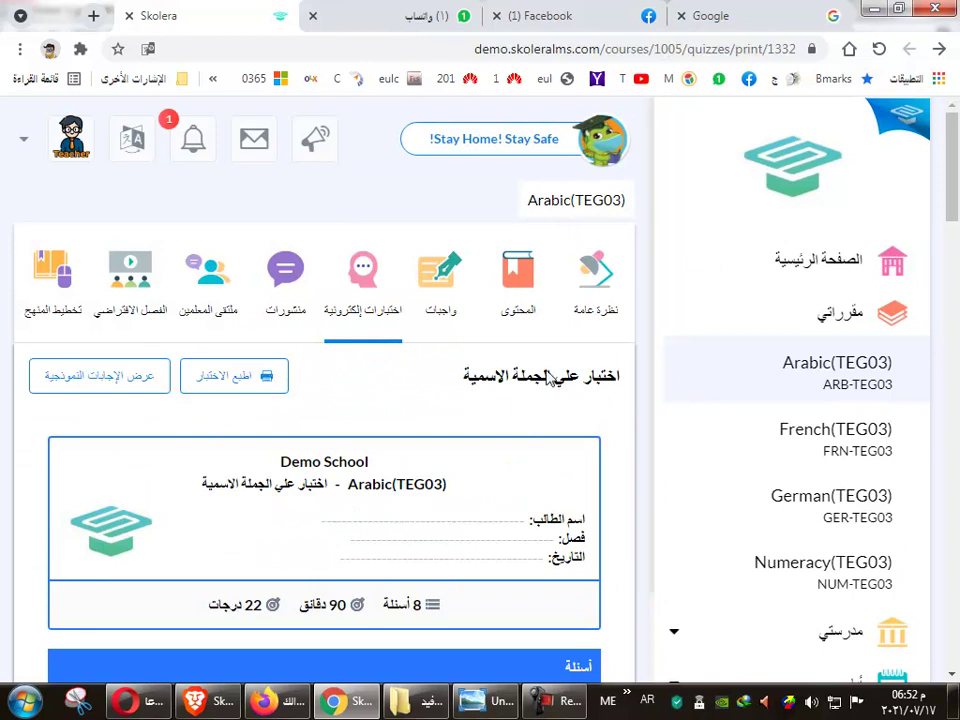
Examine the printable quiz's header with school, course and quiz title, and read through its questions.
scroll(489, 401, down, 1)
triple_click(358, 368)
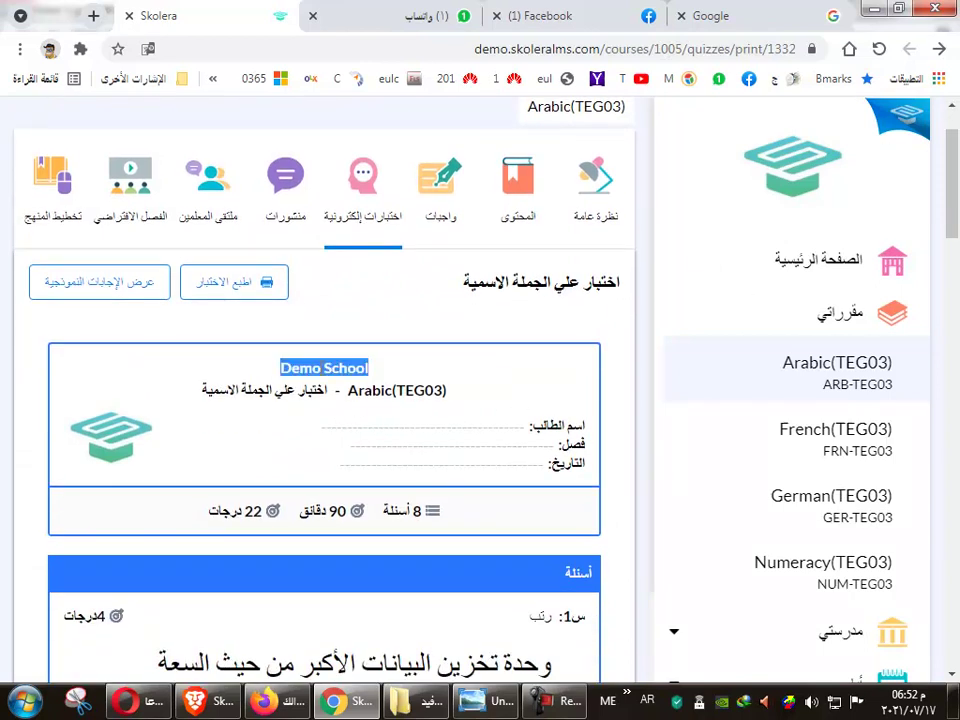
double_click(301, 369)
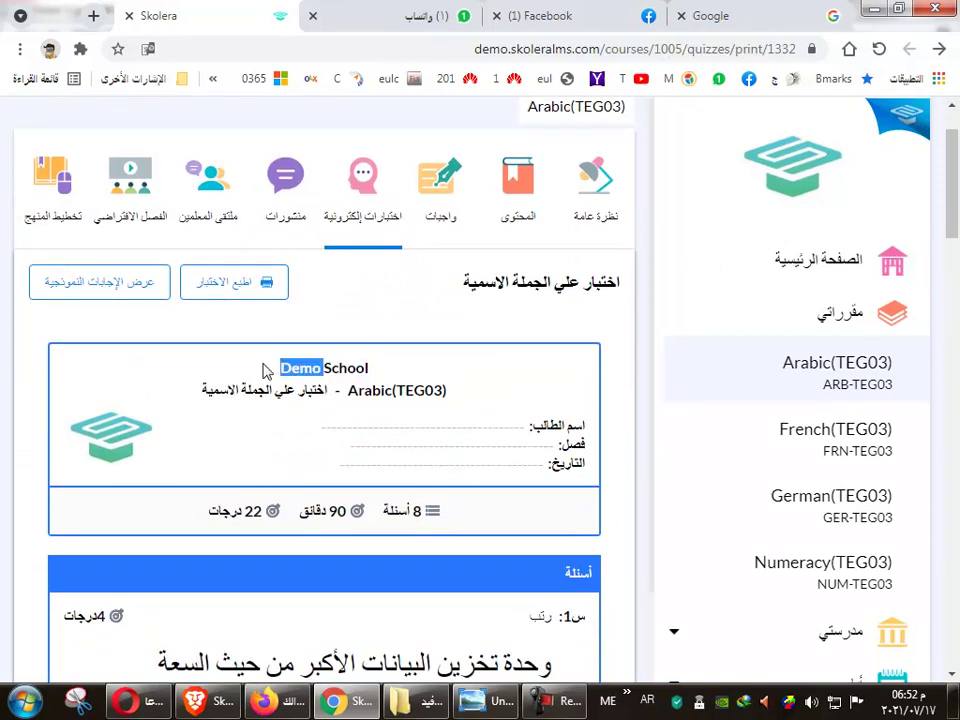
drag(267, 370, 418, 377)
drag(205, 390, 457, 402)
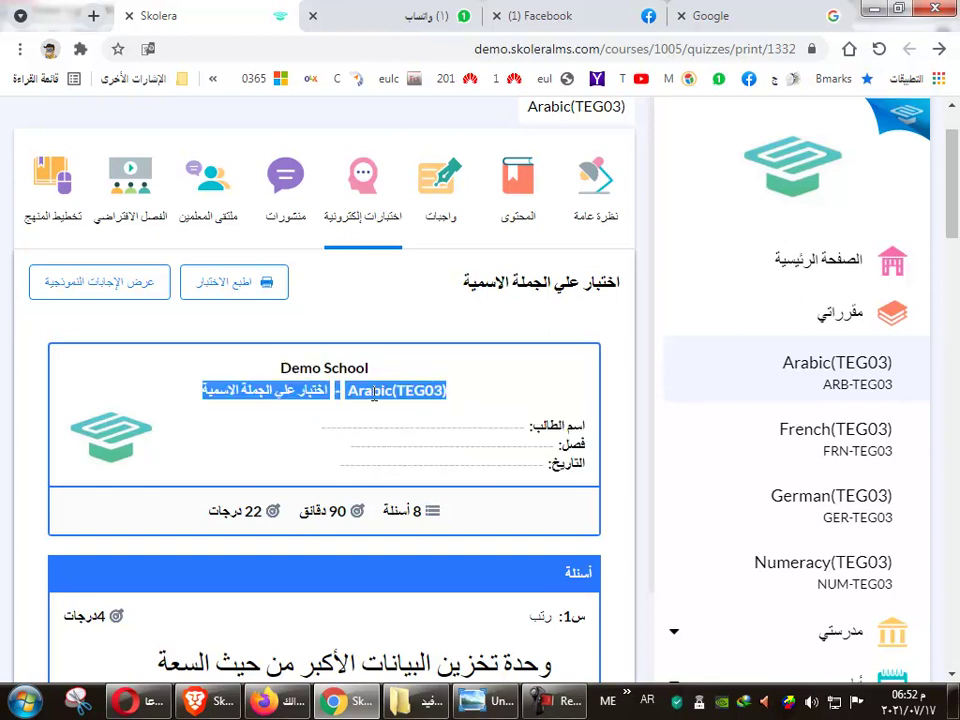
scroll(551, 442, down, 1)
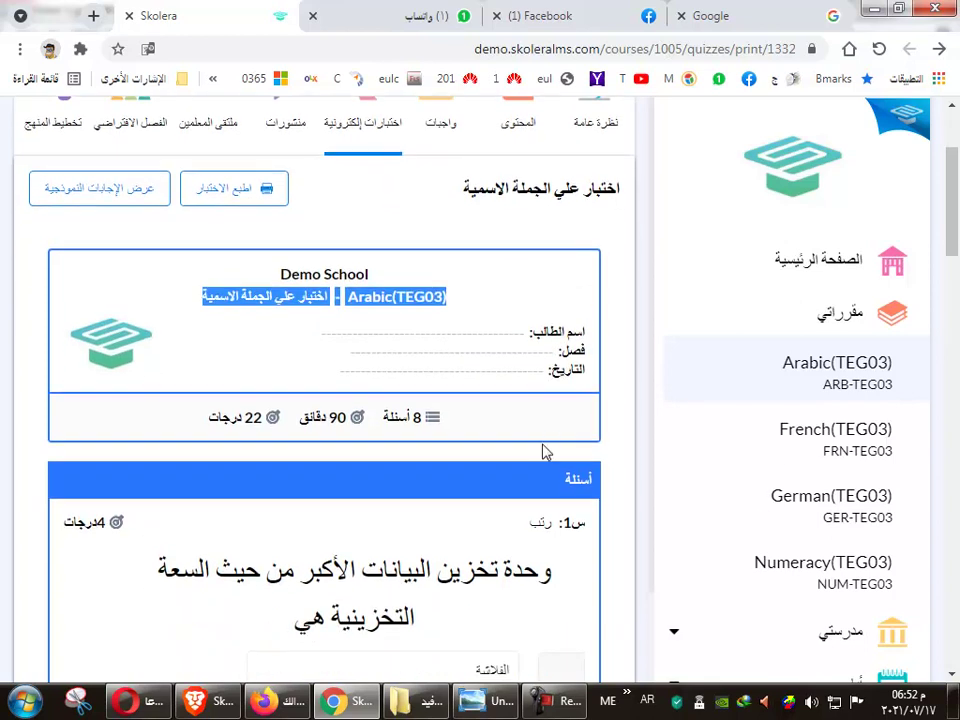
scroll(410, 444, down, 1)
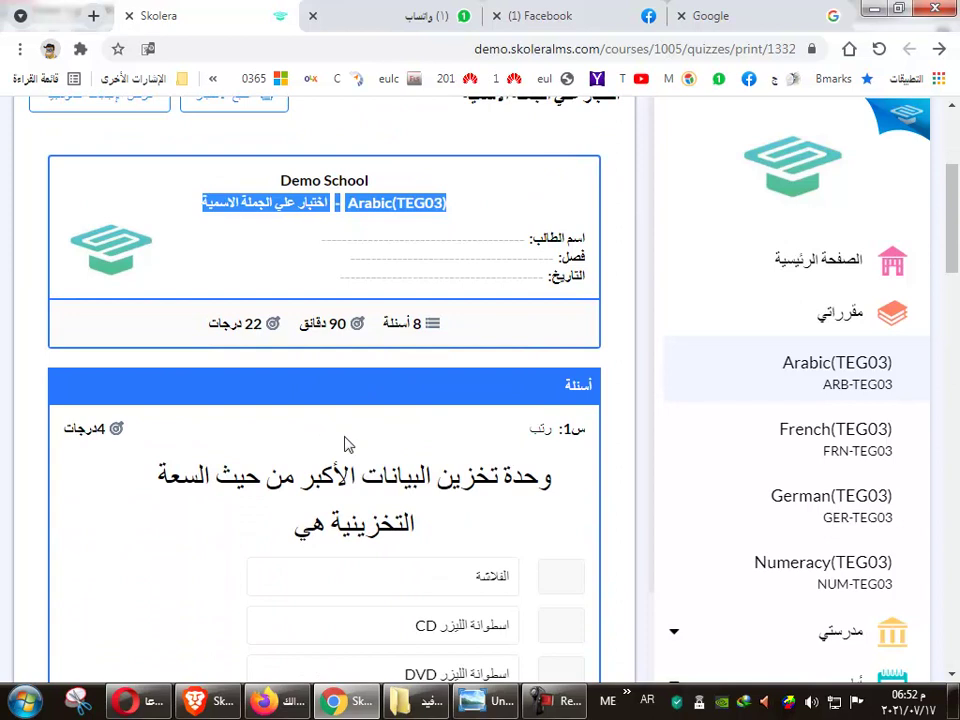
scroll(335, 433, down, 19)
scroll(427, 498, down, 5)
scroll(435, 497, up, 20)
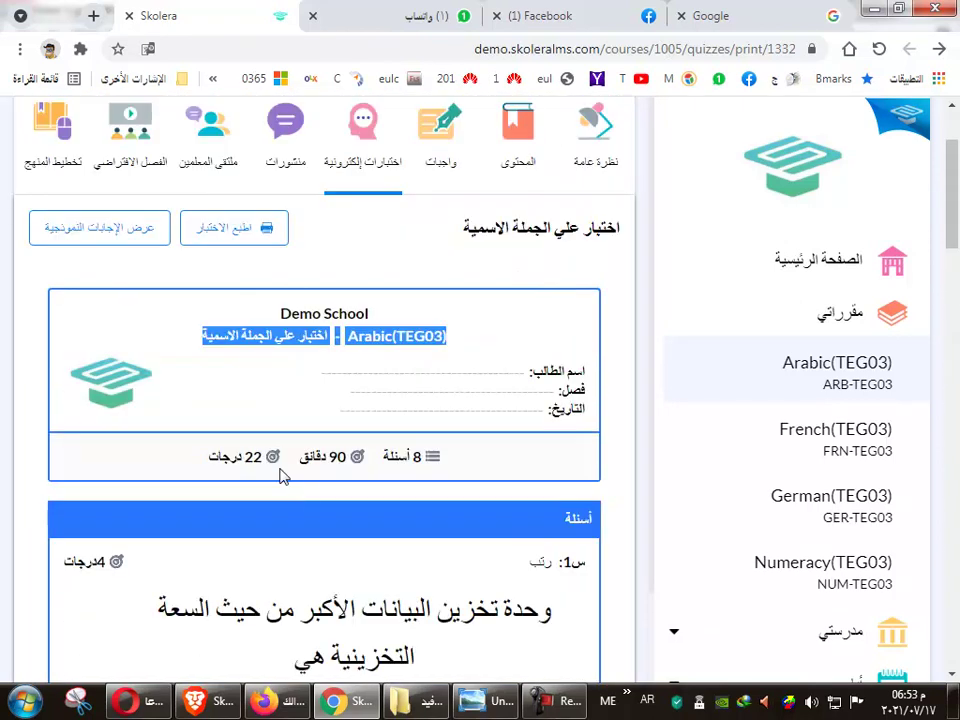
Show and hide the model answers once, and examine the unanswered copy's header and first questions.
click(116, 230)
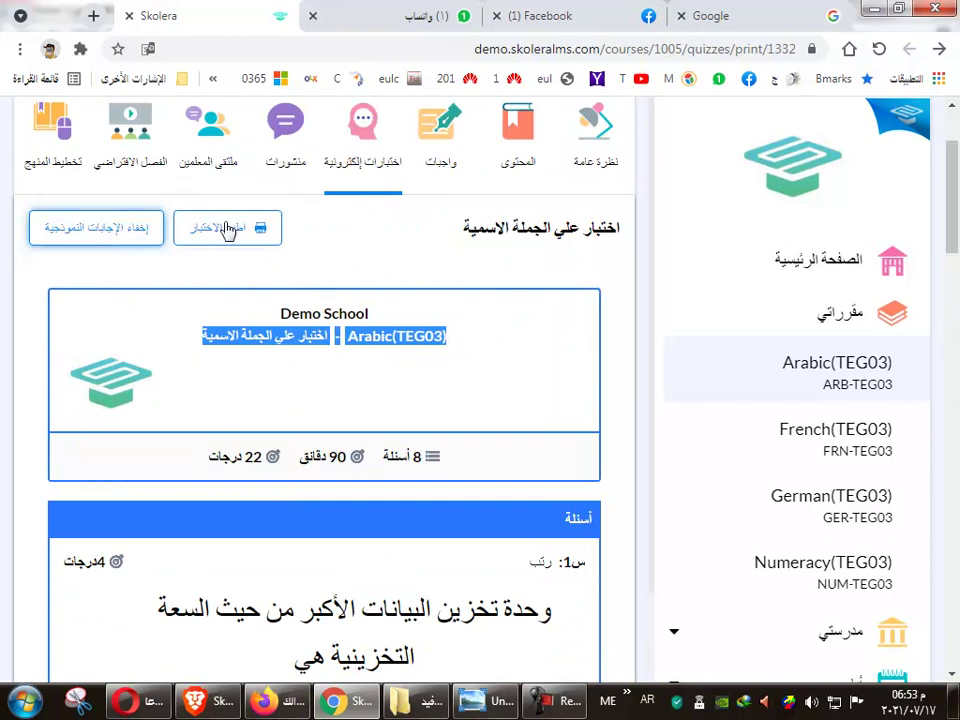
click(128, 230)
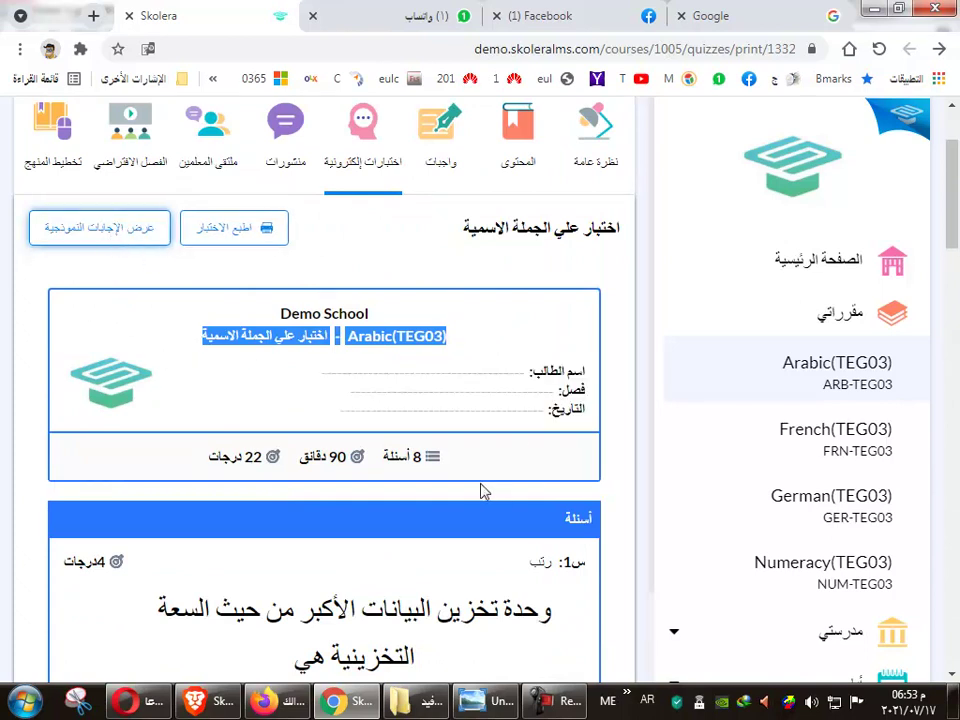
scroll(481, 490, down, 4)
scroll(428, 536, up, 1)
scroll(428, 536, up, 4)
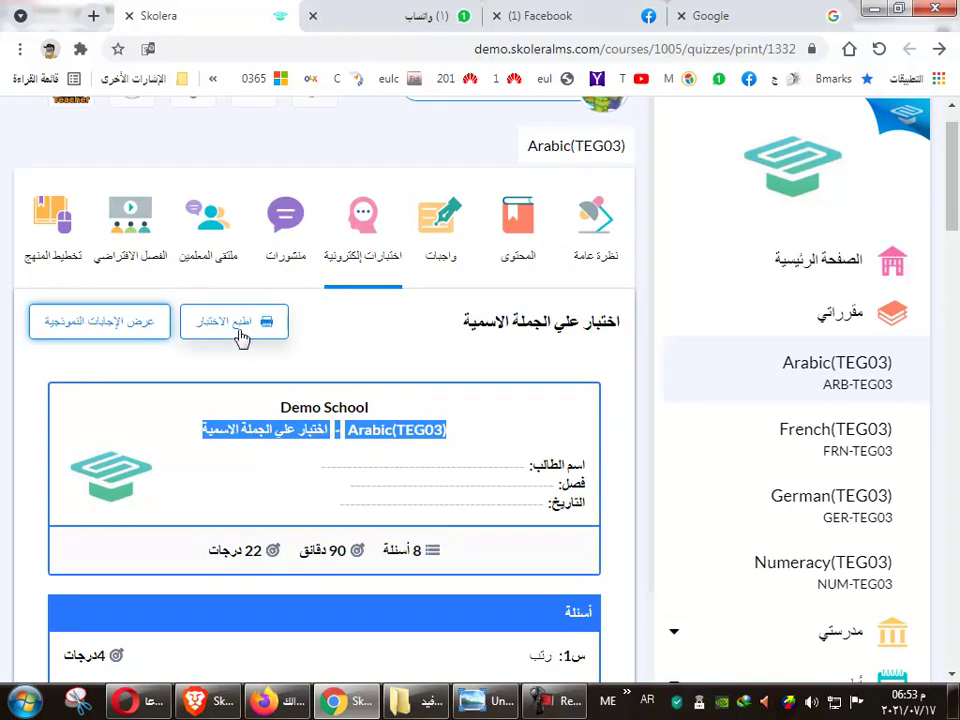
scroll(435, 490, down, 3)
scroll(437, 484, down, 2)
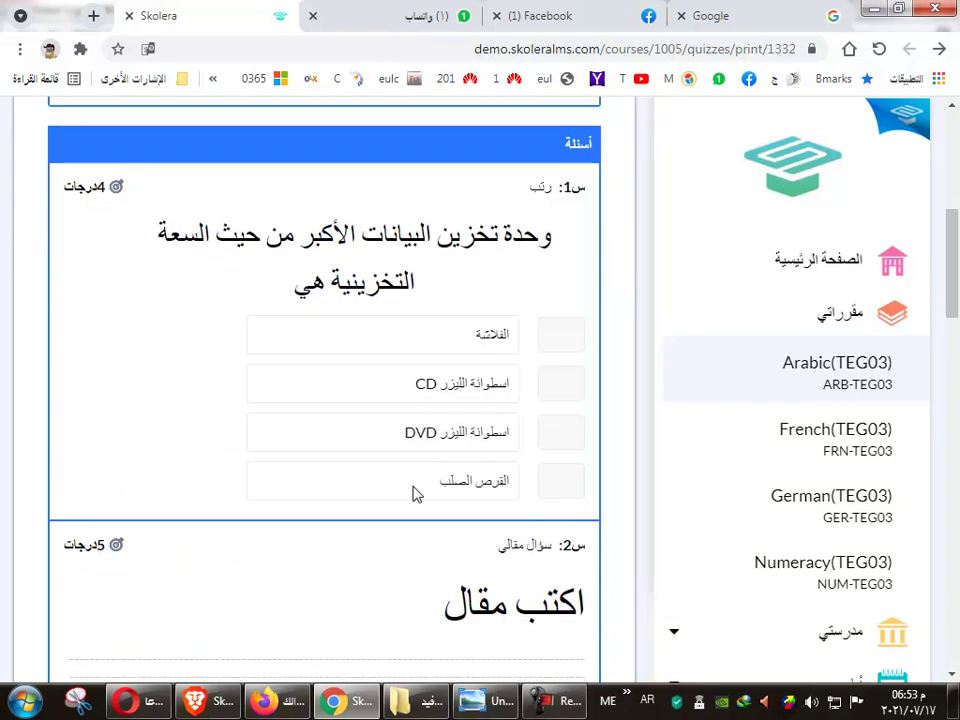
scroll(450, 424, up, 5)
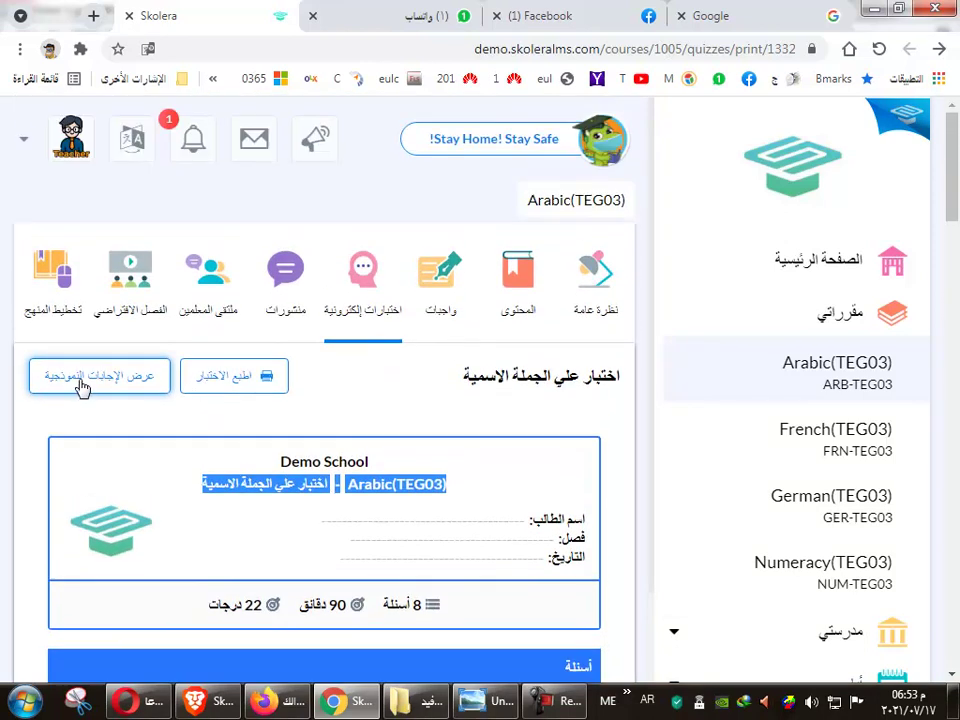
Show the model answers (عرض الإجابات النموذجية) and examine the ordering answer given for question 1.
click(82, 389)
scroll(349, 566, down, 3)
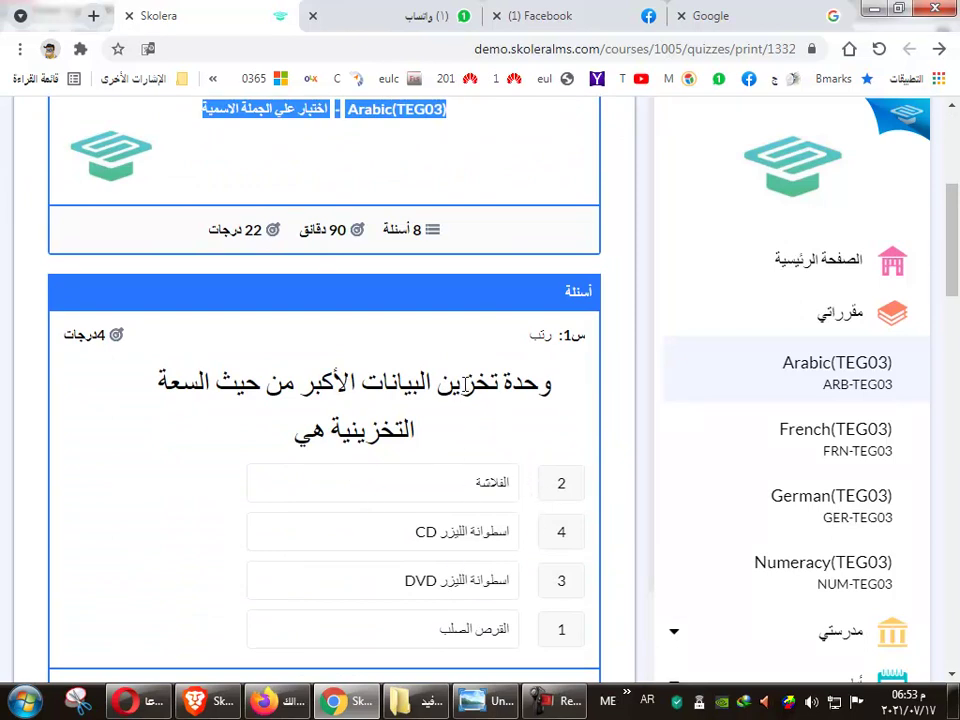
triple_click(465, 384)
scroll(500, 490, down, 2)
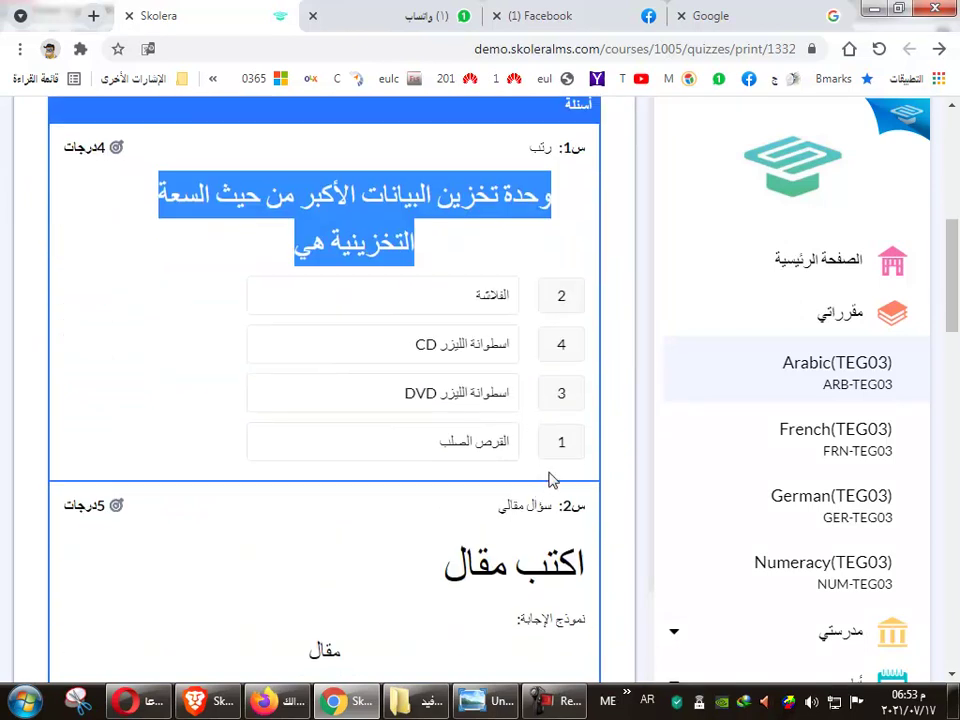
scroll(563, 400, up, 1)
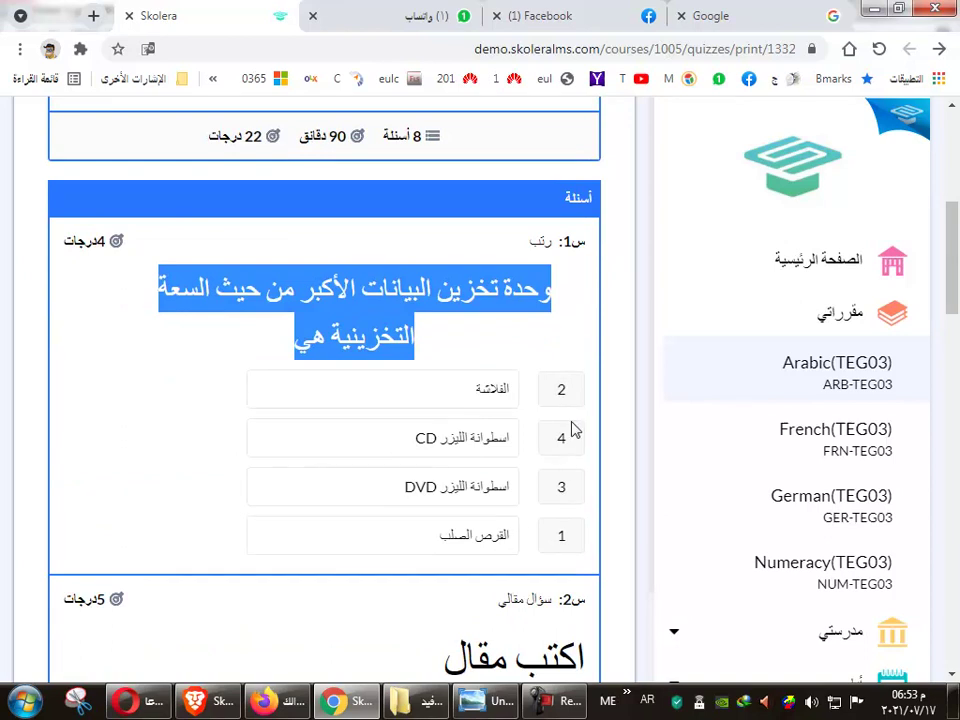
scroll(563, 500, up, 4)
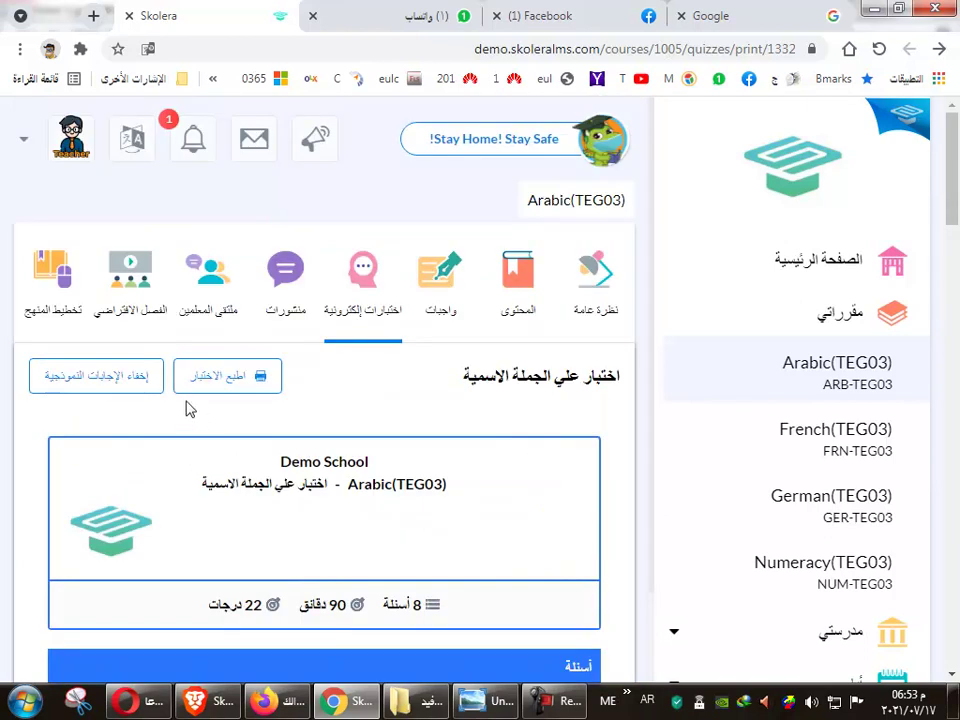
Switch the model answers off and on repeatedly, comparing the header fields and question 1 in both versions.
click(133, 380)
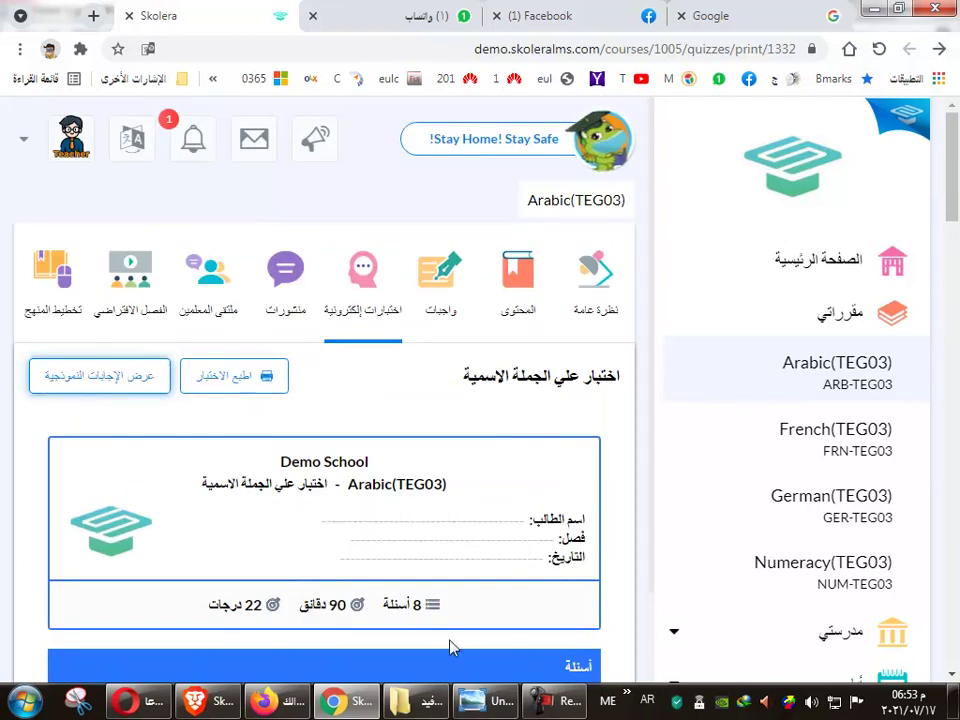
click(96, 386)
scroll(480, 598, down, 5)
scroll(476, 598, up, 4)
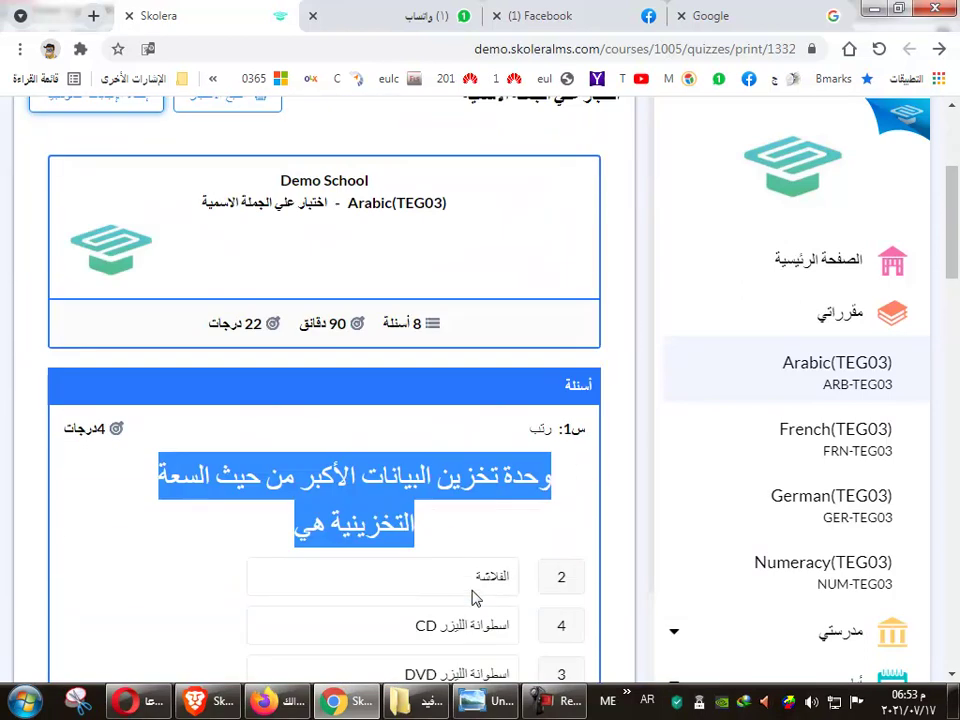
scroll(476, 598, up, 1)
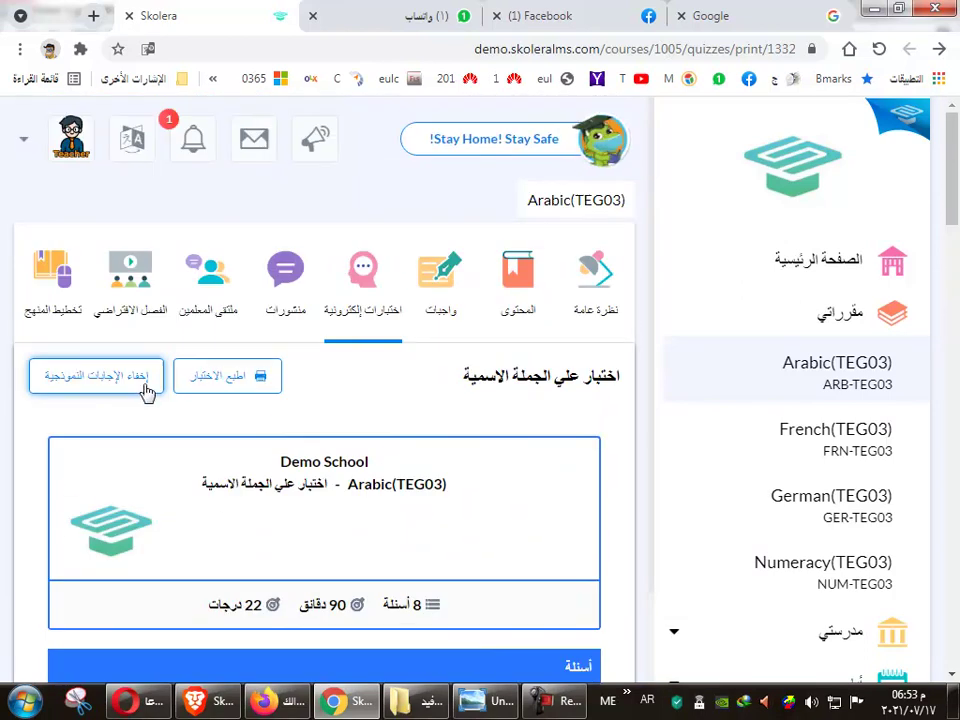
scroll(290, 430, down, 5)
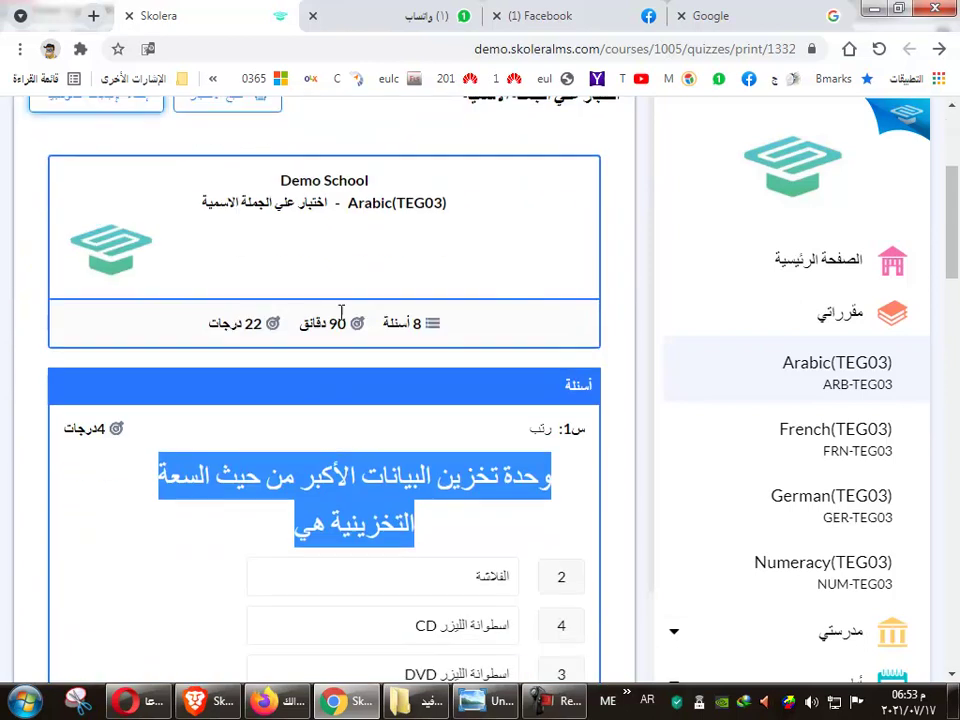
scroll(545, 300, up, 2)
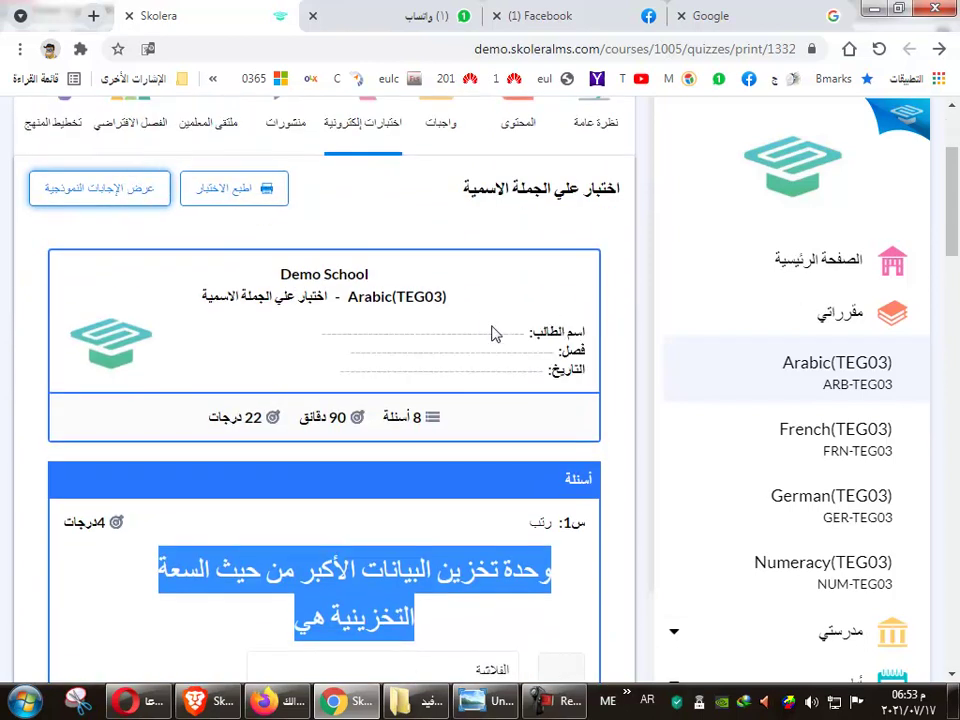
scroll(454, 450, down, 6)
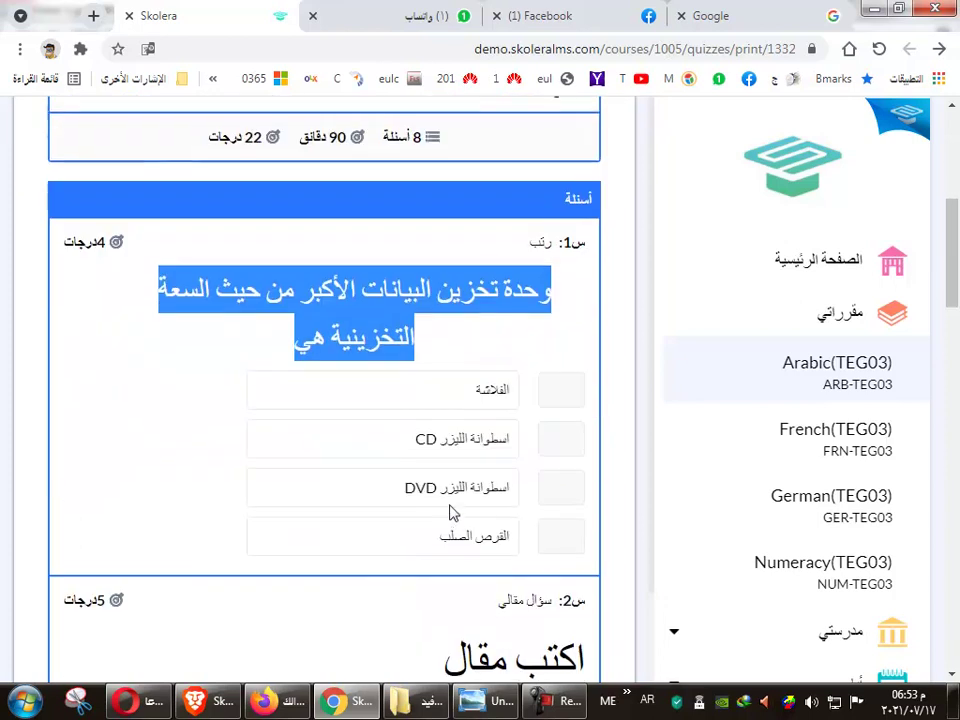
scroll(553, 446, up, 6)
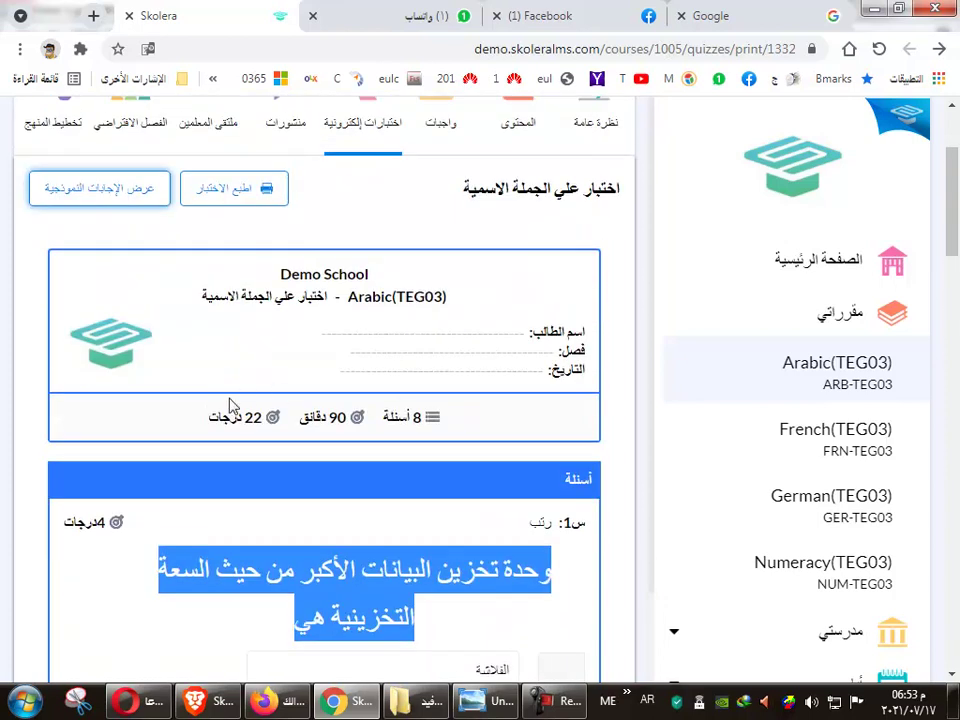
Show the model answers, review them for questions 1 to 3, and hide them again.
click(128, 200)
scroll(540, 470, down, 6)
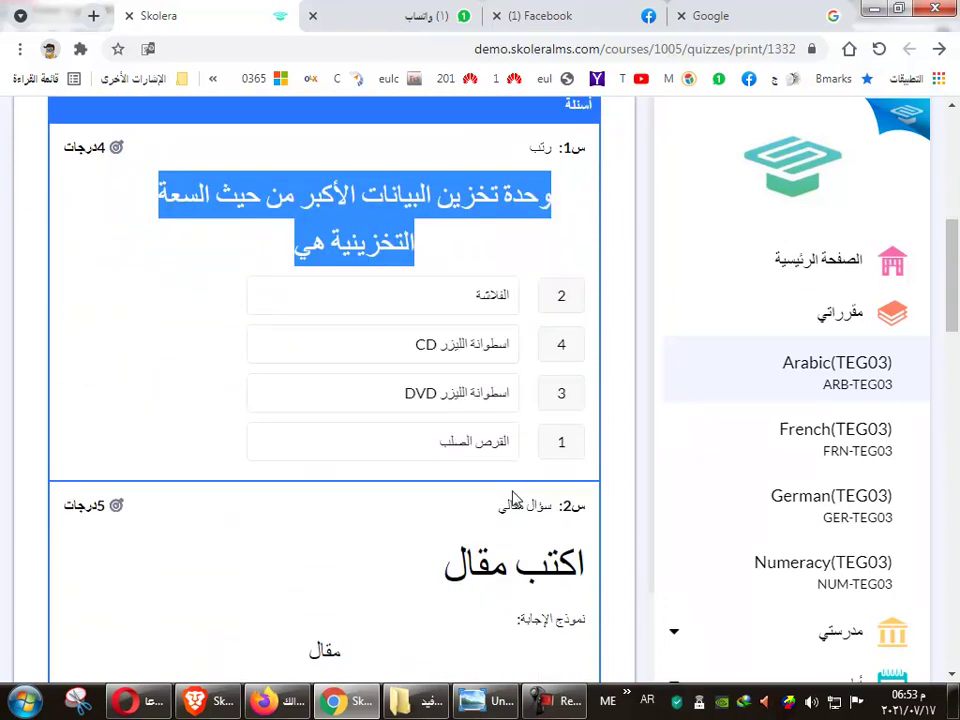
scroll(500, 503, down, 8)
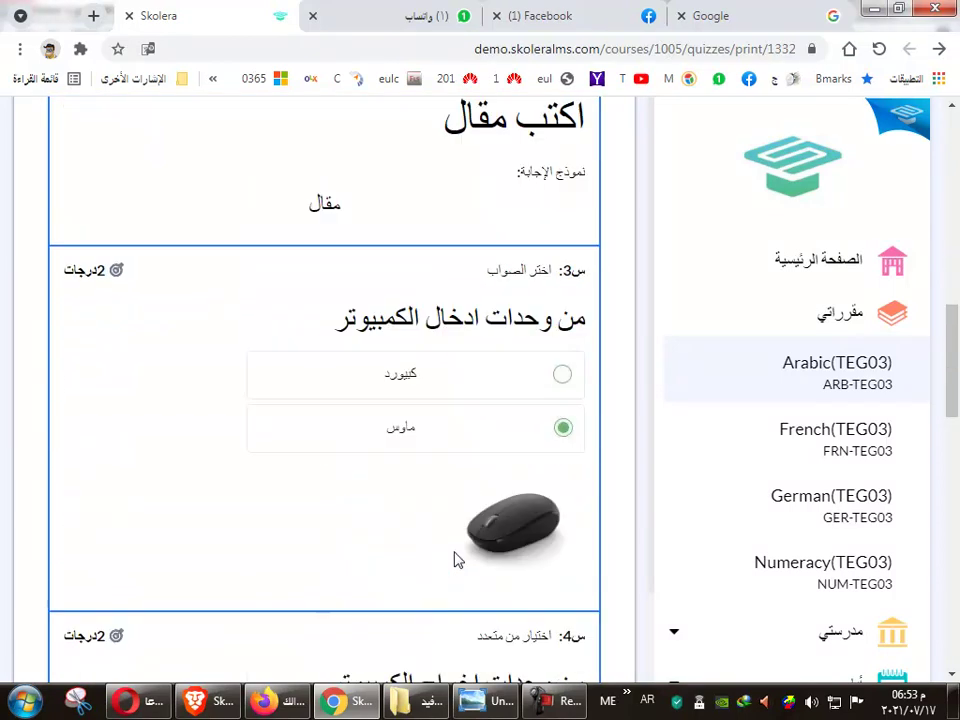
scroll(457, 561, up, 14)
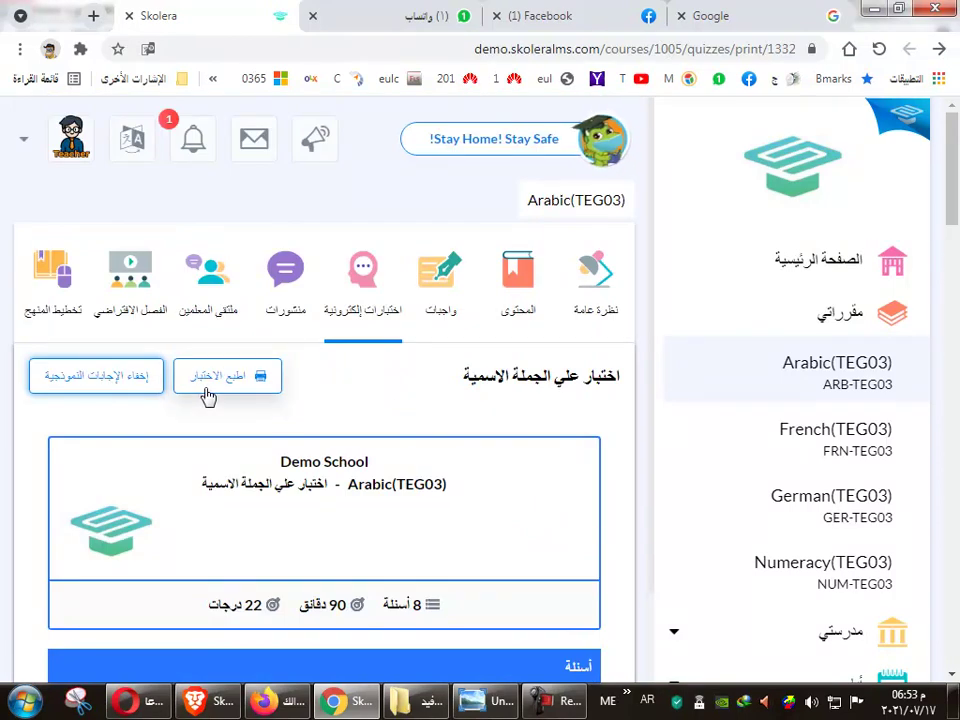
click(133, 374)
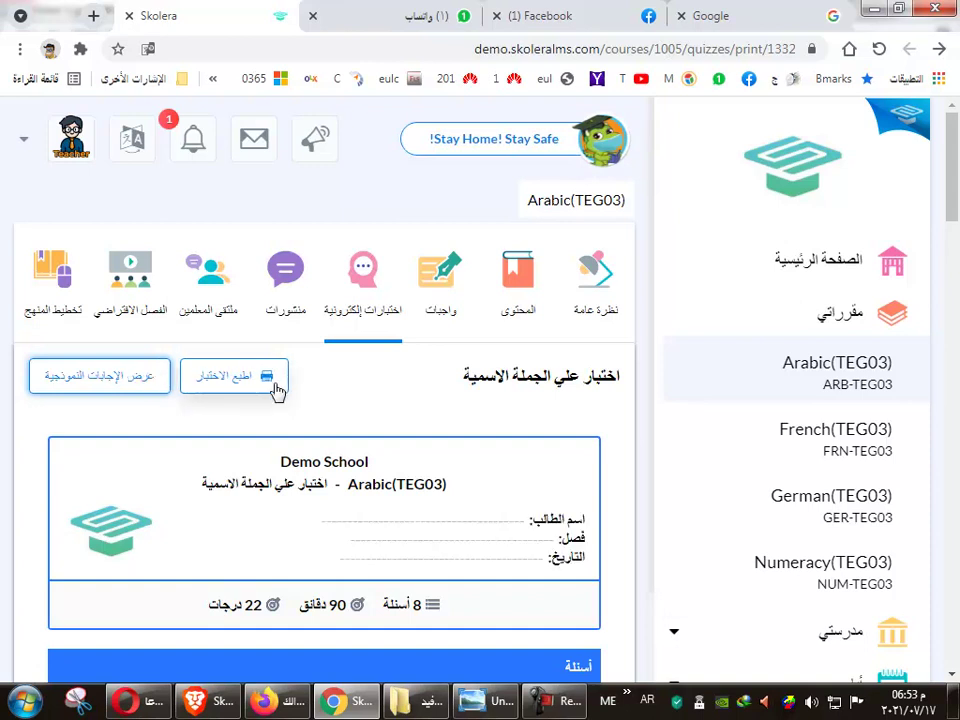
Return to the Arabic course's electronic quiz list (اختبارات إلكترونية) and look over the listed quizzes.
click(368, 298)
scroll(455, 468, down, 2)
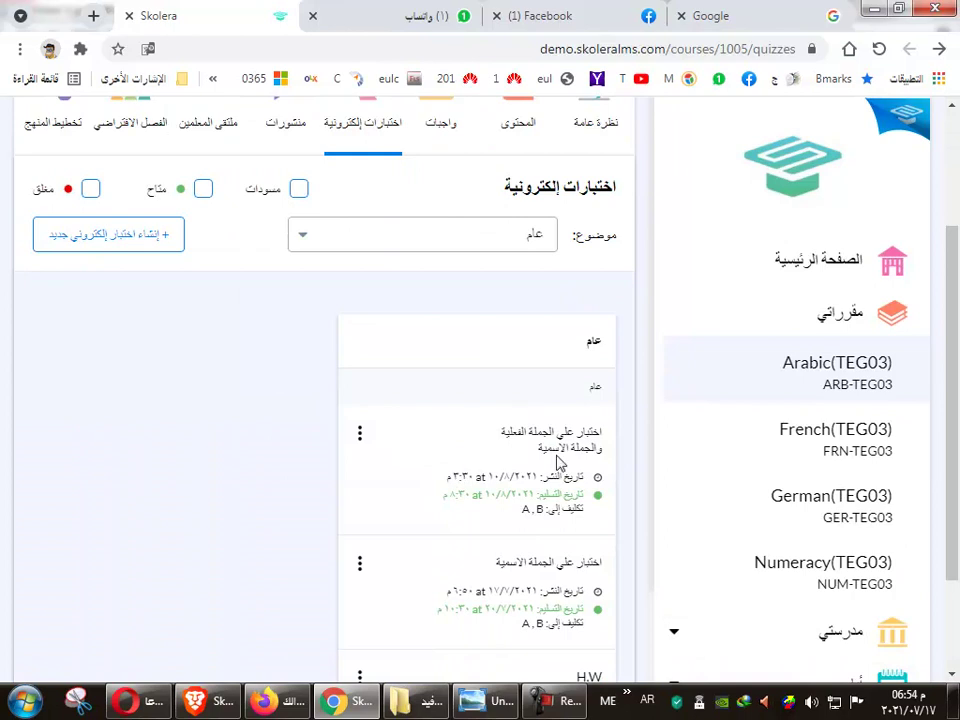
scroll(558, 267, up, 1)
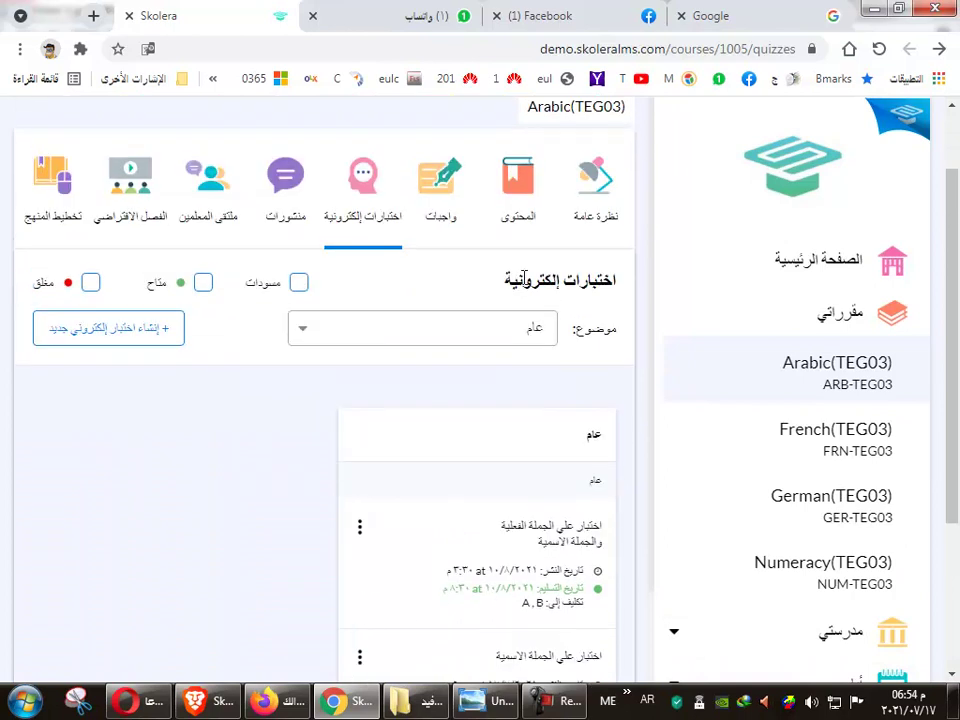
Switch to the student account in the Brave browser, open the Arabic(TEG03) electronic quizzes and check the quiz's publish and due dates.
click(195, 706)
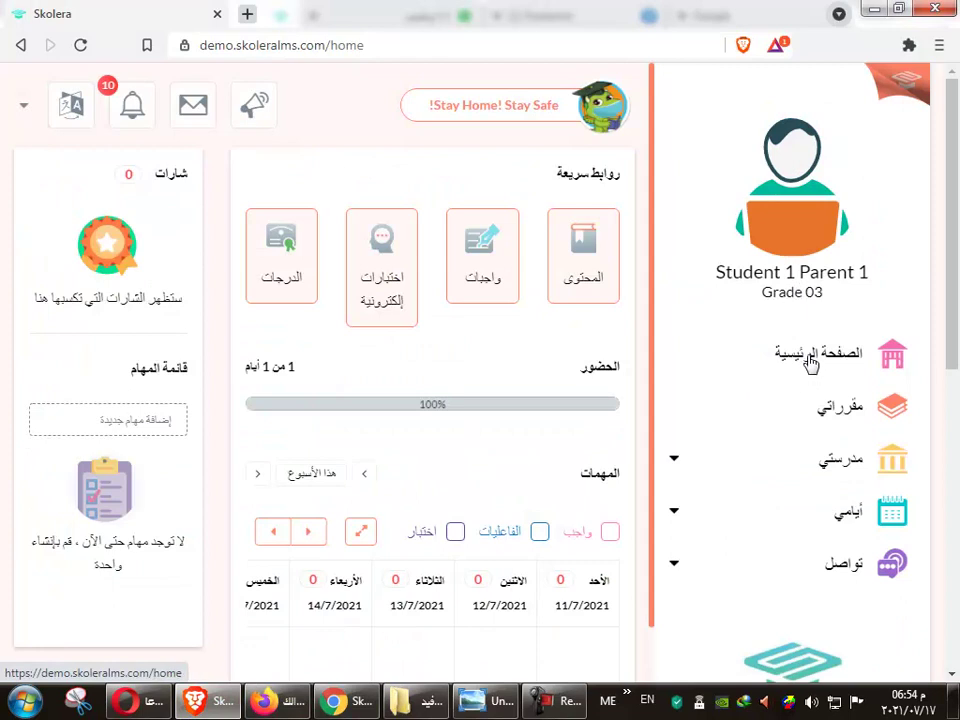
click(396, 273)
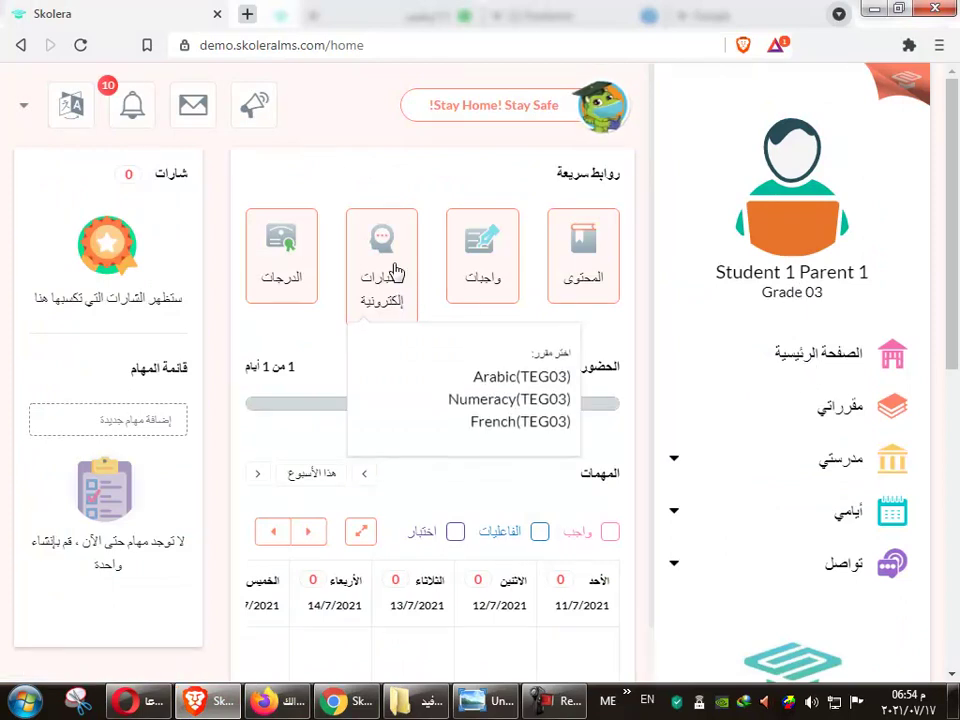
click(507, 388)
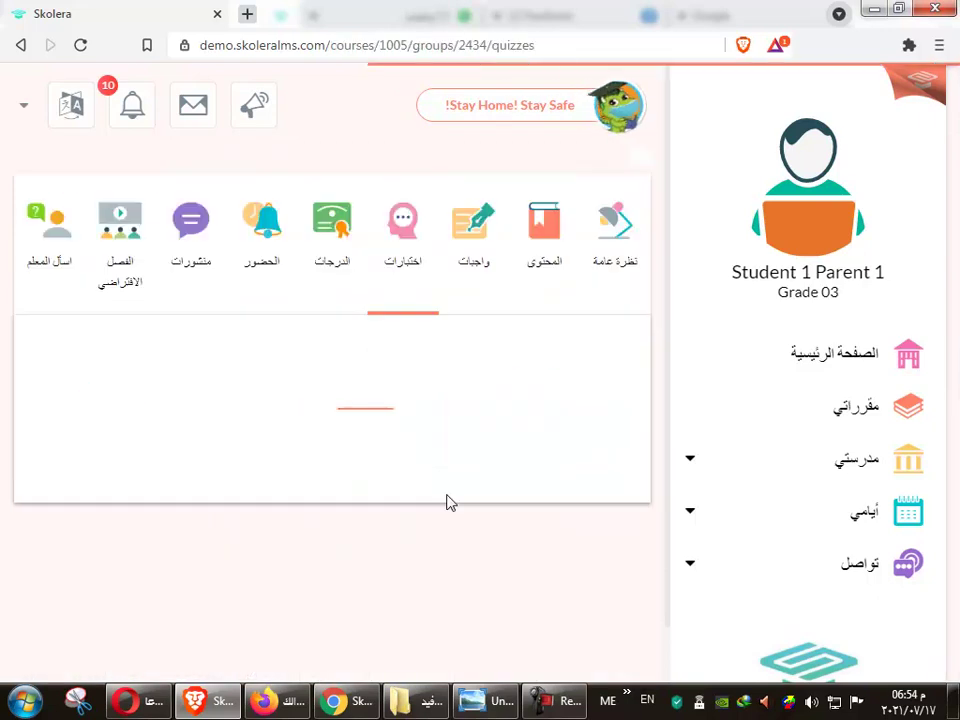
scroll(430, 500, down, 2)
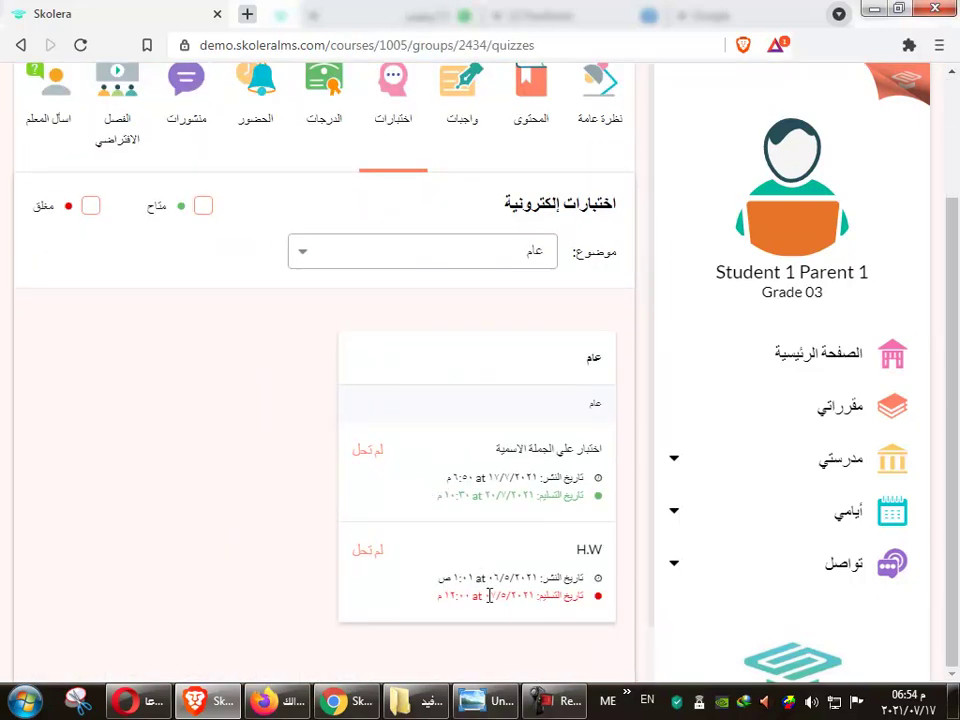
drag(495, 476, 495, 491)
click(471, 492)
Open the quiz اختبار علي الجملة الاسمية, review its details and attempt limits, and start answering it (أجب الآن).
click(553, 455)
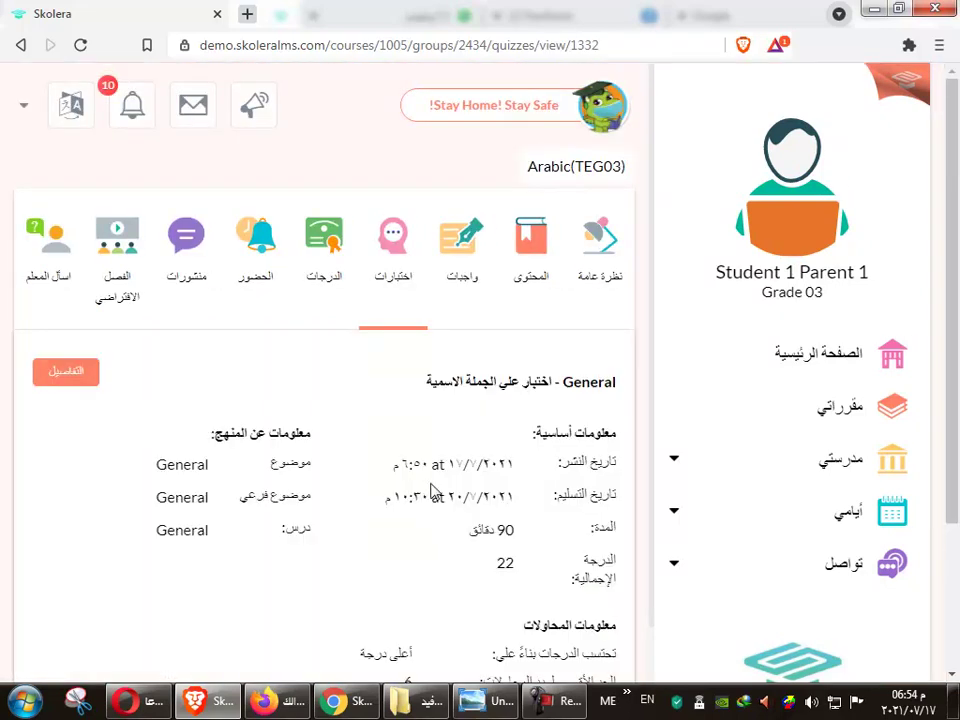
scroll(572, 432, down, 2)
scroll(418, 500, down, 2)
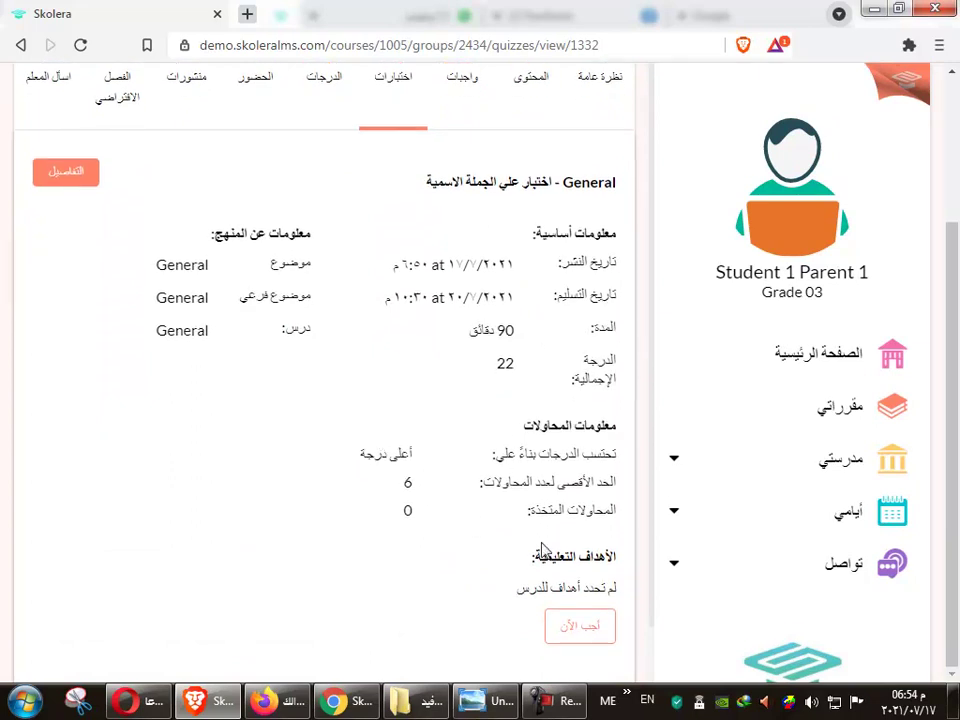
triple_click(523, 480)
click(578, 624)
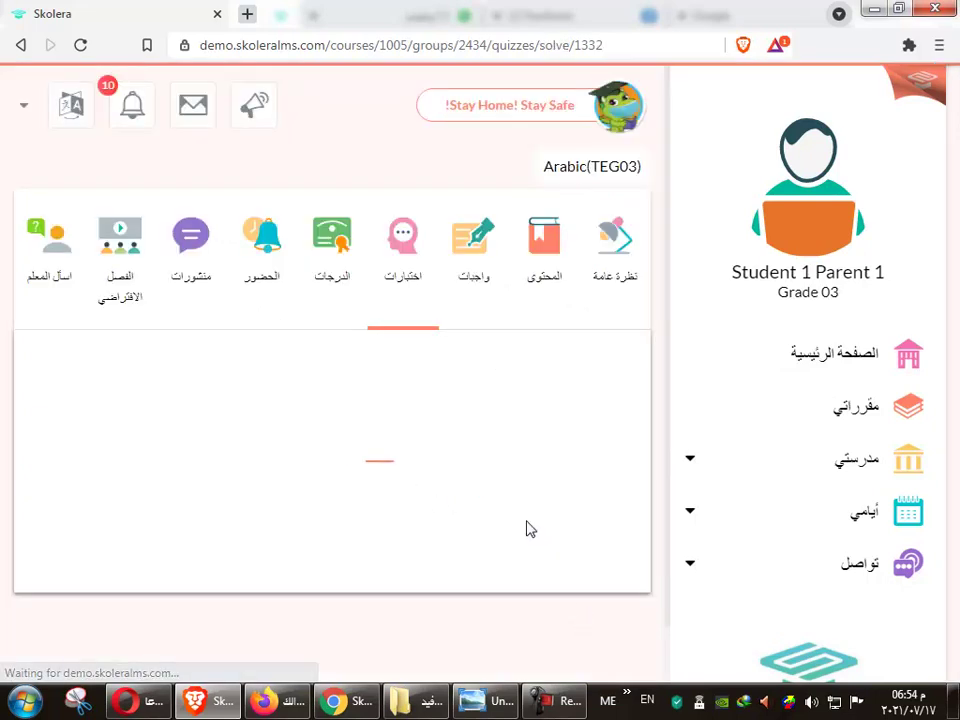
Start the country–capital matching in question 1 by entering 4 beside القاهرة, and look over the question's boxes and the question list.
scroll(248, 421, down, 2)
click(133, 399)
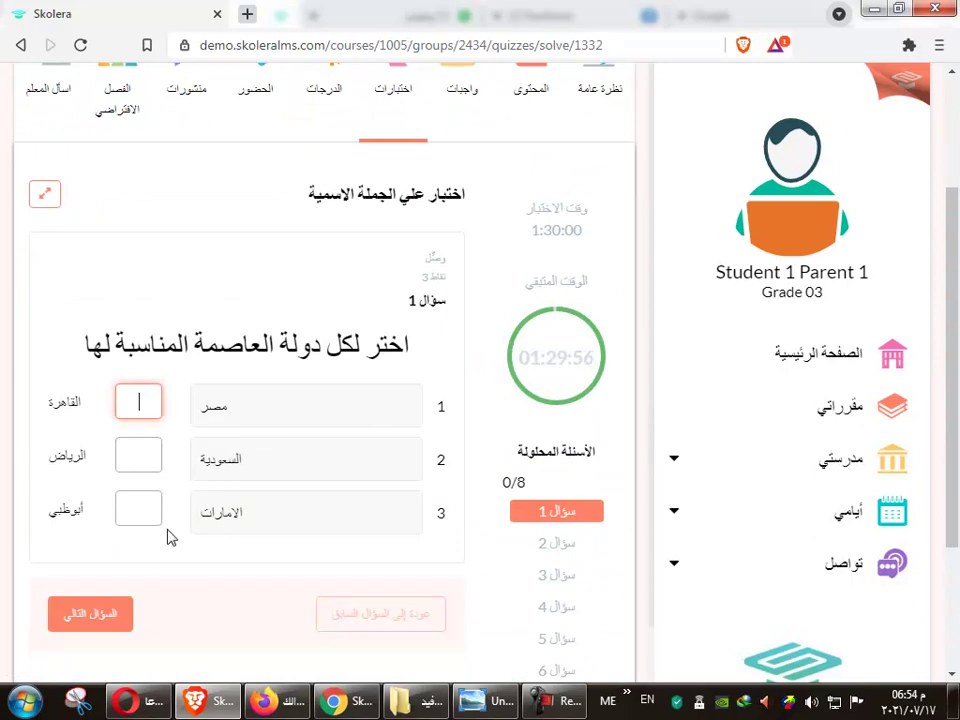
scroll(300, 610, down, 2)
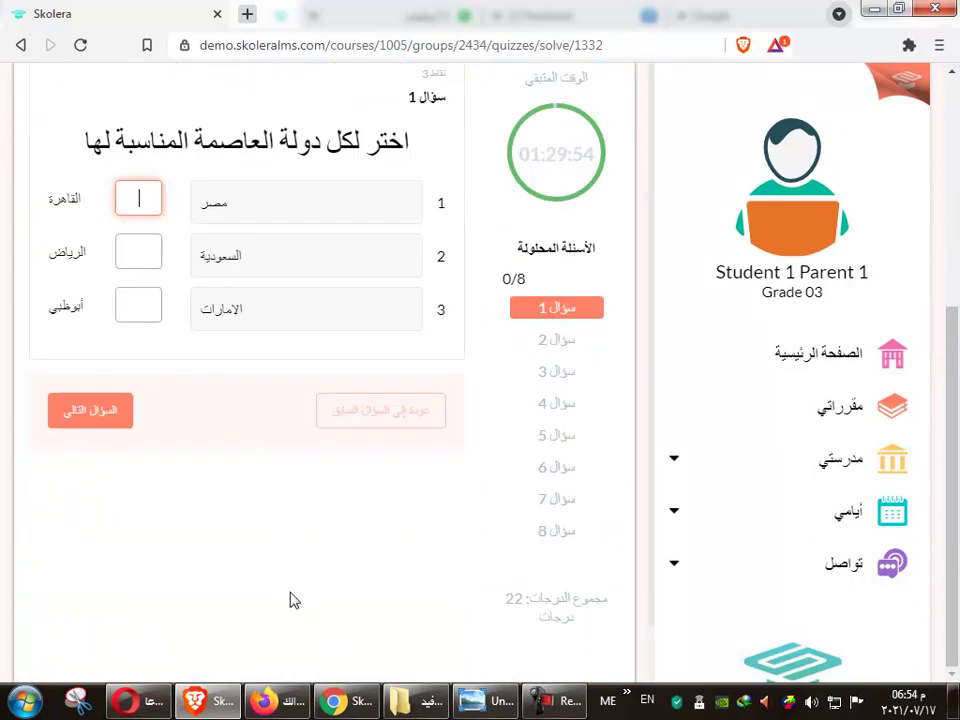
scroll(288, 514, up, 2)
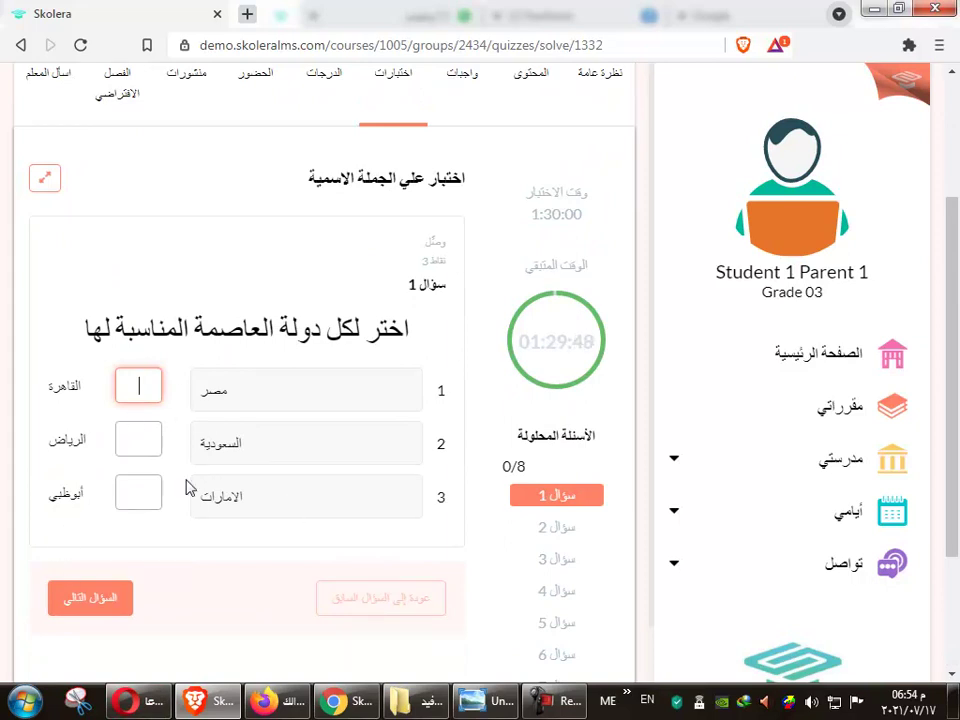
scroll(556, 363, down, 2)
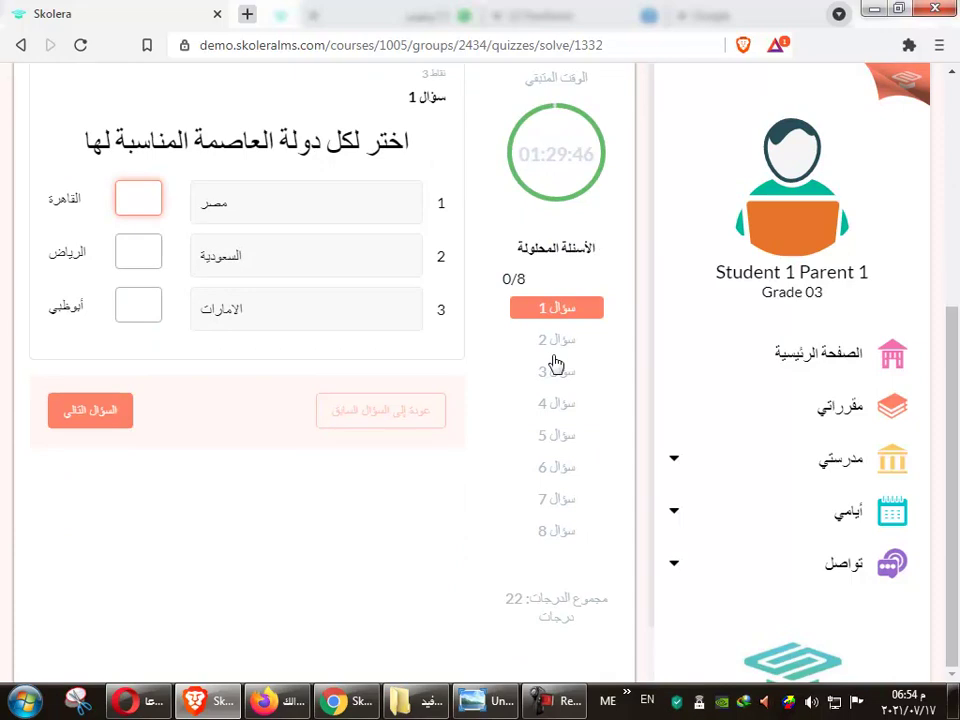
click(130, 302)
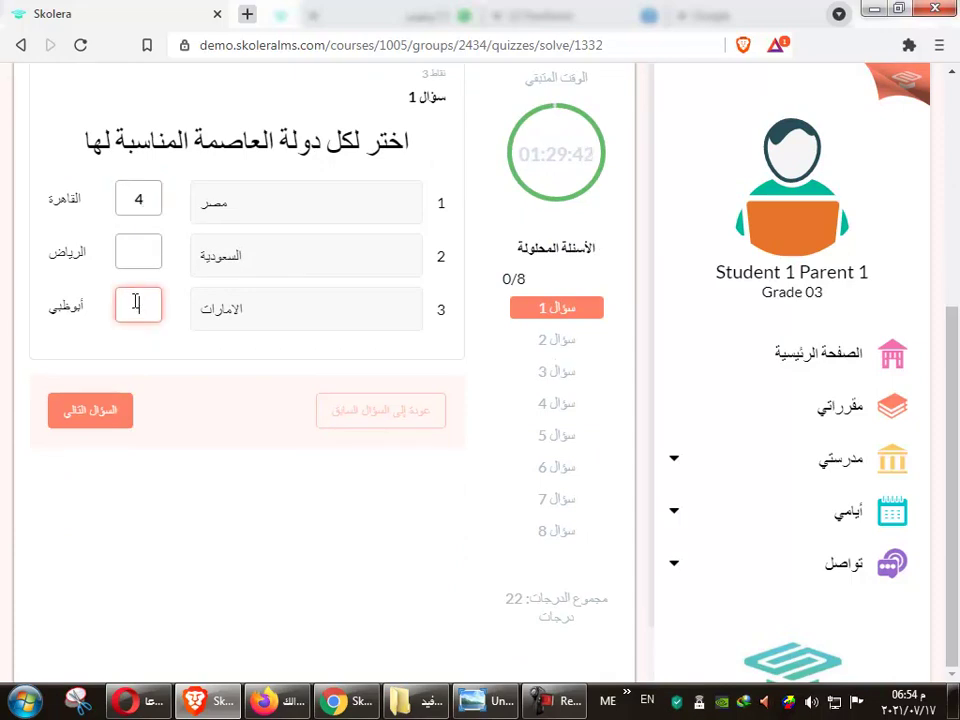
click(137, 198)
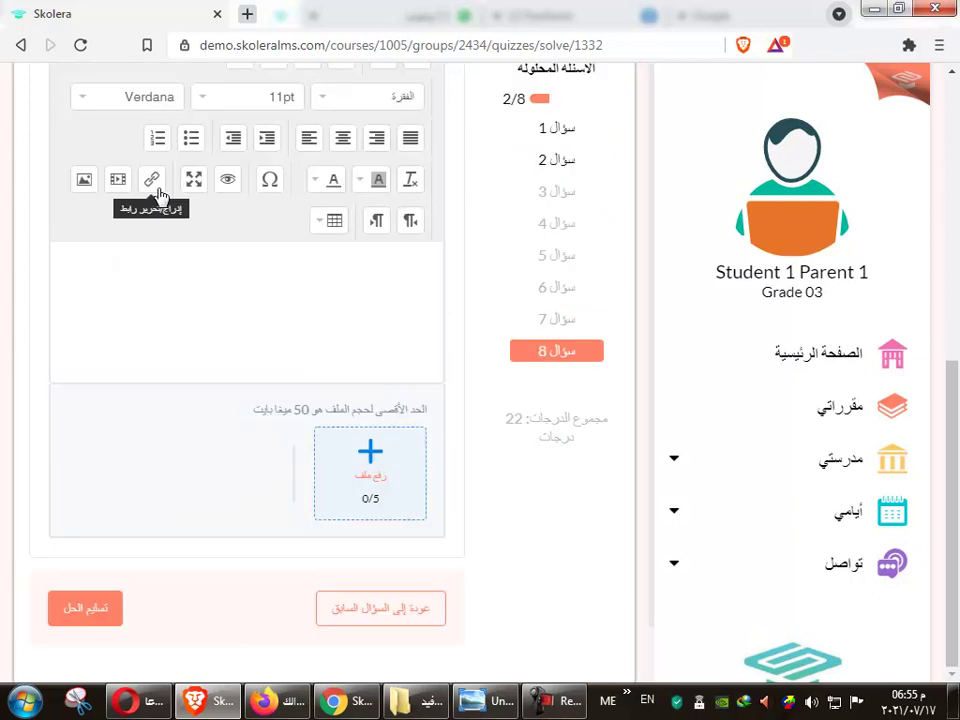
Look over essay question 8 (اكتب مقال) and submit the quiz solution, accepting that some questions are unanswered.
scroll(497, 296, up, 3)
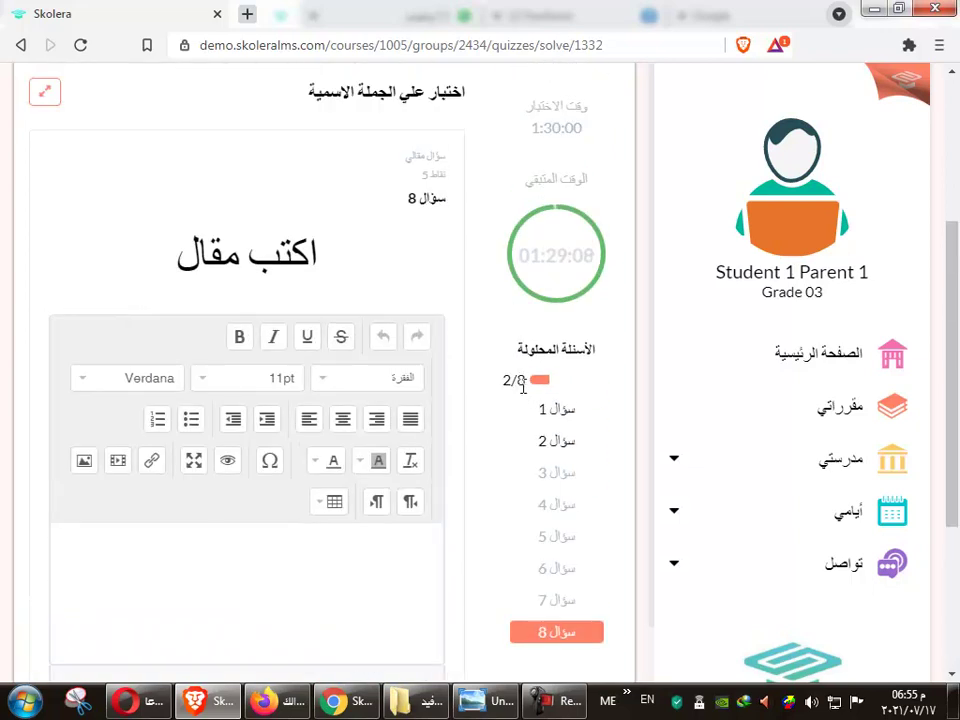
scroll(570, 500, down, 3)
scroll(333, 368, up, 4)
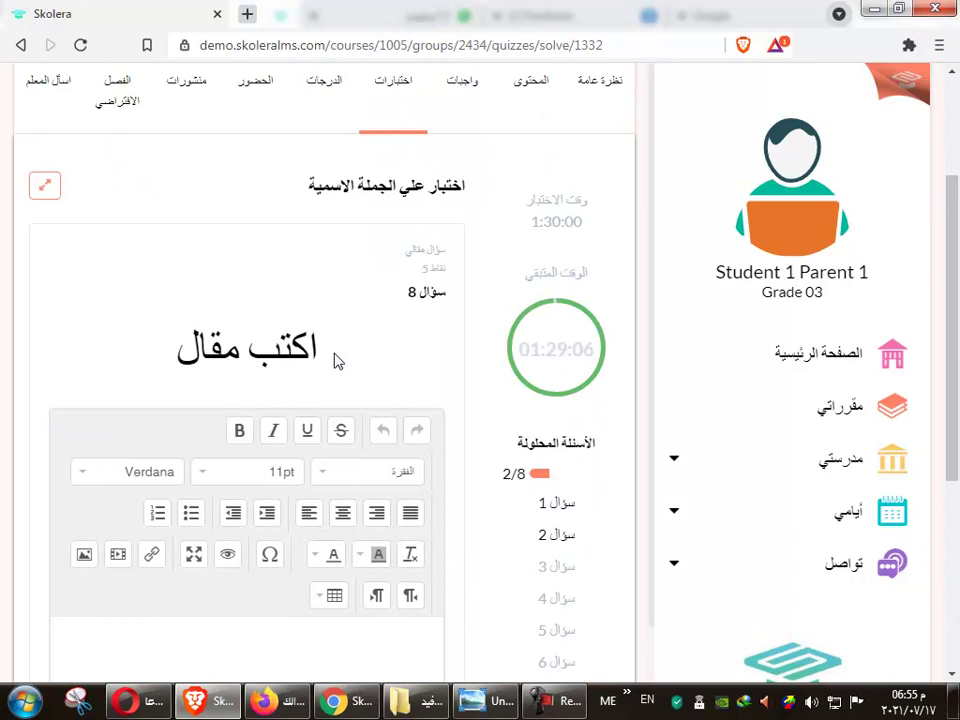
scroll(335, 362, down, 4)
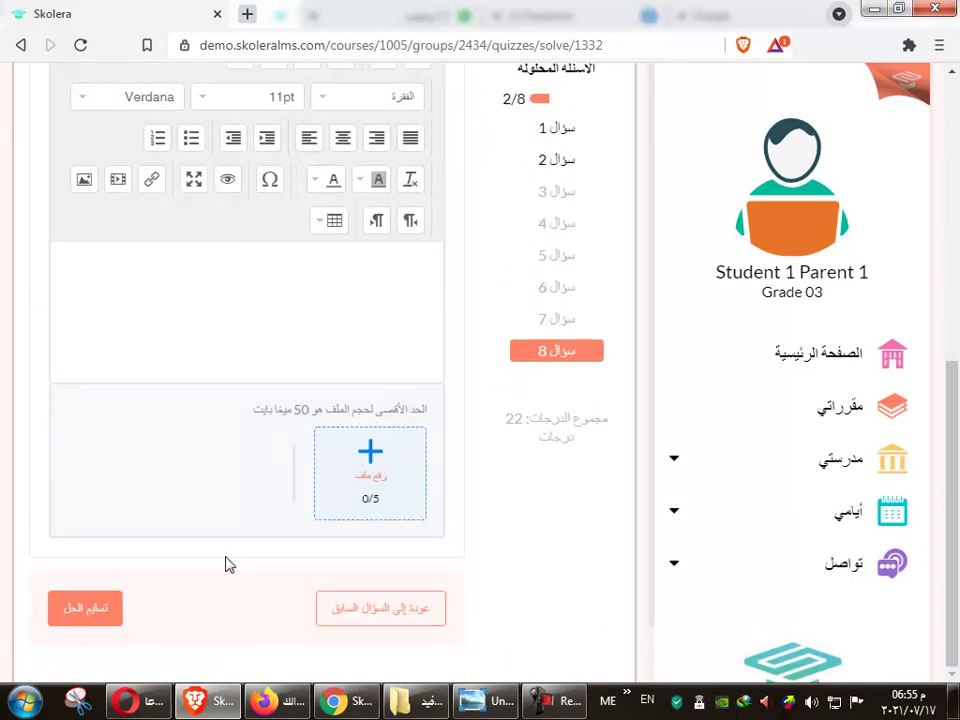
click(86, 621)
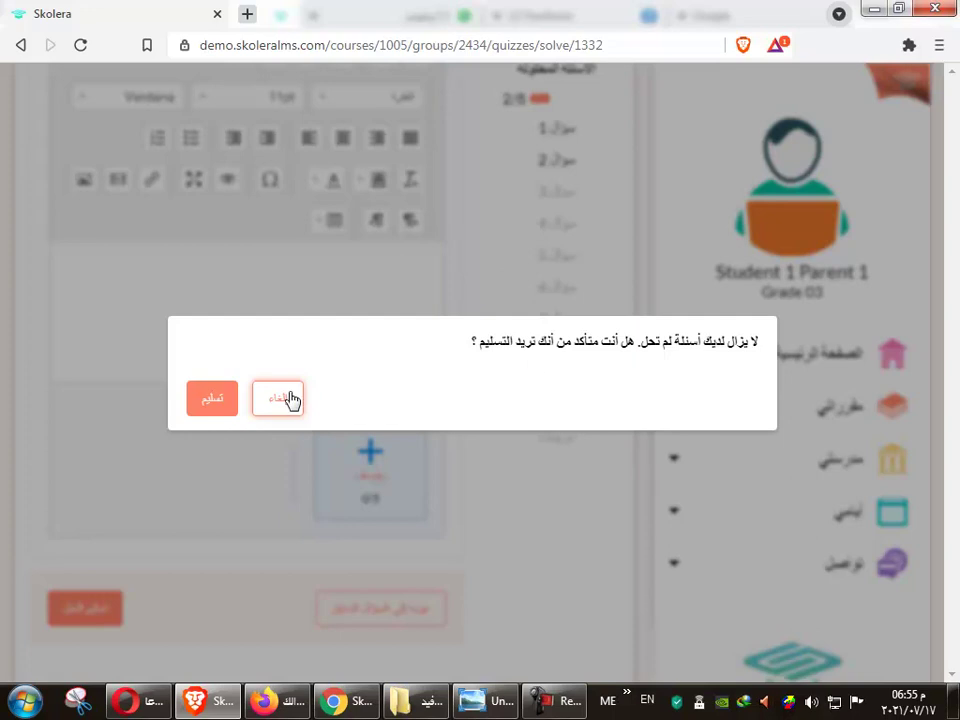
click(212, 405)
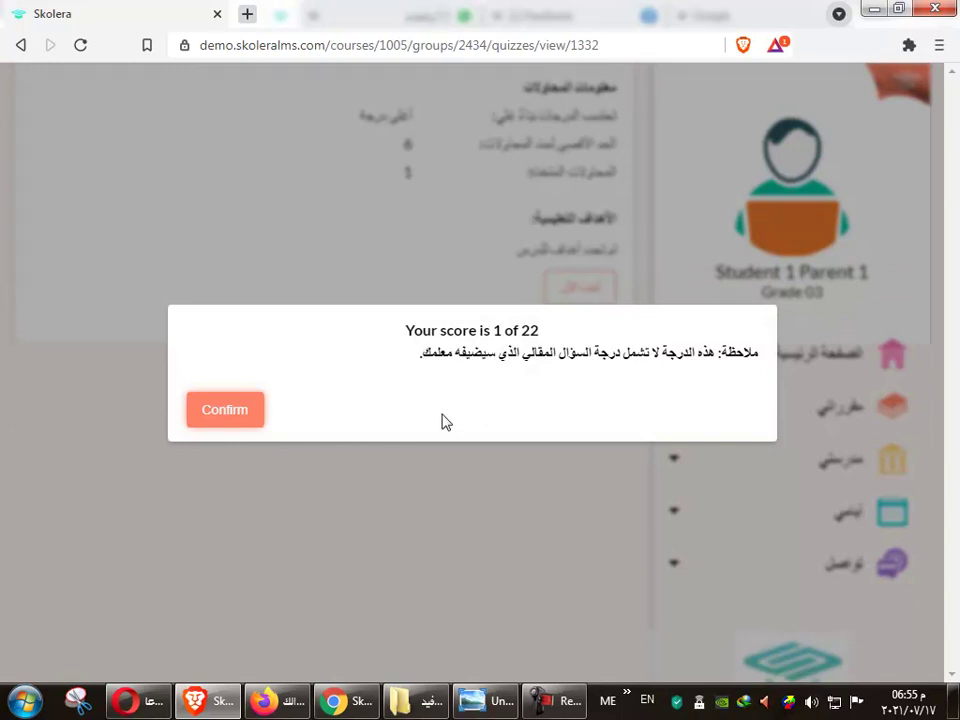
Read the score message and its note about the essay question's grade, and close the message.
triple_click(693, 355)
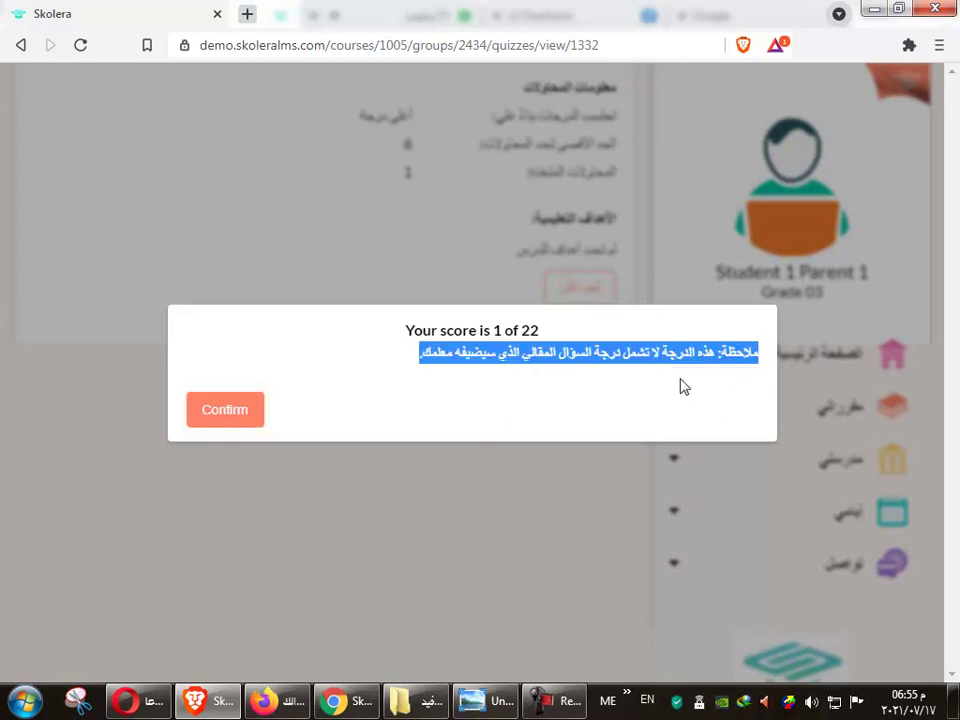
click(591, 393)
drag(590, 352, 535, 364)
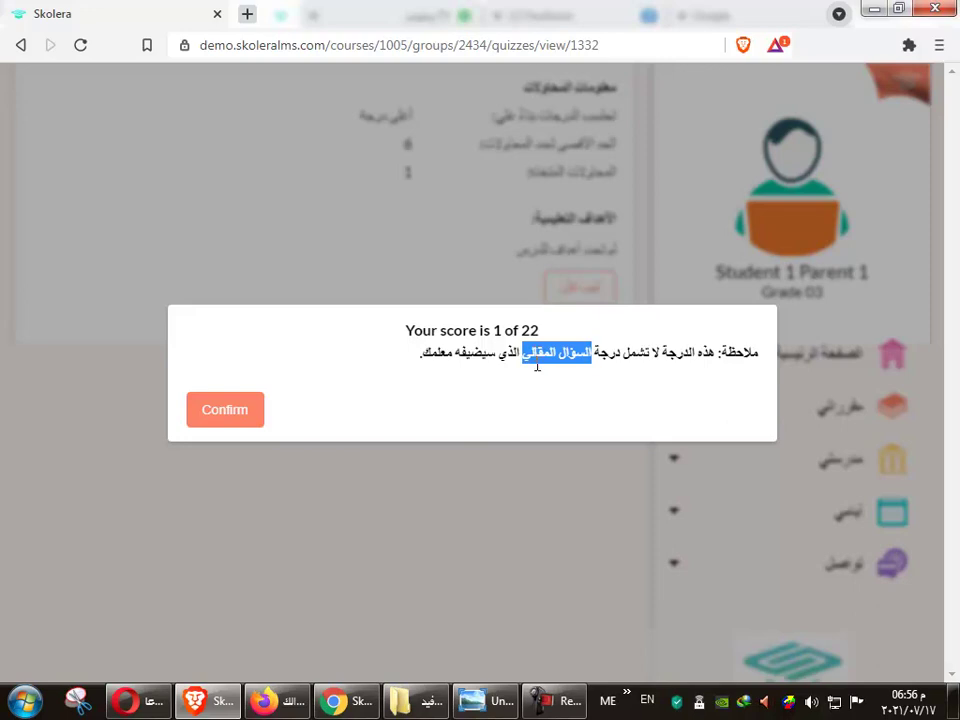
click(604, 362)
drag(489, 330, 541, 332)
triple_click(656, 355)
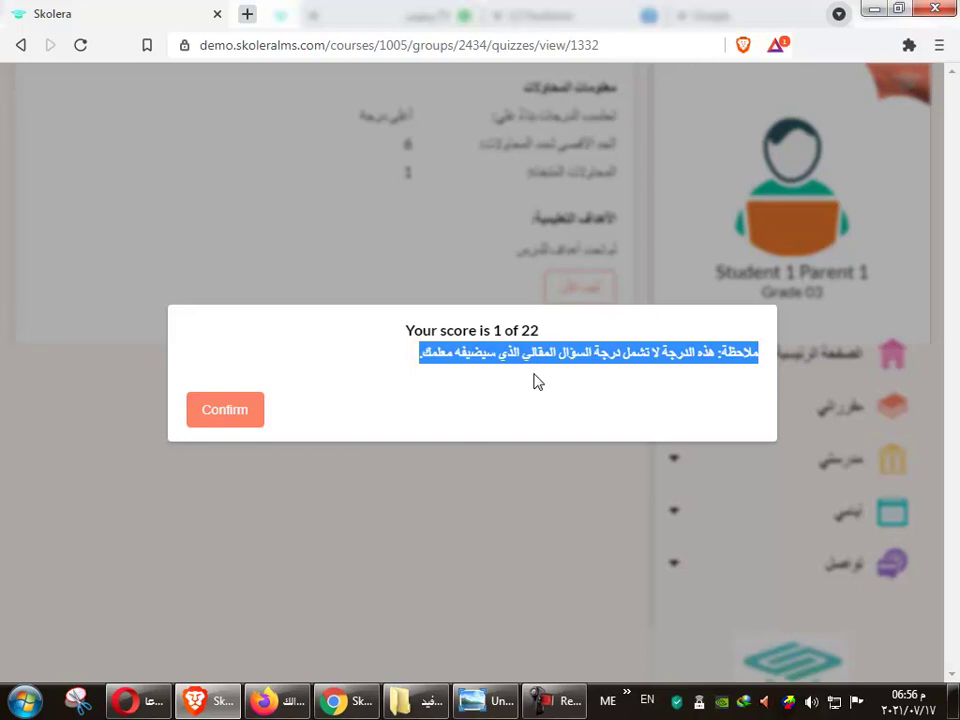
click(225, 411)
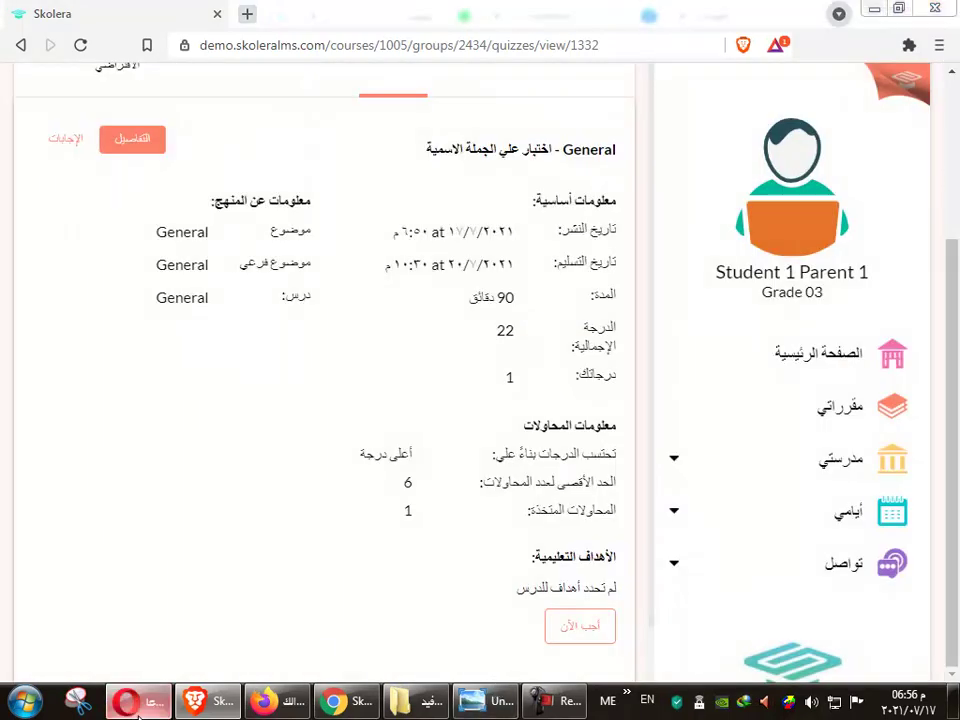
Switch to the parent account in Opera and open the first child's Arabic(TEG03) electronic quizzes (اختبارات إلكترونية).
click(140, 700)
click(394, 14)
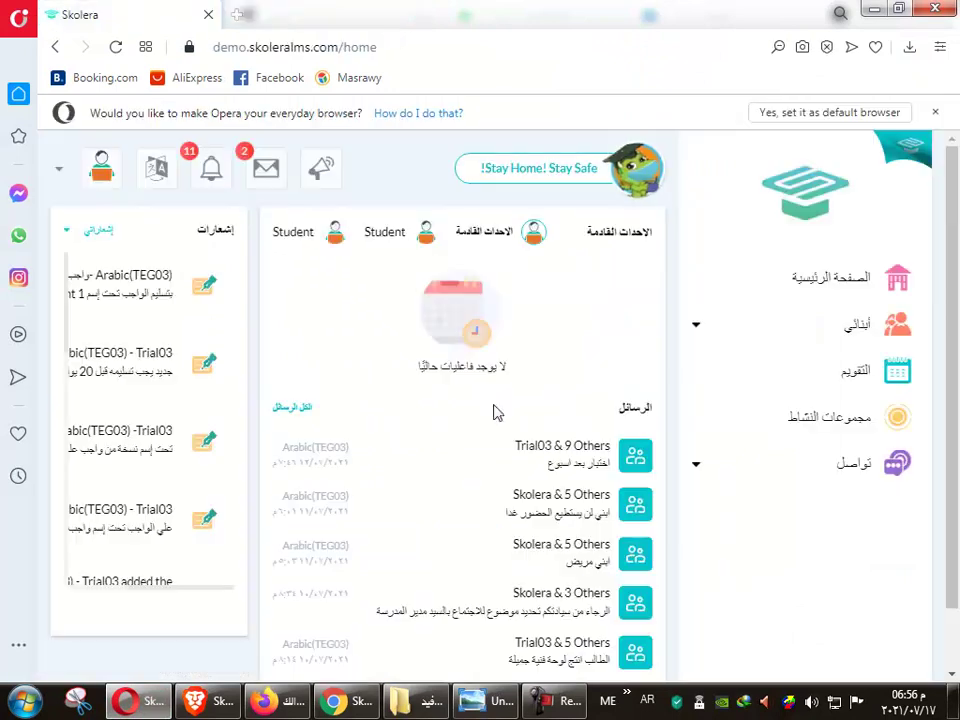
click(855, 323)
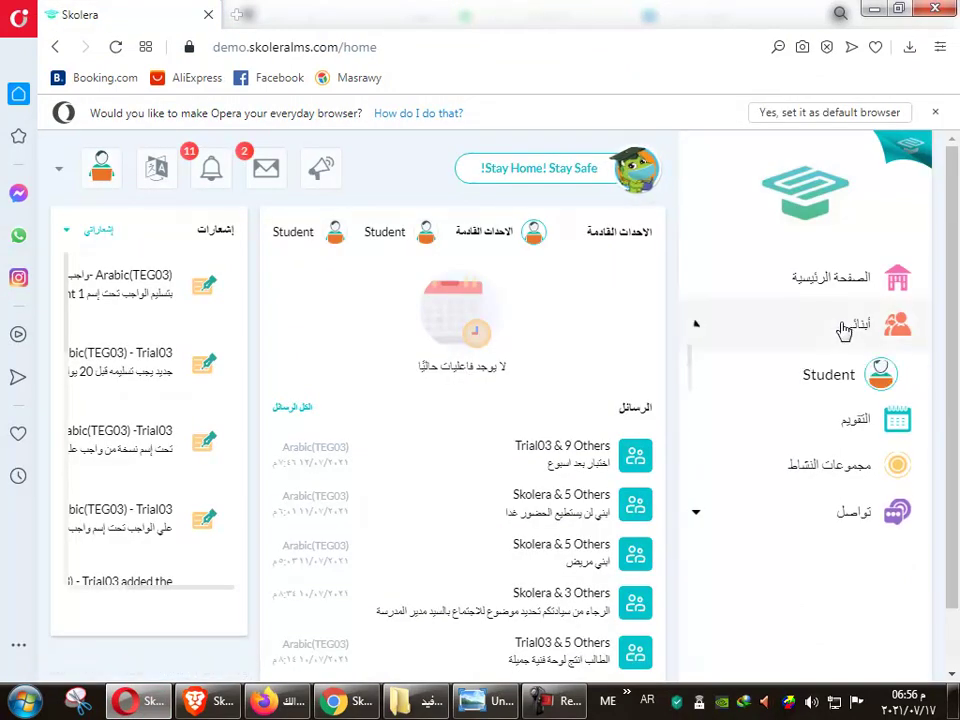
click(836, 380)
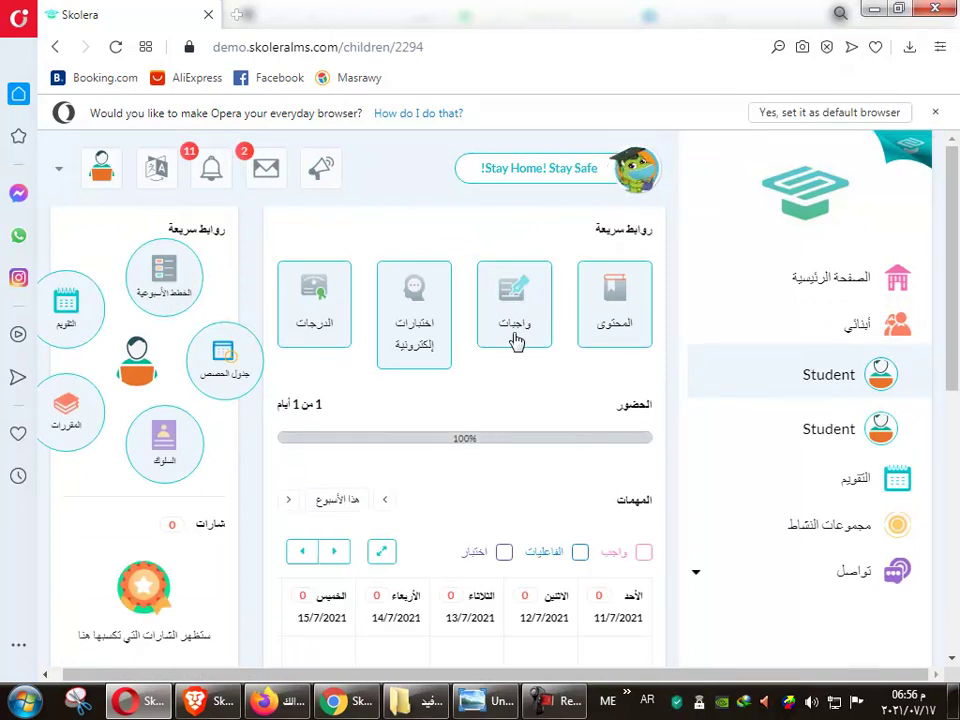
click(411, 303)
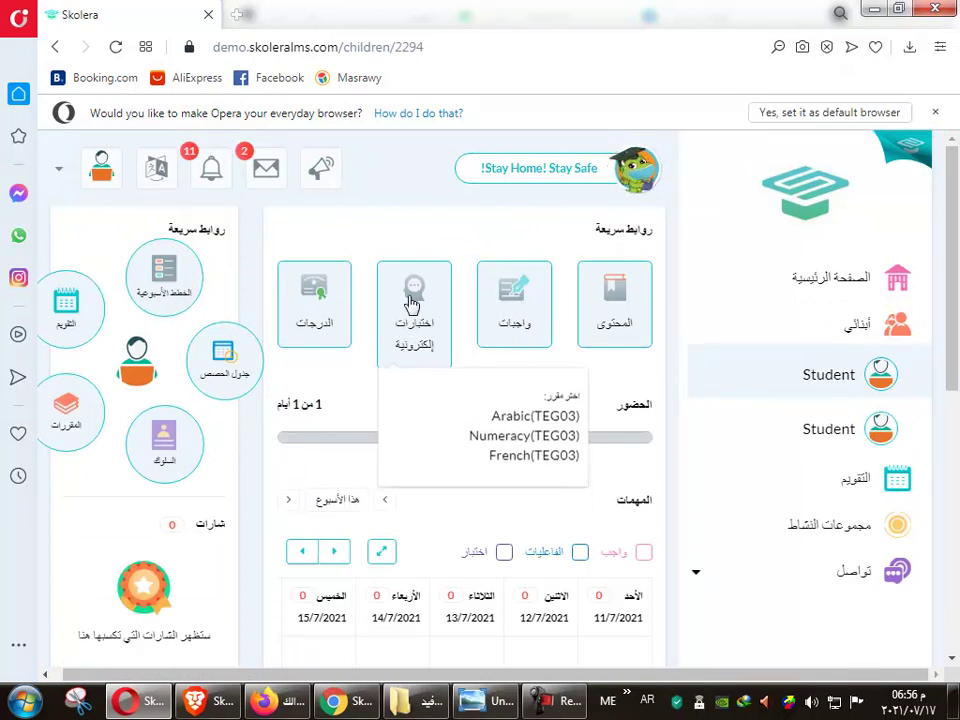
click(525, 416)
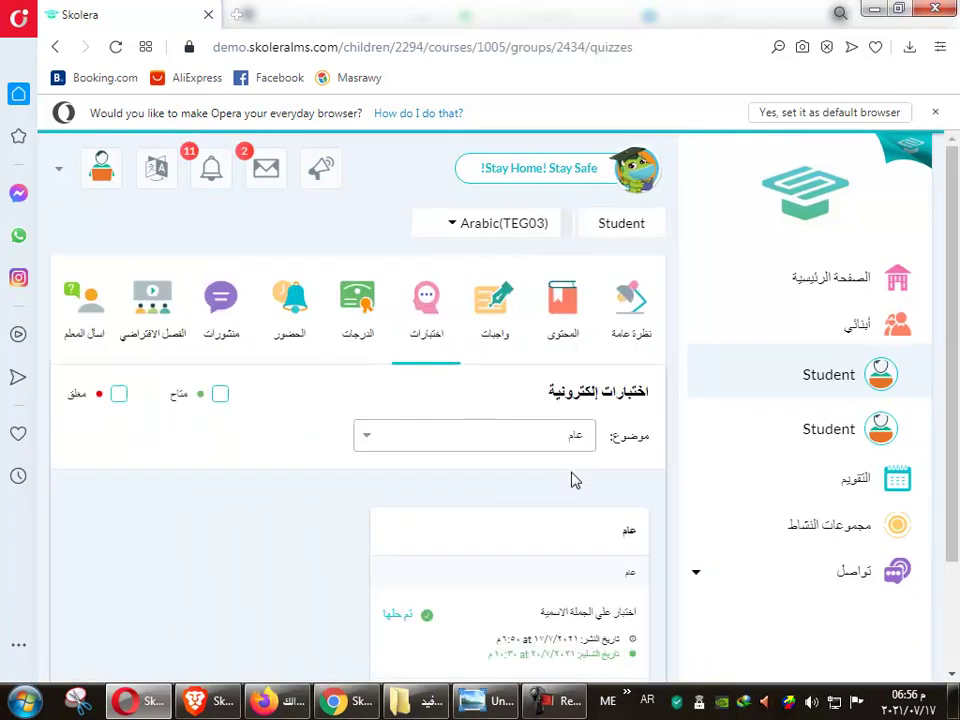
Open the quiz اختبار علي الجملة الاسمية and review its grades, duration and attempt information.
scroll(625, 445, down, 3)
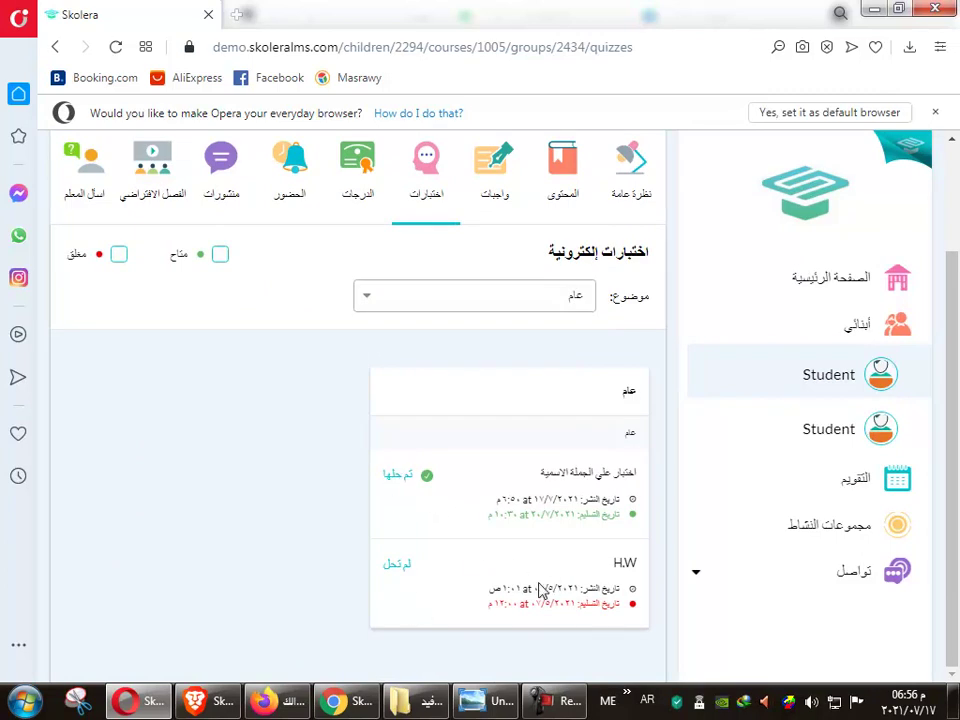
click(566, 477)
scroll(511, 473, down, 3)
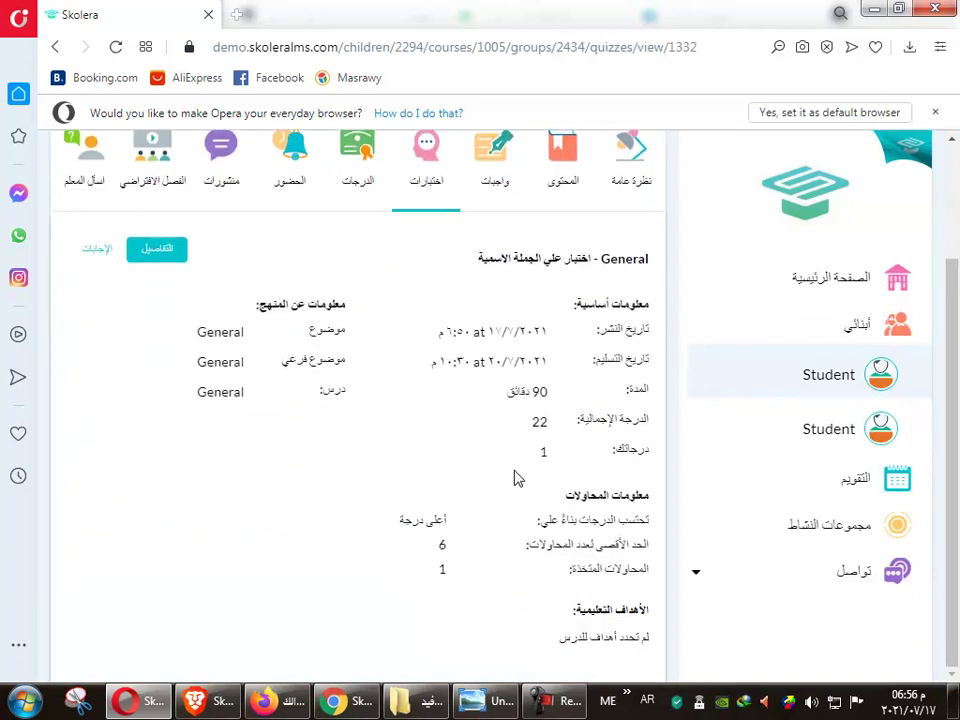
triple_click(600, 544)
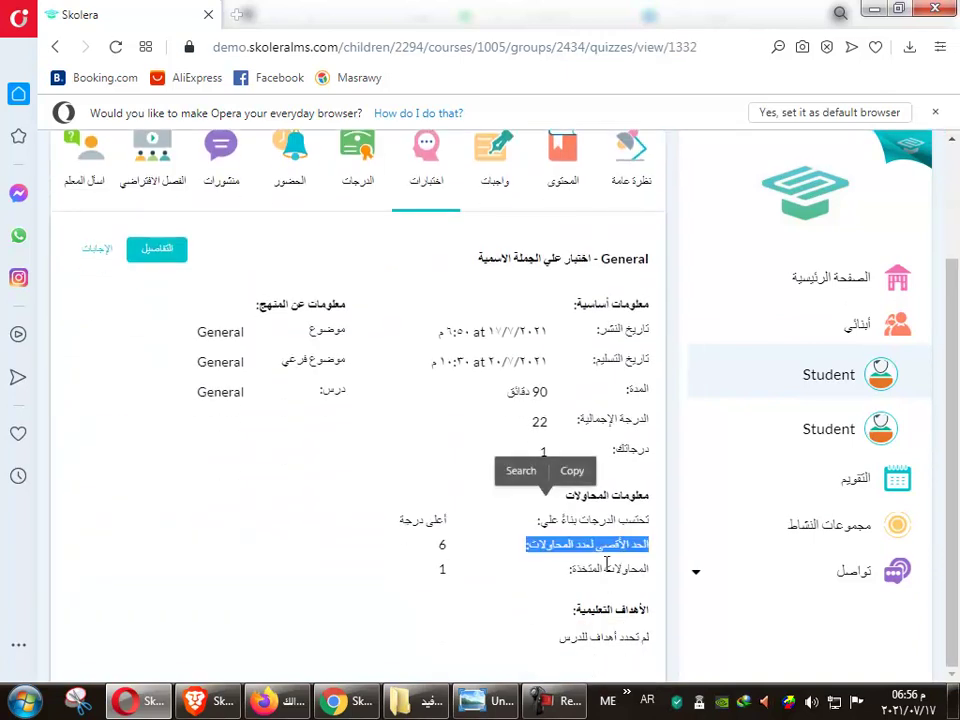
triple_click(605, 566)
drag(651, 469, 563, 462)
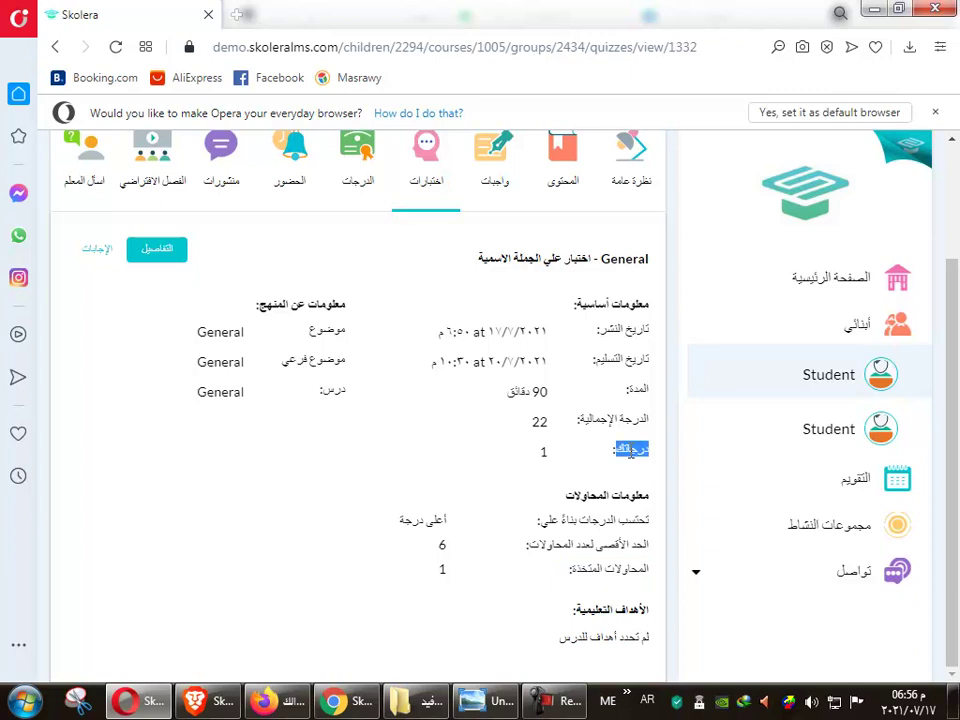
triple_click(620, 420)
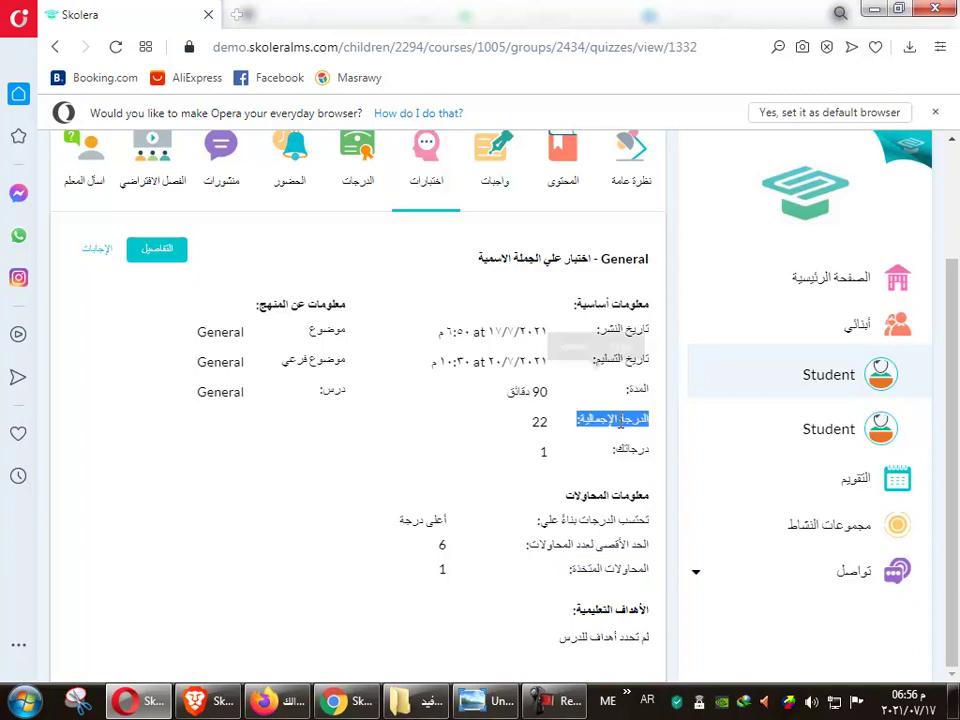
triple_click(522, 392)
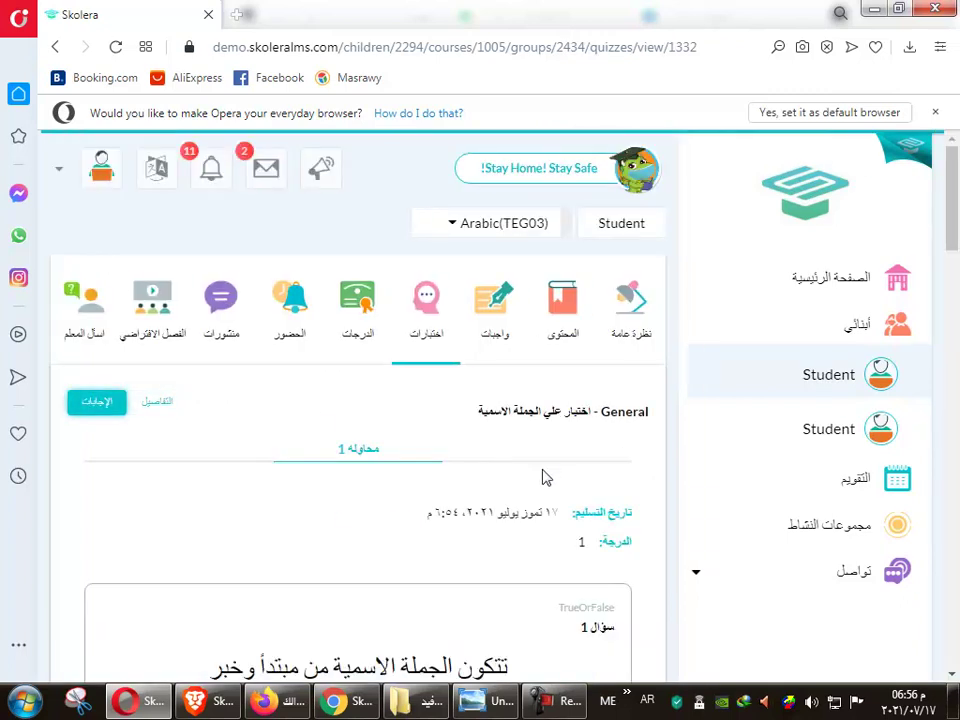
Look through the child's answers for attempt 1 (محاولة 1), checking the true-or-false and multiple-choice questions.
scroll(510, 520, down, 3)
scroll(481, 556, down, 1)
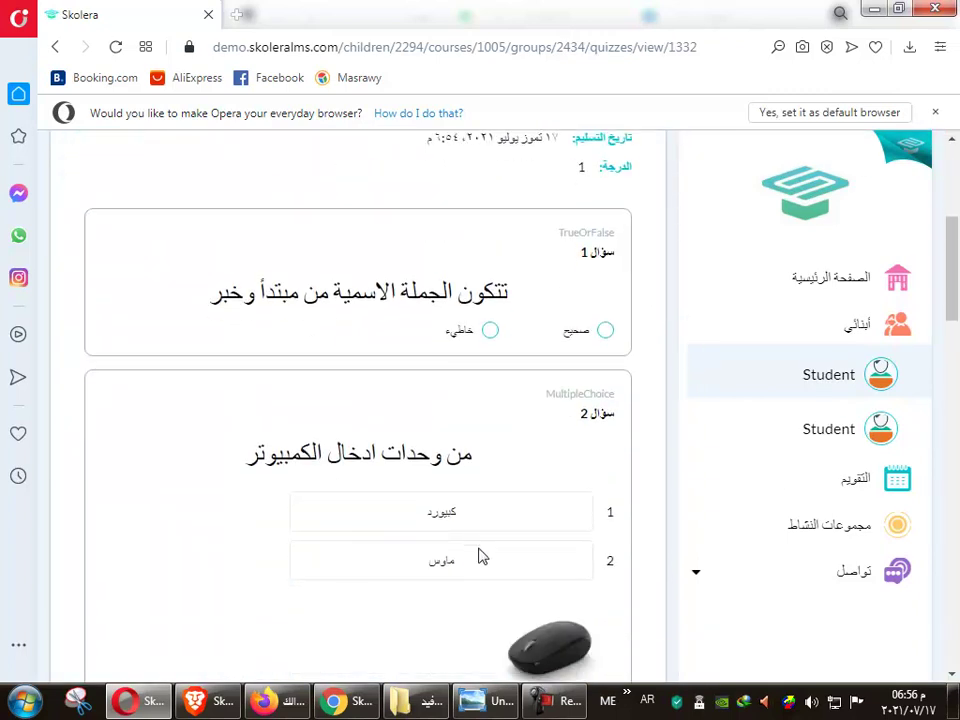
scroll(474, 563, up, 4)
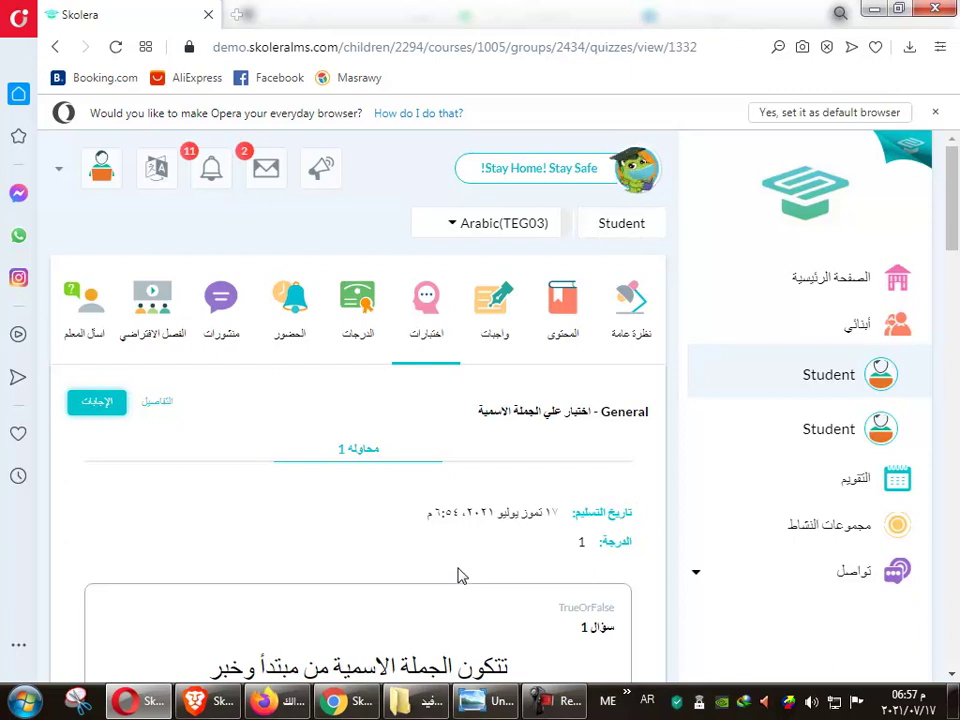
scroll(462, 574, down, 8)
scroll(484, 598, up, 4)
scroll(470, 566, down, 3)
scroll(465, 570, up, 3)
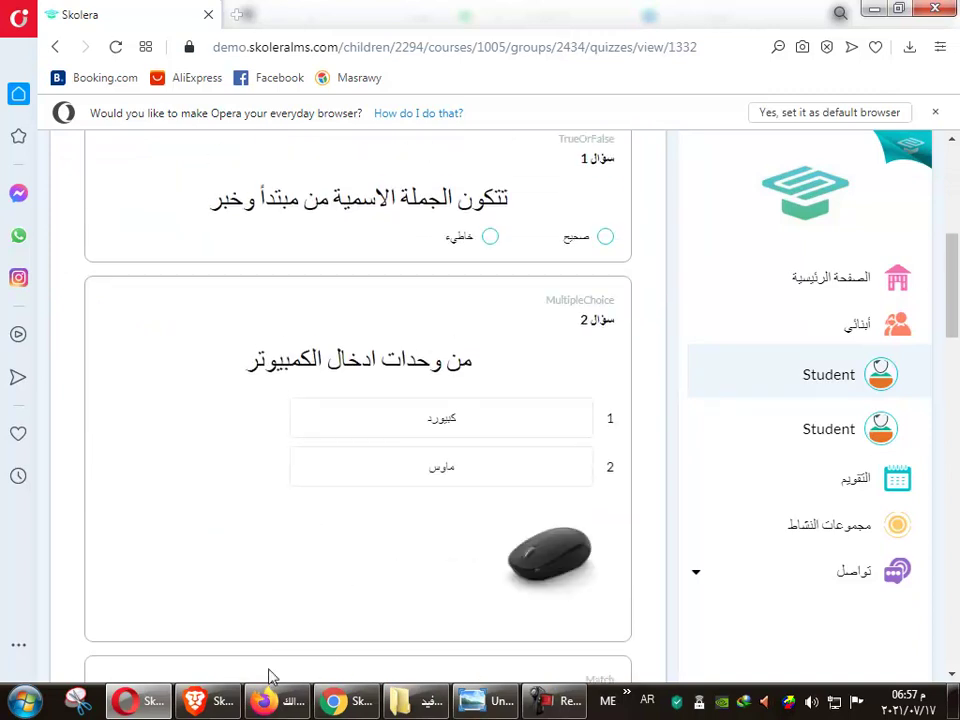
Switch to Firefox, close the keyboard image search tab and open the courses list (مقرراتي).
click(263, 701)
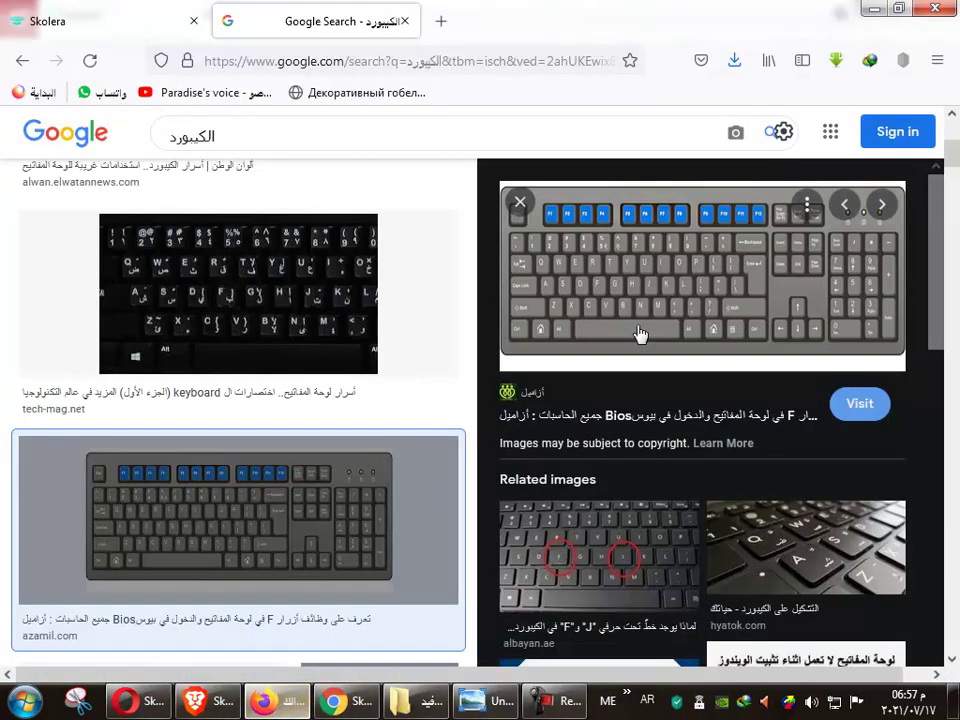
click(404, 21)
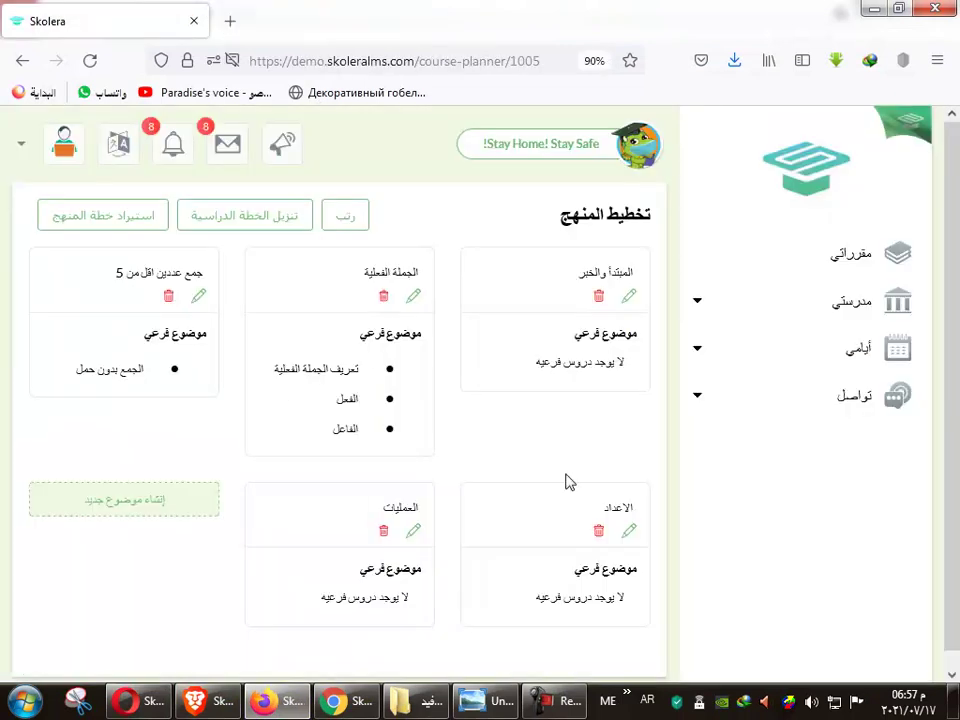
click(851, 262)
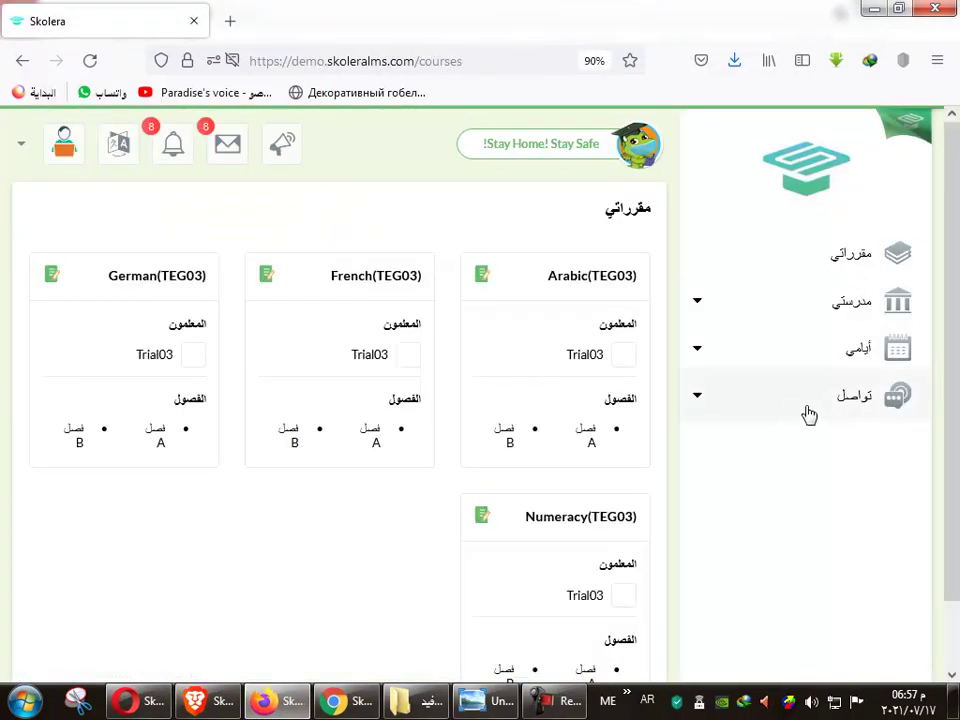
Open the teacher's view of the Arabic(TEG03) course and look over its listed electronic quizzes (اختبارات إلكترونية).
click(579, 360)
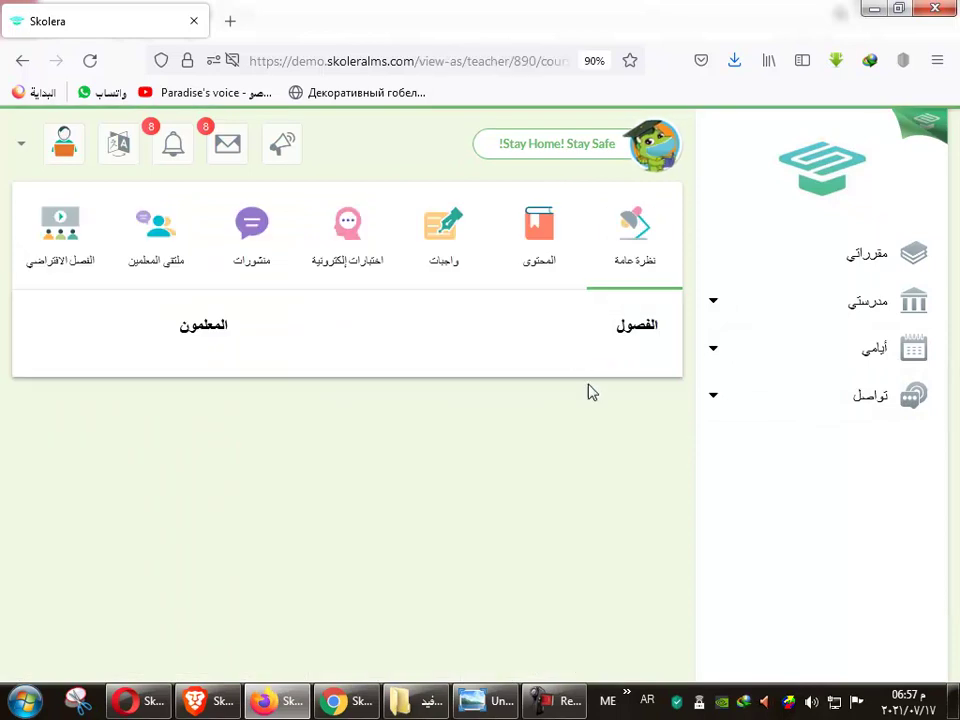
click(440, 295)
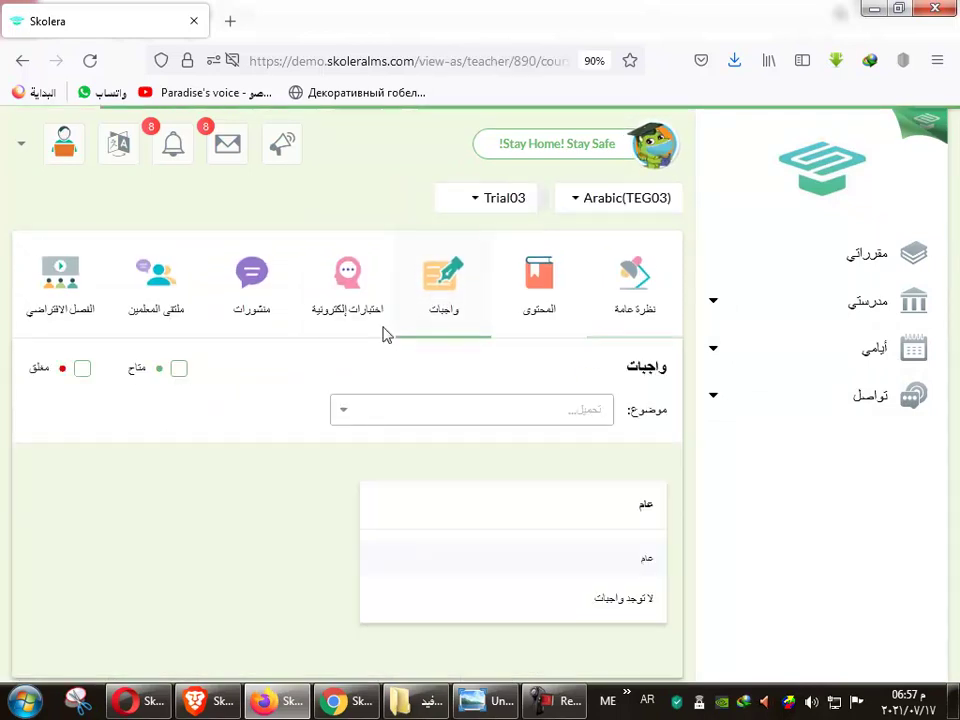
click(364, 289)
scroll(557, 568, down, 5)
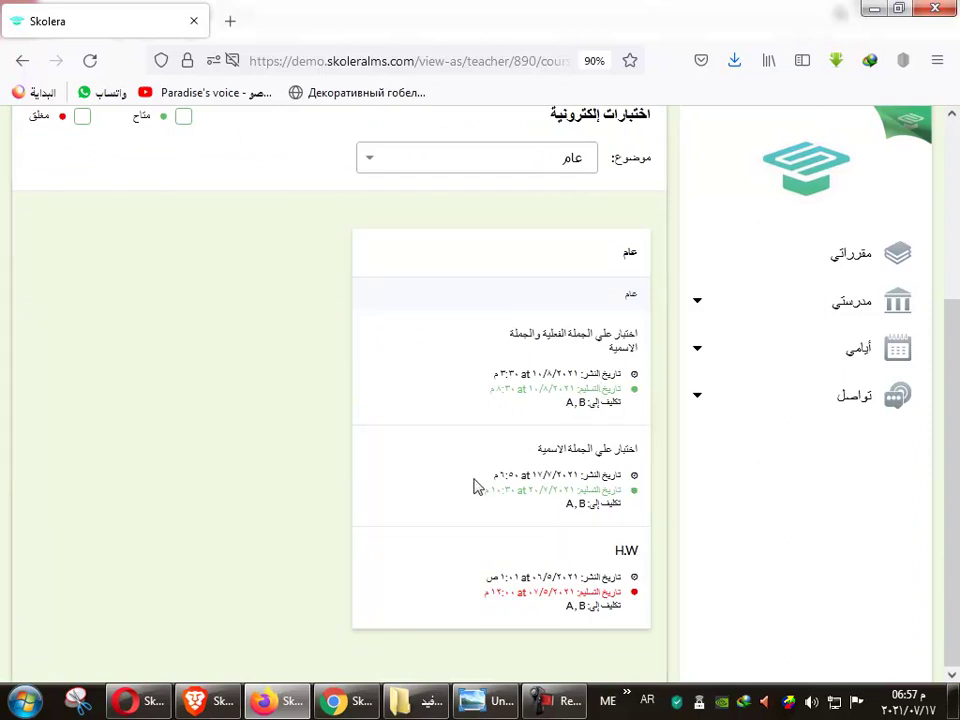
Open the quiz اختبار علي الجملة الاسمية in the teacher's view and look through its details, questions (أسئلة) and model answers (الإجابات).
click(602, 452)
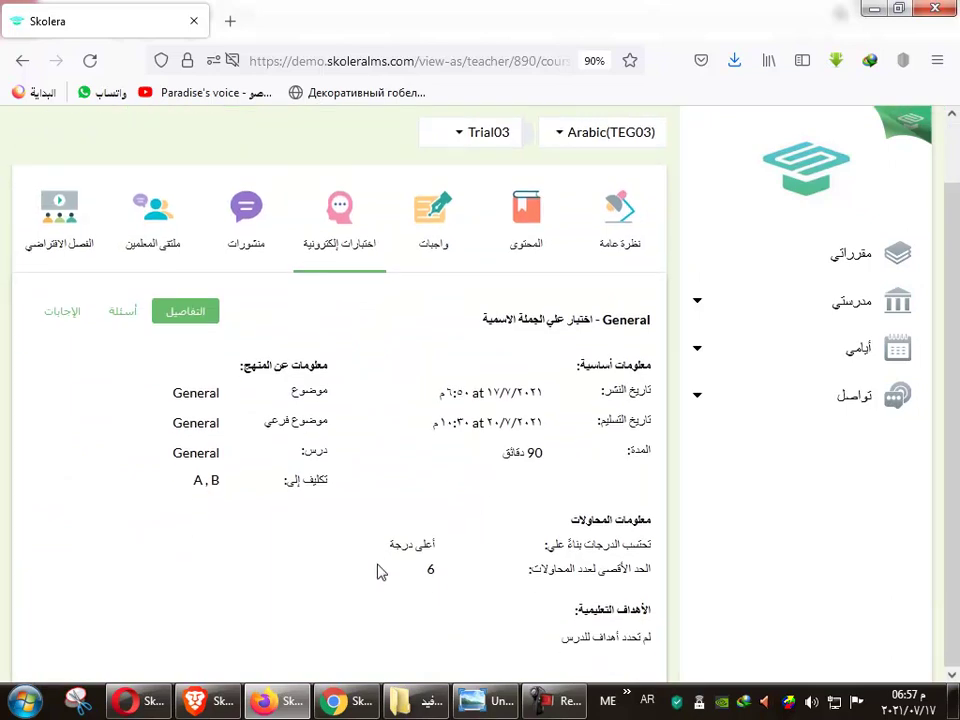
click(123, 314)
scroll(189, 441, down, 10)
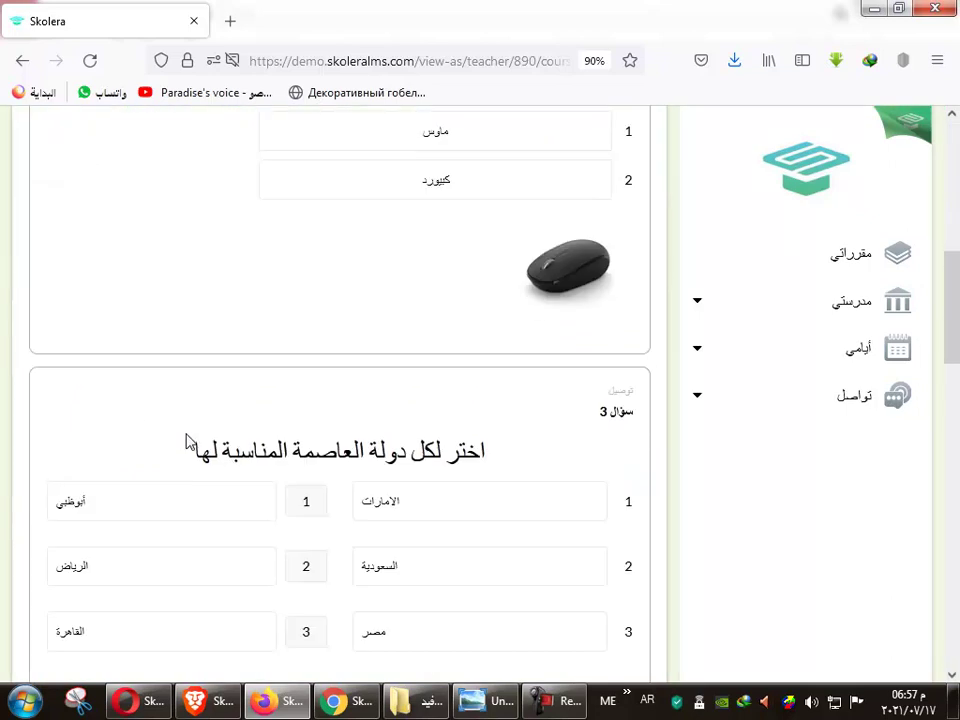
scroll(193, 446, up, 12)
click(63, 377)
scroll(596, 471, down, 3)
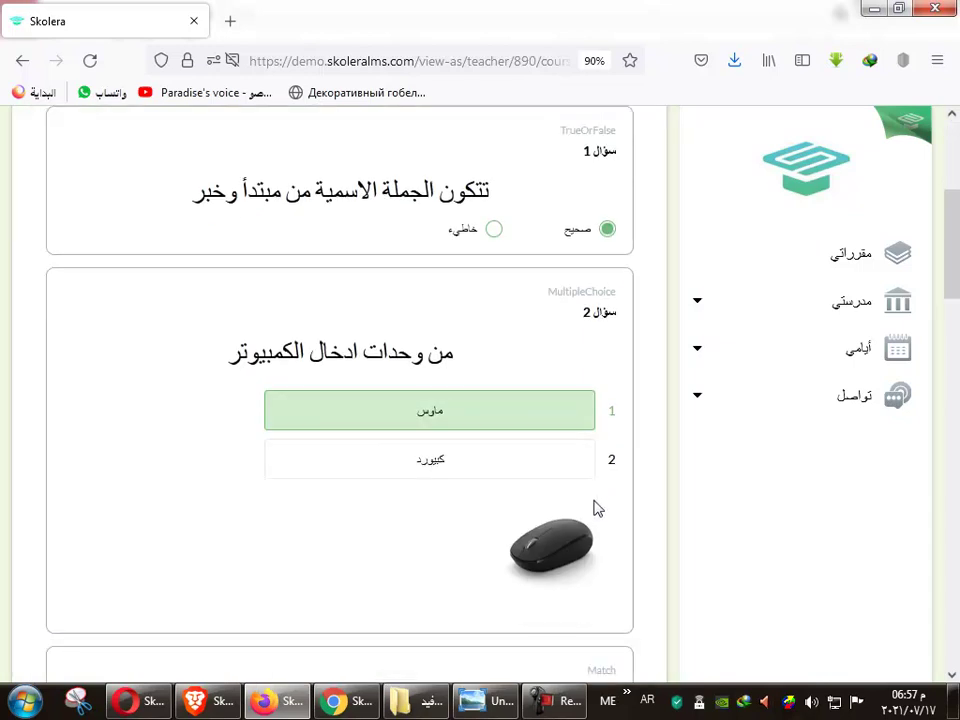
Switch to Chrome to view the Arabic(TEG03) electronic quizzes list, and return to the quiz's model answers in Firefox.
key(alt+Tab)
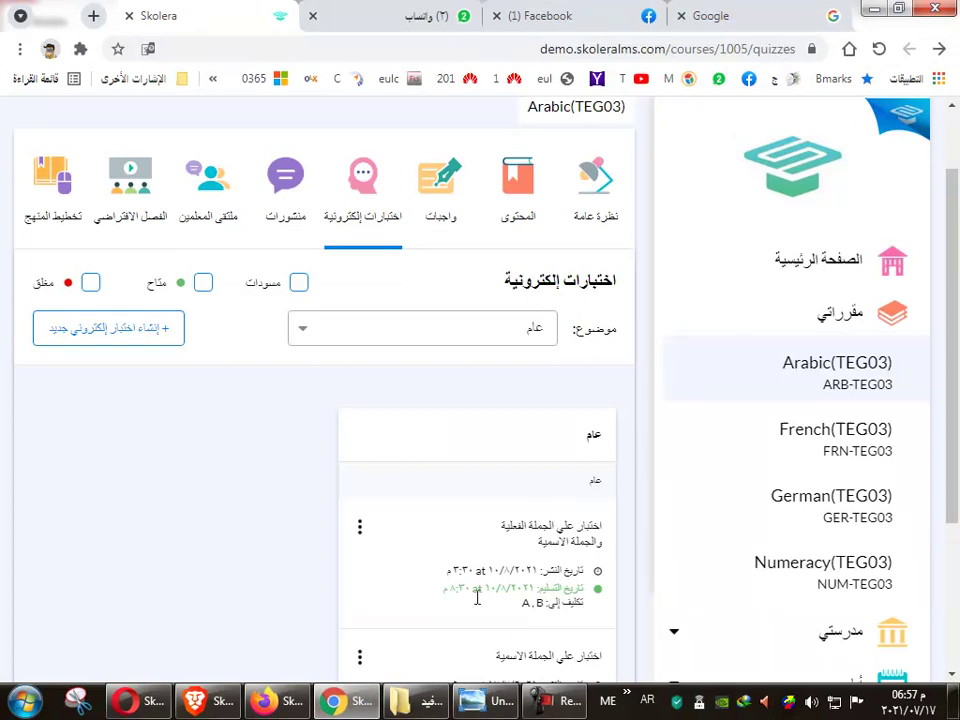
click(340, 702)
scroll(425, 610, up, 3)
key(alt+Tab)
key(alt+Tab)
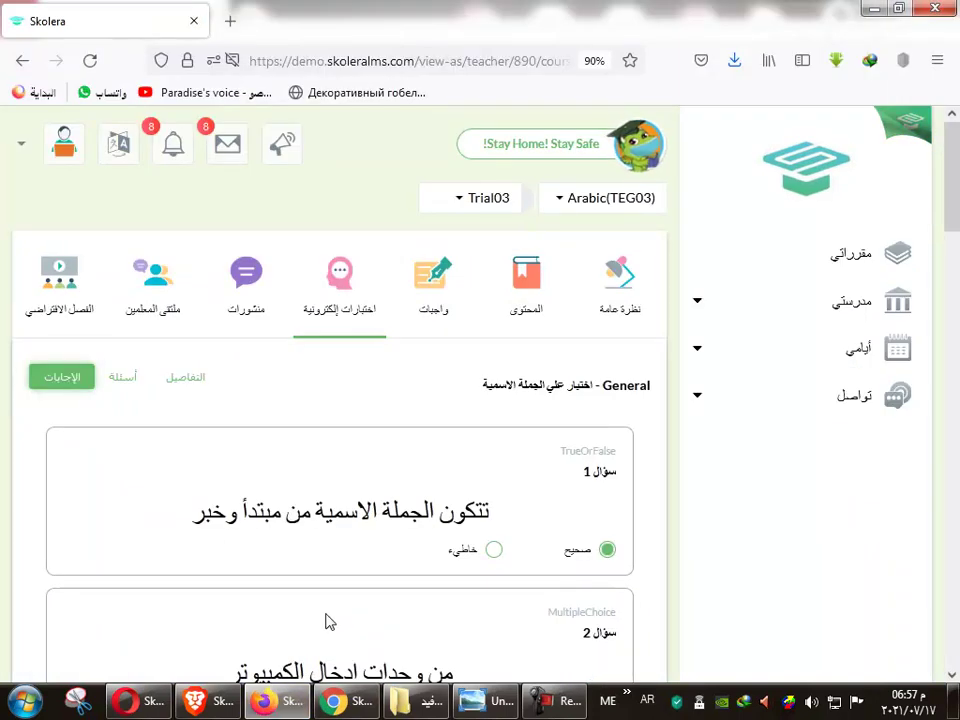
Switch to Opera to view the parent account's attempt answers, and to Brave to view the quiz details in the student account.
click(150, 704)
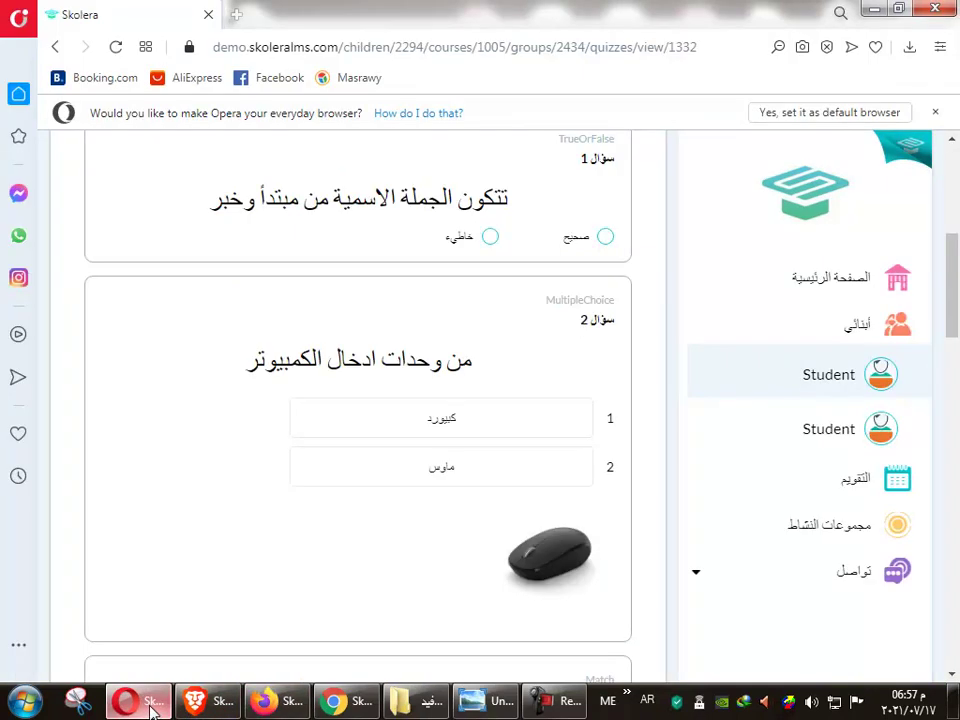
scroll(487, 538, up, 5)
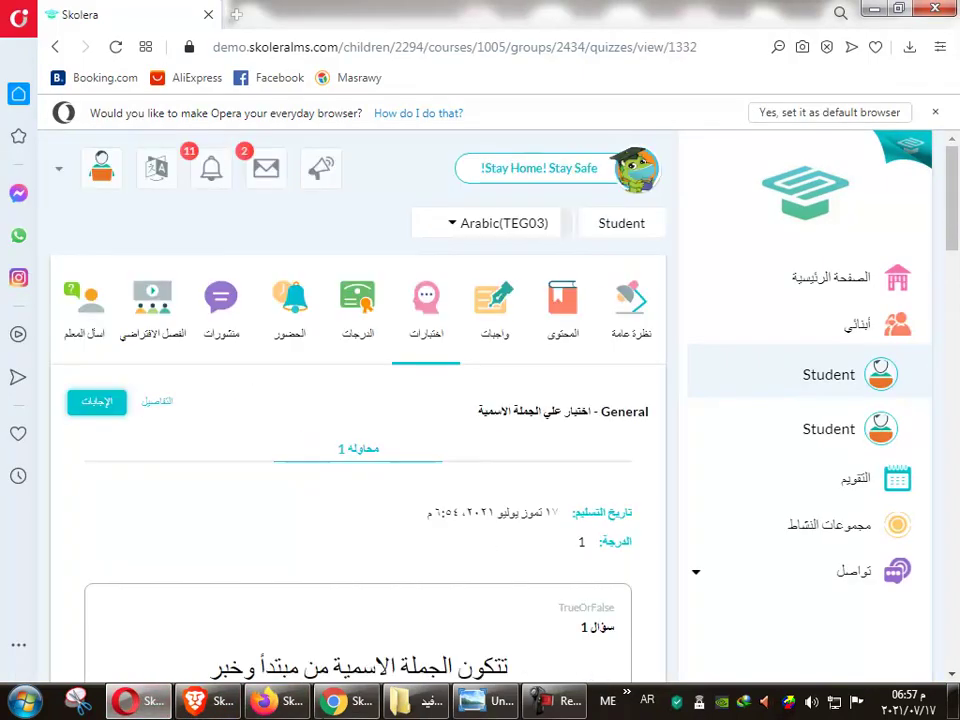
click(211, 708)
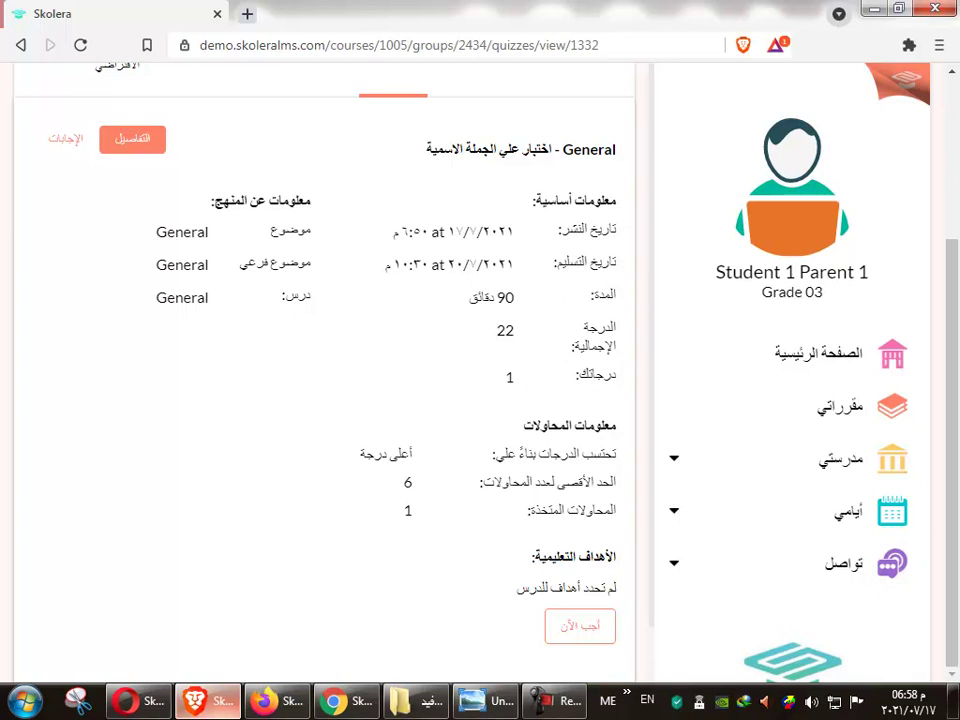
mouse_move(564, 704)
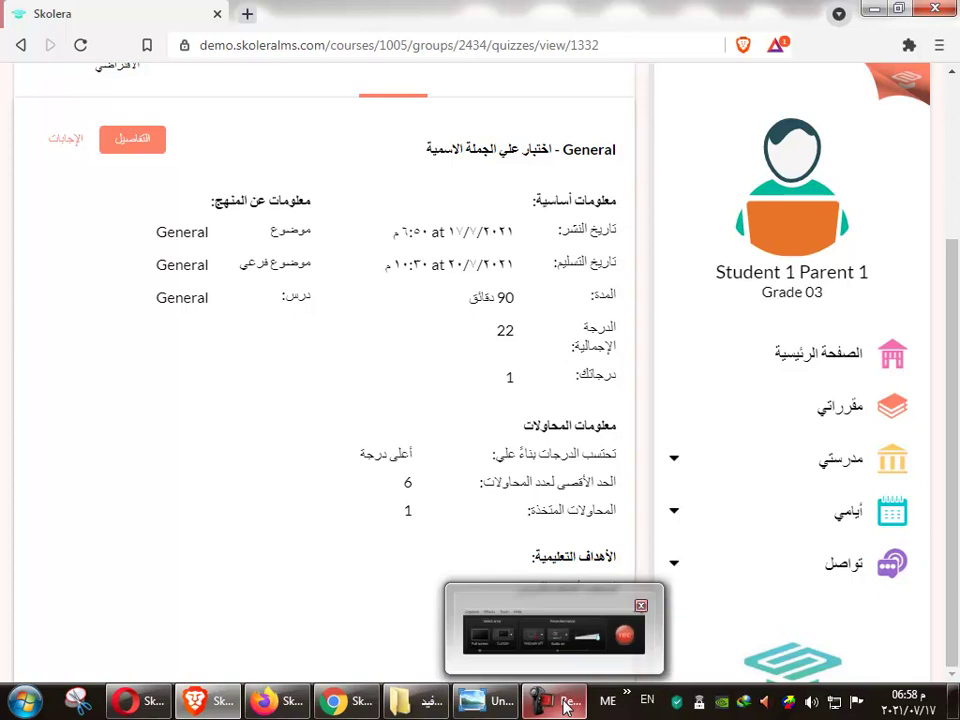